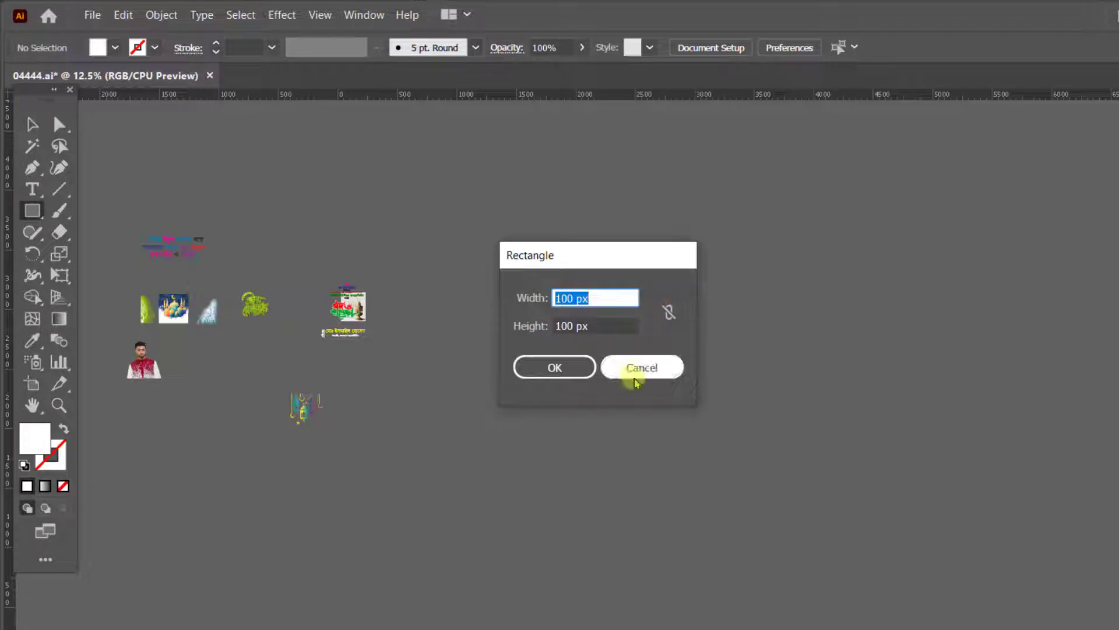
Step: Cancel the pending rectangle, show the rulers and set their units to inches
left_click(637, 370)
key("ctrl+r")
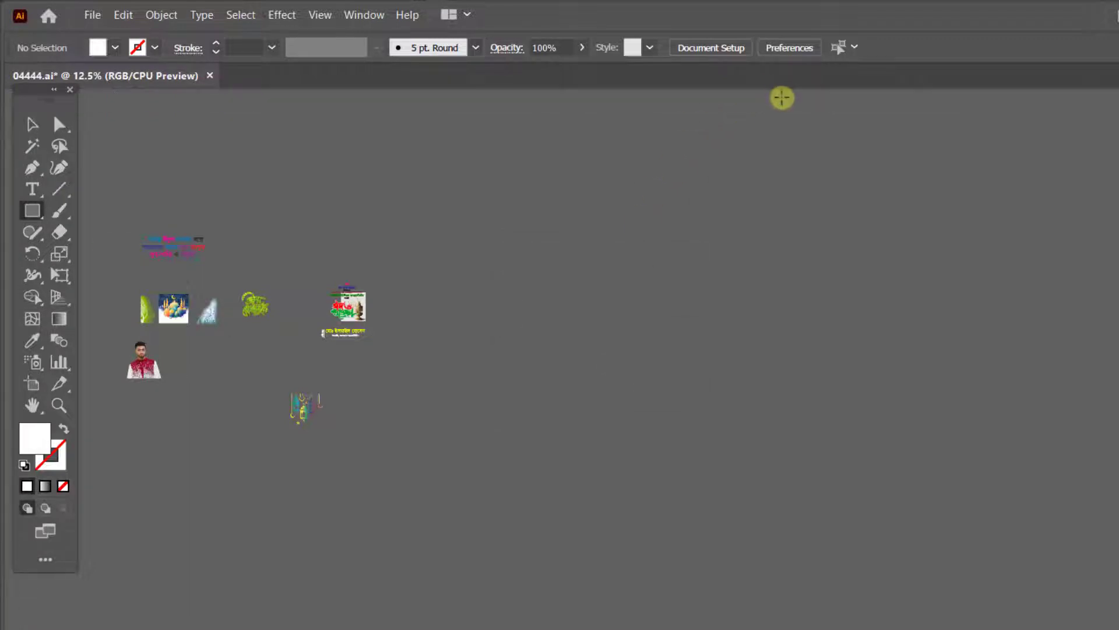
key("ctrl+r")
right_click(781, 98)
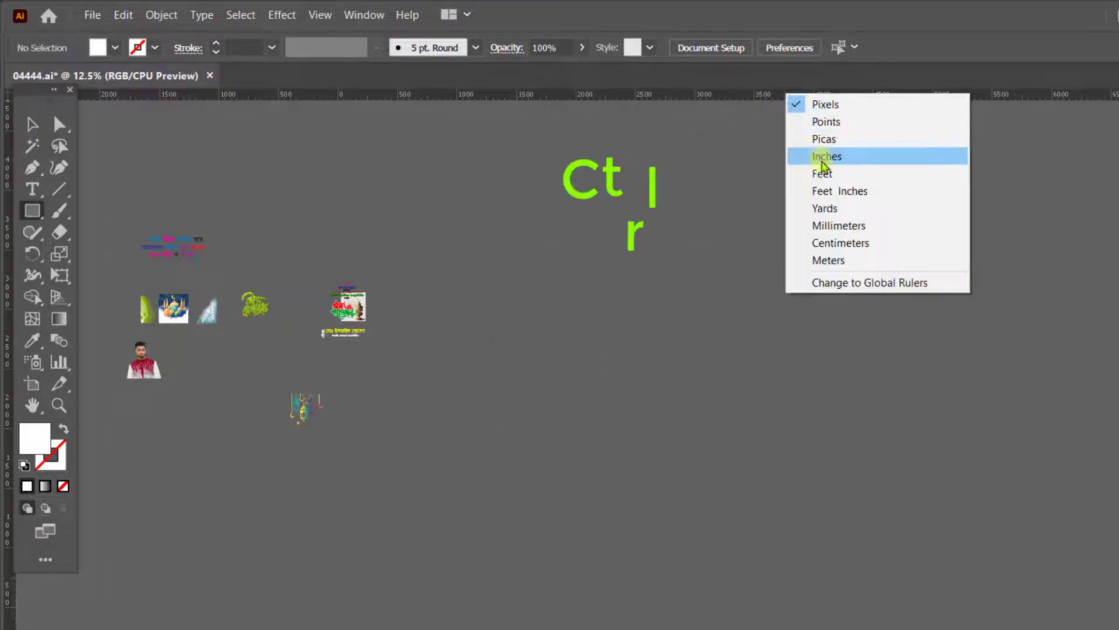
left_click(816, 154)
Step: Create a white rectangle 3 ft wide by 4 ft high and move it to the middle of the workspace
left_click(682, 193)
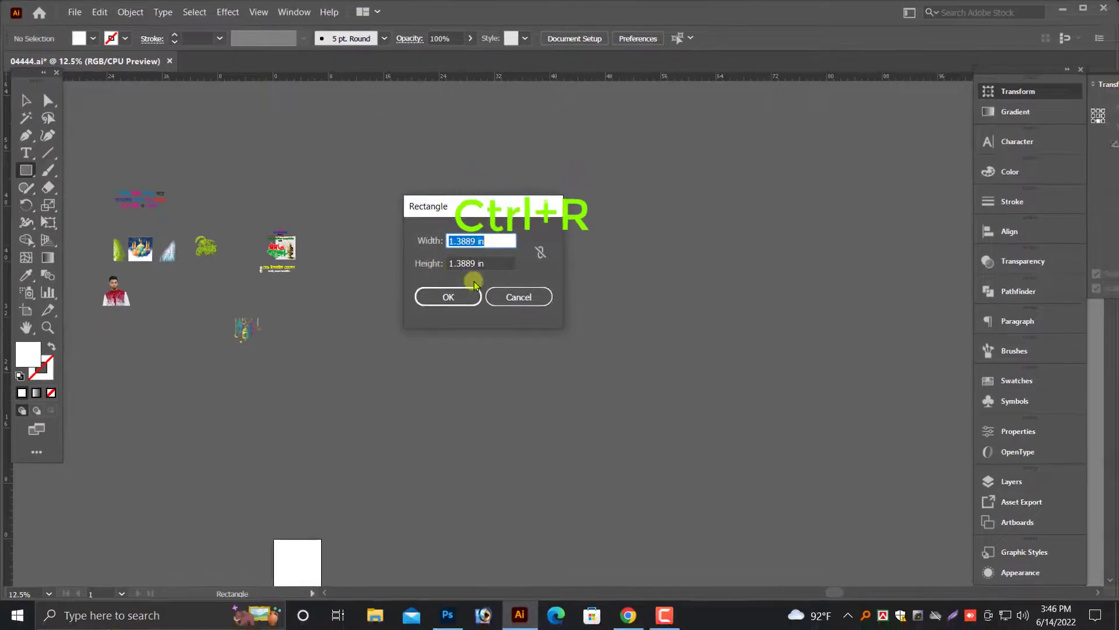
type("3feet")
key("Tab")
type("4ft")
key("Return")
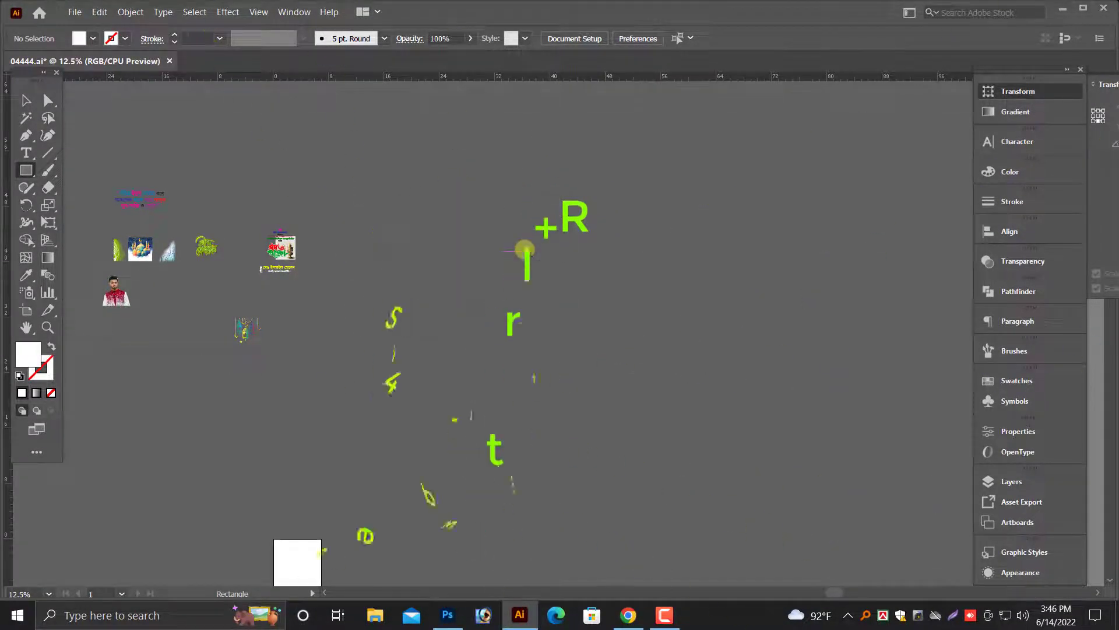
left_click(26, 101)
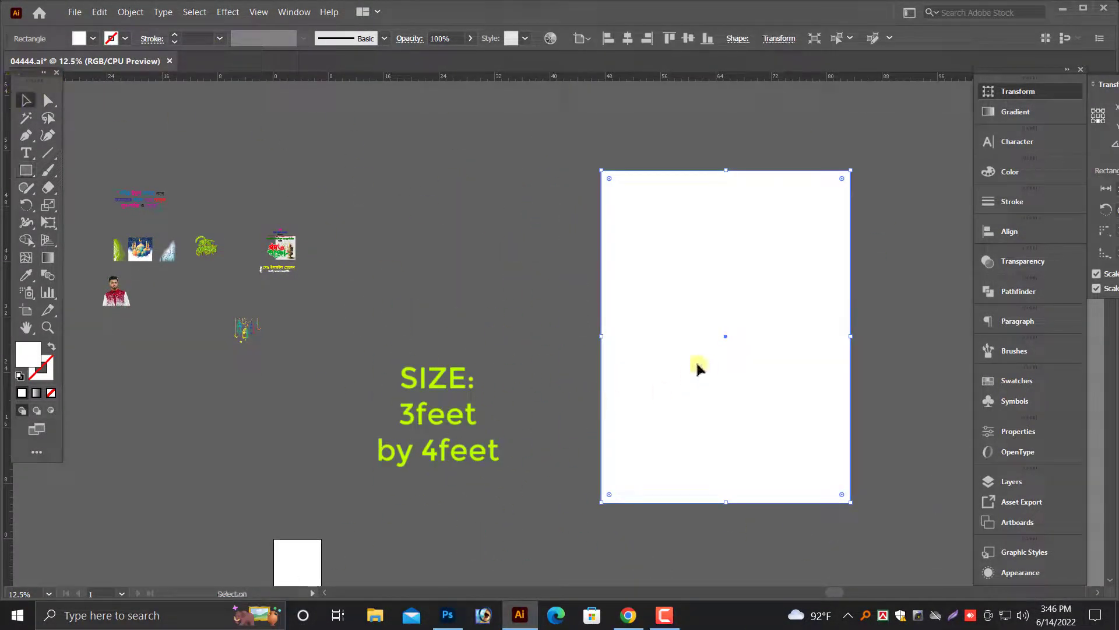
left_click_drag(698, 366, 504, 359)
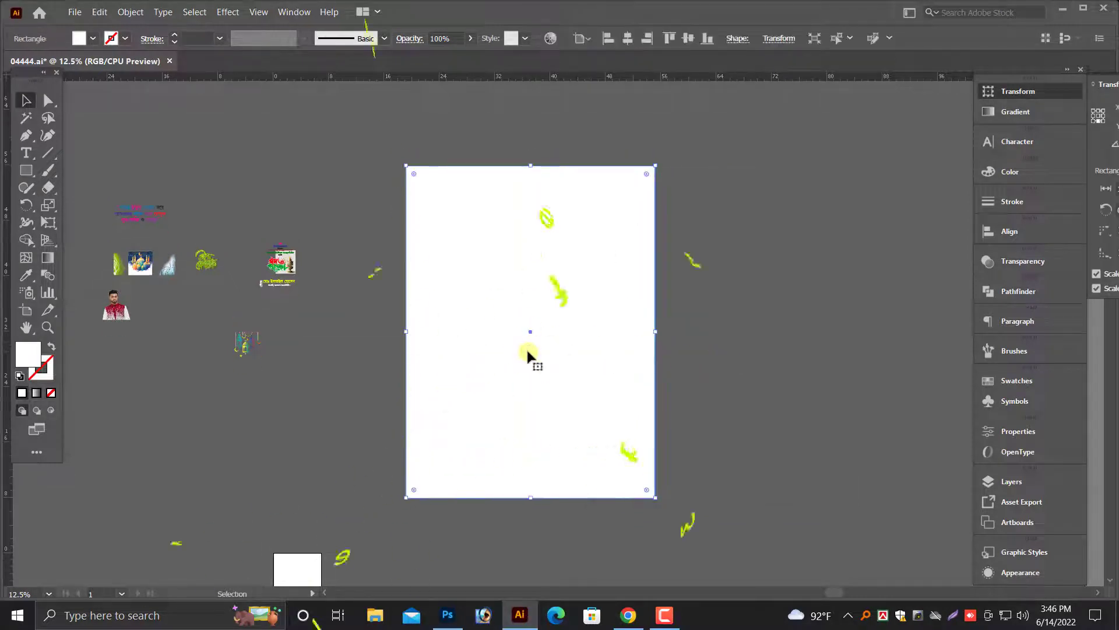
Step: Place one vertical and one horizontal guide crossing at the centre of the white rectangle
scroll(526, 347, "up", 1)
left_click_drag(9, 504, 530, 409)
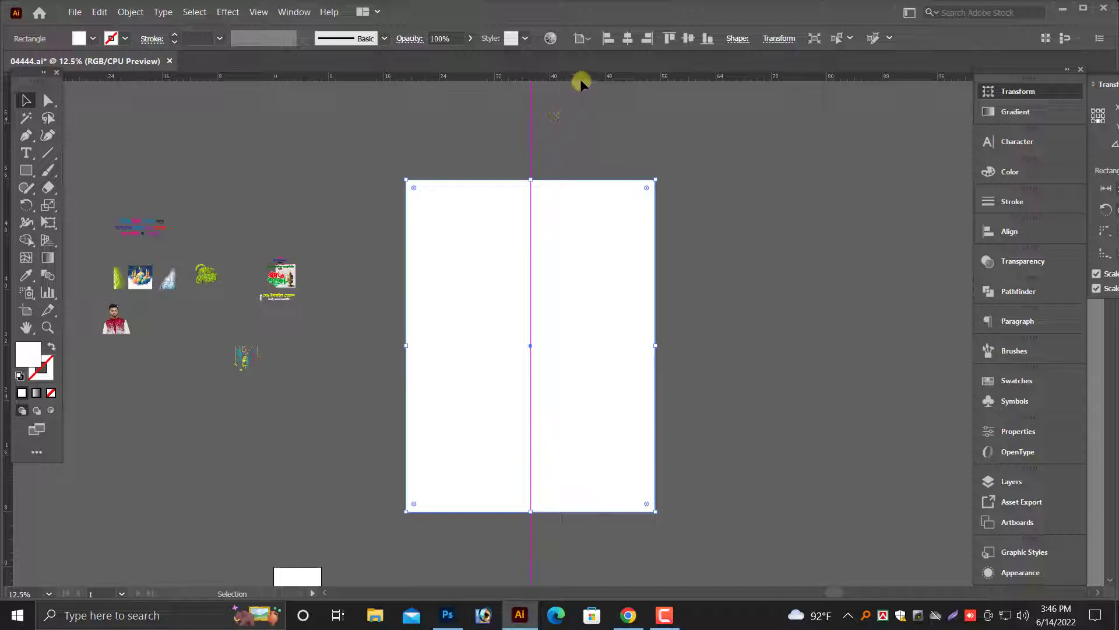
left_click_drag(581, 82, 591, 346)
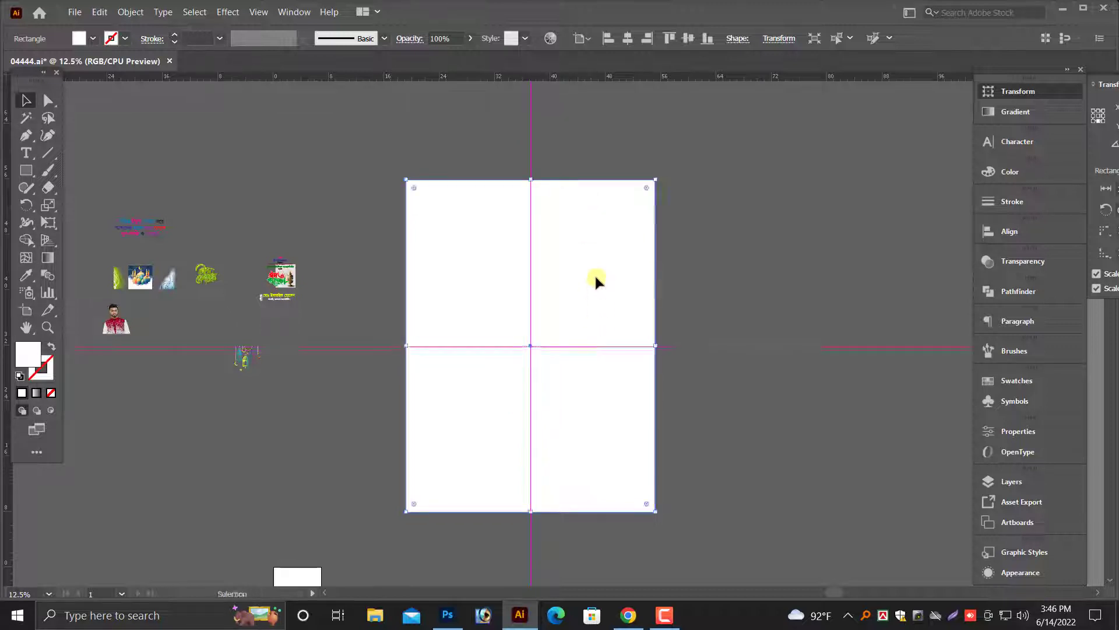
right_click(772, 225)
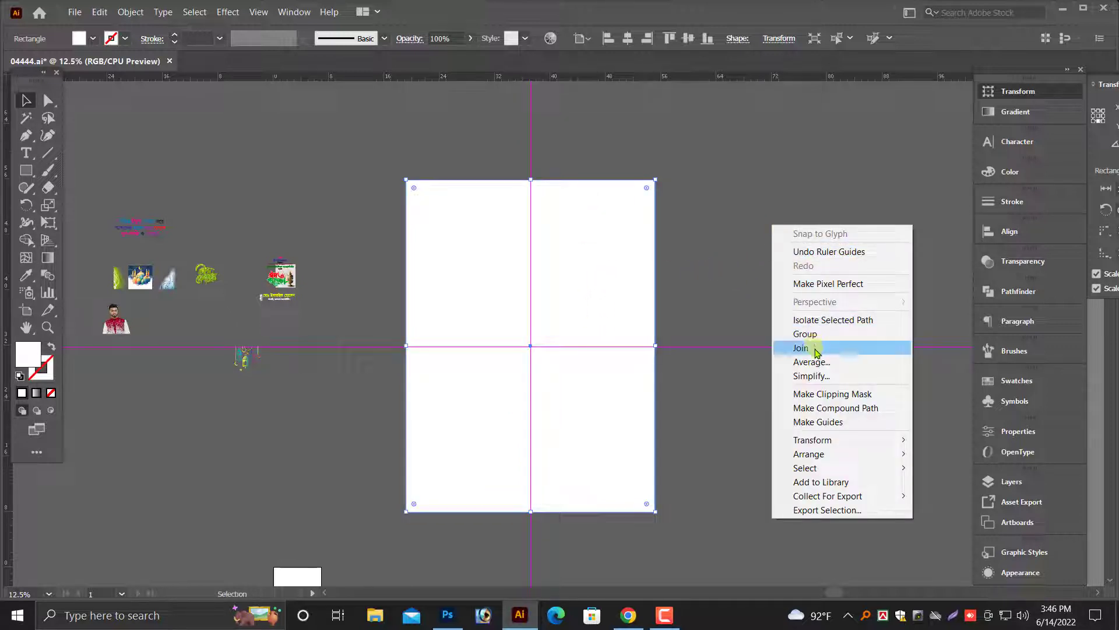
left_click(769, 247)
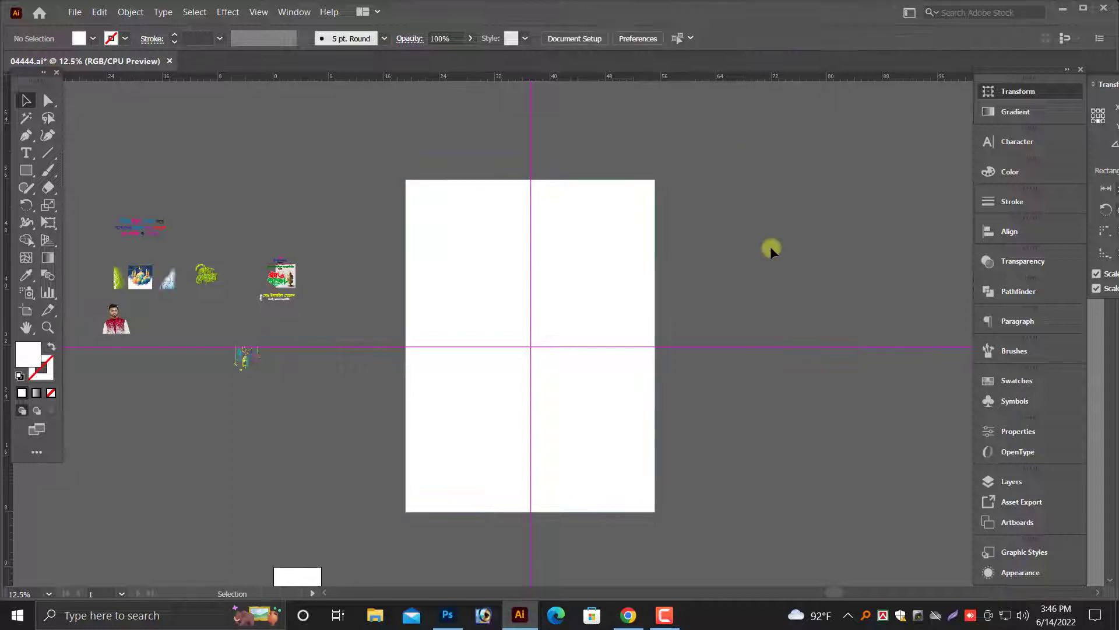
right_click(805, 336)
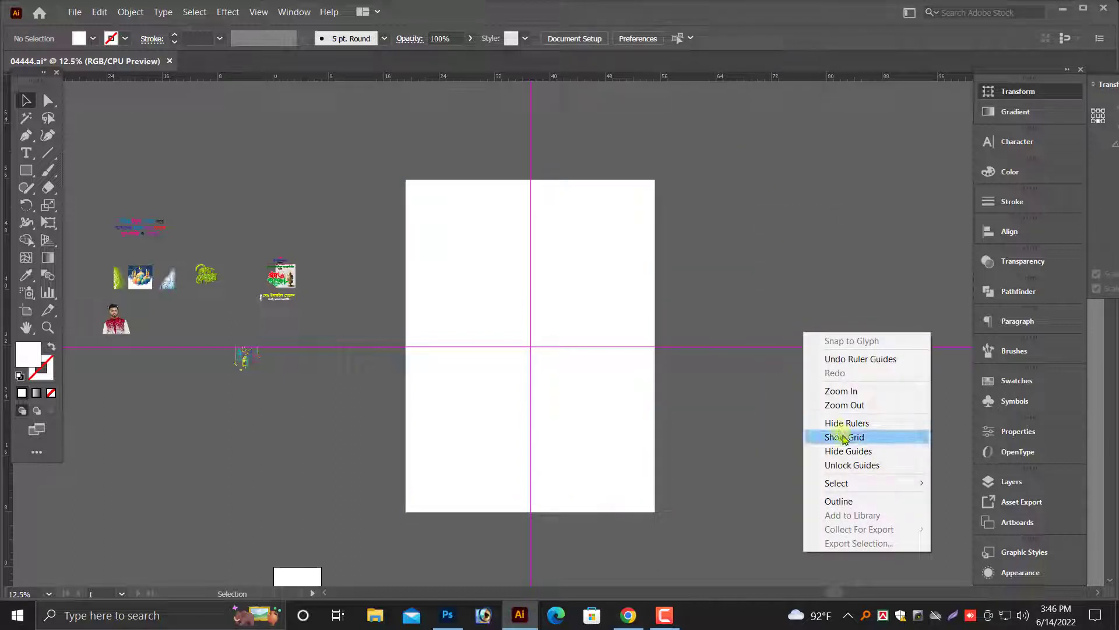
left_click(793, 237)
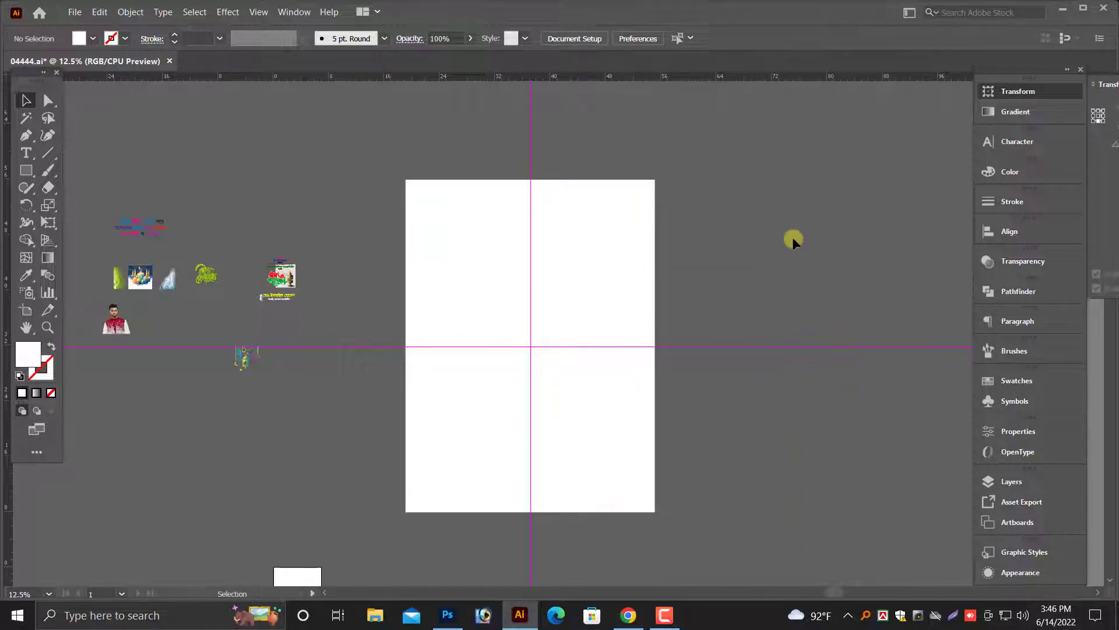
left_click(507, 237)
left_click(323, 167)
Step: Copy the white rectangle, paste it in front, and narrow the copy to the left half up to the vertical guide
left_click(457, 303)
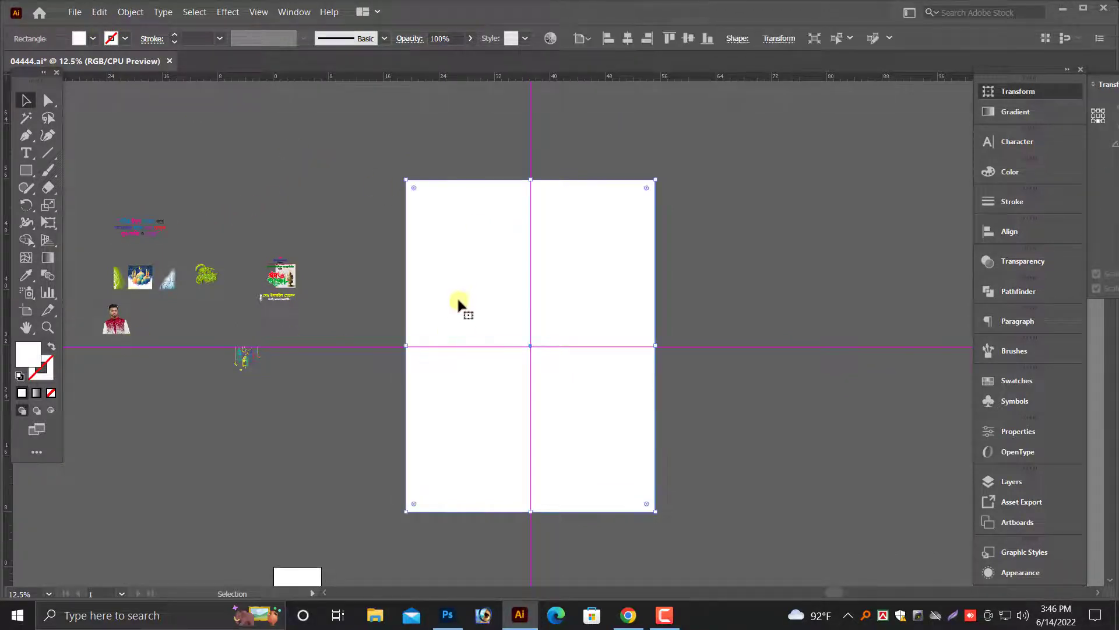
left_click(99, 12)
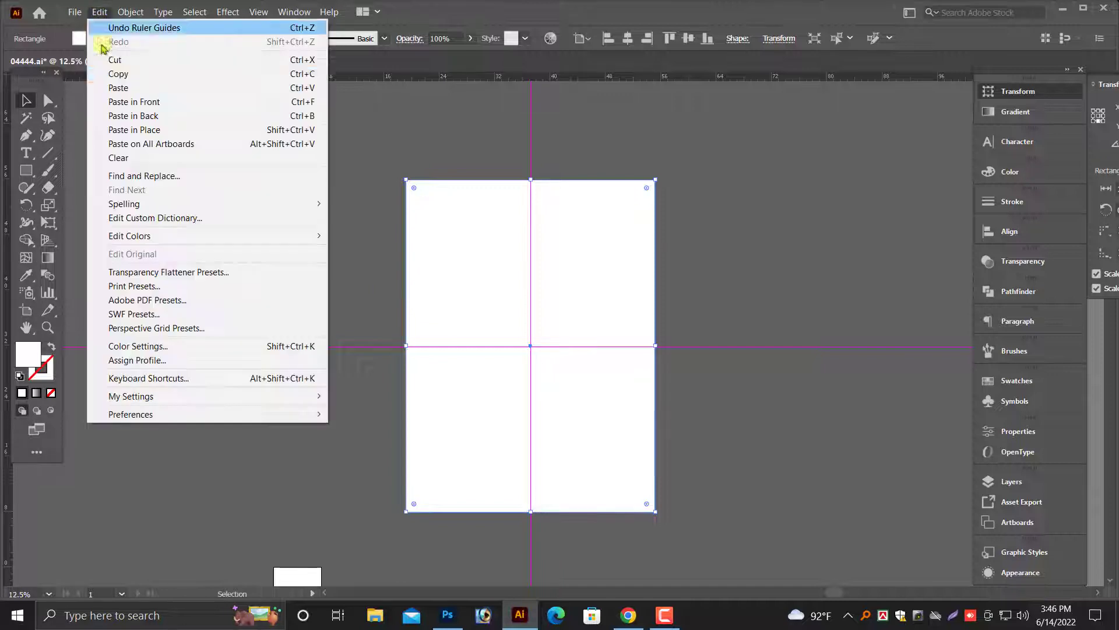
left_click(118, 73)
left_click(99, 12)
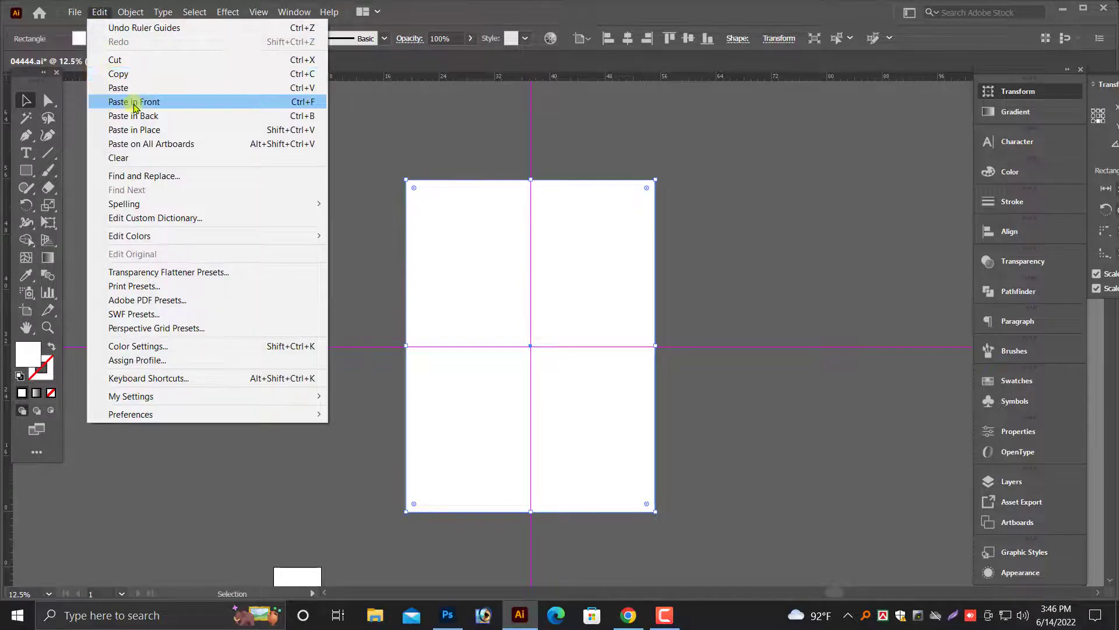
left_click(155, 109)
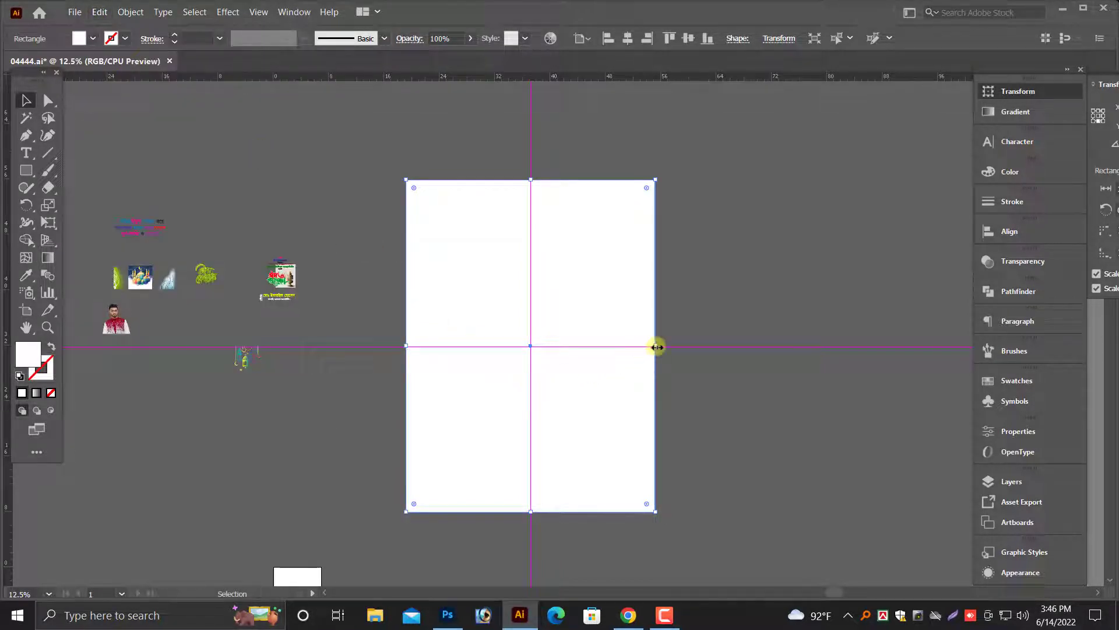
left_click_drag(655, 346, 527, 338)
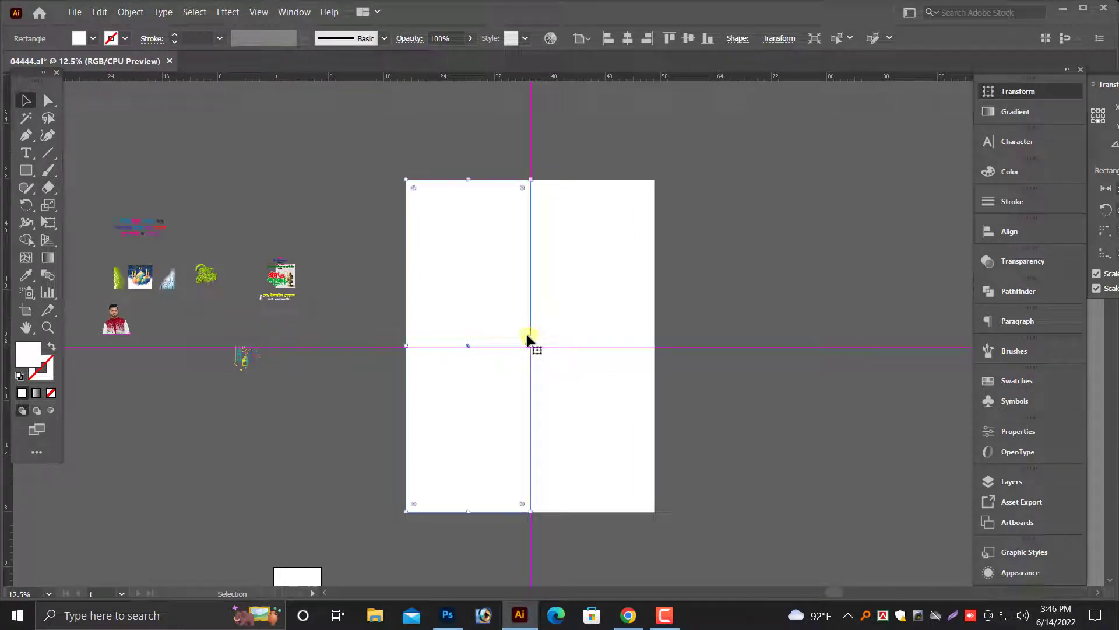
Step: Open and undock the gradient controls and apply a linear white-to-black gradient to the left-half rectangle
left_click(1014, 111)
left_click_drag(1107, 80, 844, 103)
left_click_drag(1105, 92, 953, 123)
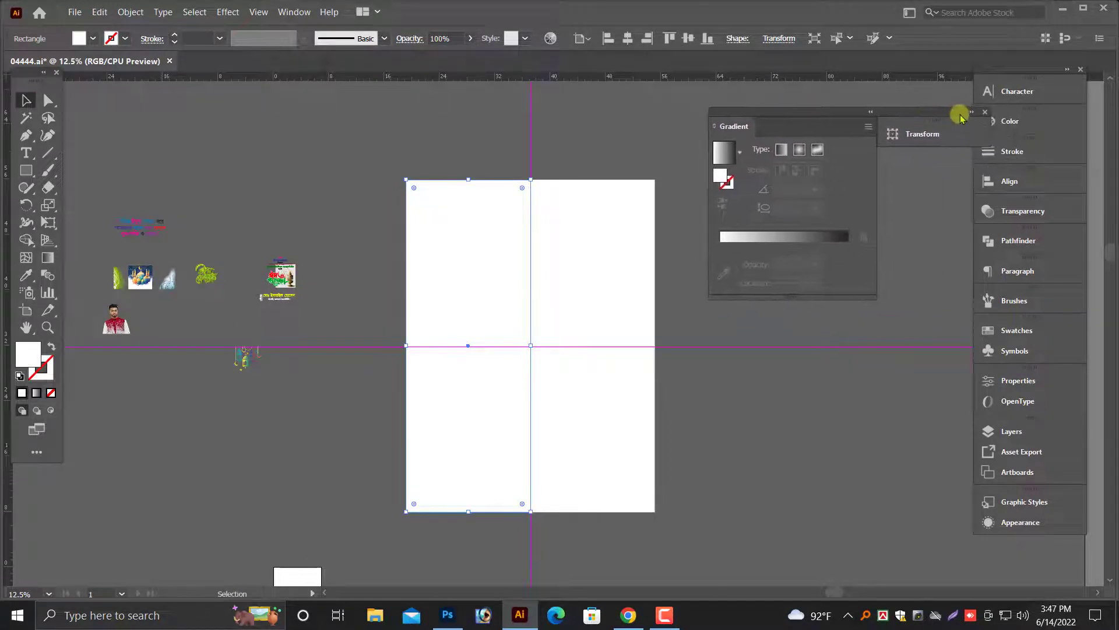
left_click(776, 245)
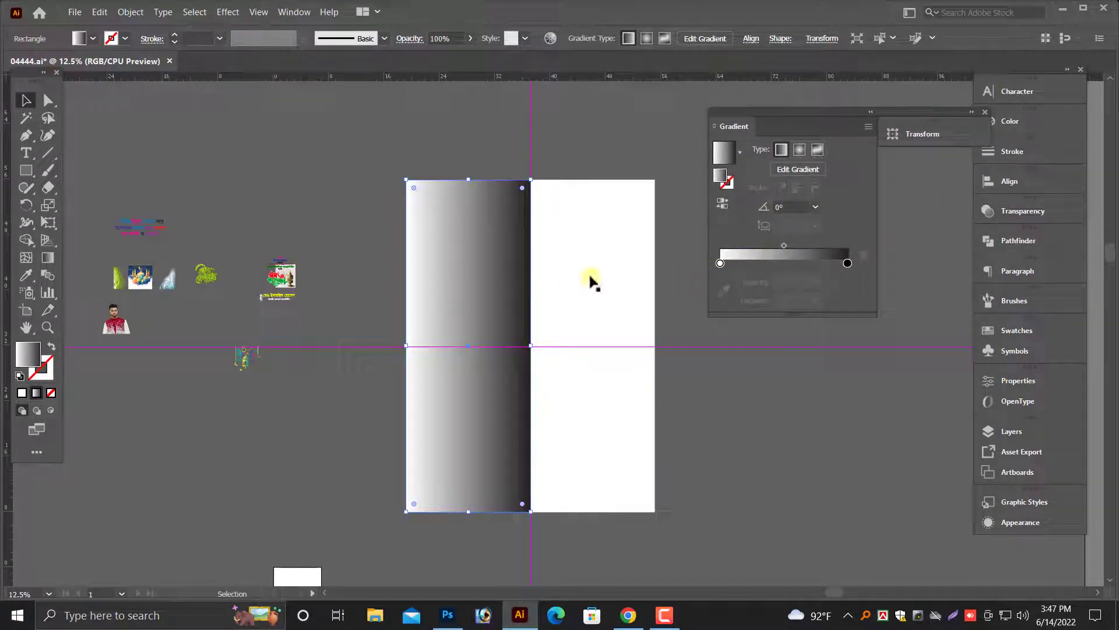
Step: Switch the gradient's black end stop to RGB and colour it pale orange, R 255, G 230, B 184
key("ctrl+plus")
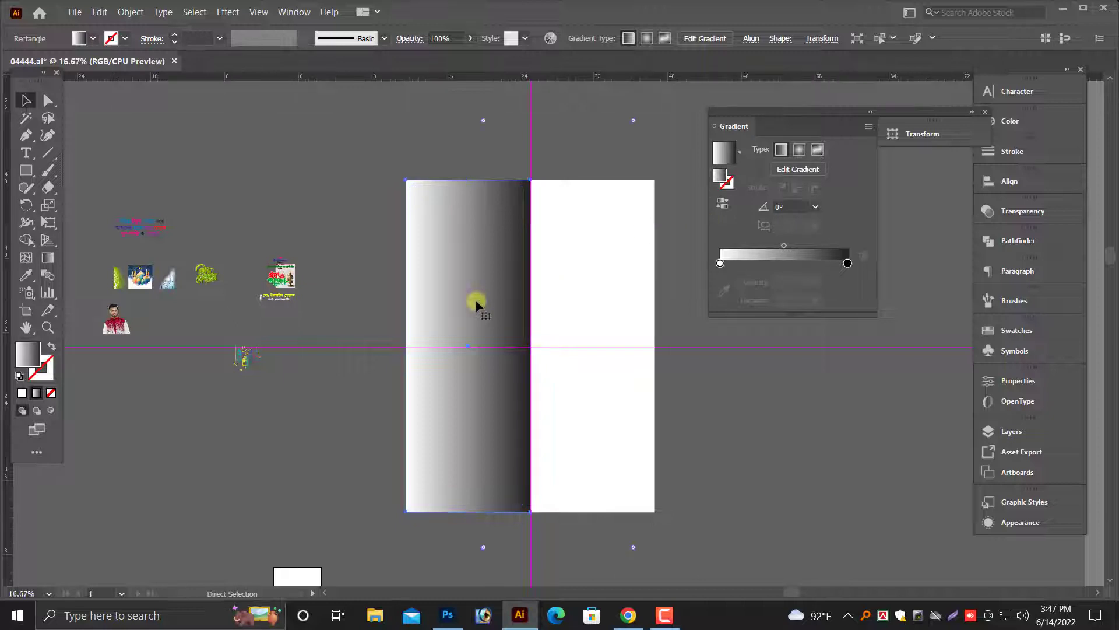
scroll(408, 306, "right", 3)
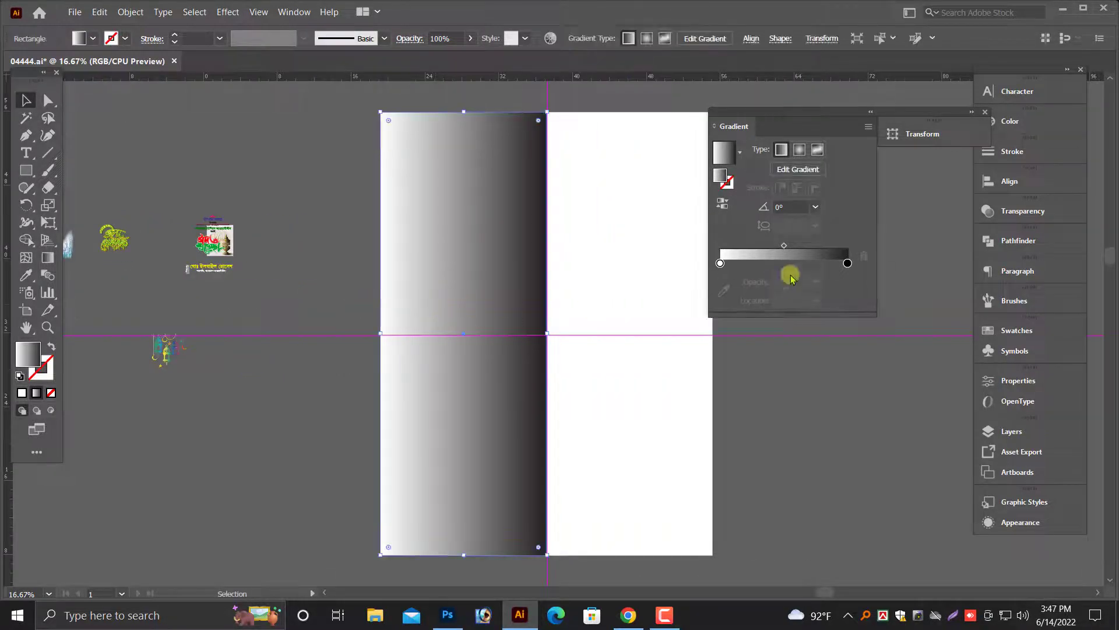
left_click(848, 262)
left_click(1004, 121)
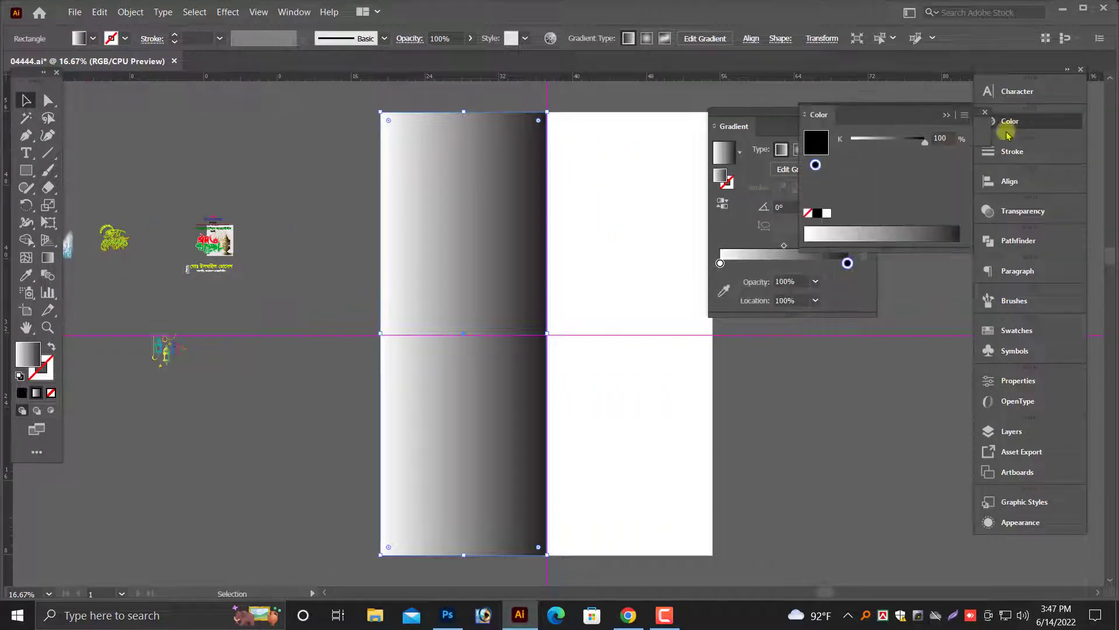
left_click(958, 118)
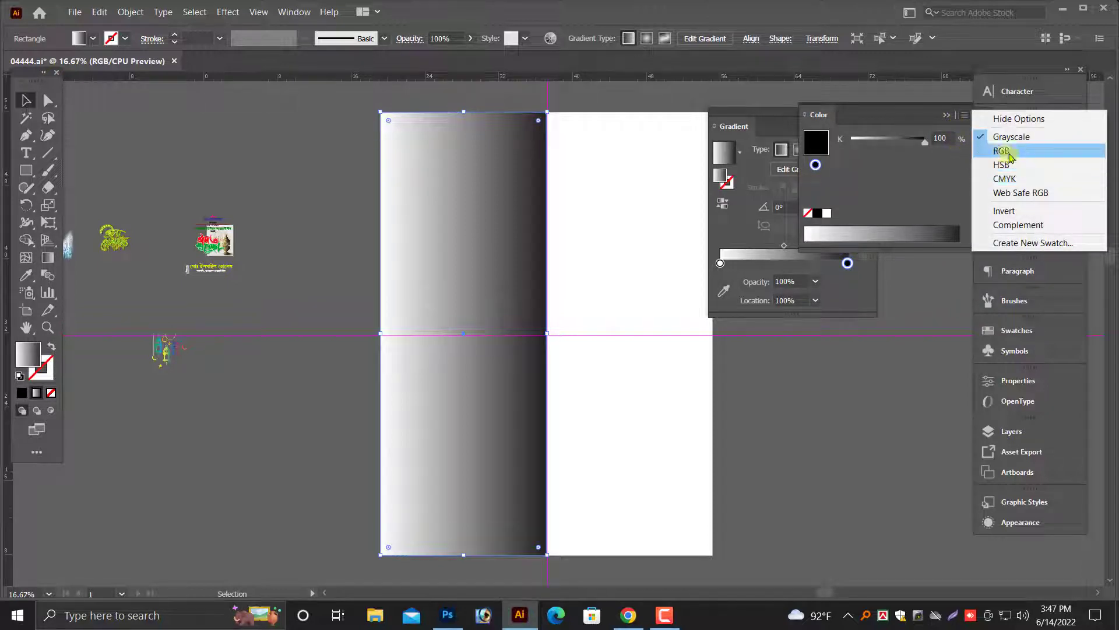
left_click(982, 148)
left_click_drag(861, 163, 927, 162)
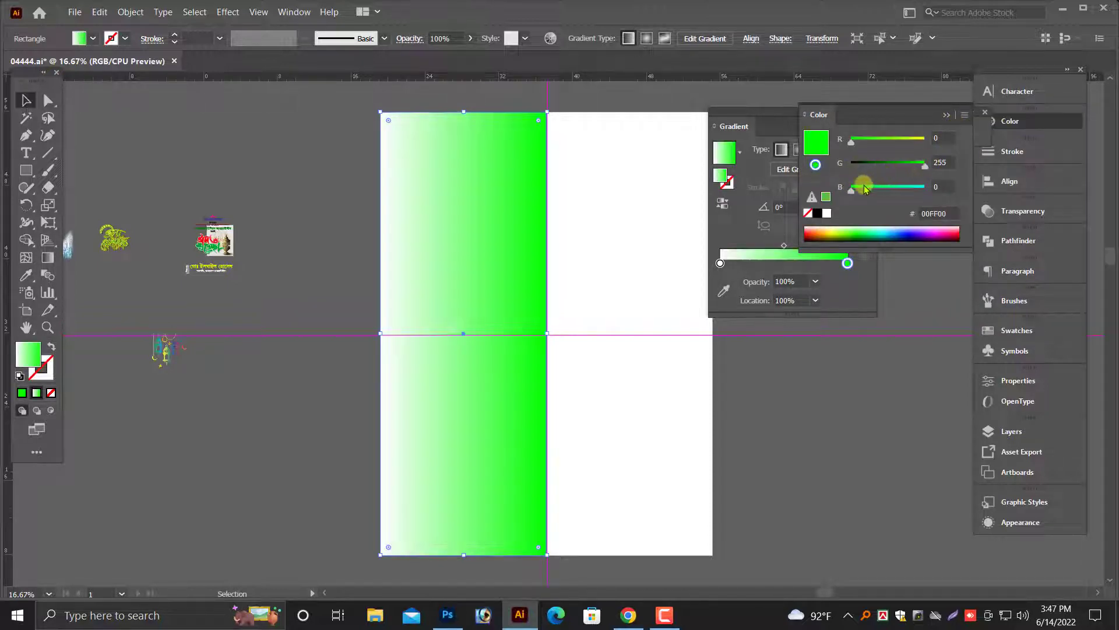
left_click_drag(852, 188, 897, 192)
left_click_drag(885, 146, 927, 141)
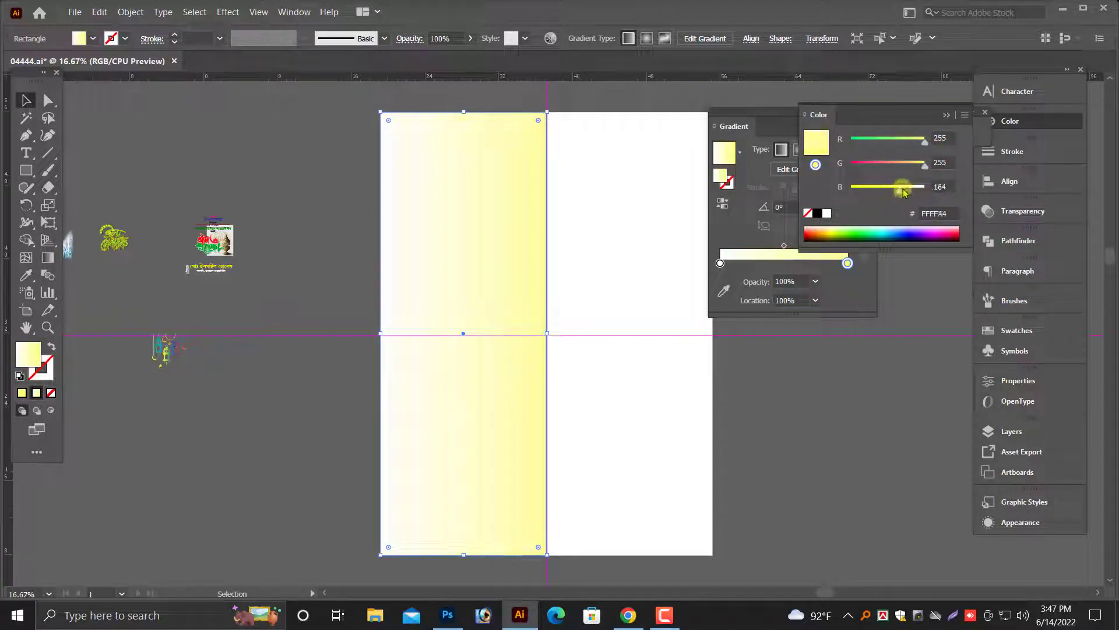
left_click_drag(917, 166, 916, 166)
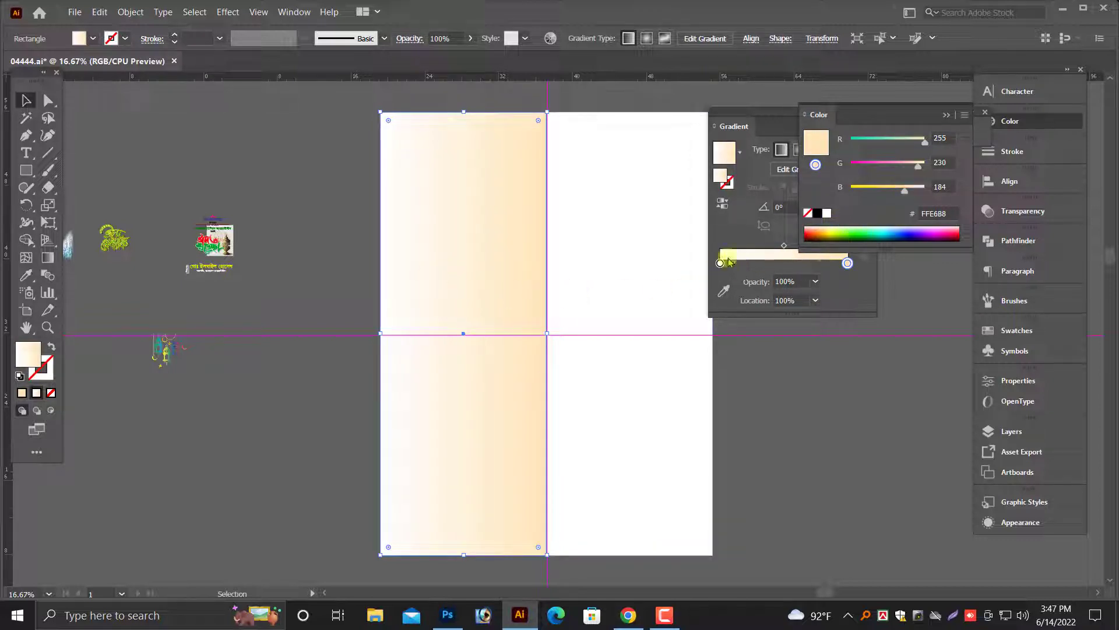
Step: Set the angle of the left-half rectangle's gradient to 90°
left_click(781, 207)
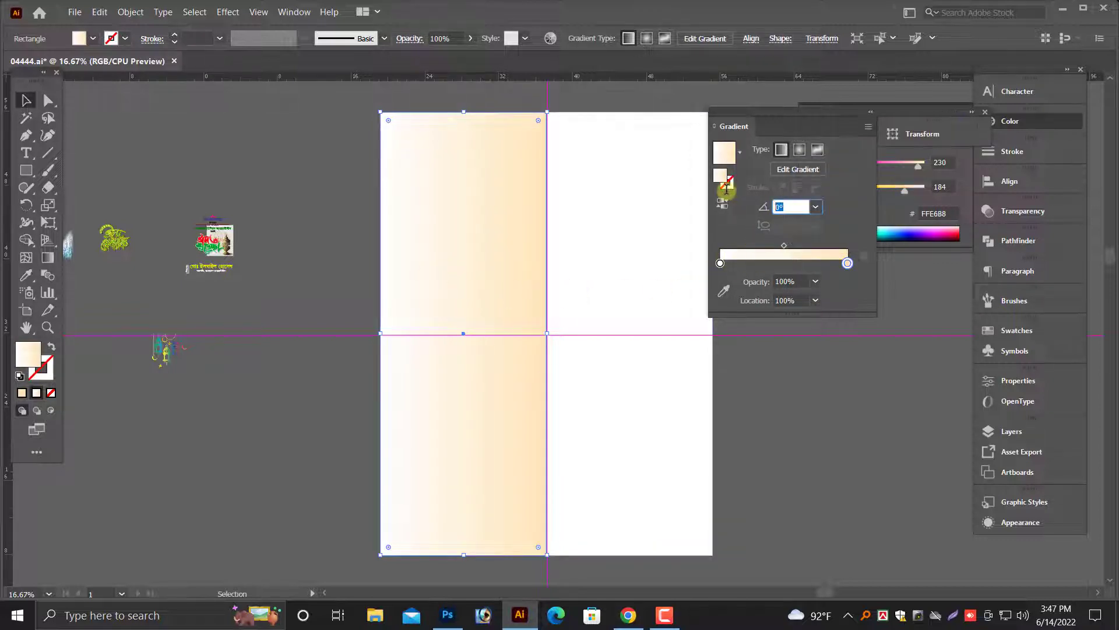
type("90")
key("Return")
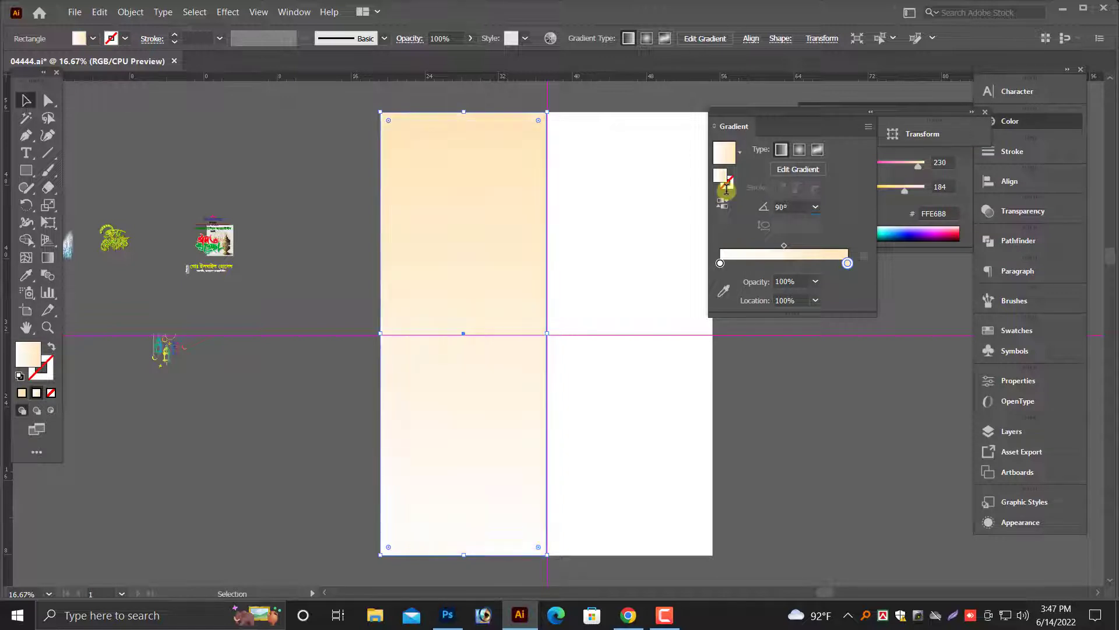
Step: Place a white stop midway along the gradient and recolour the 0% stop in RGB to pale yellow FFFFB8
left_click_drag(721, 266, 750, 266)
left_click(721, 264)
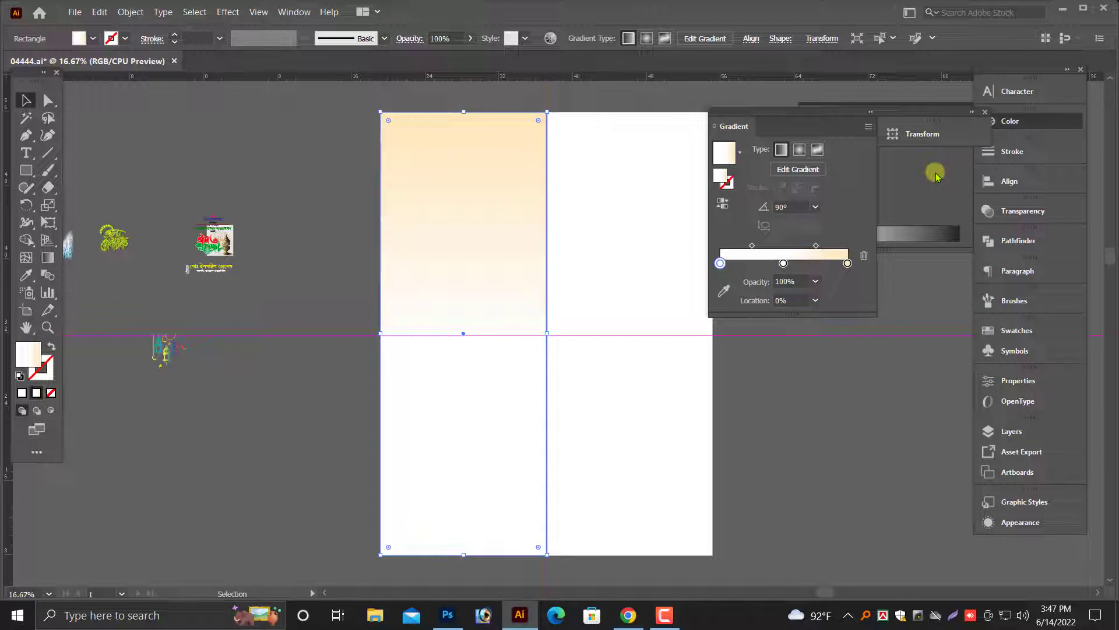
left_click(1025, 120)
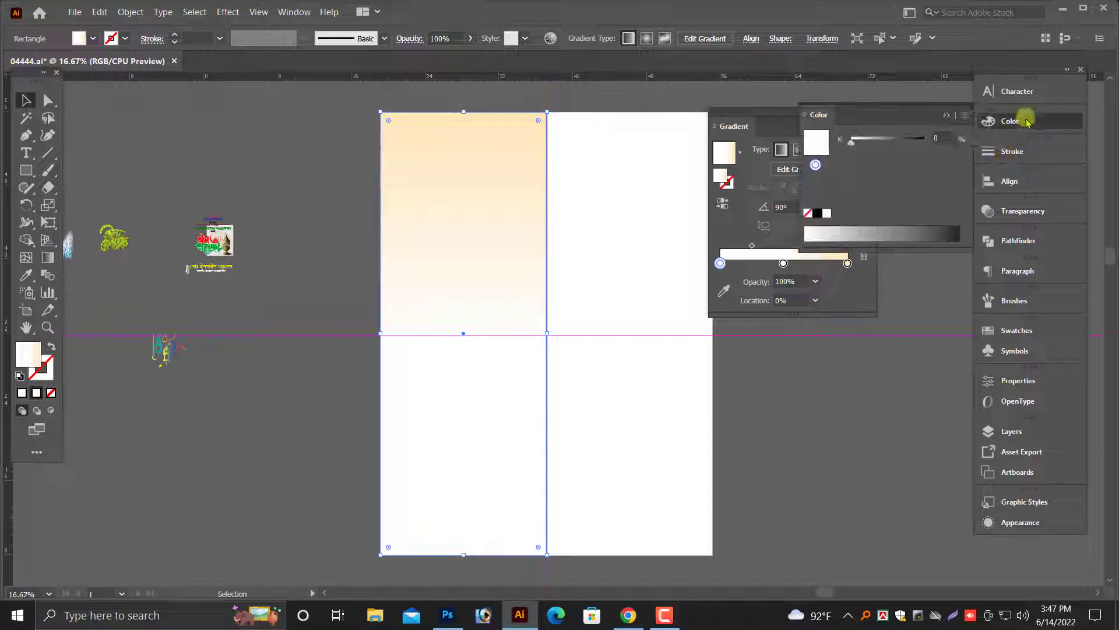
left_click(964, 115)
left_click(986, 150)
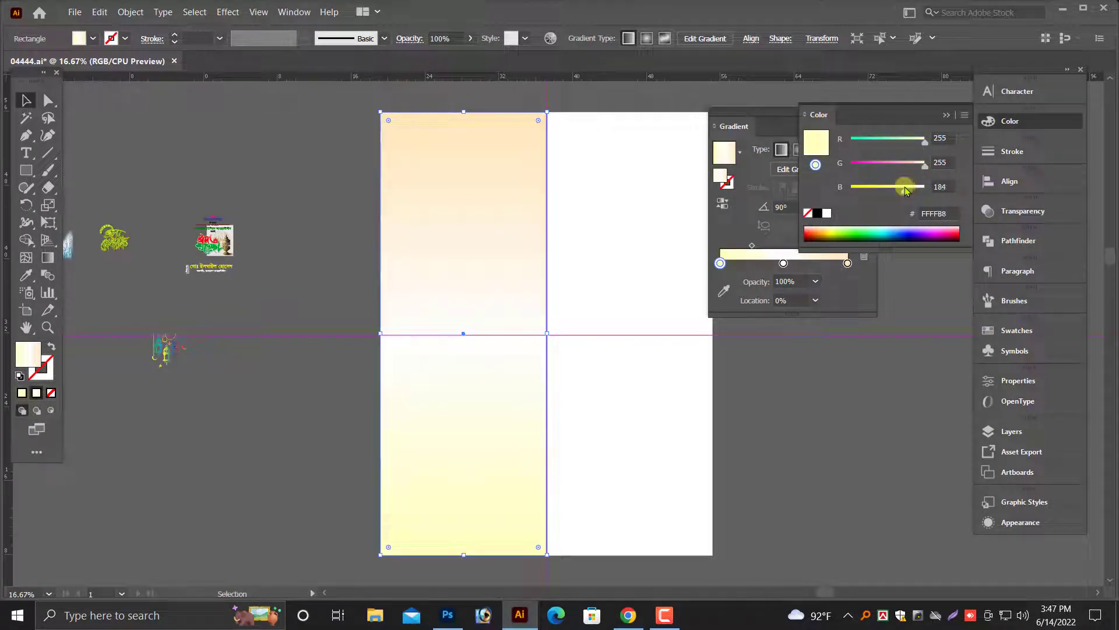
Step: Collapse the colour and gradient controls and deselect the gradient rectangle
left_click(946, 115)
scroll(400, 274, "up", 1)
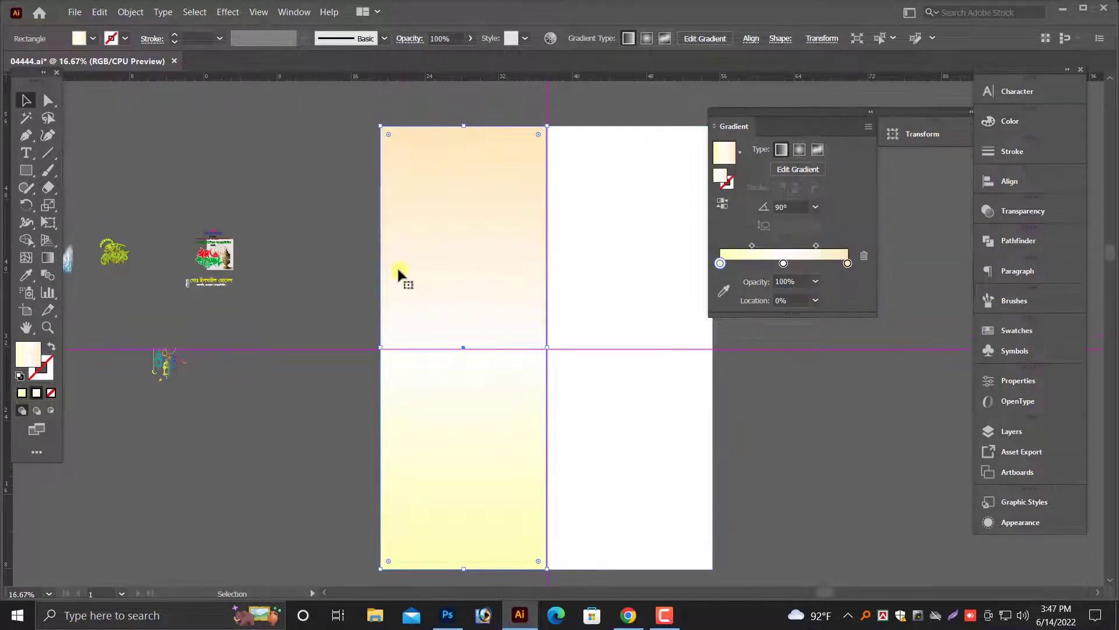
left_click(868, 113)
left_click(816, 226)
scroll(816, 227, "down", 2)
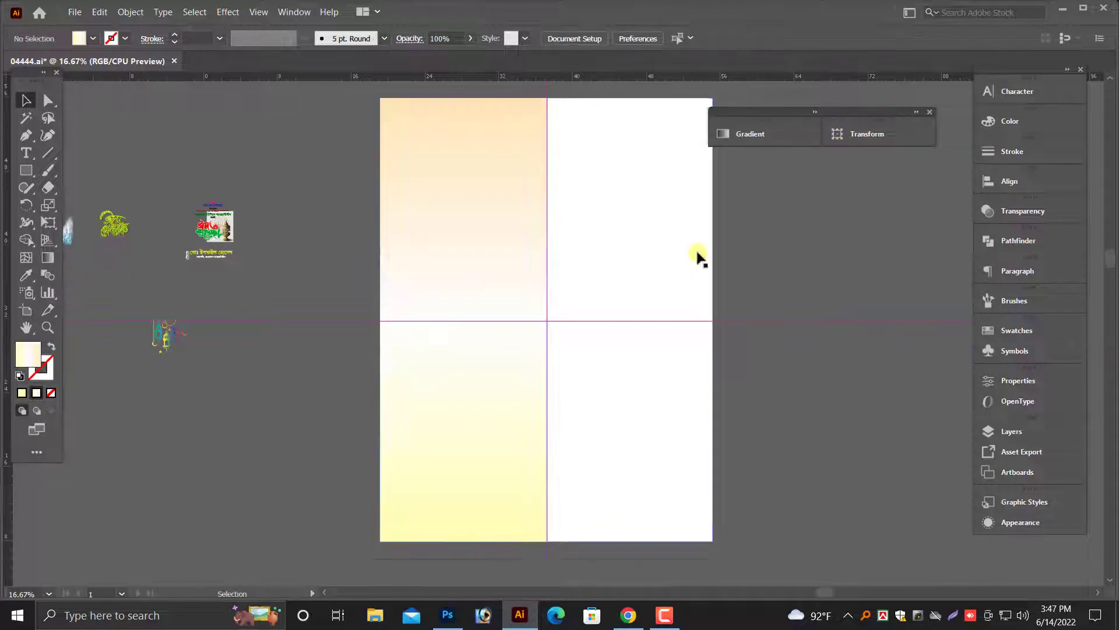
left_click(697, 253)
scroll(794, 292, "up", 3)
left_click(795, 292)
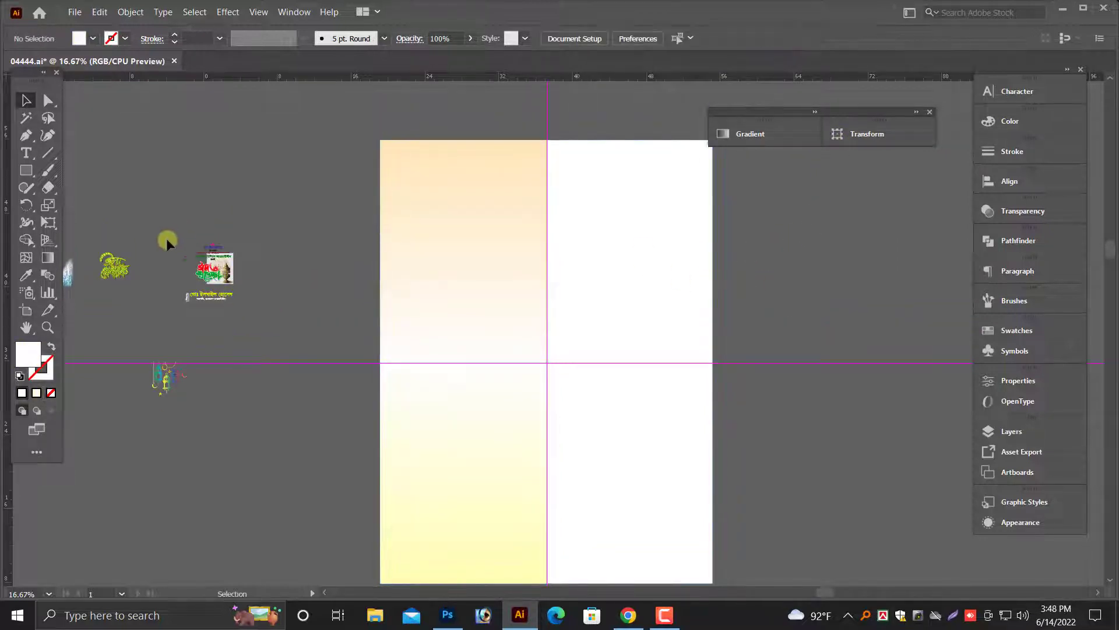
left_click_drag(328, 323, 446, 349)
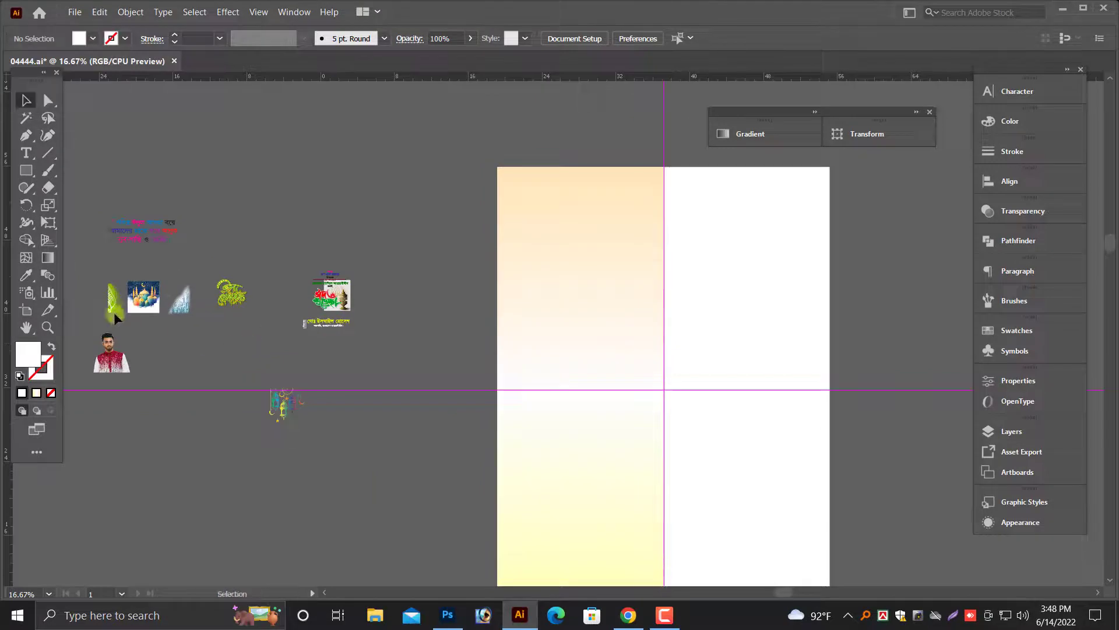
Step: Enlarge the green halftone wave artwork from the pasteboard and move it onto the upper part of the gradient panel
left_click(113, 305)
left_click(96, 185)
left_click(118, 281)
left_click_drag(126, 280, 198, 223)
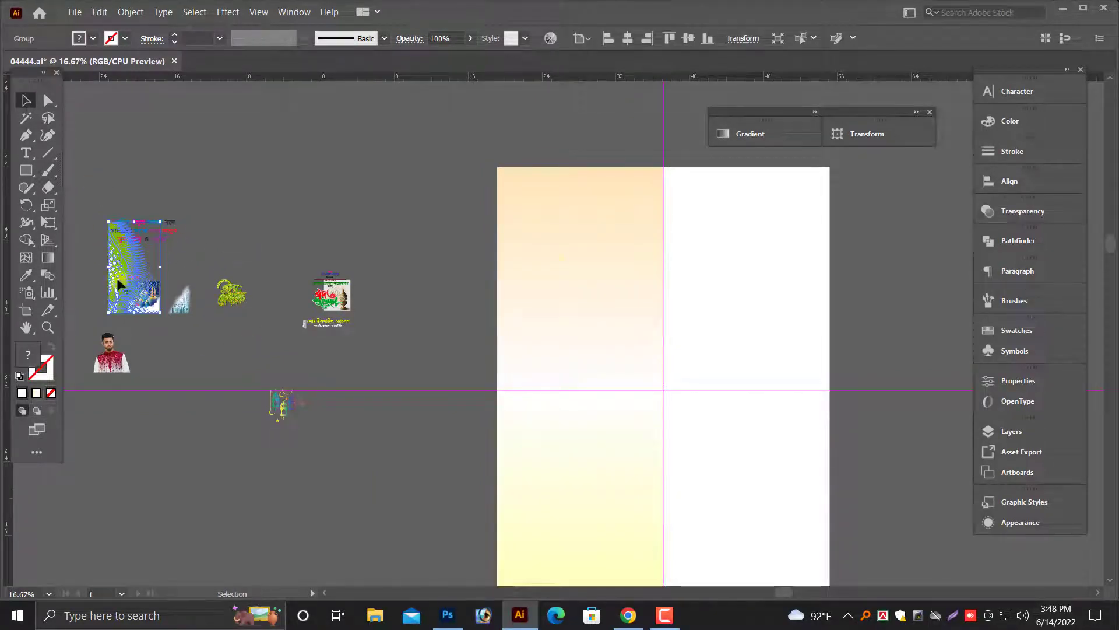
left_click_drag(113, 271, 572, 236)
key("ctrl+equal")
key("ctrl+equal")
key("ctrl+equal")
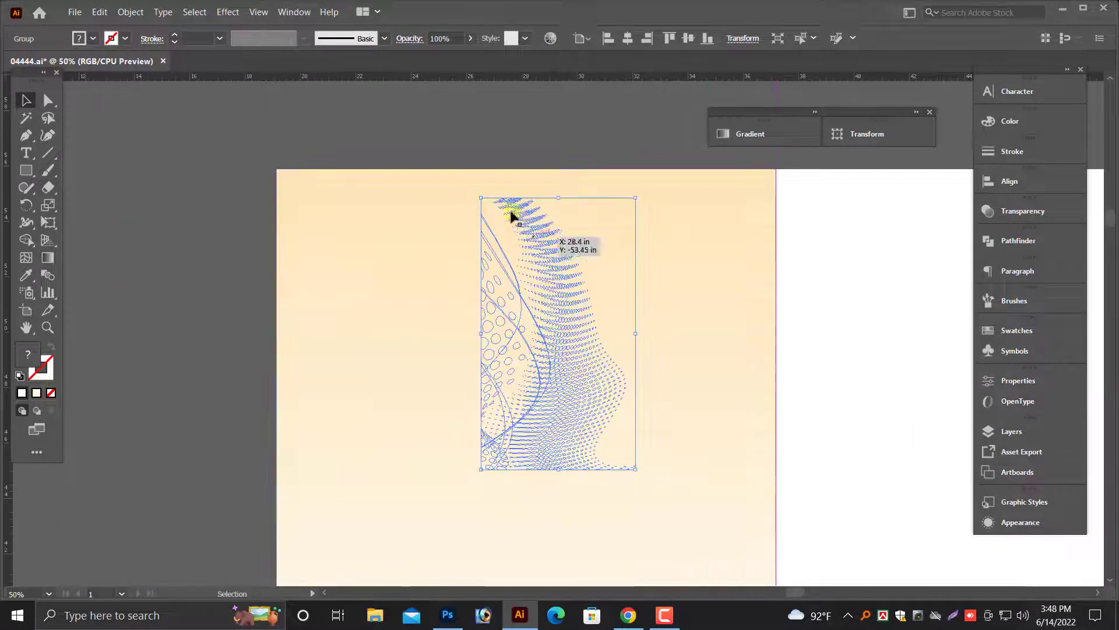
Step: Rotate the green wave artwork to 270° and bring it to the front
left_click_drag(482, 192, 655, 295)
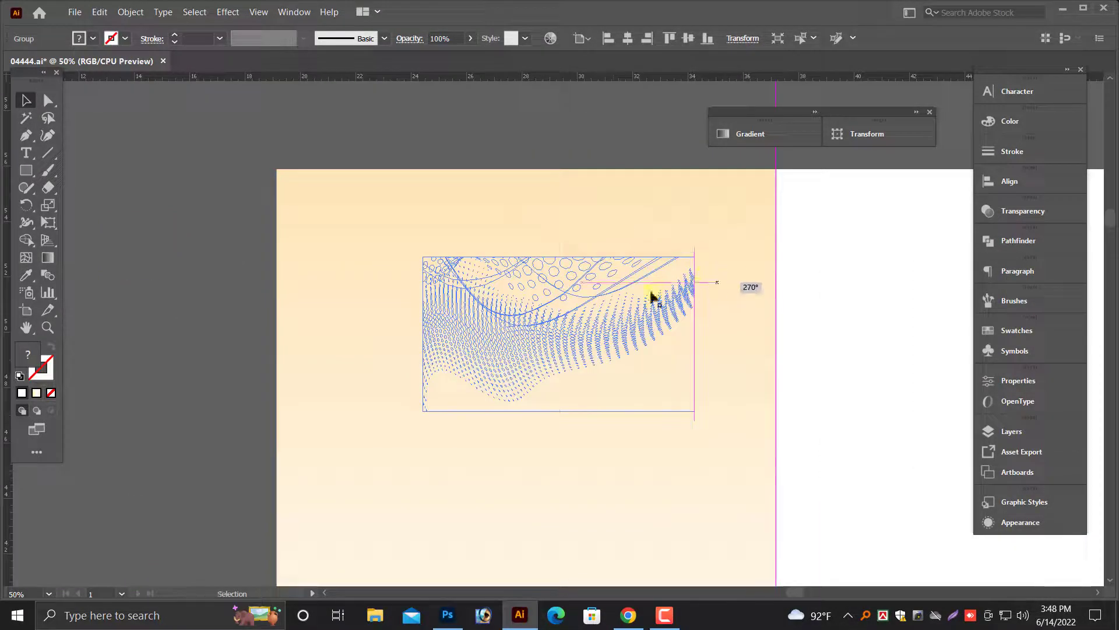
right_click(596, 297)
mouse_move(631, 450)
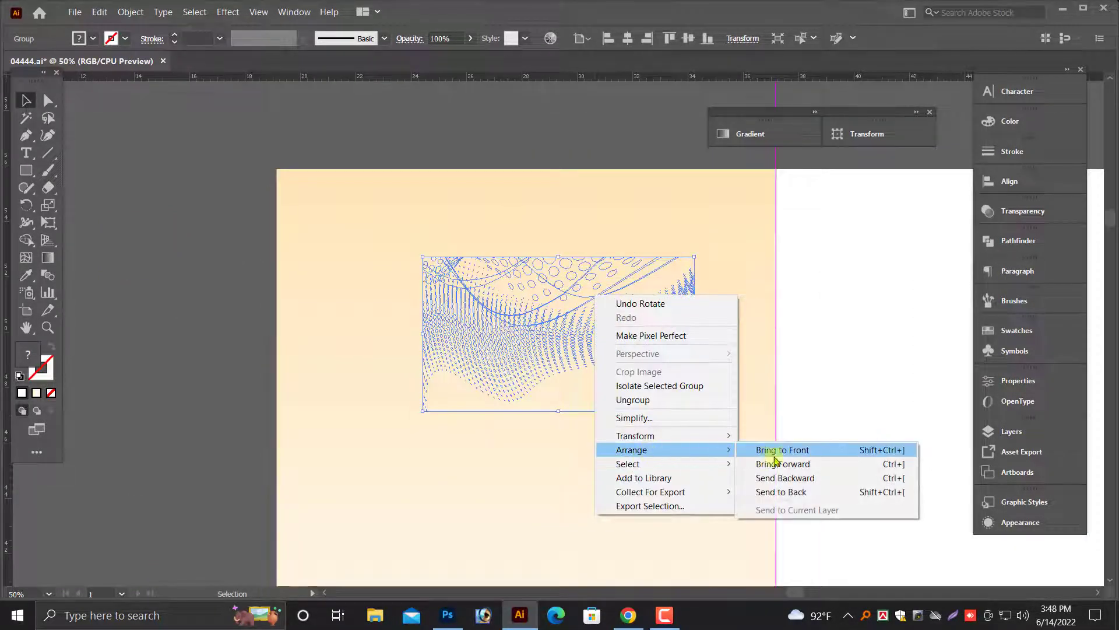
left_click(770, 448)
Step: Snap the green wave to the poster's top-left corner and scale it up to span the full width of the gradient panel
left_click_drag(549, 293, 452, 260)
left_click_drag(549, 324, 776, 452)
left_click(238, 350)
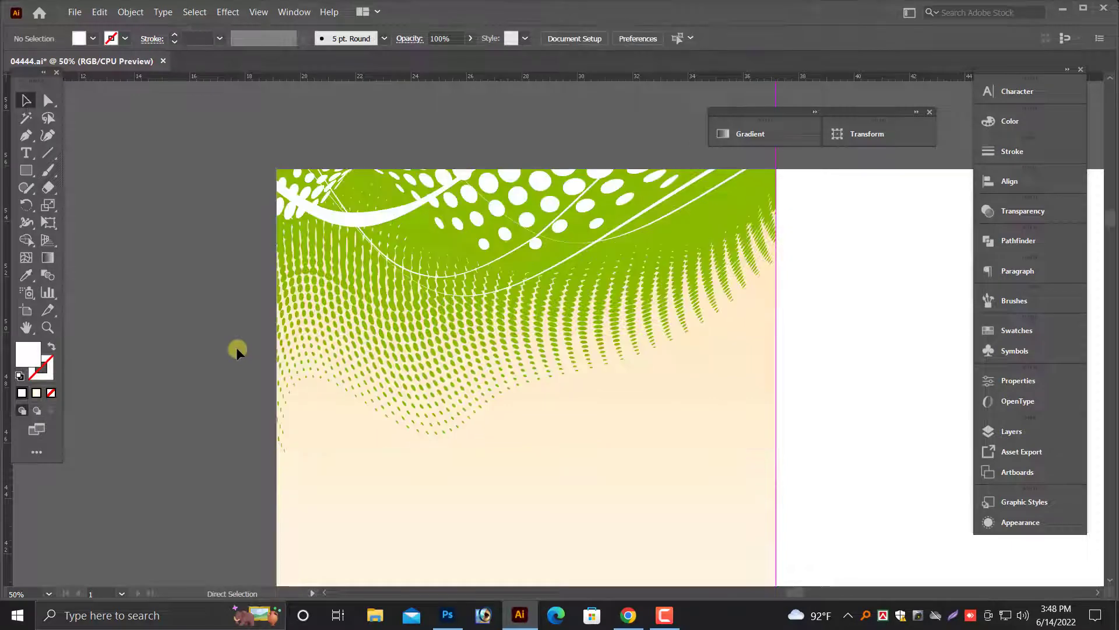
Step: Move the multicoloured Bengali Eid greeting group from the pasteboard onto the gradient panel, below the green wave
key("ctrl+minus")
key("ctrl+minus")
key("ctrl+minus")
scroll(237, 347, "down", 2)
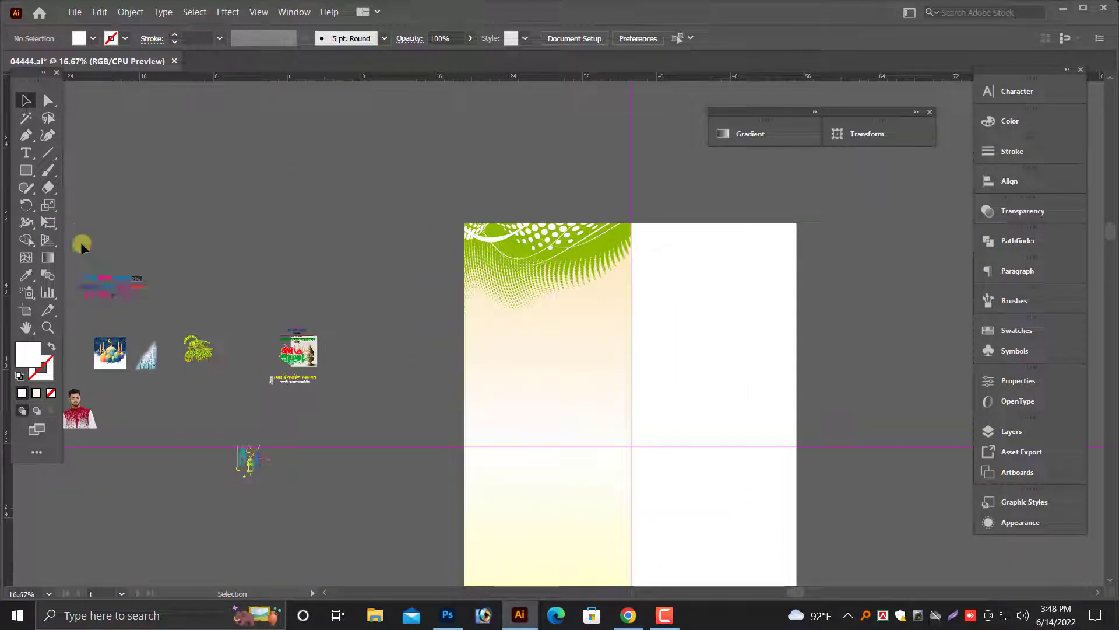
left_click(138, 296)
left_click_drag(144, 274, 563, 326)
key("ctrl+plus")
key("ctrl+plus")
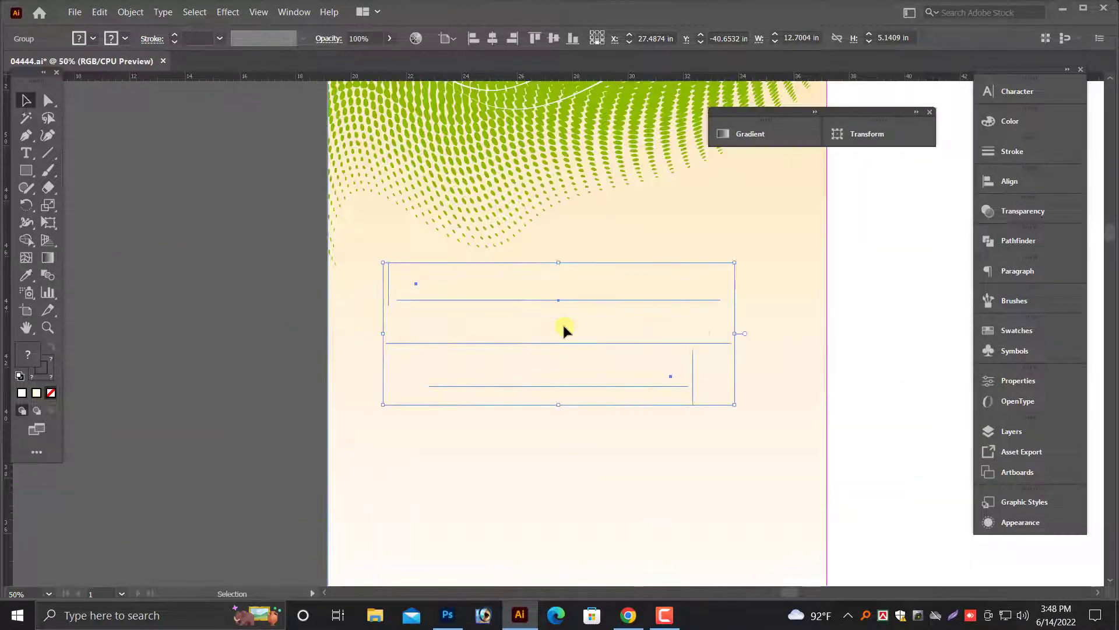
Step: Bring the Bengali greeting to the front, shift it slightly right within the gradient panel and deselect it
right_click(564, 326)
mouse_move(606, 466)
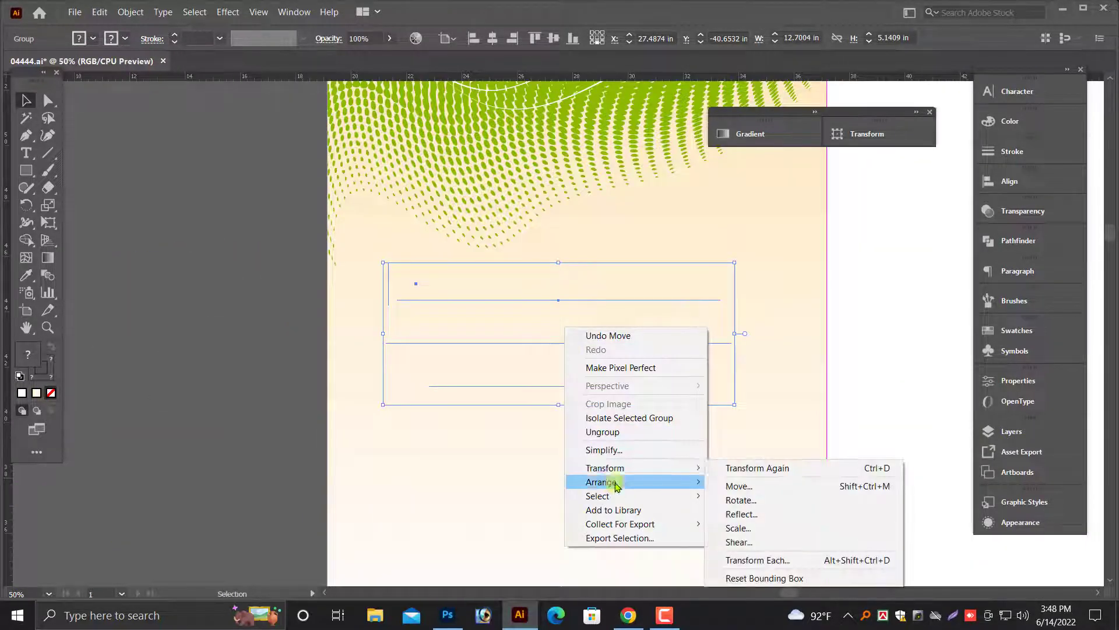
left_click(761, 482)
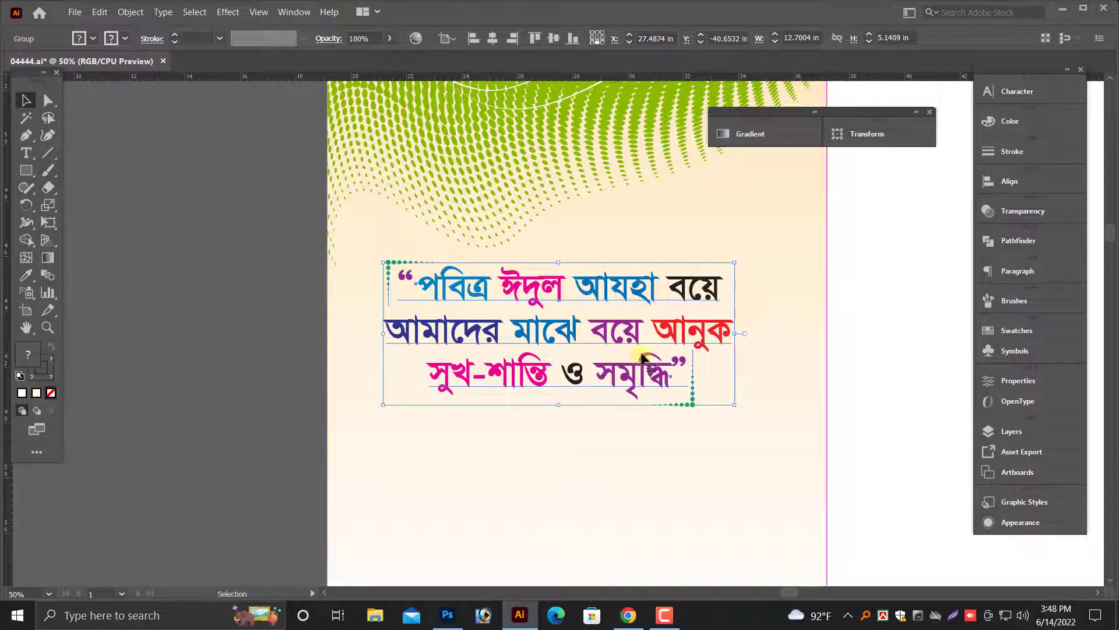
left_click_drag(622, 335, 651, 336)
key("ctrl+minus")
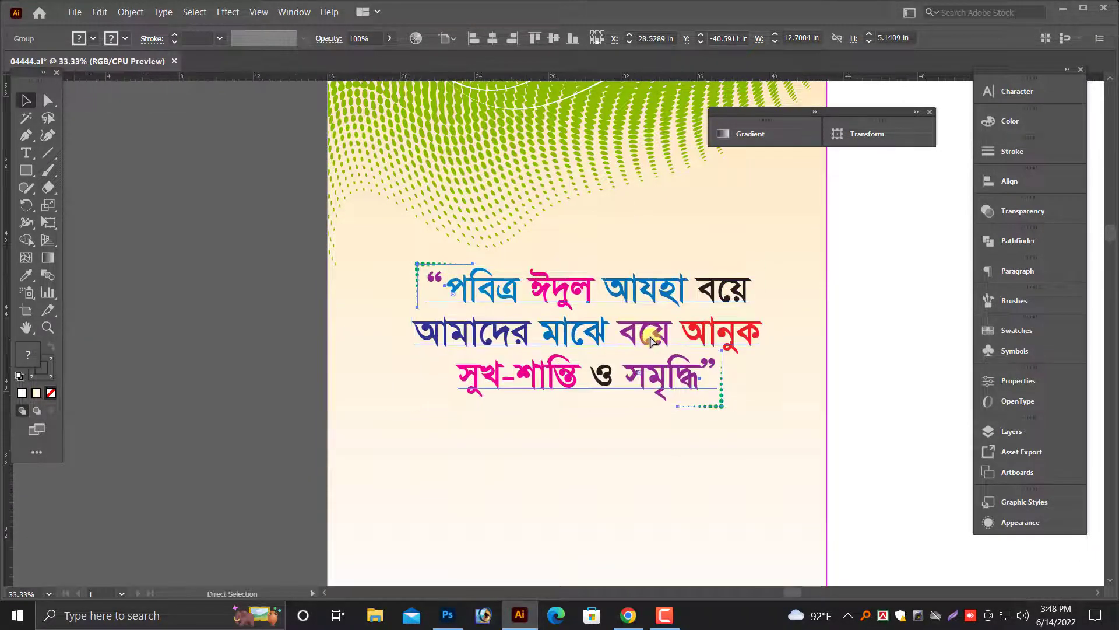
key("ctrl+minus")
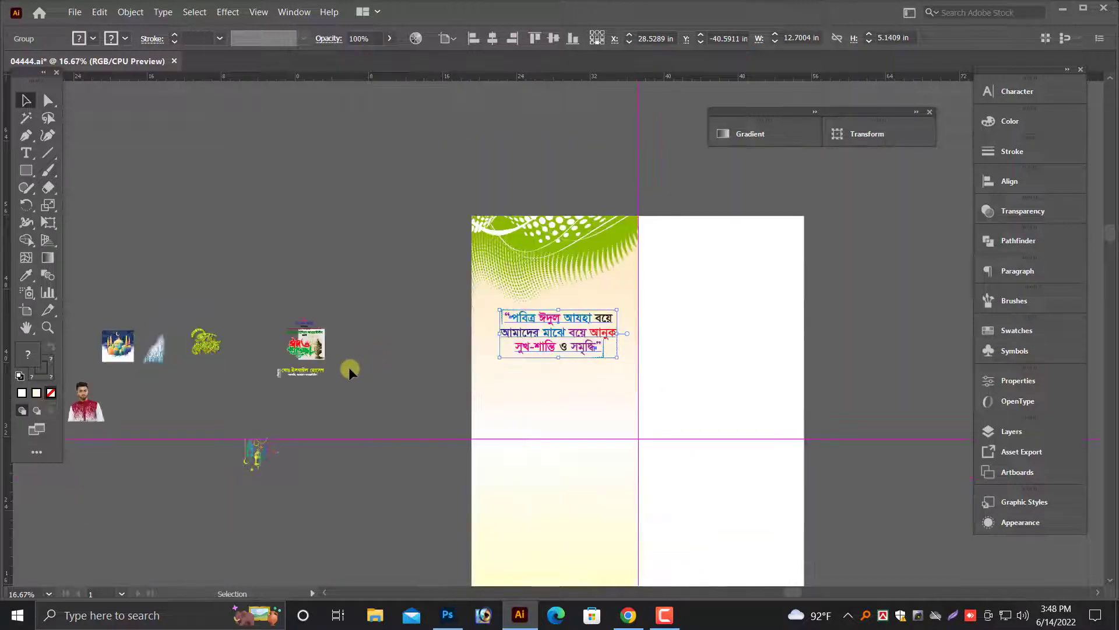
left_click(349, 367)
Step: Scale up the mosque illustration on the pasteboard to several times its size
scroll(285, 390, "up", 1)
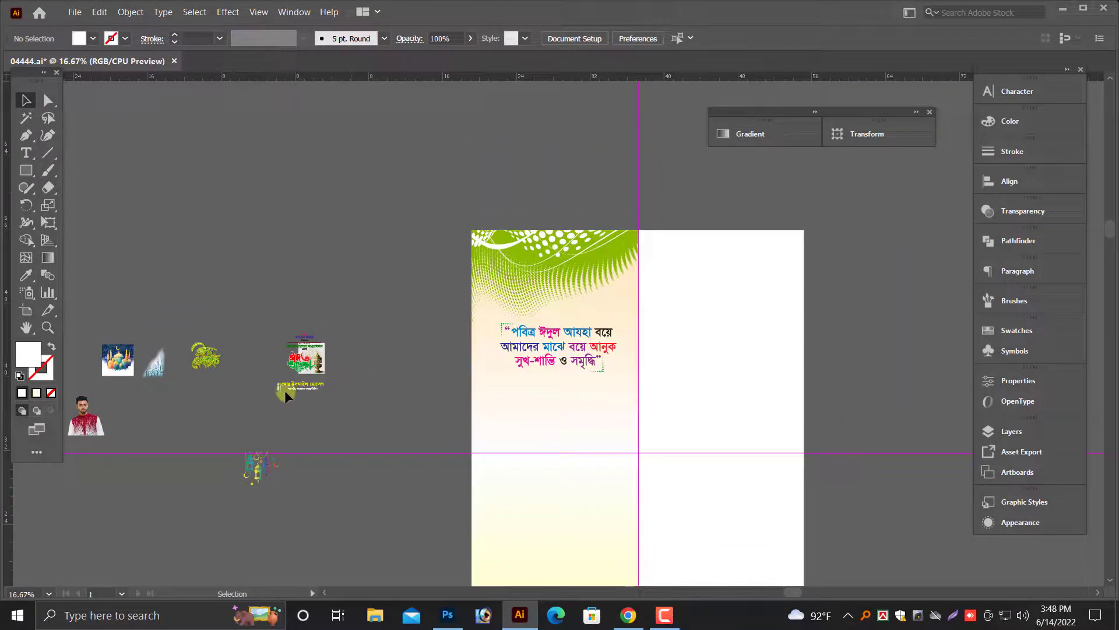
left_click(131, 367)
left_click_drag(134, 343, 250, 245)
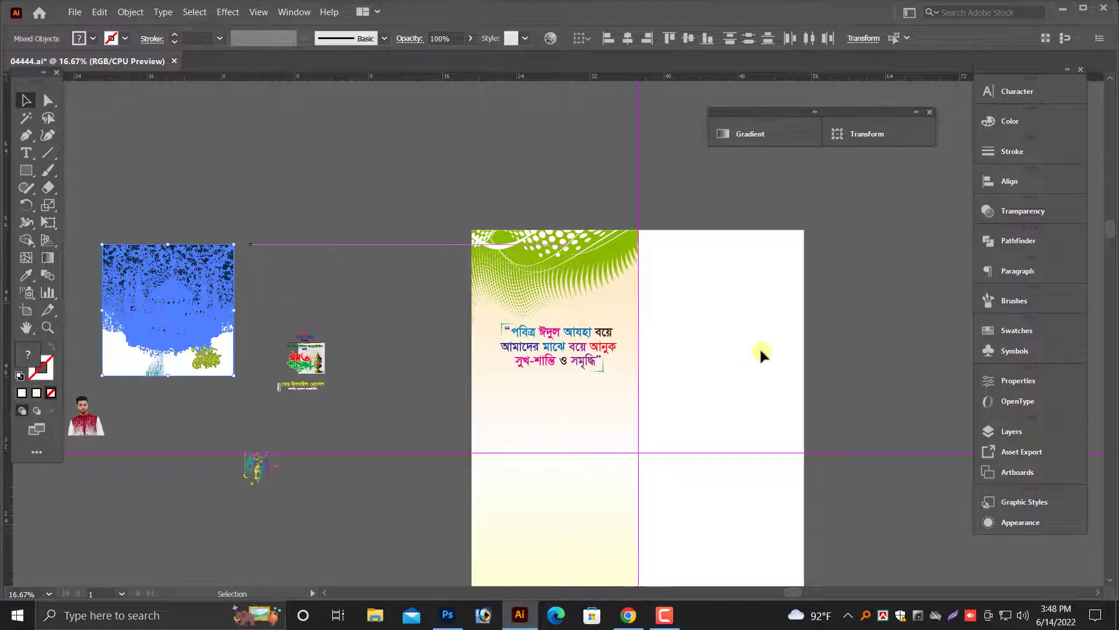
Step: Try to move the enlarged mosque illustration onto the poster's white right half
left_click_drag(760, 348, 765, 382)
scroll(752, 386, "up", 1)
left_click(928, 382)
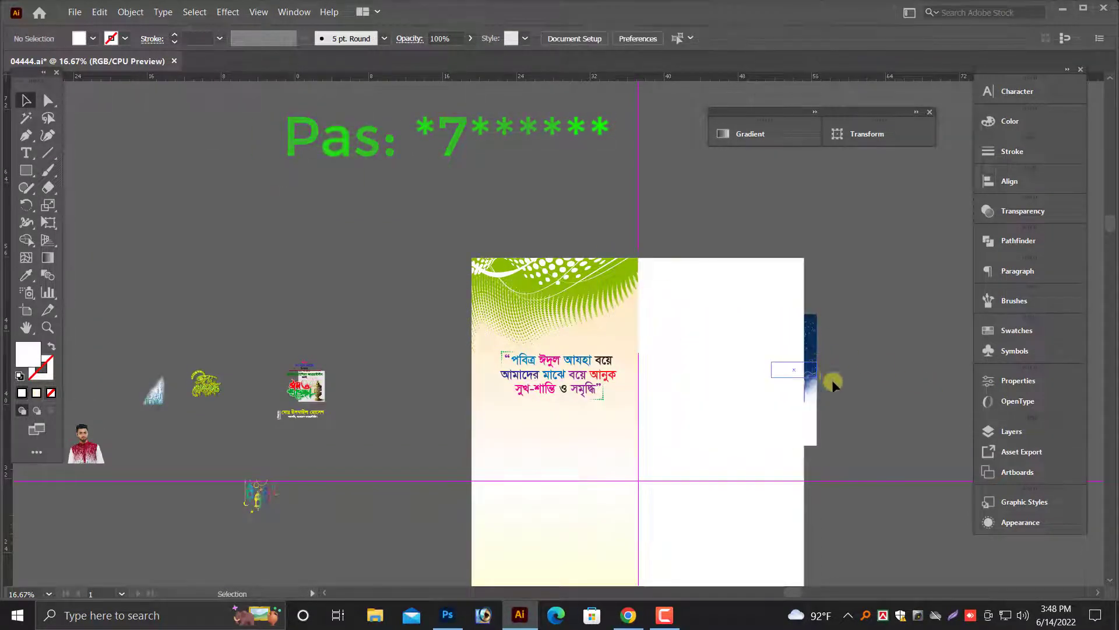
left_click(815, 392)
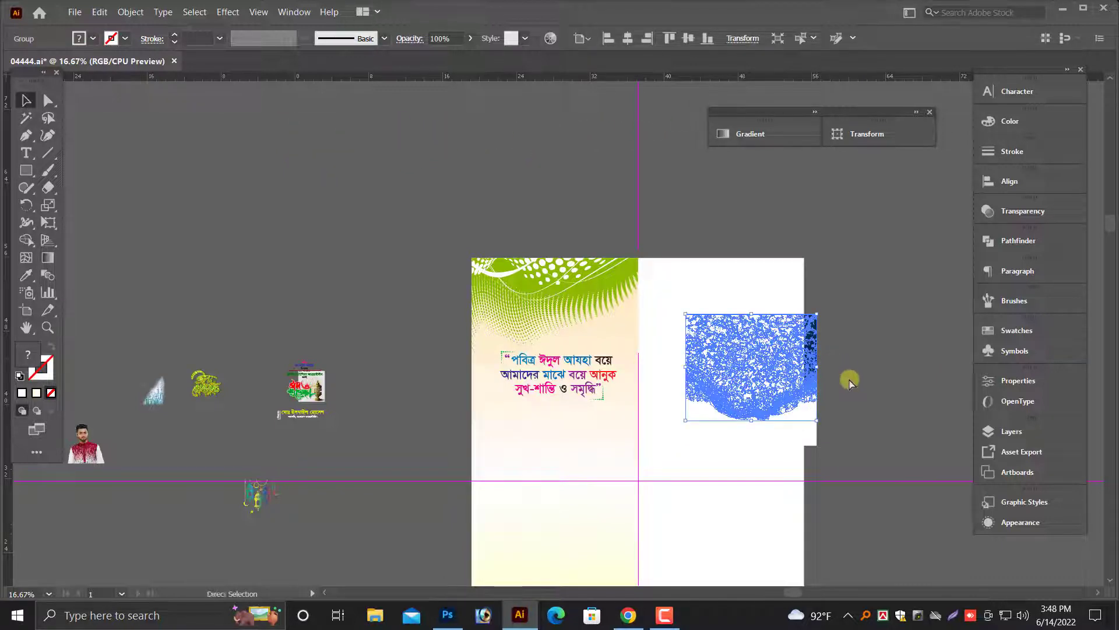
key("ctrl+z")
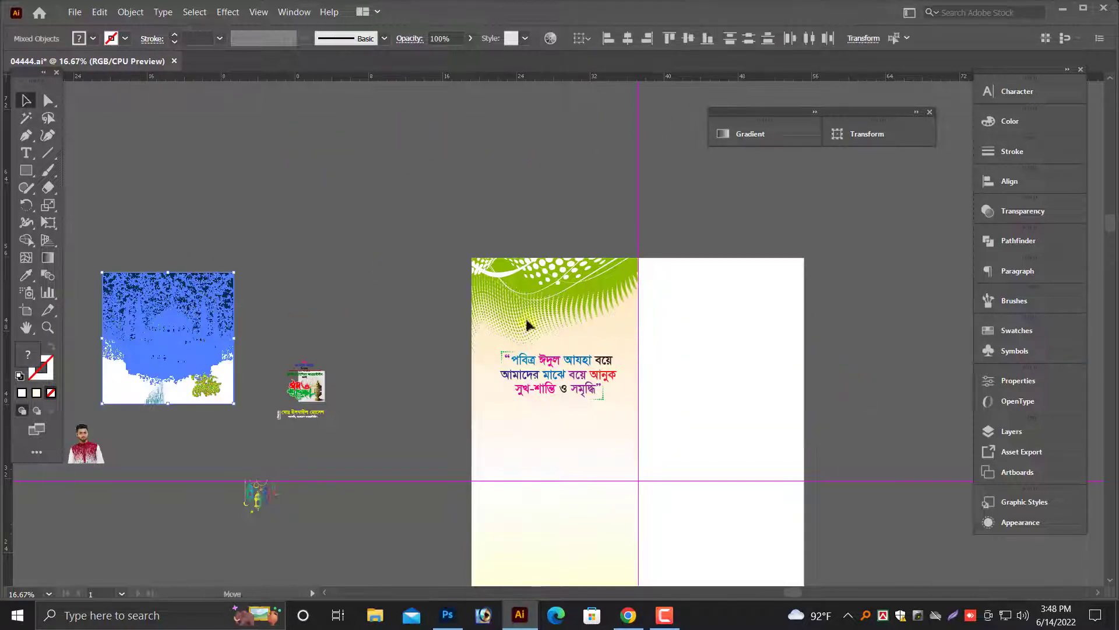
Step: Move the mosque illustration to the pasteboard right of the poster and bring it to the front
left_click_drag(179, 326, 902, 260)
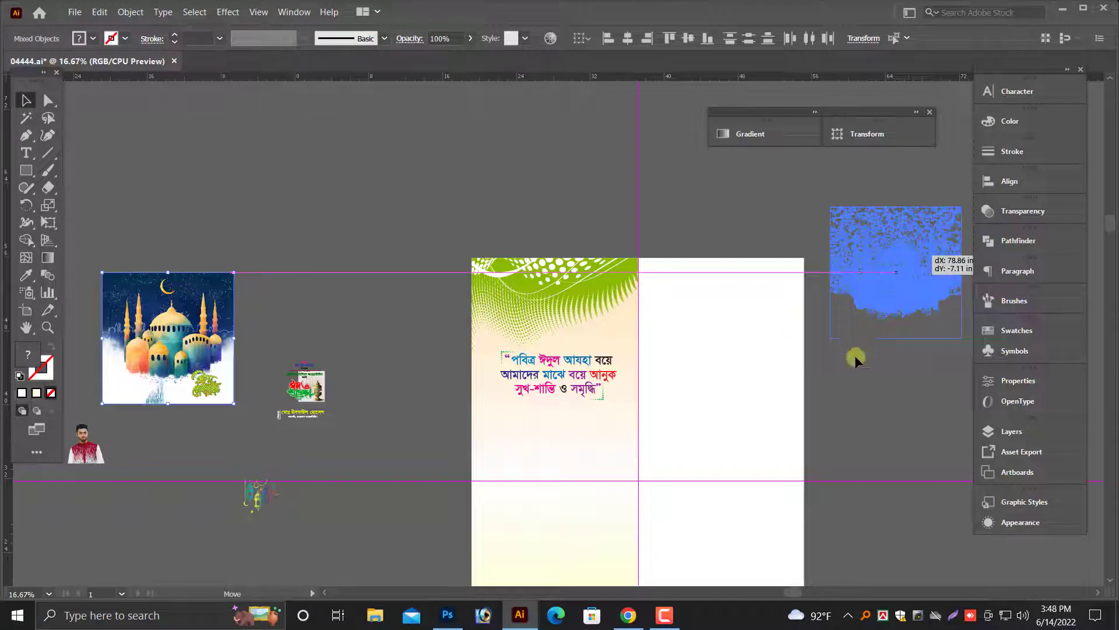
left_click_drag(860, 379, 862, 379)
left_click(862, 379)
scroll(729, 390, "right", 4)
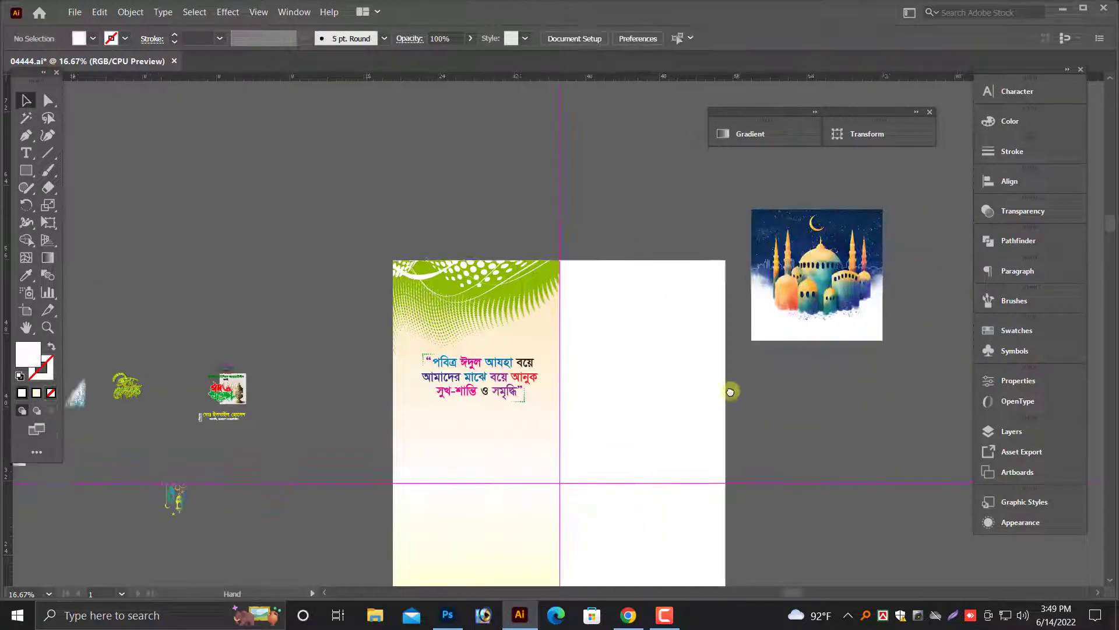
right_click(733, 252)
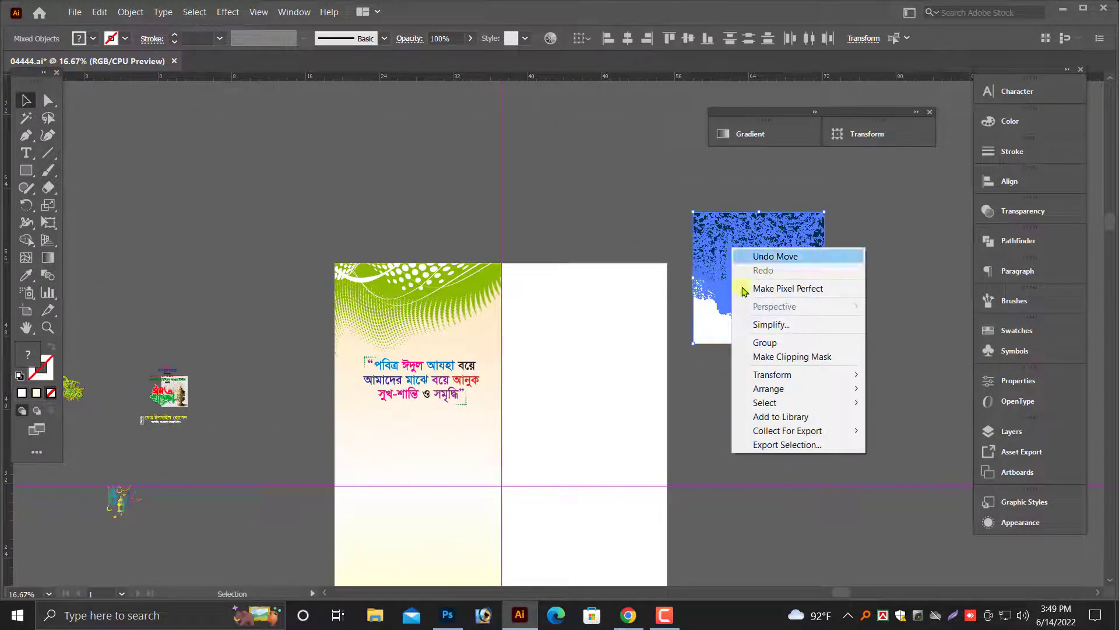
mouse_move(775, 389)
left_click(903, 389)
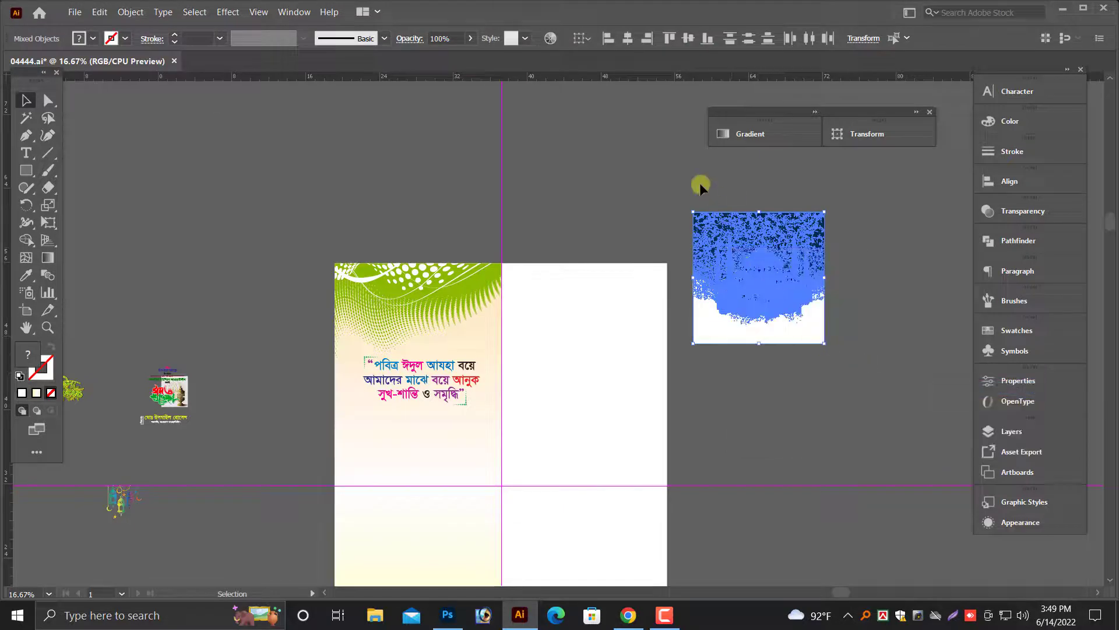
Step: Place the mosque illustration against the vertical centre guide and scale it to the exact width of the poster's right half
left_click(701, 181)
left_click_drag(818, 346, 732, 328)
scroll(732, 327, "down", 2)
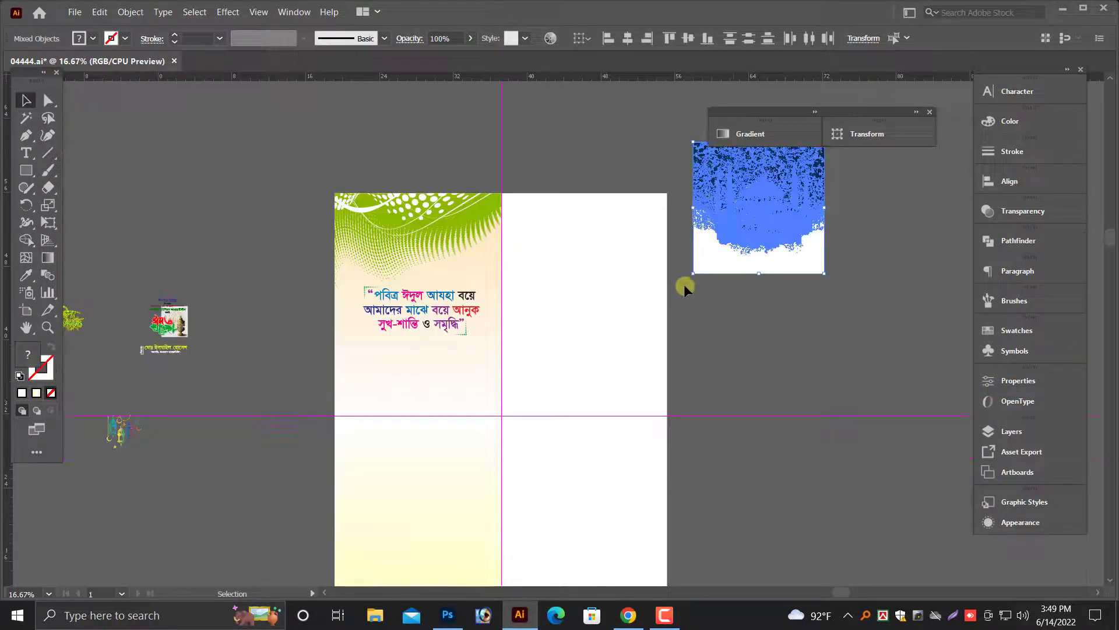
left_click_drag(696, 276, 625, 386)
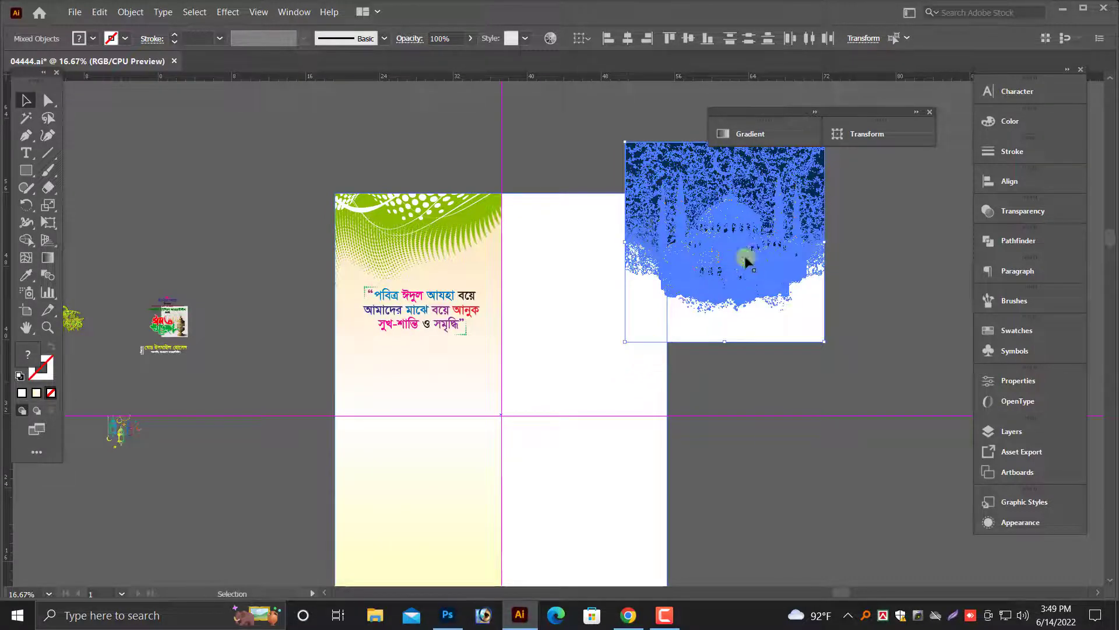
mouse_move(647, 342)
left_mouse_down()
mouse_move(626, 341)
mouse_move(629, 350)
left_mouse_up()
scroll(630, 351, "down", 3)
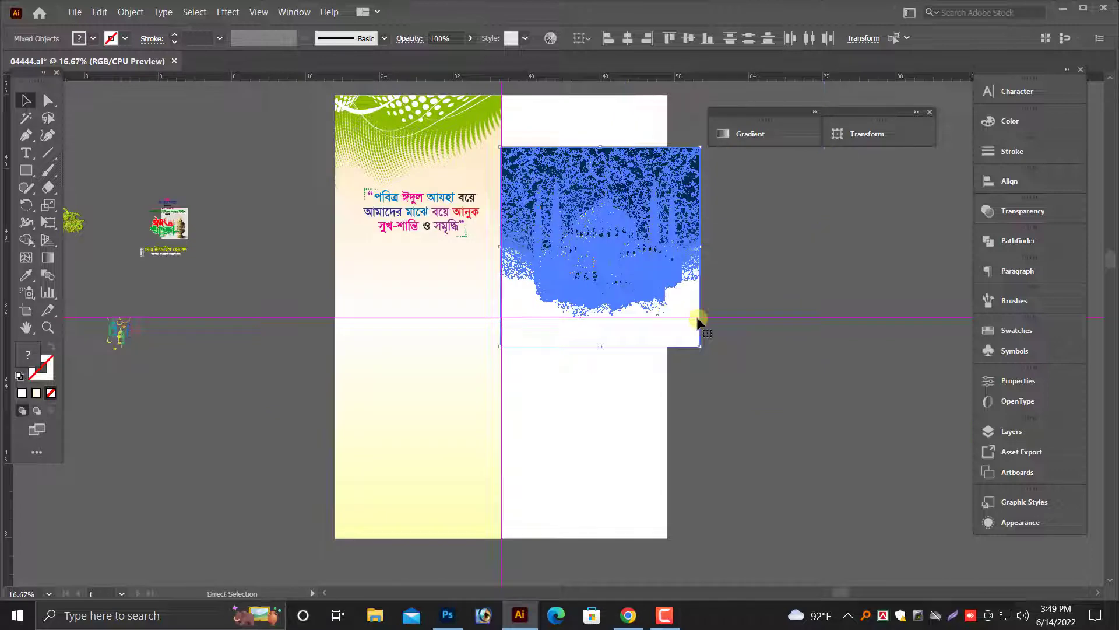
scroll(719, 329, "up", 1)
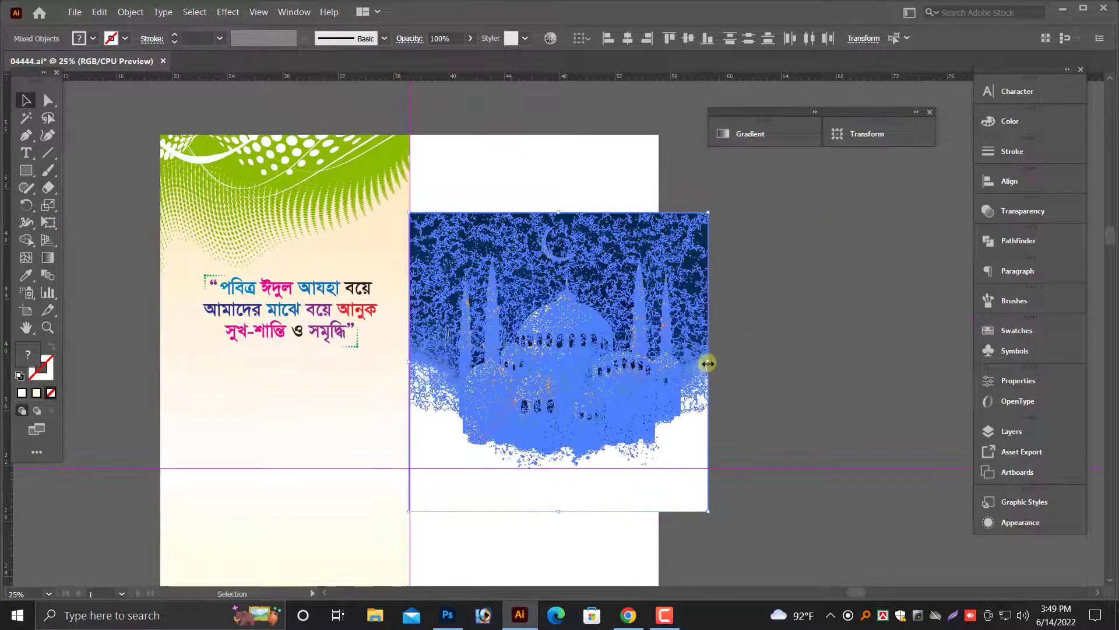
left_click_drag(677, 363, 723, 365)
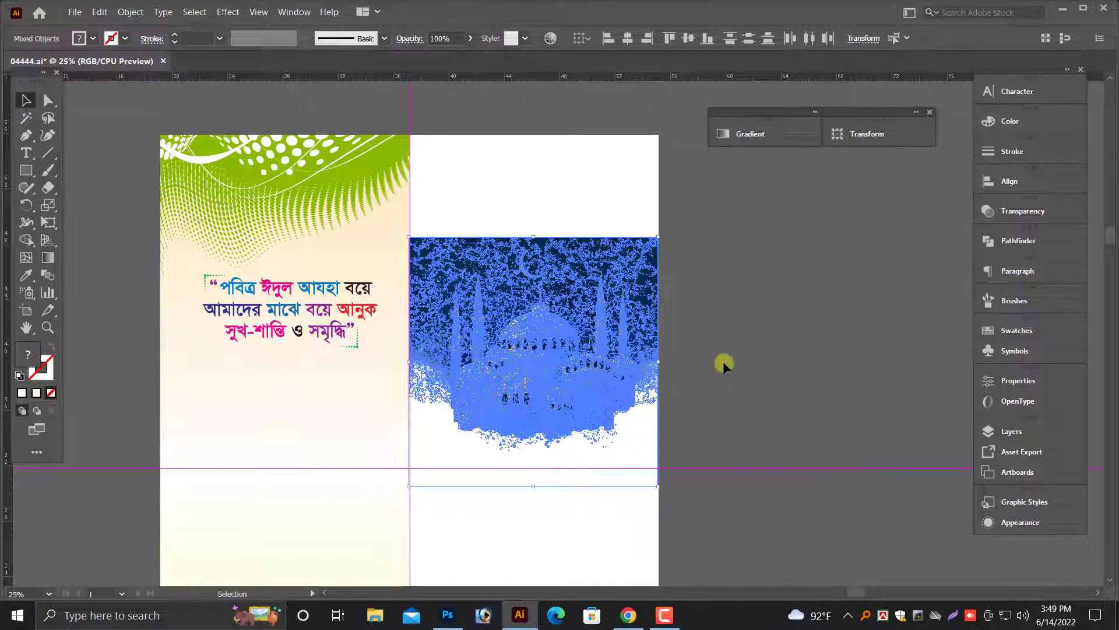
left_click(723, 361)
Step: Try to delete the starry night-sky group behind the mosque
scroll(724, 362, "down", 1)
left_click_drag(381, 184, 691, 293)
left_click_drag(592, 342, 586, 398)
left_click(587, 332)
left_click(613, 306, "ctrl")
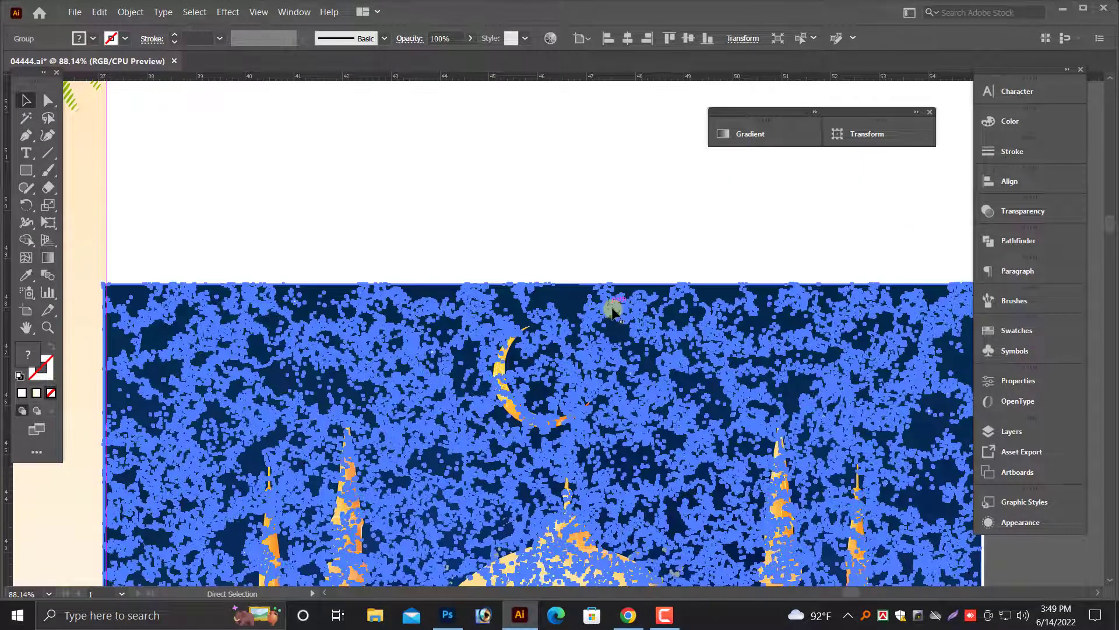
key("Delete")
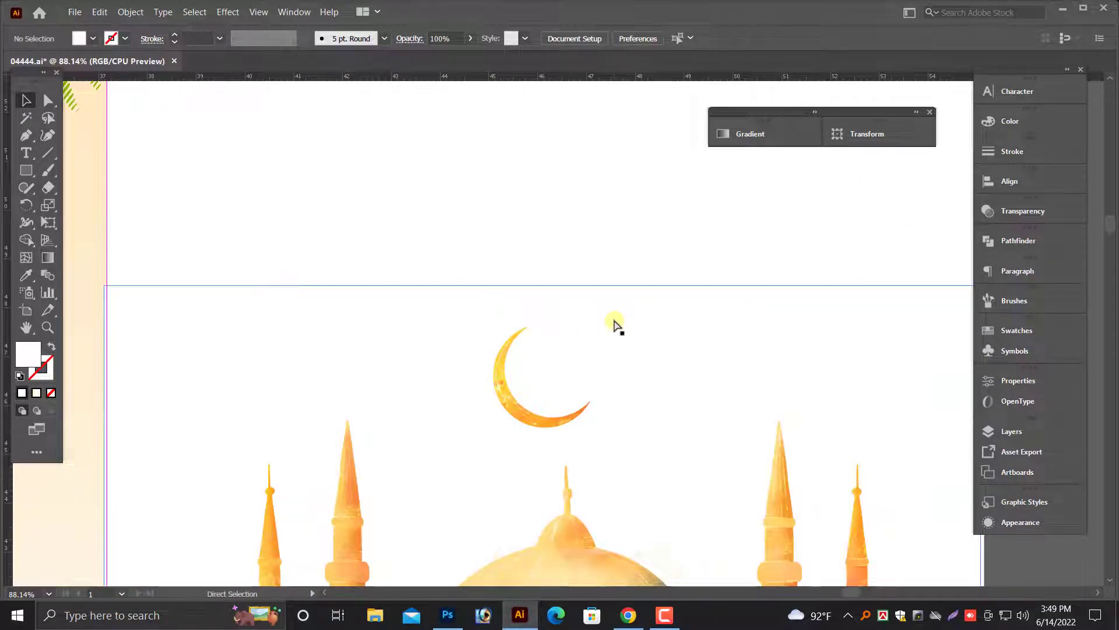
key("ctrl+z")
Step: Stretch the starry night-sky group upward to the poster's top edge and deselect it
key("ctrl+minus")
key("ctrl+minus")
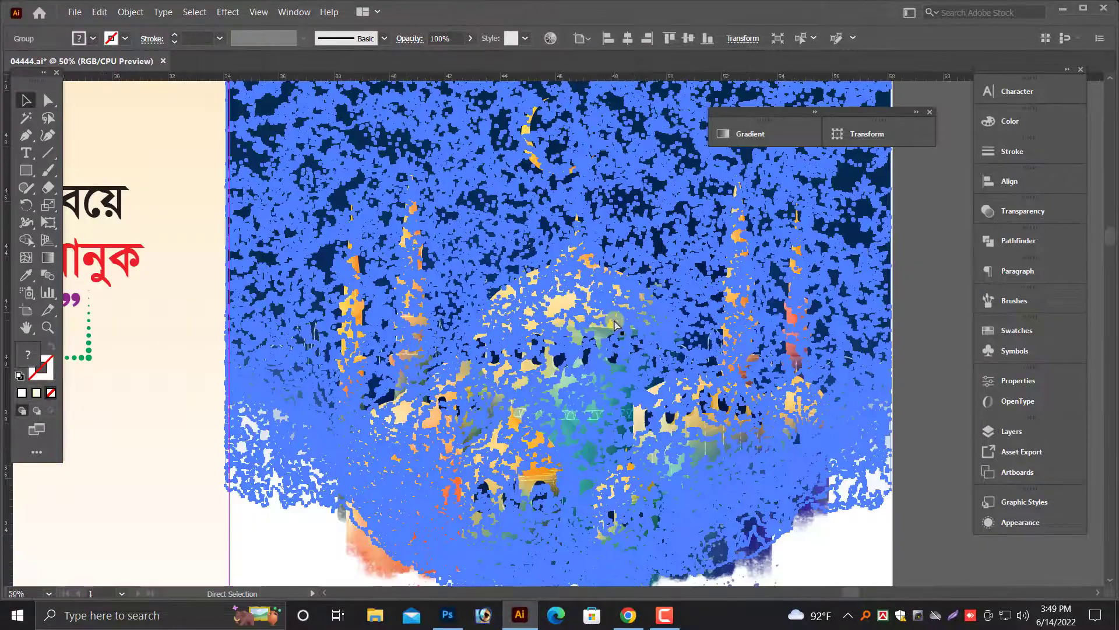
scroll(557, 335, "up", 2)
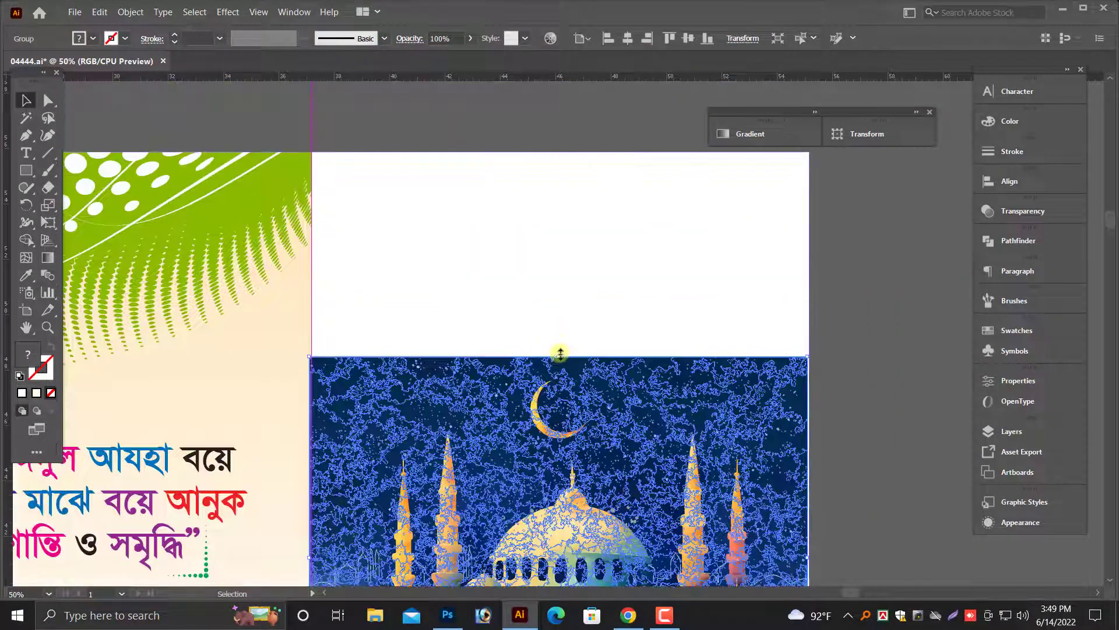
left_click_drag(577, 239, 592, 152)
left_click(852, 368)
Step: Try to move the mosque and crescent moon down across the horizontal centre guide
key("ctrl+minus")
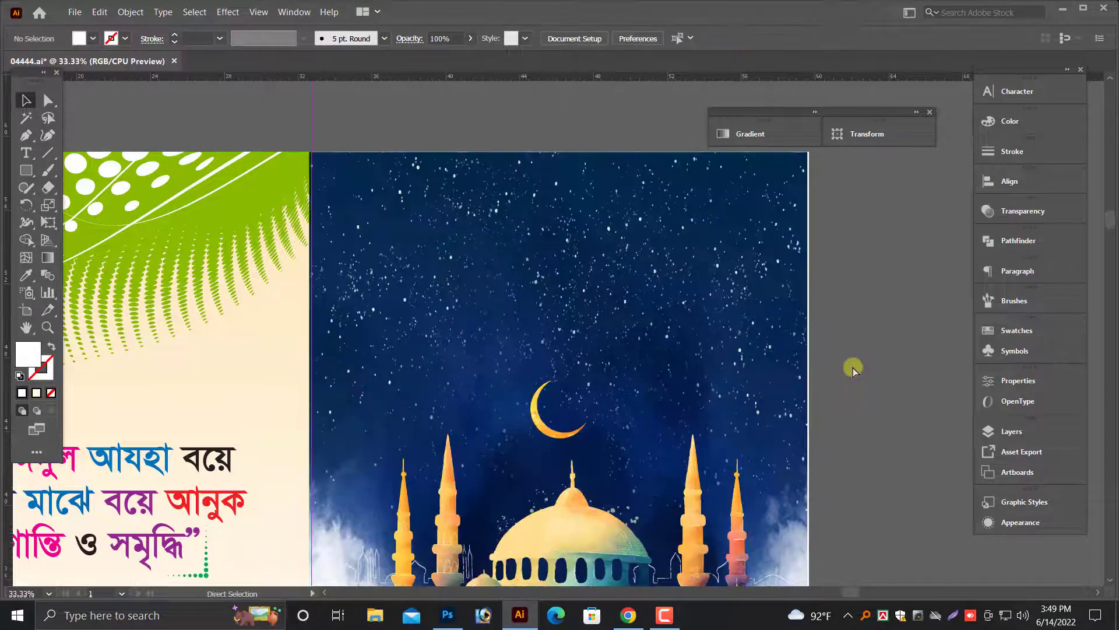
scroll(815, 395, "down", 3)
key("ctrl+minus")
scroll(689, 375, "down", 4)
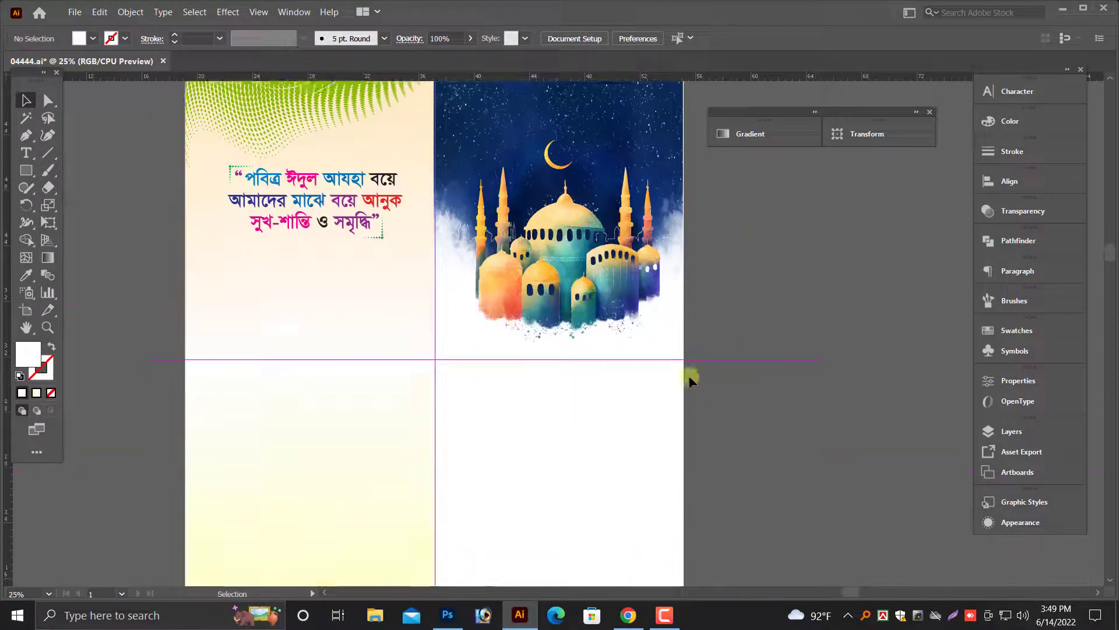
left_click(590, 221)
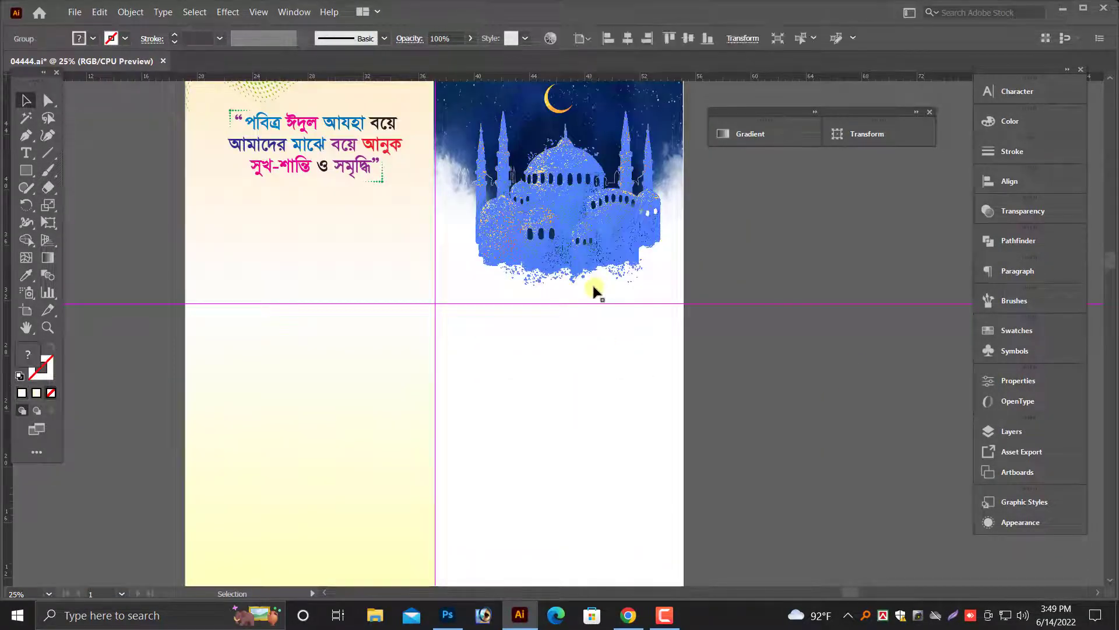
key("ctrl+minus")
scroll(584, 306, "down", 3)
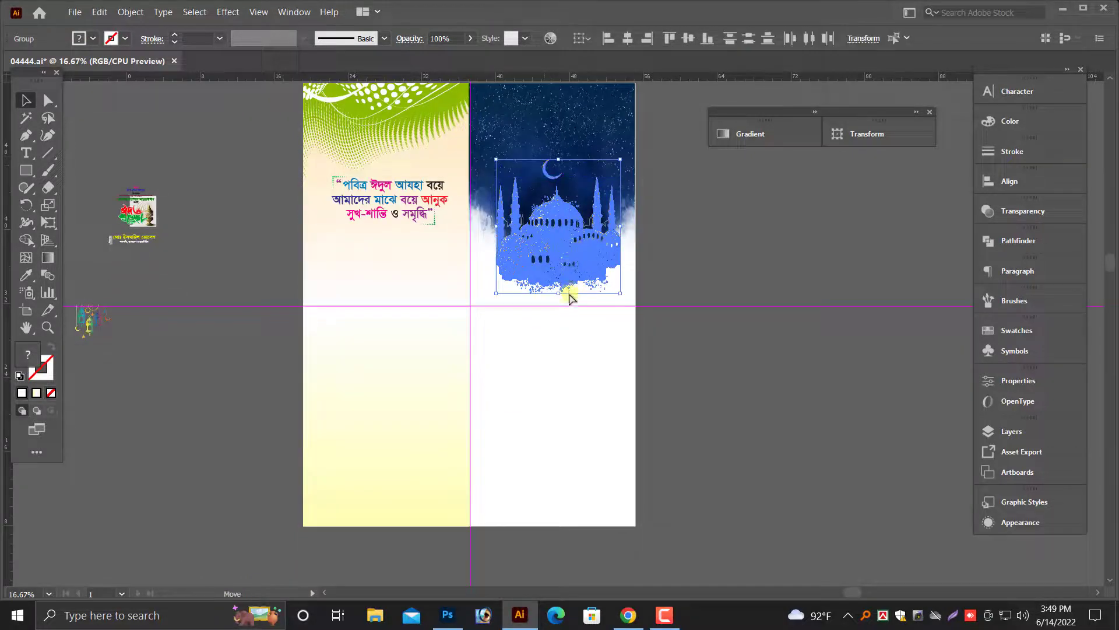
left_click_drag(570, 299, 584, 330)
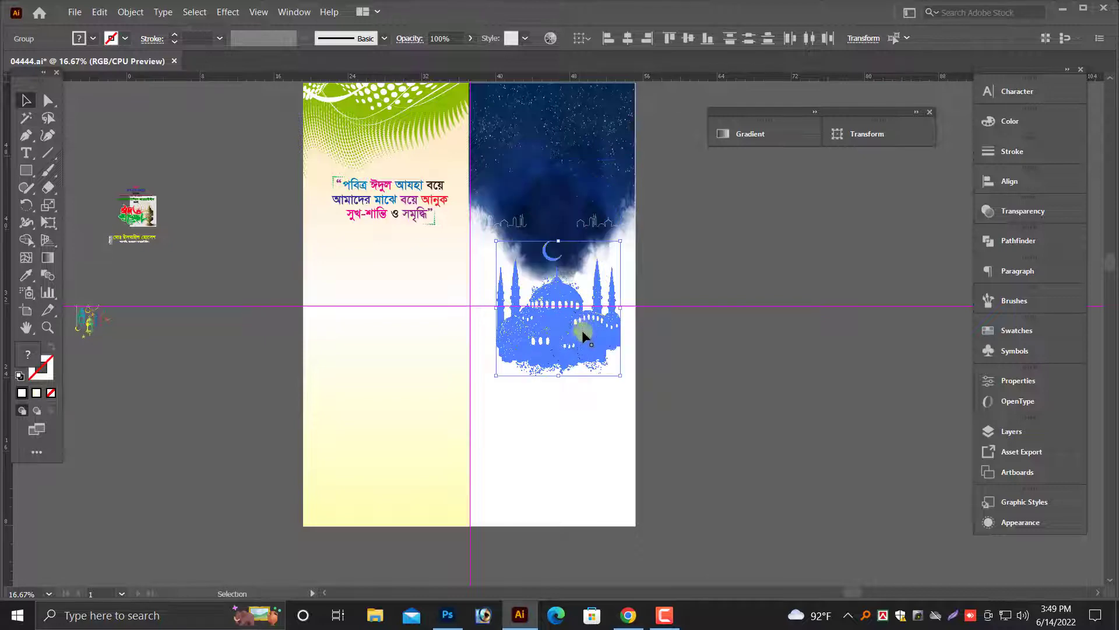
key("ctrl+z")
left_click(696, 248)
scroll(696, 248, "up", 2)
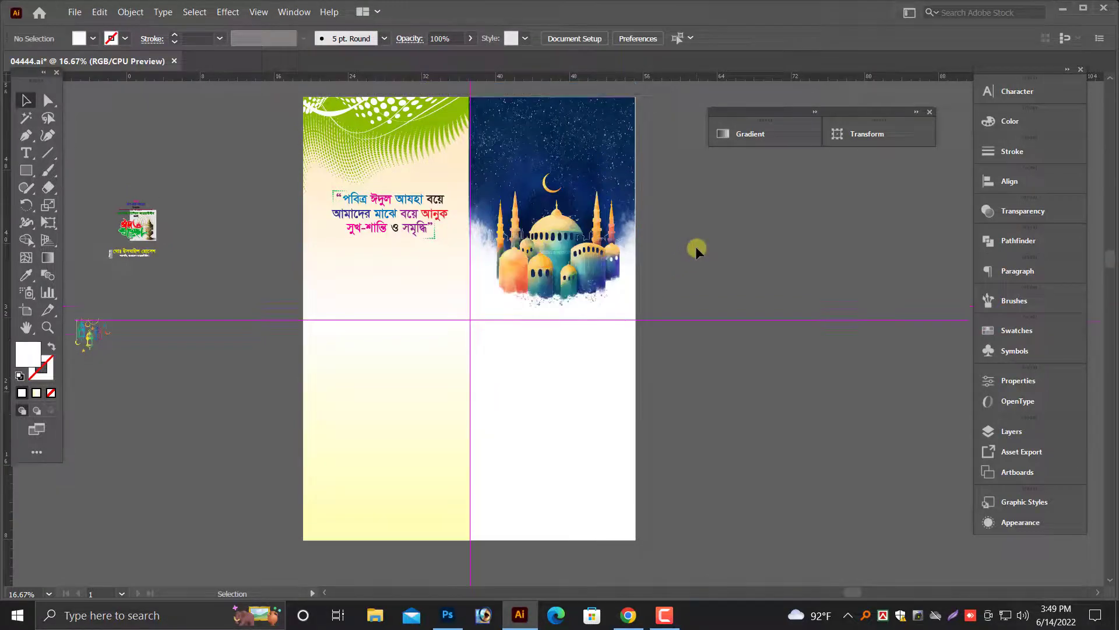
Step: Move the starry night sky, mosque and crescent moon straight down by about 13.75 in and deselect them
left_click(575, 189)
left_click(678, 239)
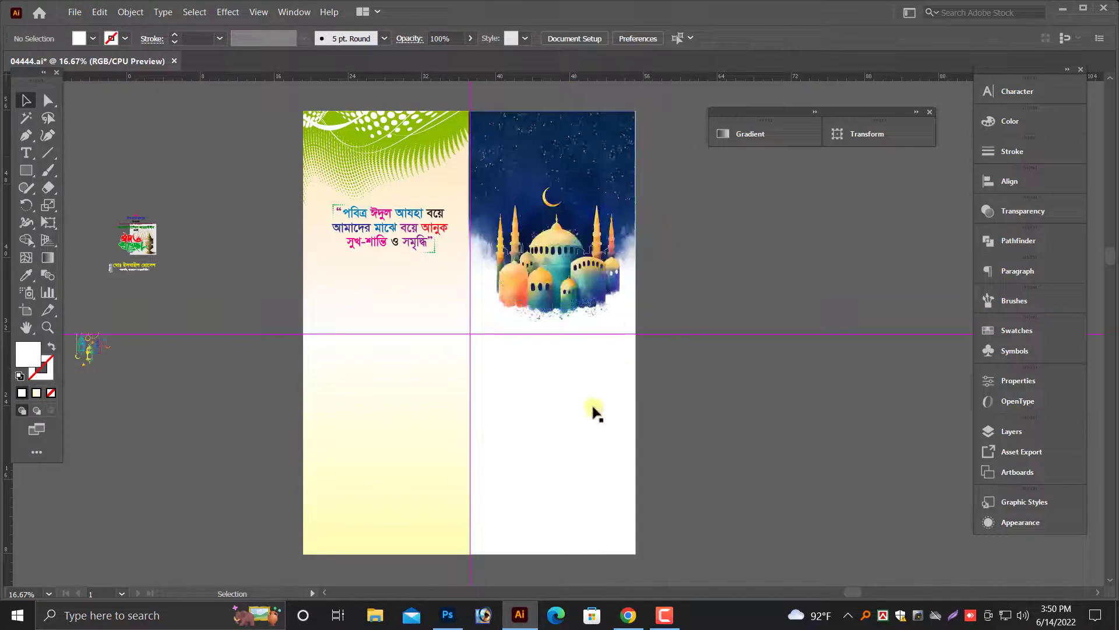
left_click(590, 408)
left_click(676, 421)
left_click_drag(564, 227, 568, 371)
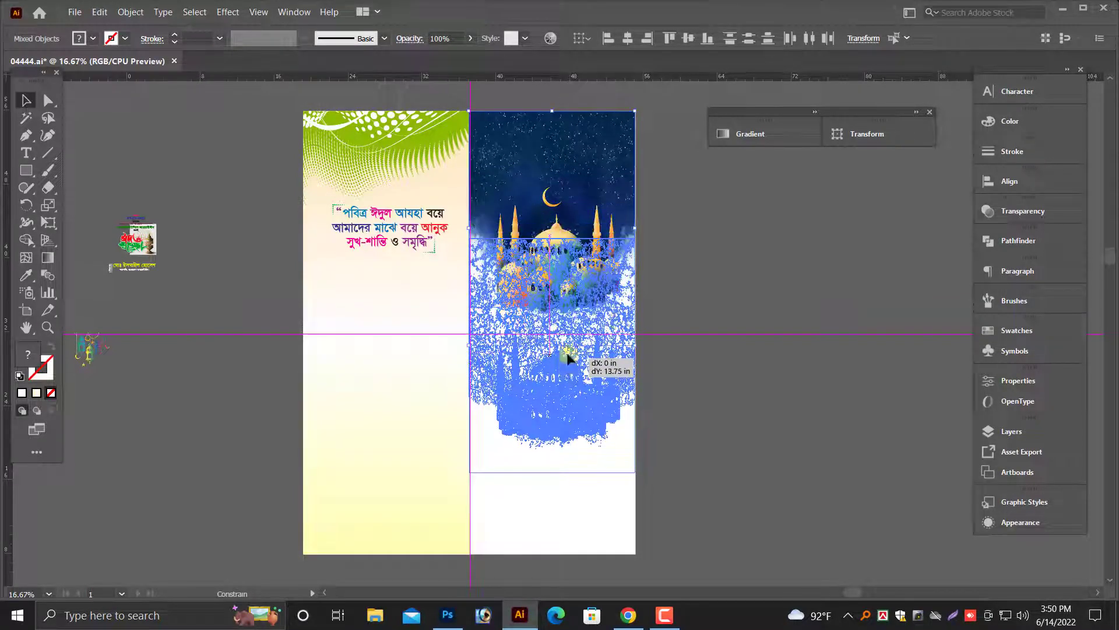
left_click(724, 267)
Step: Stretch the lowered night-sky group up to the poster's top edge, making it 18 in wide and 35.68 in high
scroll(716, 264, "up", 1)
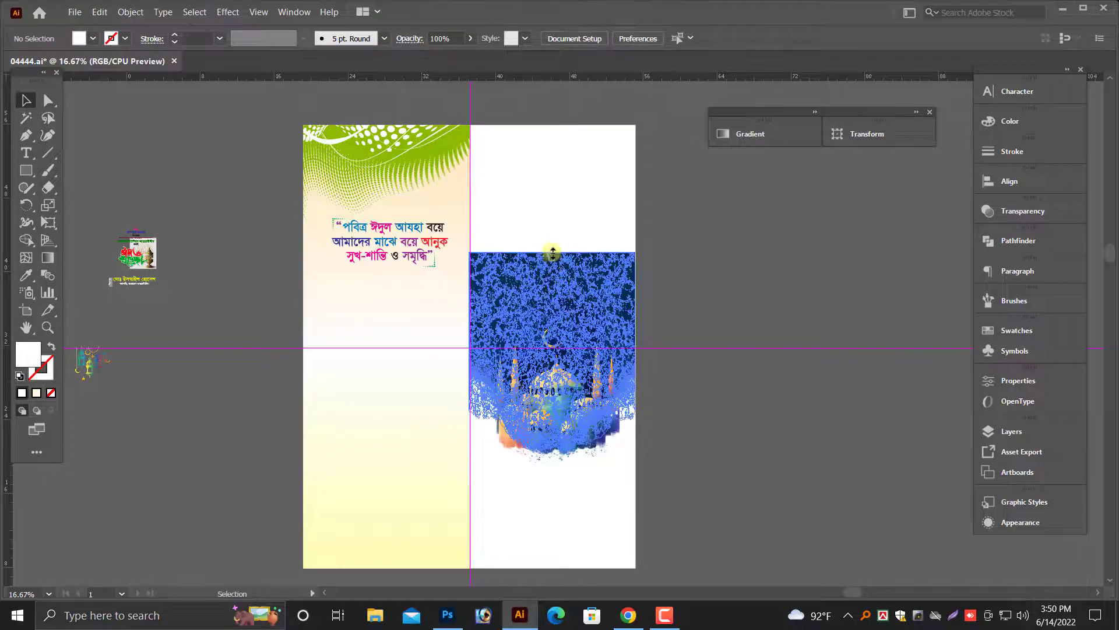
left_click_drag(552, 252, 561, 125)
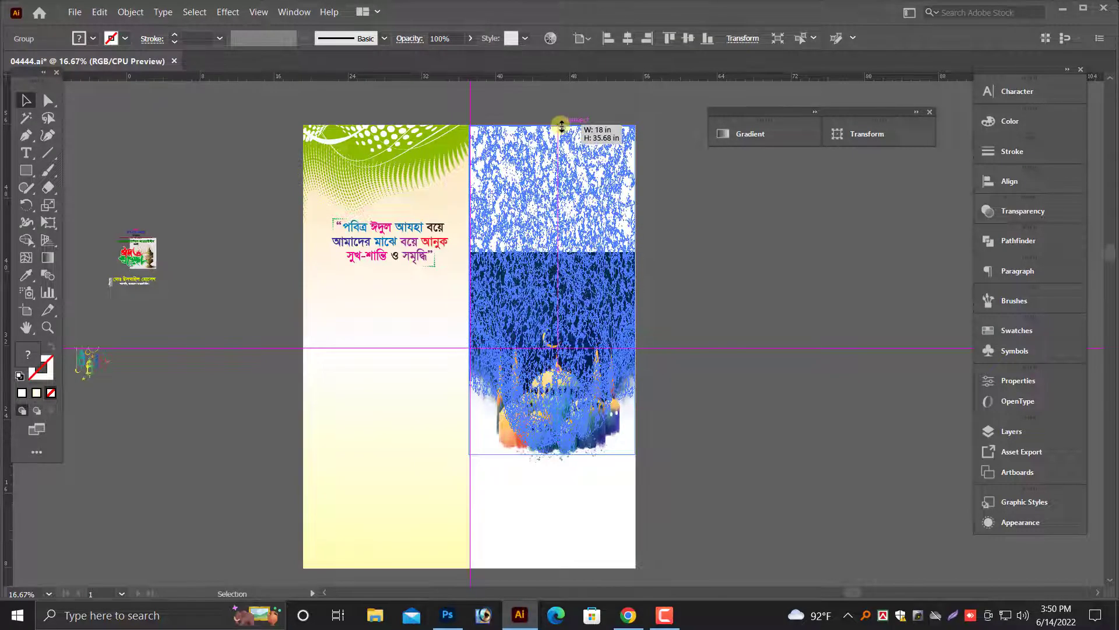
left_click(691, 264)
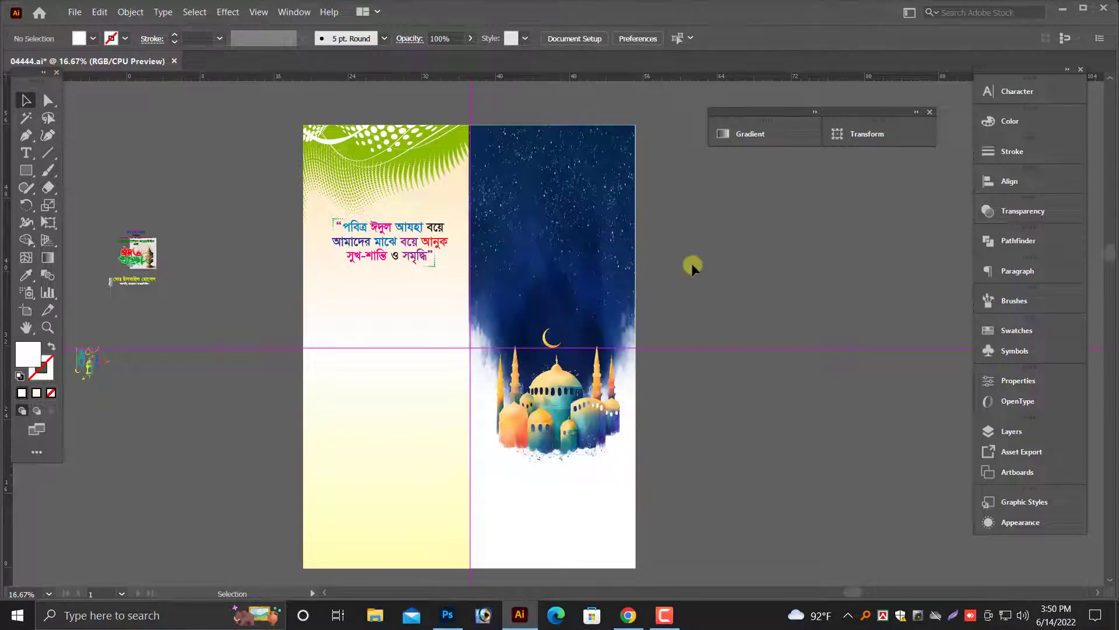
Step: Try to widen the starry night-sky group leftward across the vertical centre guide and to remove it from behind the mosque
left_click(558, 301)
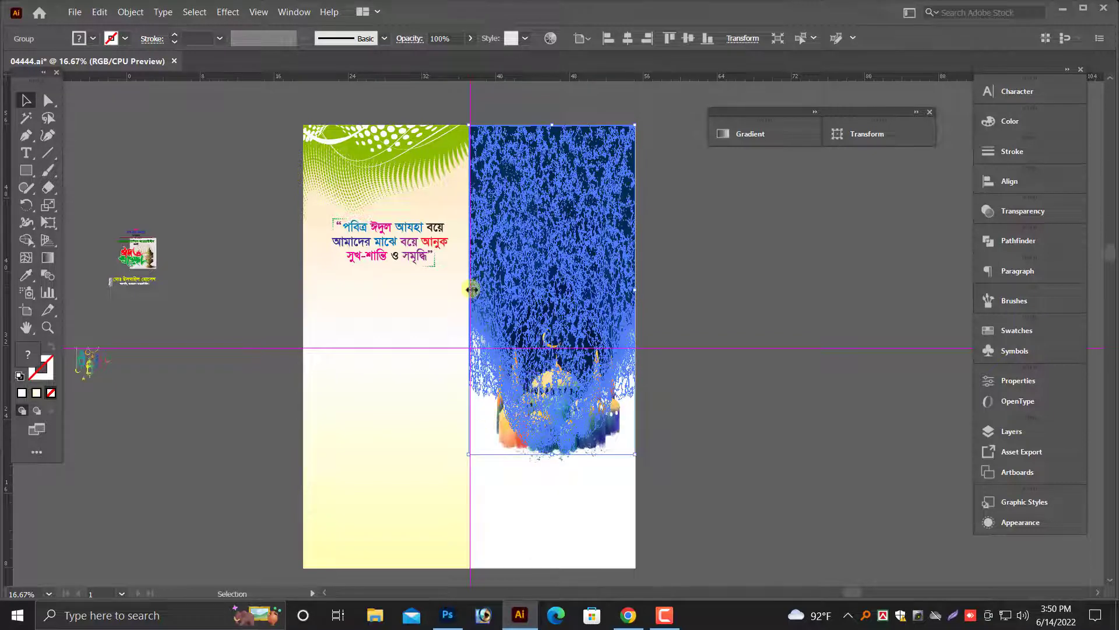
left_click_drag(471, 289, 418, 291)
left_click(742, 319)
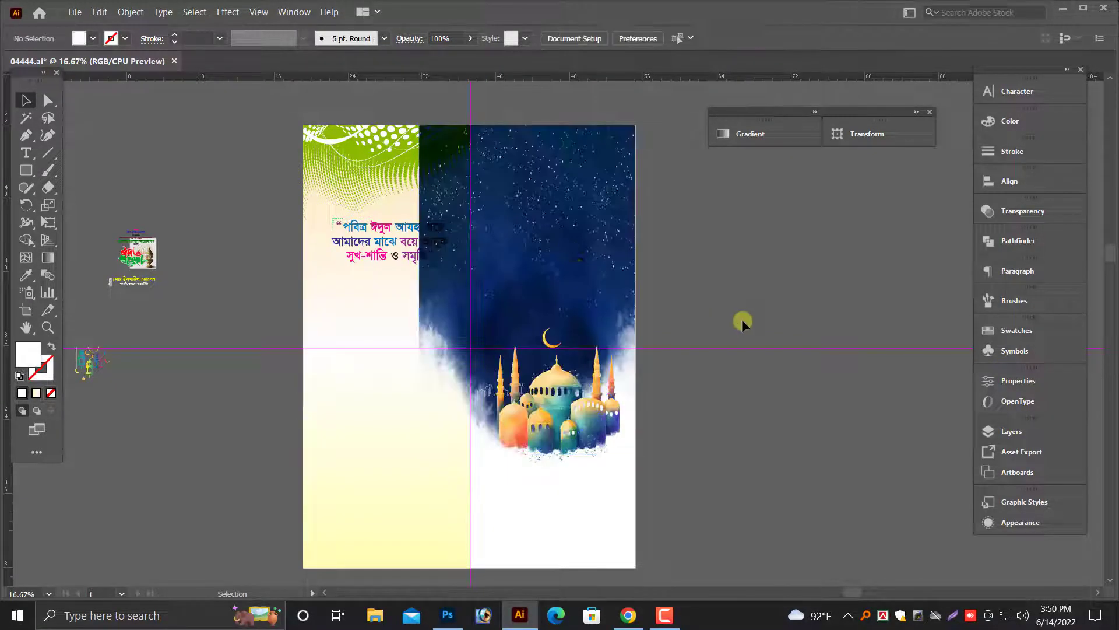
left_click(545, 237)
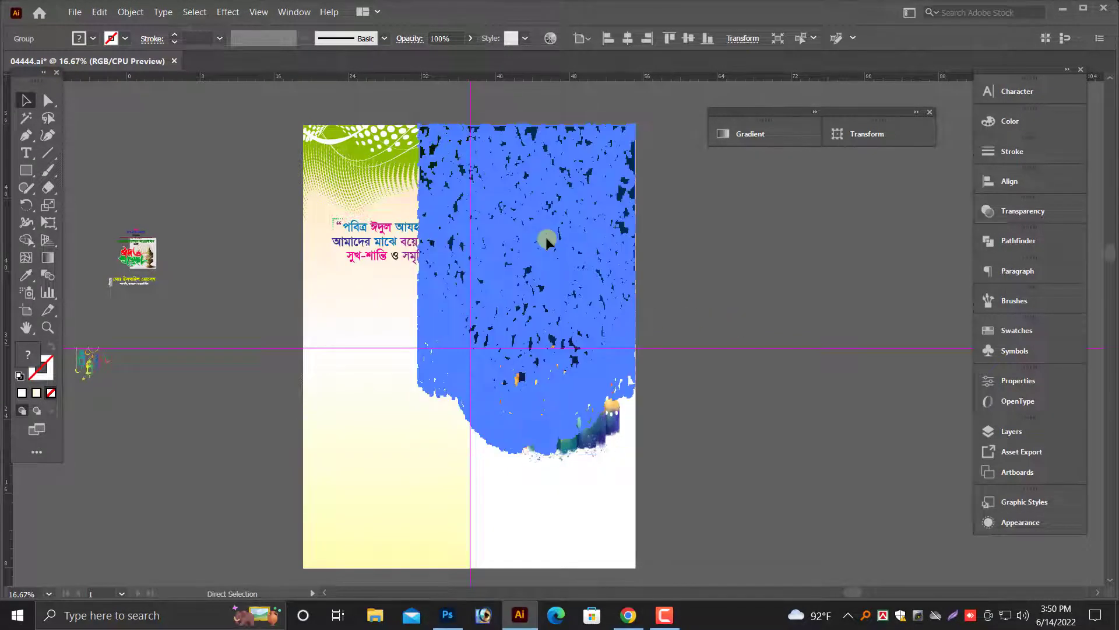
key("Delete")
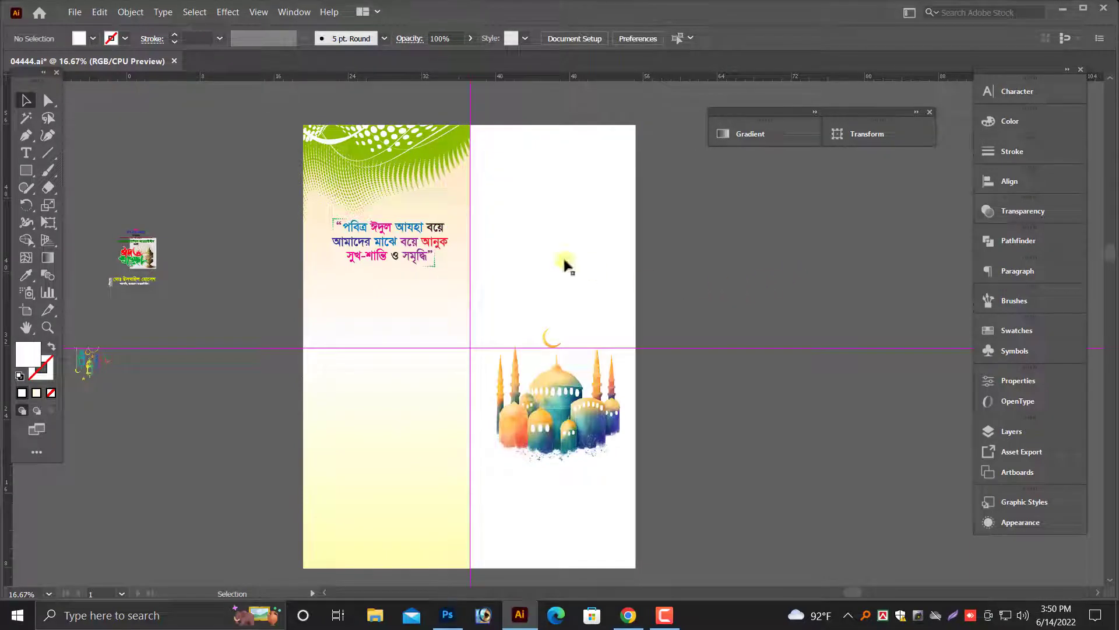
key("ctrl+z")
key("Delete")
Step: Unlock all objects and send the poster's full-size background rectangle to the back
scroll(597, 508, "down", 2)
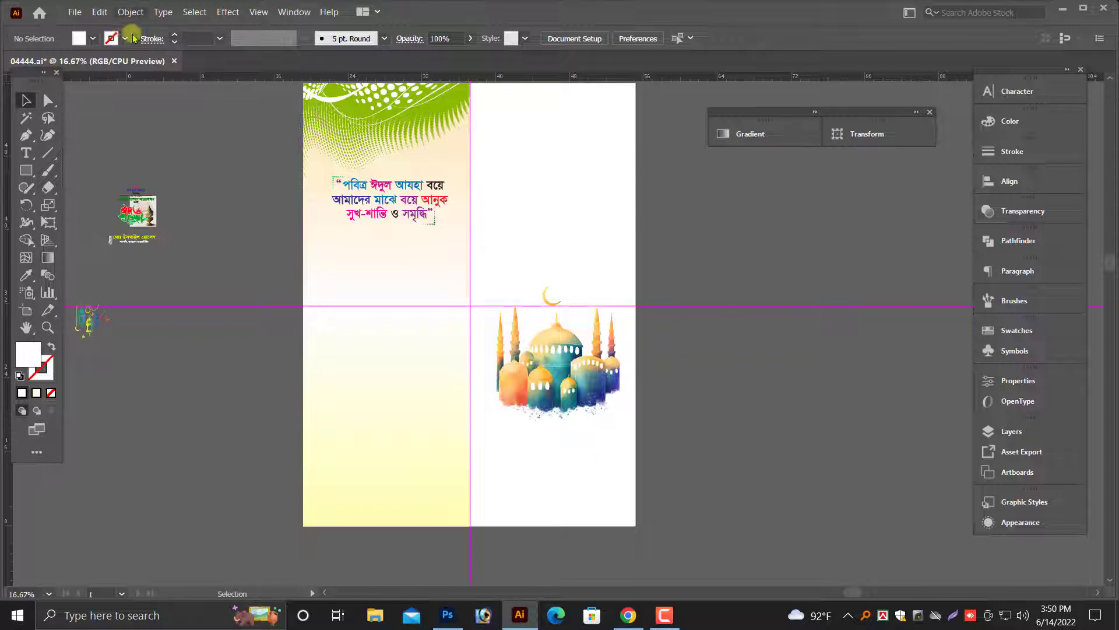
left_click(130, 12)
left_click(155, 113)
scroll(559, 466, "up", 1)
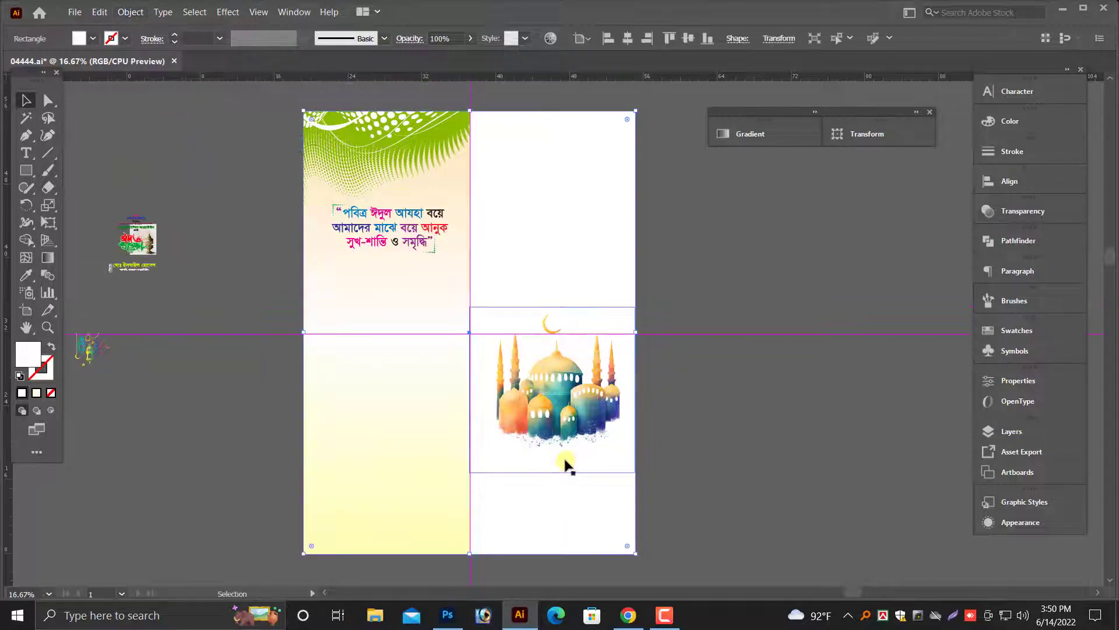
right_click(568, 223)
mouse_move(618, 440)
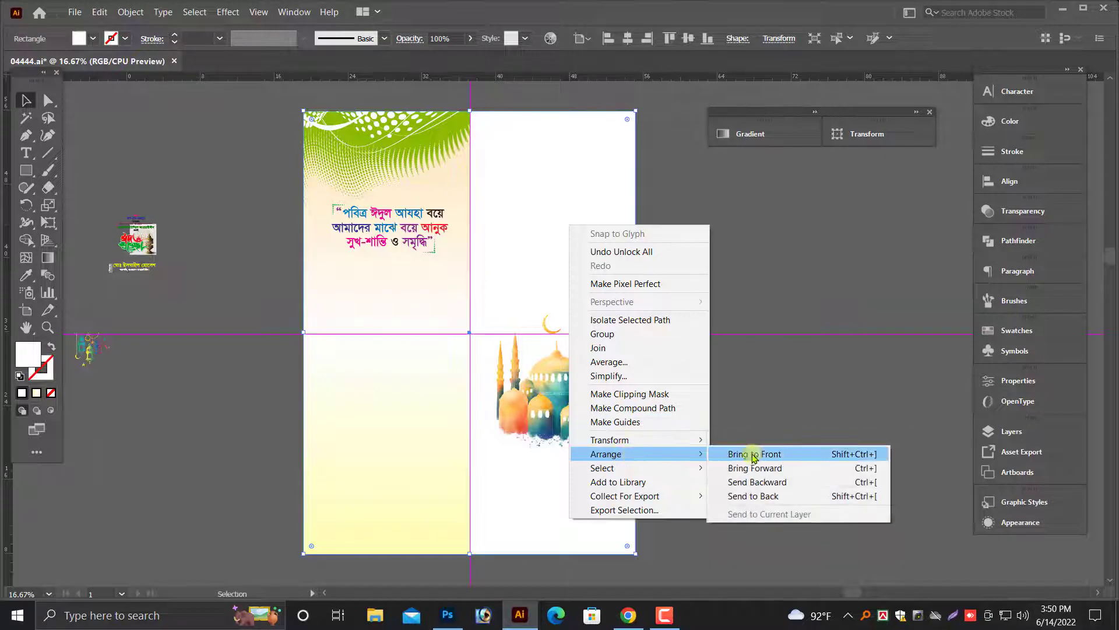
left_click(753, 496)
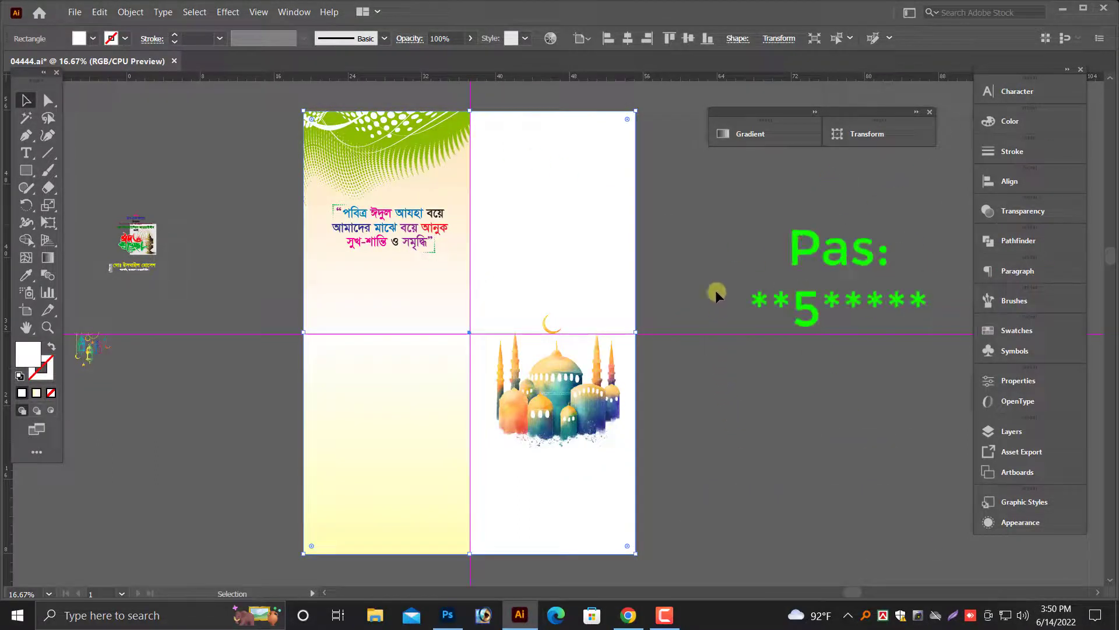
Step: Delete the white rectangle that covers the lower night sky behind the mosque
left_click(723, 271)
left_click(554, 312)
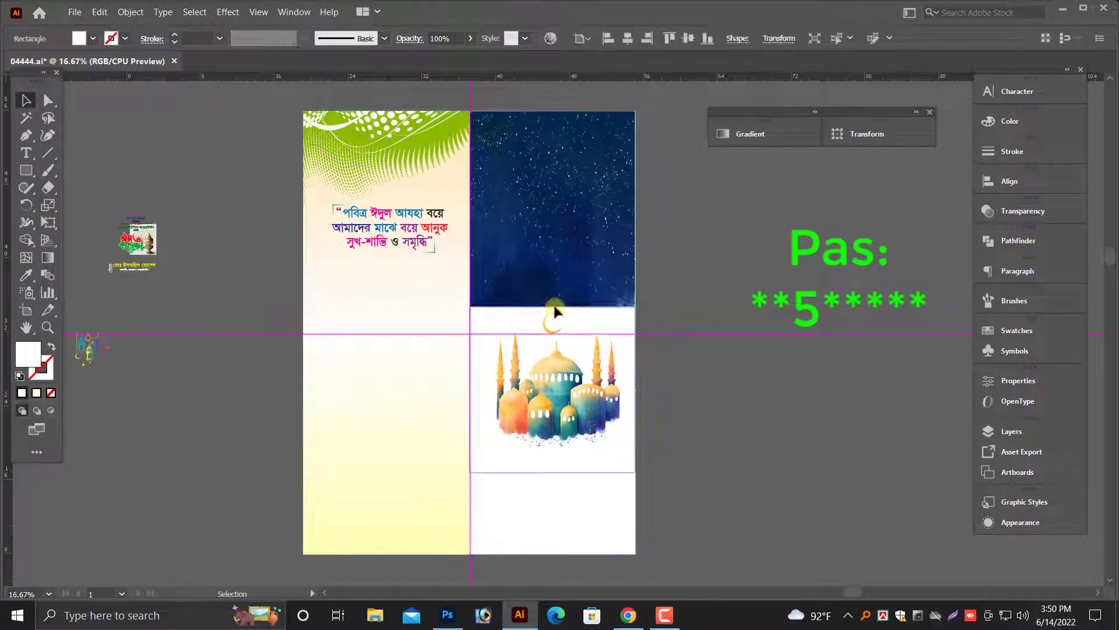
key("Delete")
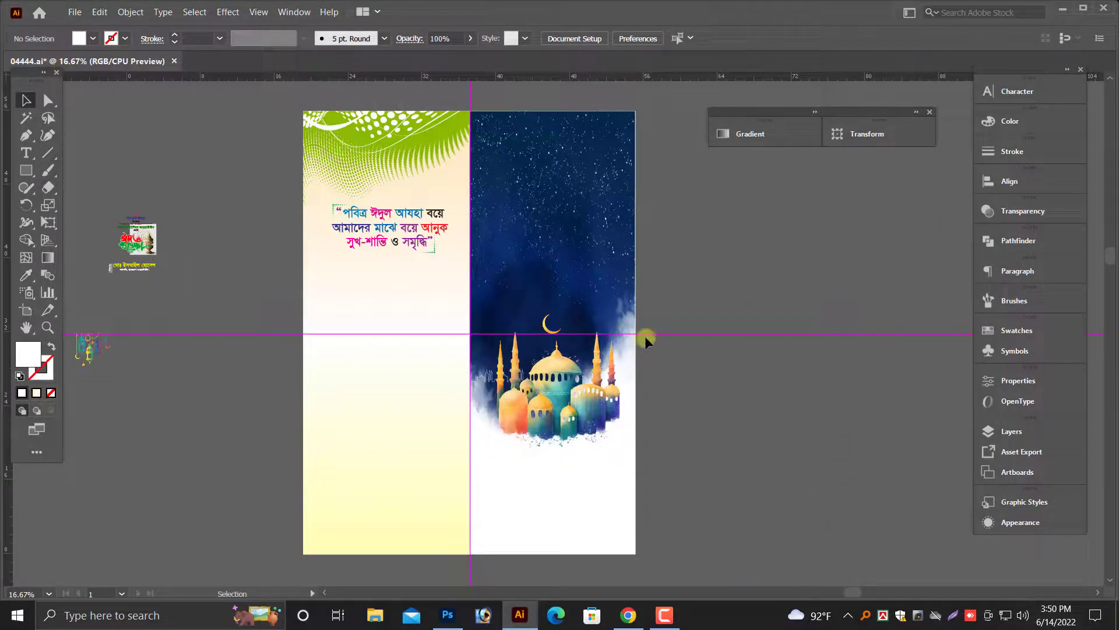
Step: Try to move the mosque illustration sideways toward the poster's right edge
key("ctrl+equal")
left_click(566, 436)
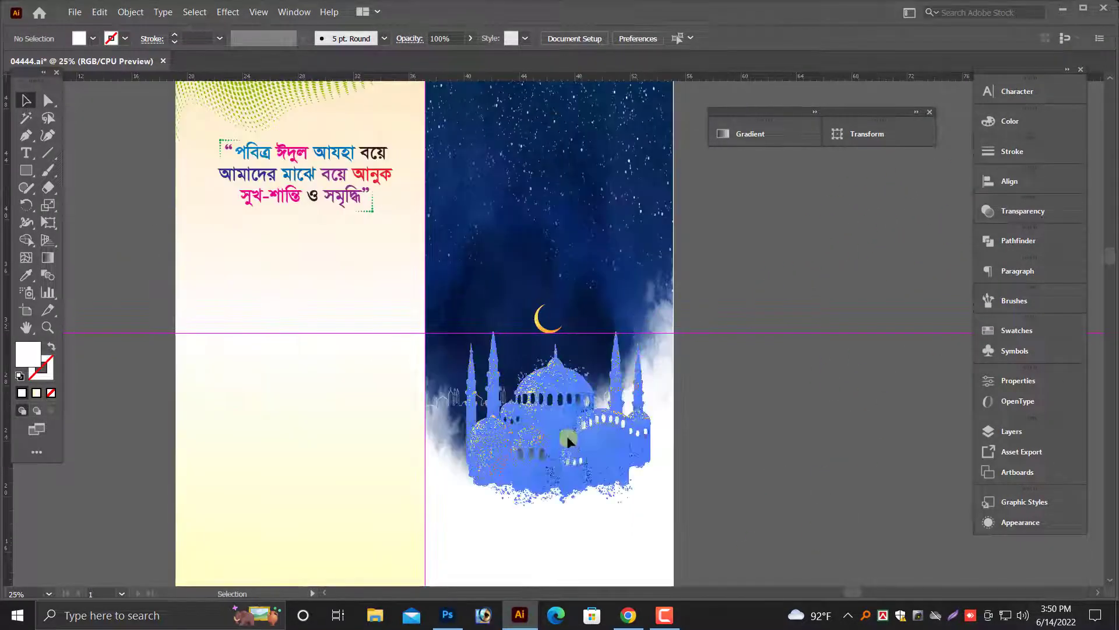
left_click(718, 407)
key("ctrl+equal")
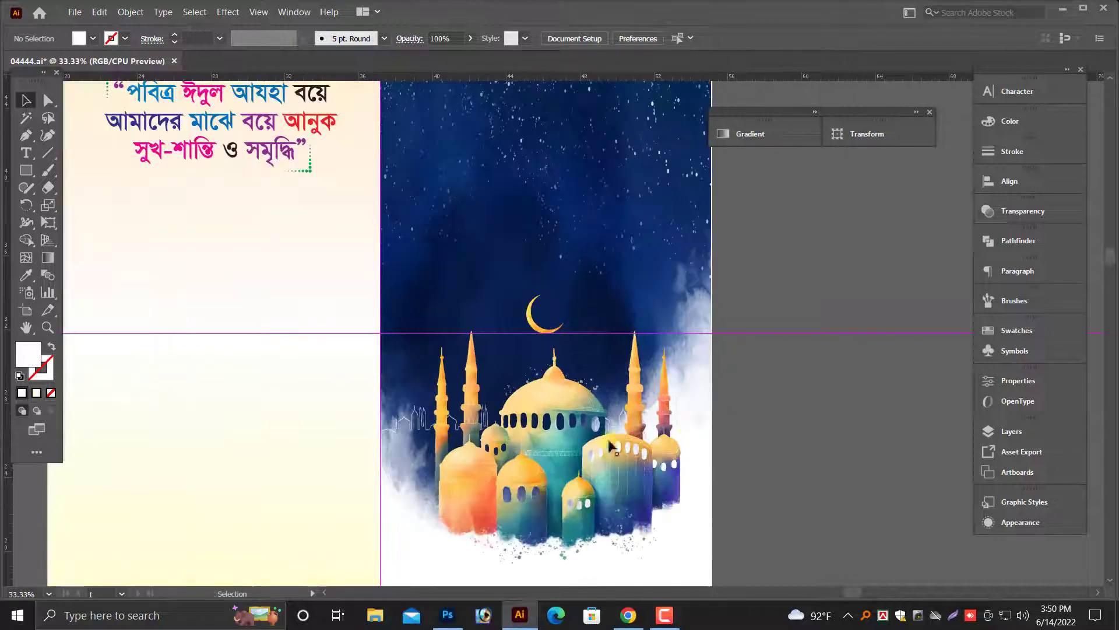
scroll(553, 418, "down", 1)
left_click_drag(532, 419, 748, 414)
left_click(771, 266)
key("ctrl+z")
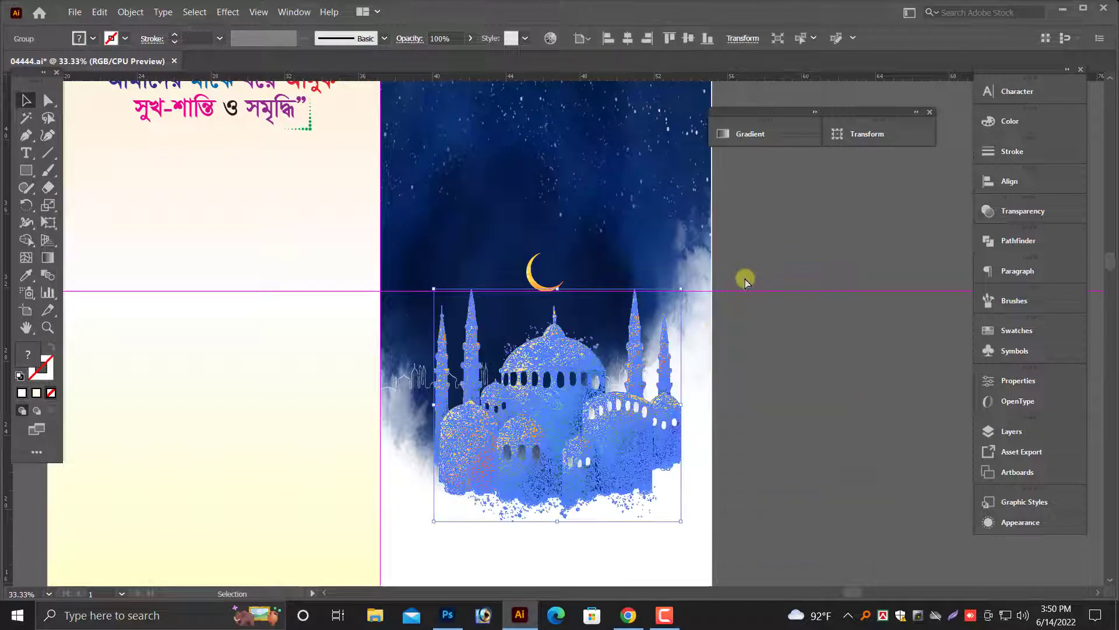
Step: Try to delete the mosque, the white skyline outlines and the crescent moon from the night sky
key("Delete")
key("ctrl+plus")
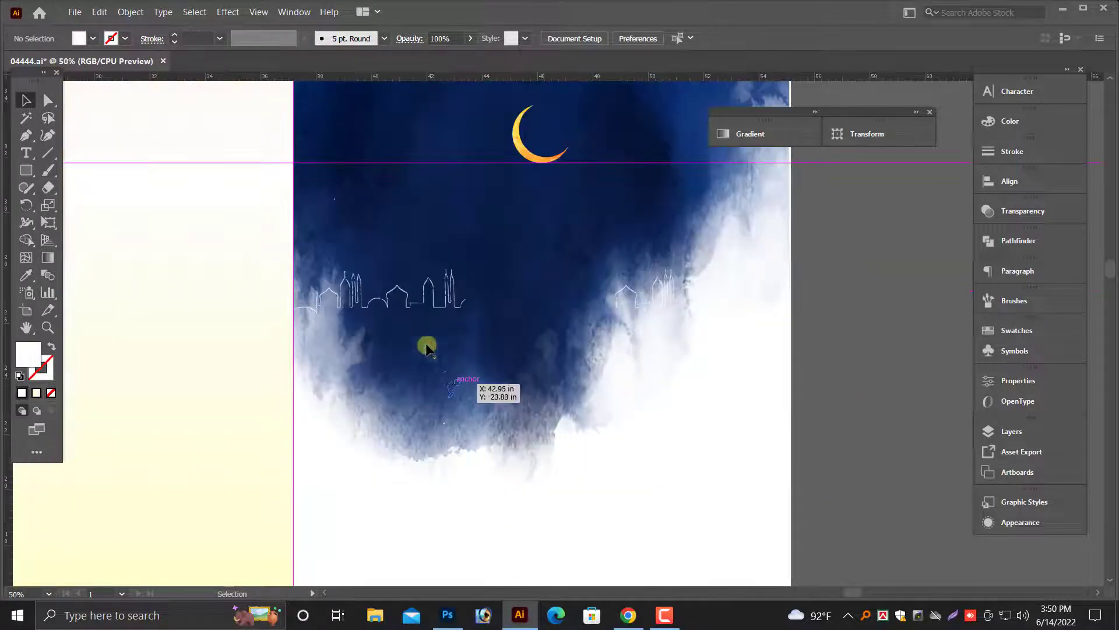
left_click(427, 288)
key("Delete")
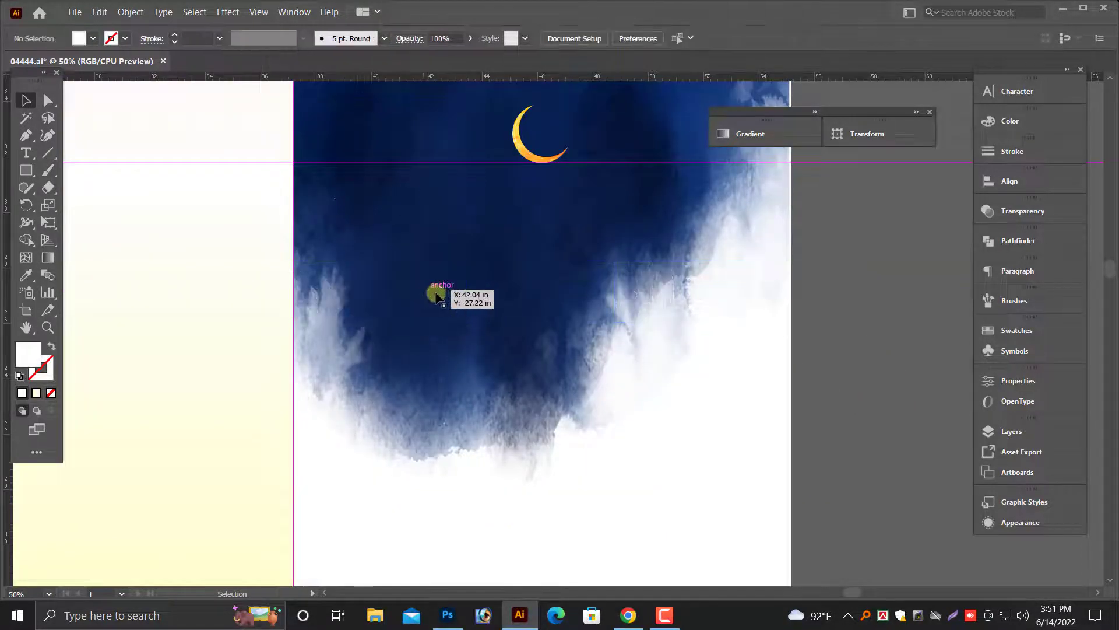
scroll(506, 162, "up", 1)
left_click(512, 175)
key("Delete")
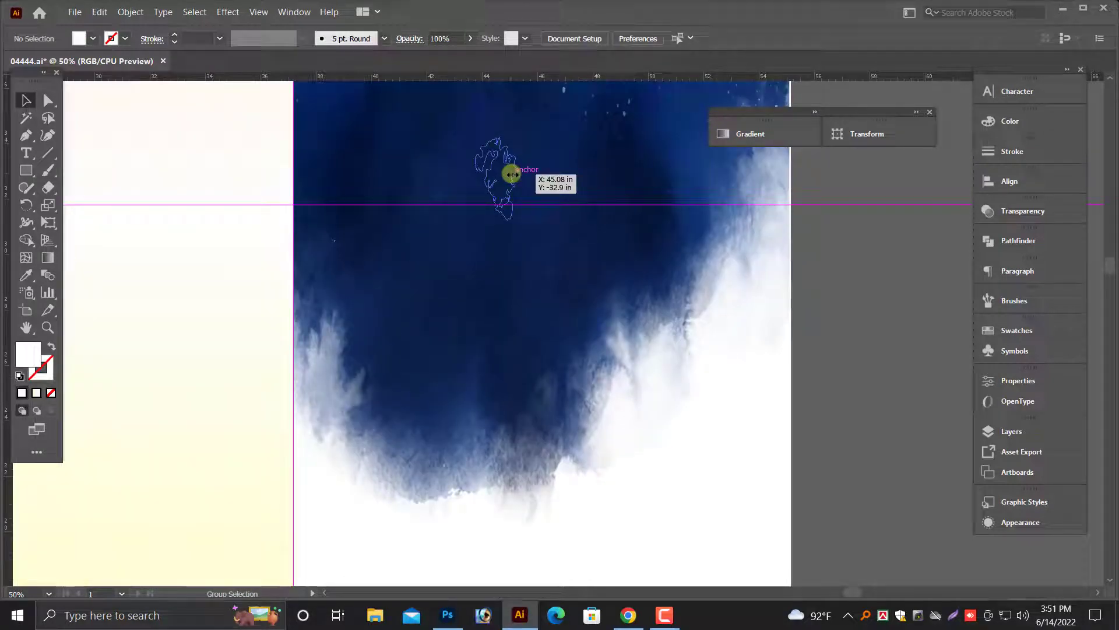
key("ctrl+z")
key("ctrl+z")
key("ctrl+z")
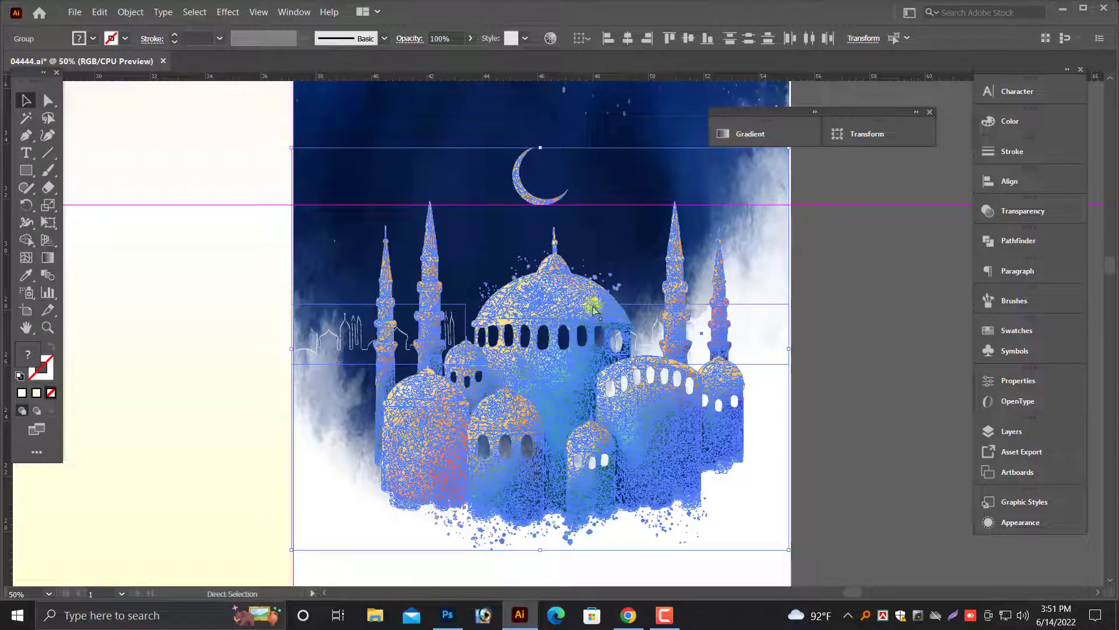
Step: Group the mosque, crescent moon and skyline outlines and stretch them slightly past the poster's right edge
key("v")
left_click_drag(804, 348, 843, 348)
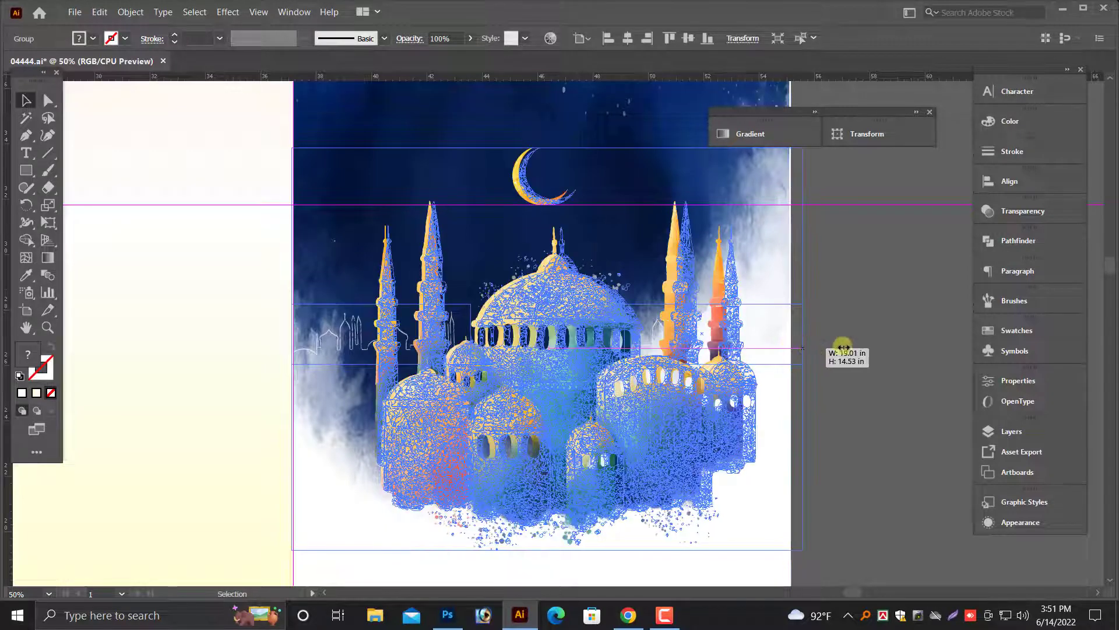
left_click(875, 322)
key("ctrl+minus")
scroll(876, 323, "down", 1)
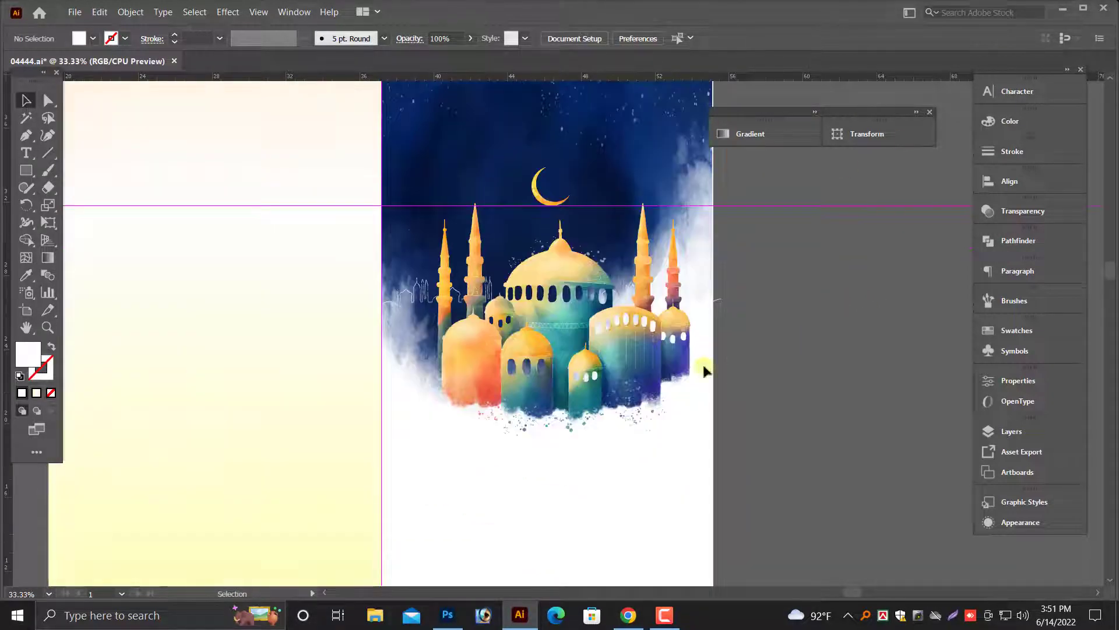
Step: Enlarge the grouped mosque scene slightly from its lower-left corner and deselect it
left_click(384, 436)
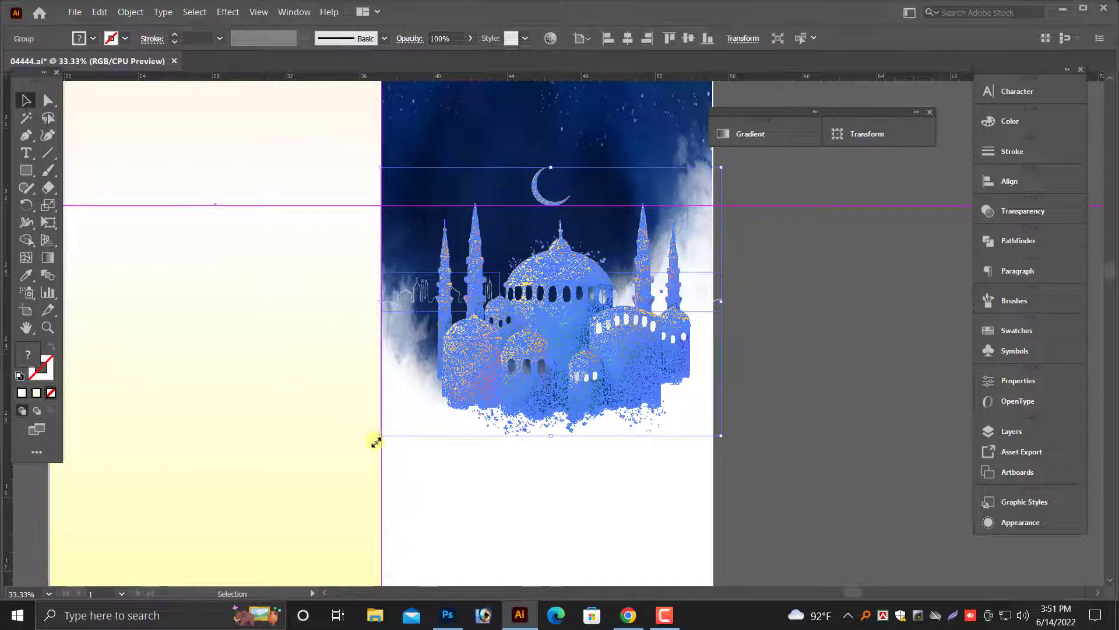
left_click_drag(376, 441, 357, 457)
left_click(777, 430)
key("ctrl+minus")
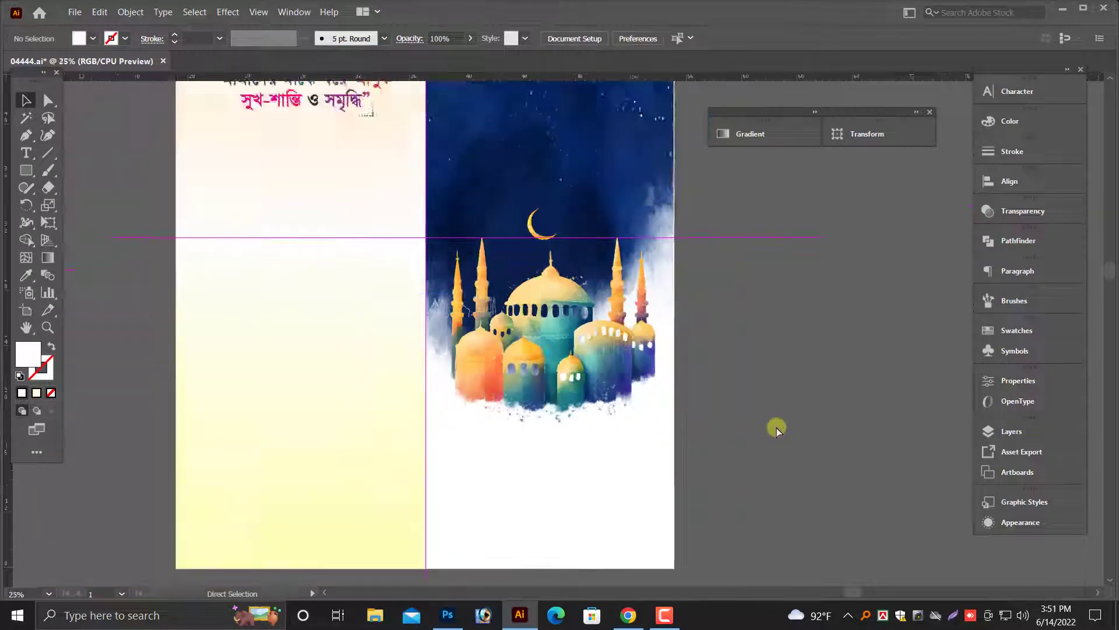
Step: Bring the man's cut-out portrait onto the poster's left half, enlarge it and position it beneath the Bengali greeting
key("ctrl+minus")
key("ctrl+minus")
left_click_drag(157, 365, 454, 391)
key("ctrl+plus")
key("ctrl+plus")
scroll(542, 344, "down", 5)
left_click_drag(655, 368, 752, 452)
scroll(688, 434, "up", 3)
left_click_drag(642, 428, 654, 412)
left_click(357, 410)
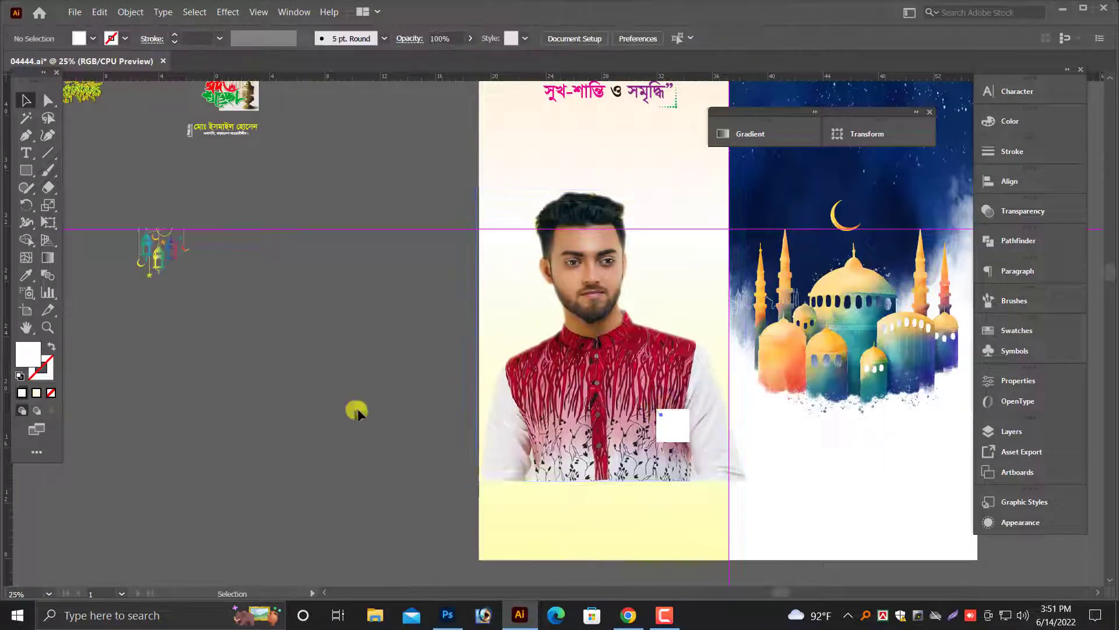
Step: Try to draw a curved white wave across the man's shirt with the Pen tool
scroll(355, 409, "right", 5)
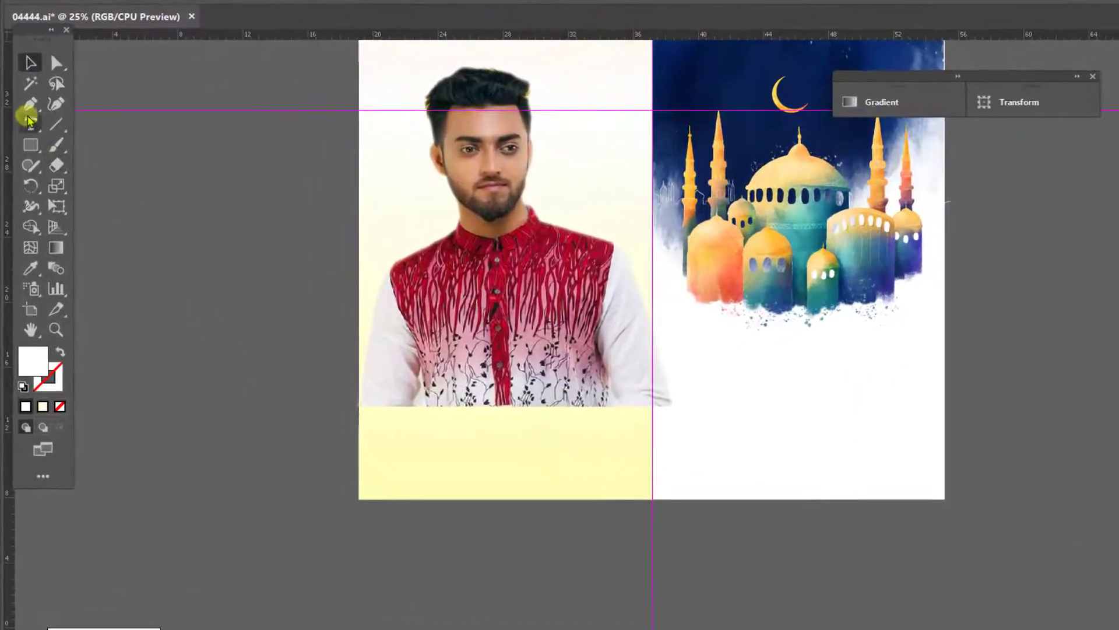
left_click(28, 114)
left_click_drag(698, 379, 800, 458)
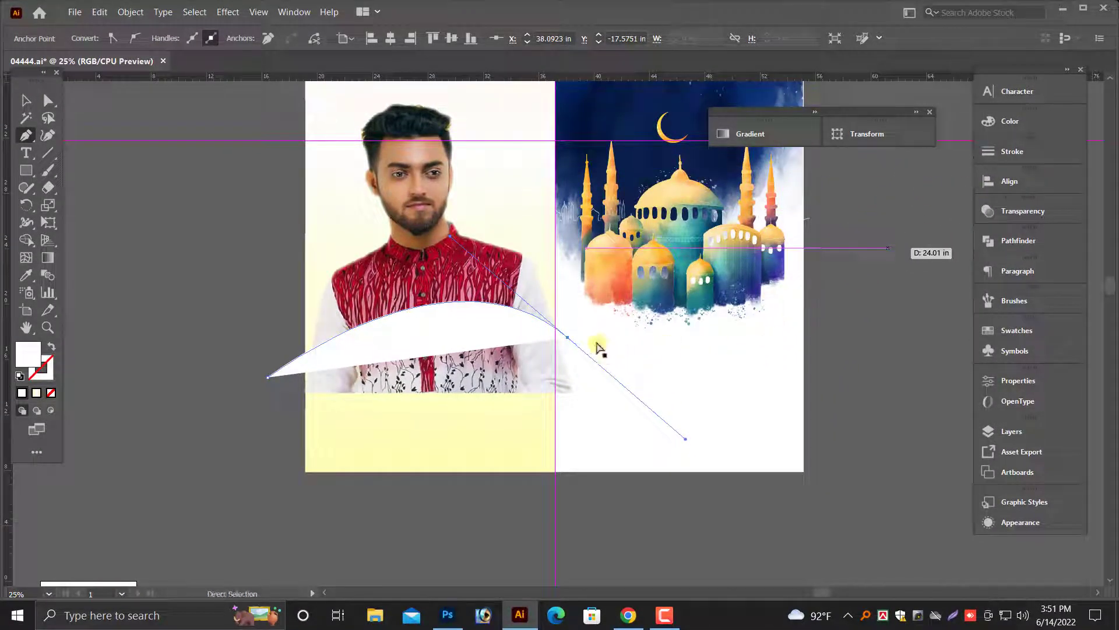
key("ctrl+z")
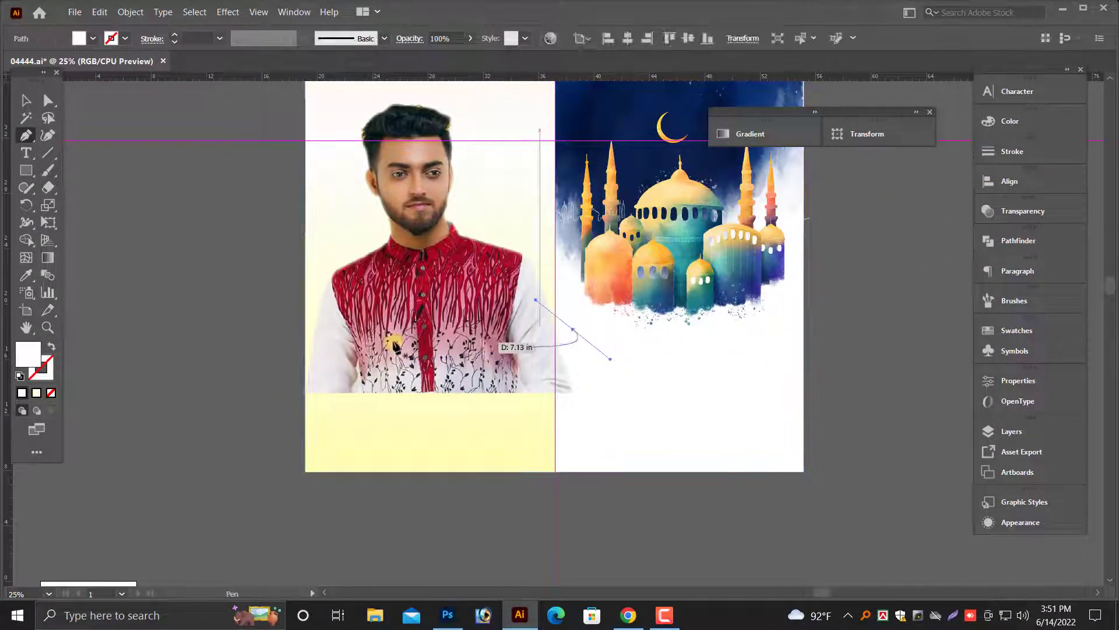
Step: Draw a closed white wave with the Pen tool, arching over the man's chest, dipping below the mosque and extending past the poster's edges
left_click(236, 360)
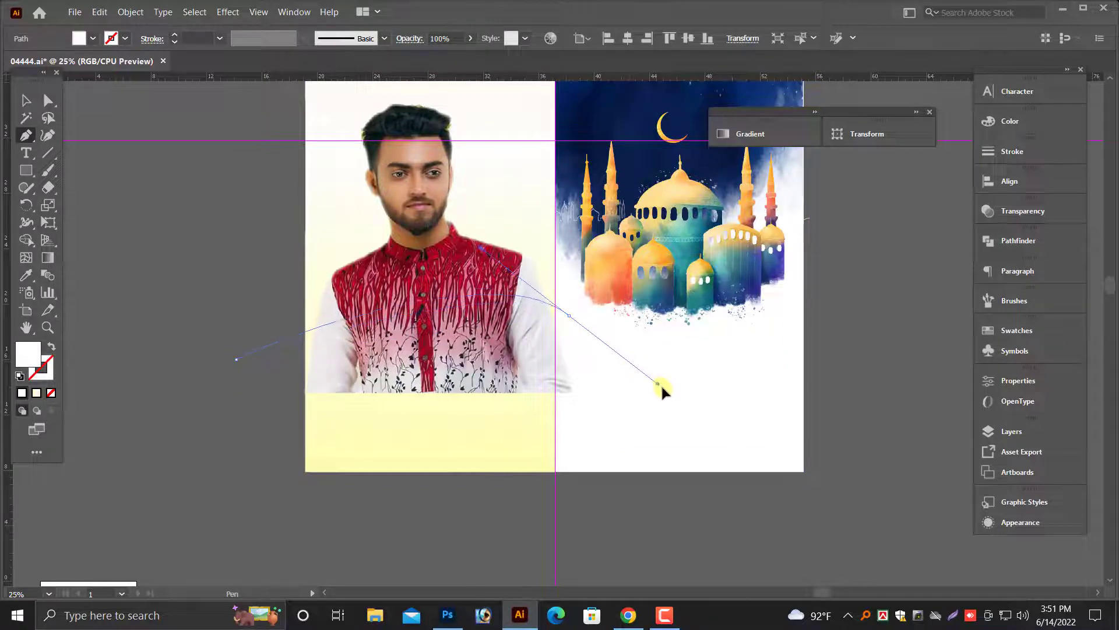
left_click_drag(724, 392, 729, 389)
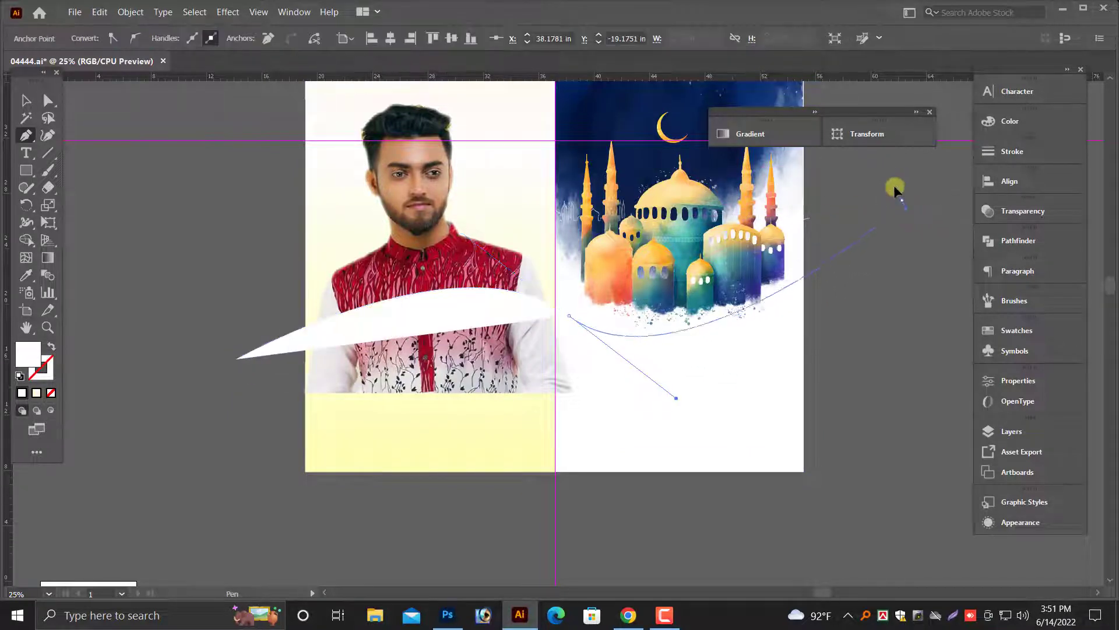
left_click_drag(868, 169, 868, 169)
left_click(906, 405)
left_click(831, 523)
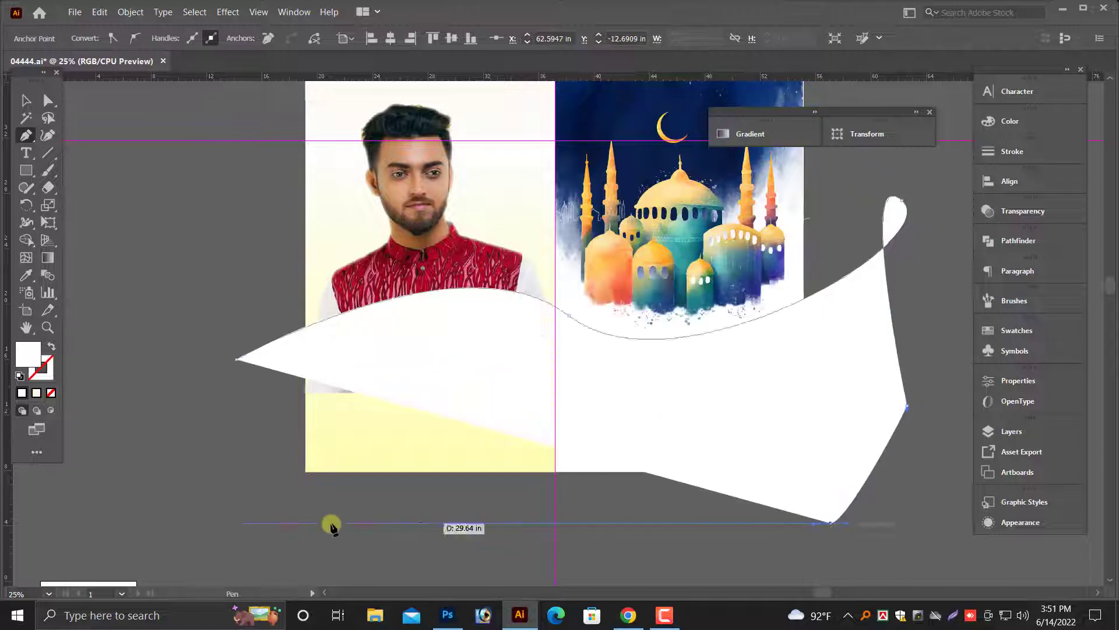
left_click(264, 523)
scroll(273, 395, "up", 1)
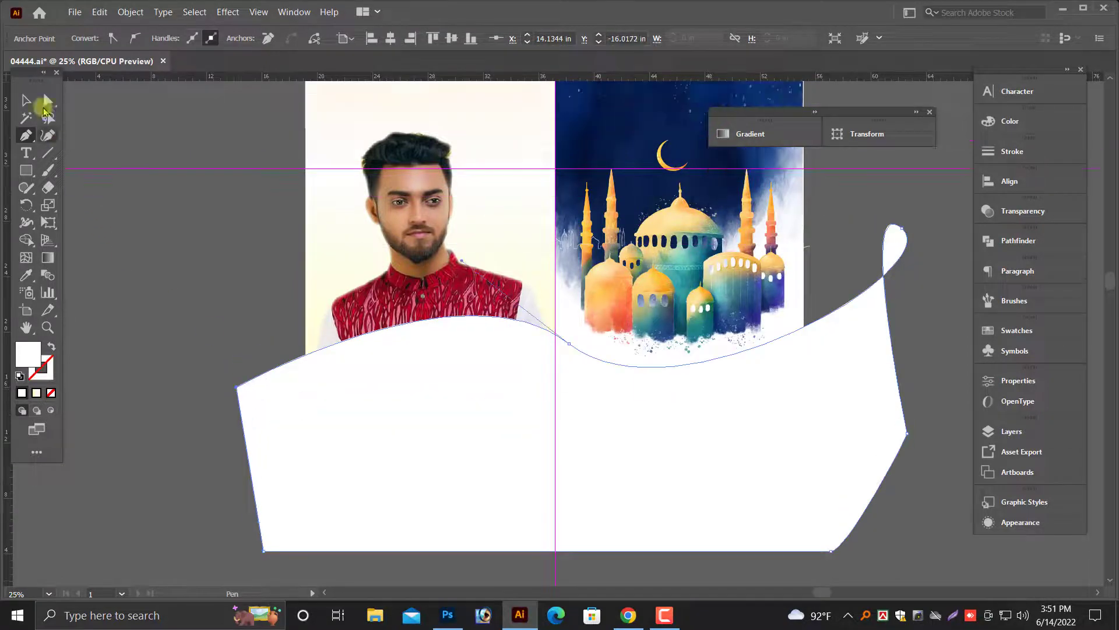
left_click(30, 102)
scroll(204, 350, "up", 1)
left_click(195, 348)
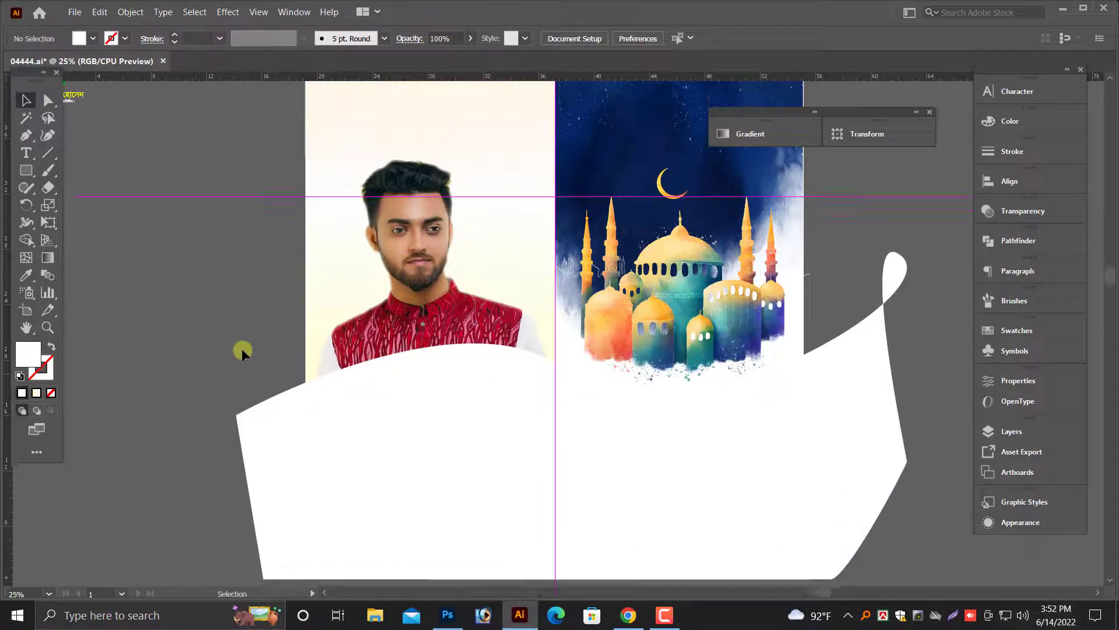
Step: Draw a black rectangle across the poster's lower part, spanning its width, and extend its lower edge to the artboard's edge
left_click_drag(301, 176, 803, 505)
left_click(25, 103)
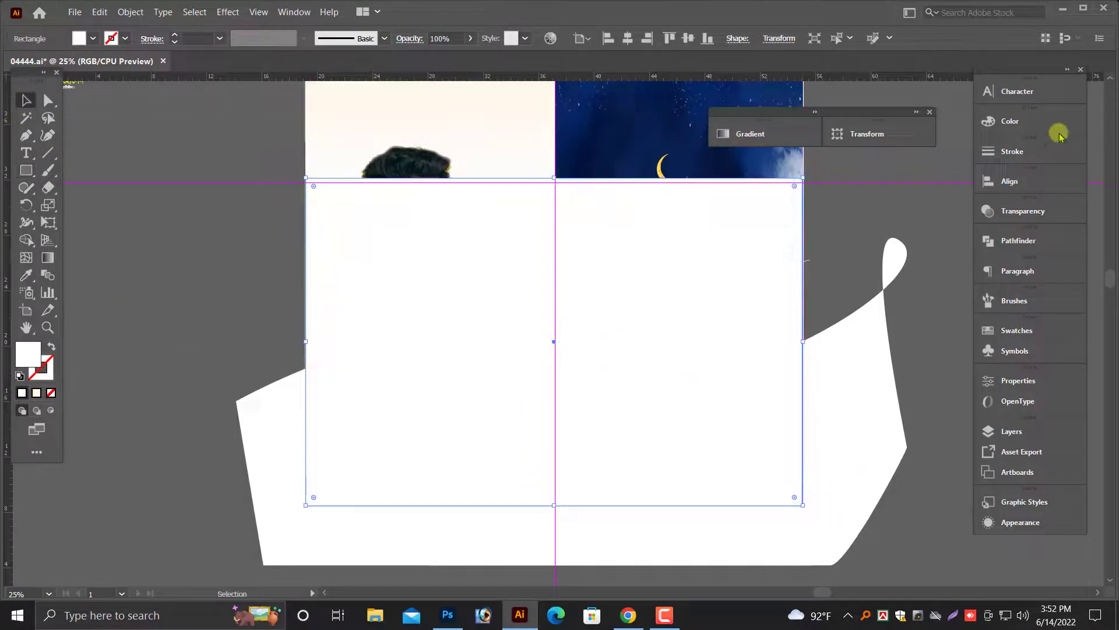
left_click(1059, 126)
left_click(819, 212)
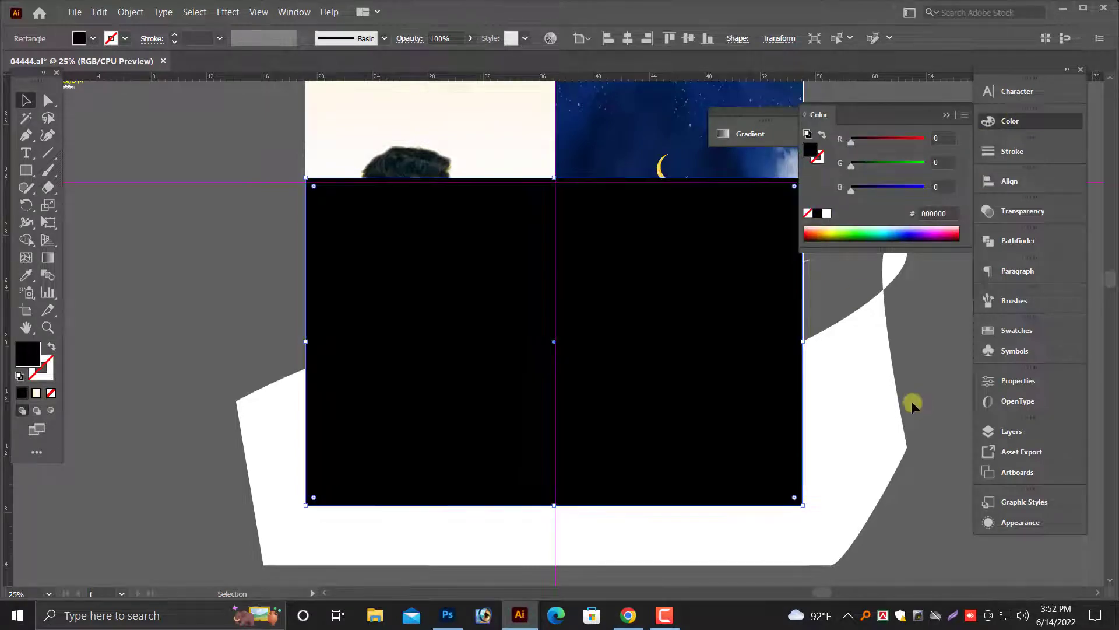
key("ctrl+y")
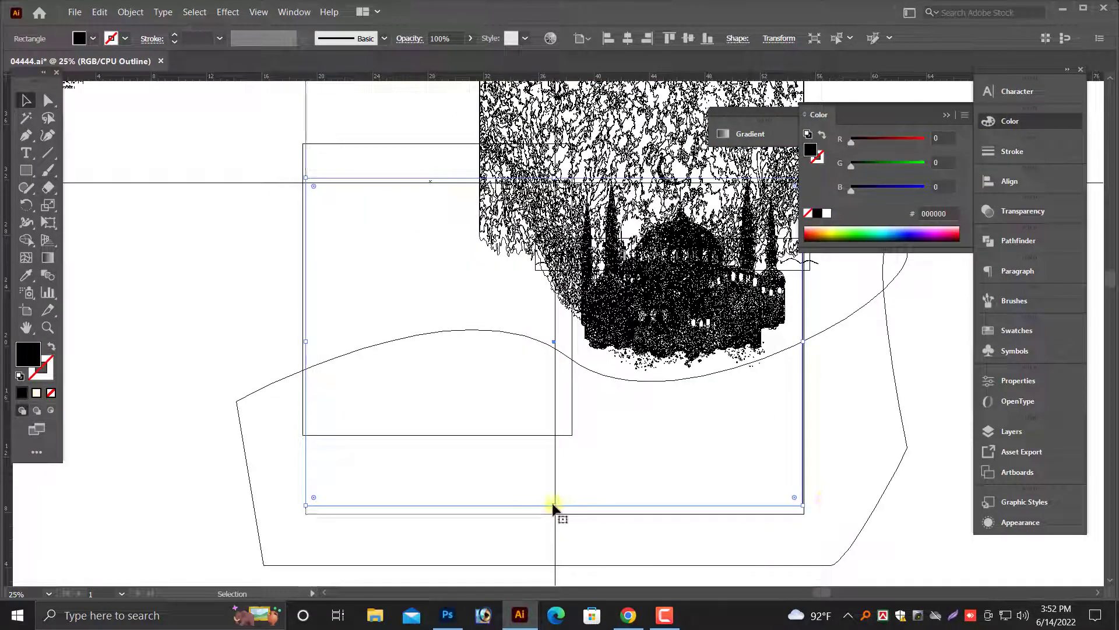
left_click_drag(556, 509, 555, 515)
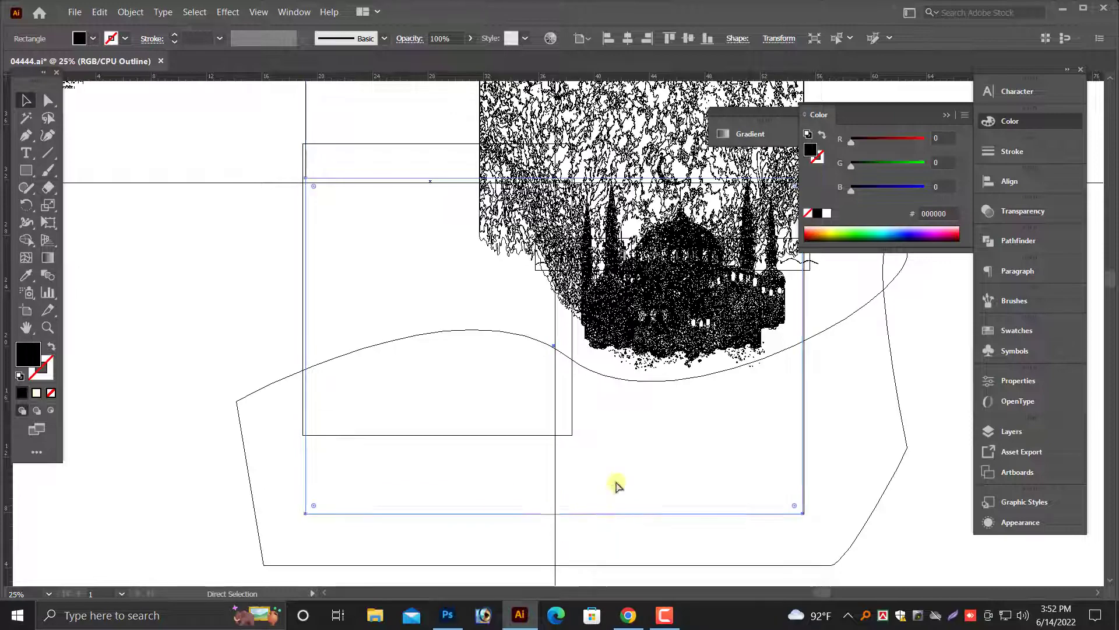
key("ctrl+y")
Step: Trim the rectangle to the curved wave with Shape Builder, removing the region above the curve and the parts outside the poster
left_click(862, 438, "shift")
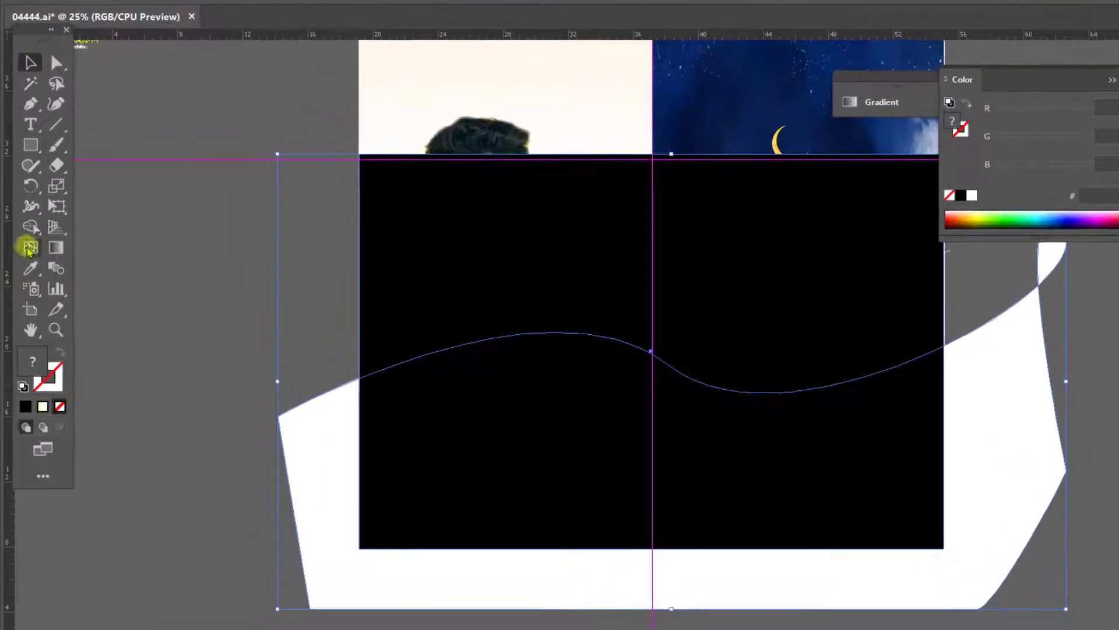
left_click(26, 240)
left_click(997, 489, "alt")
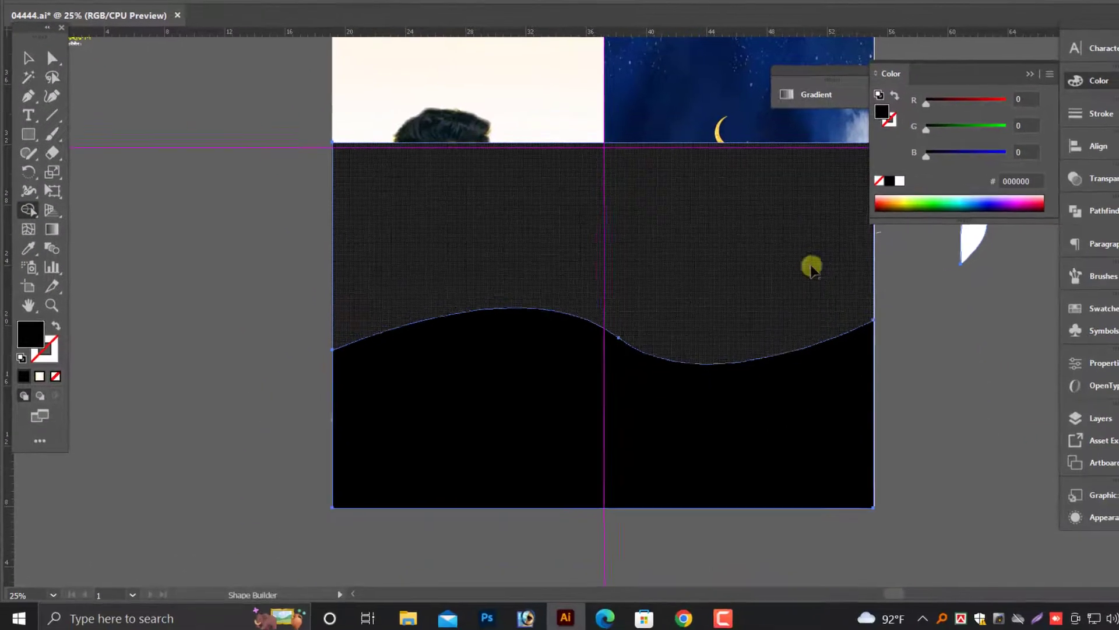
left_click(878, 287, "alt")
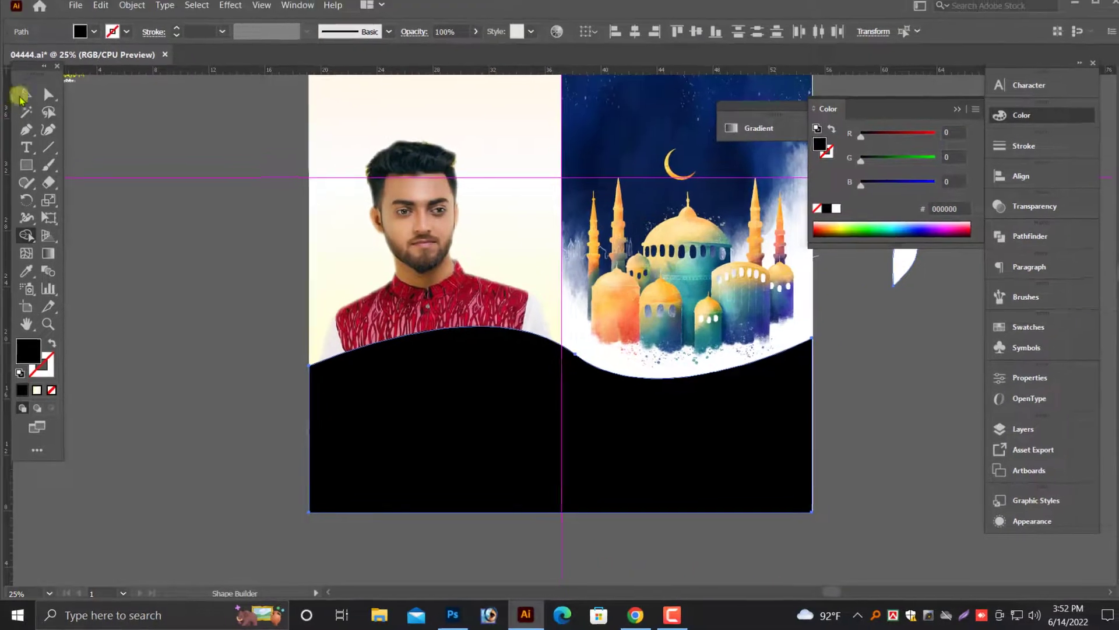
left_click(21, 96)
left_click(156, 280)
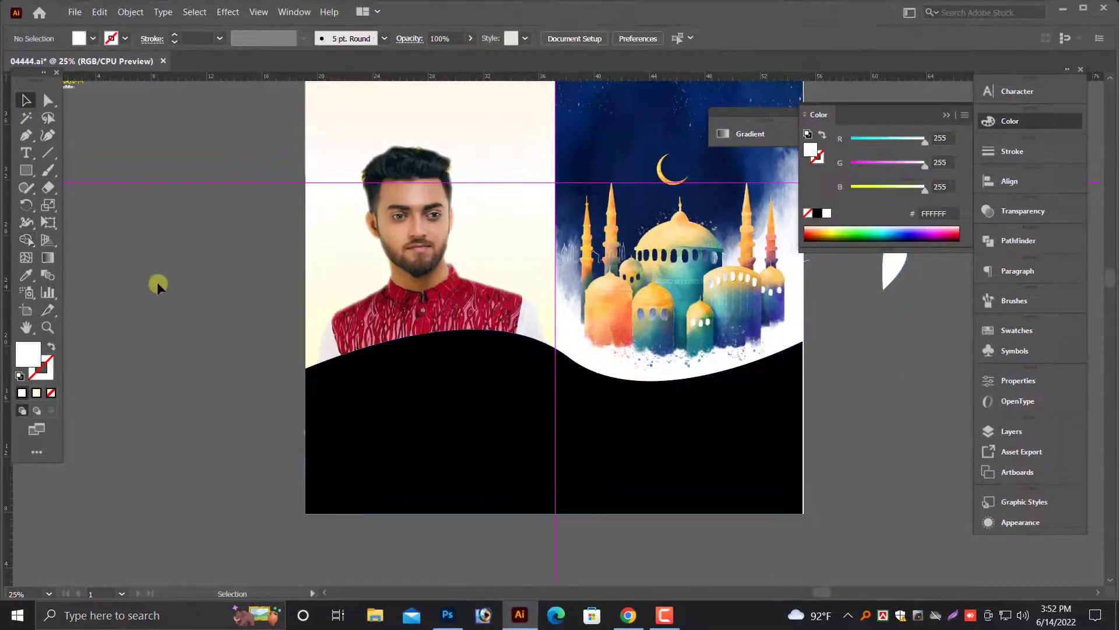
Step: Stretch the black wave's side edge slightly outward to meet the poster's right edge, closing the thin white gap
scroll(171, 288, "up", 2)
left_click_drag(580, 375, 940, 491)
scroll(889, 468, "down", 3)
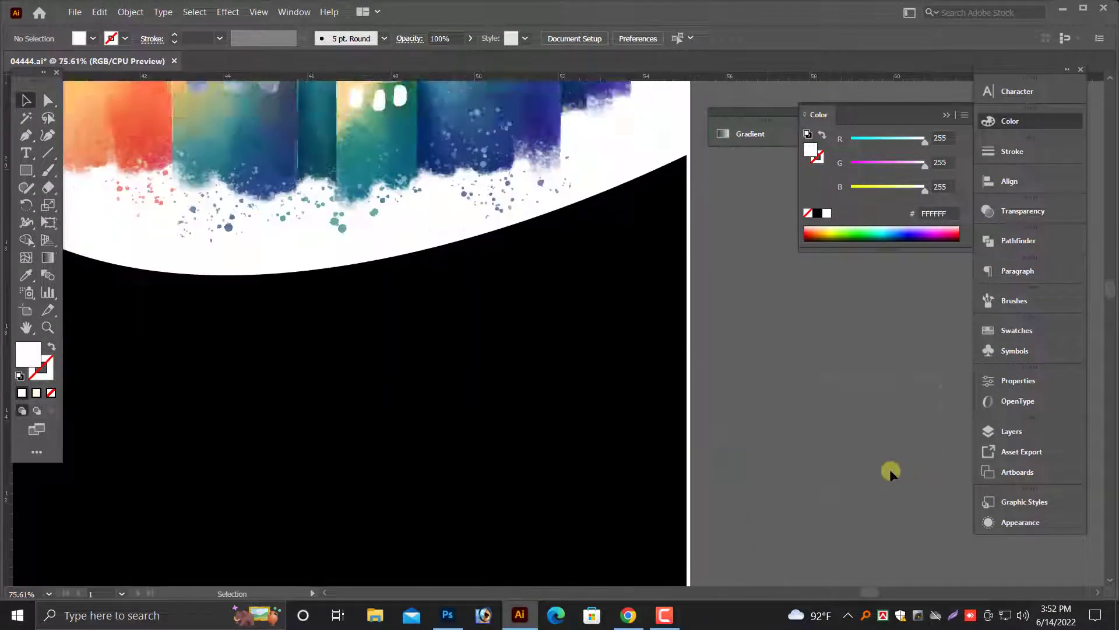
left_click(646, 403)
left_click_drag(687, 357, 690, 357)
left_click(766, 385)
key("ctrl+minus")
key("ctrl+minus")
key("ctrl+minus")
key("ctrl+minus")
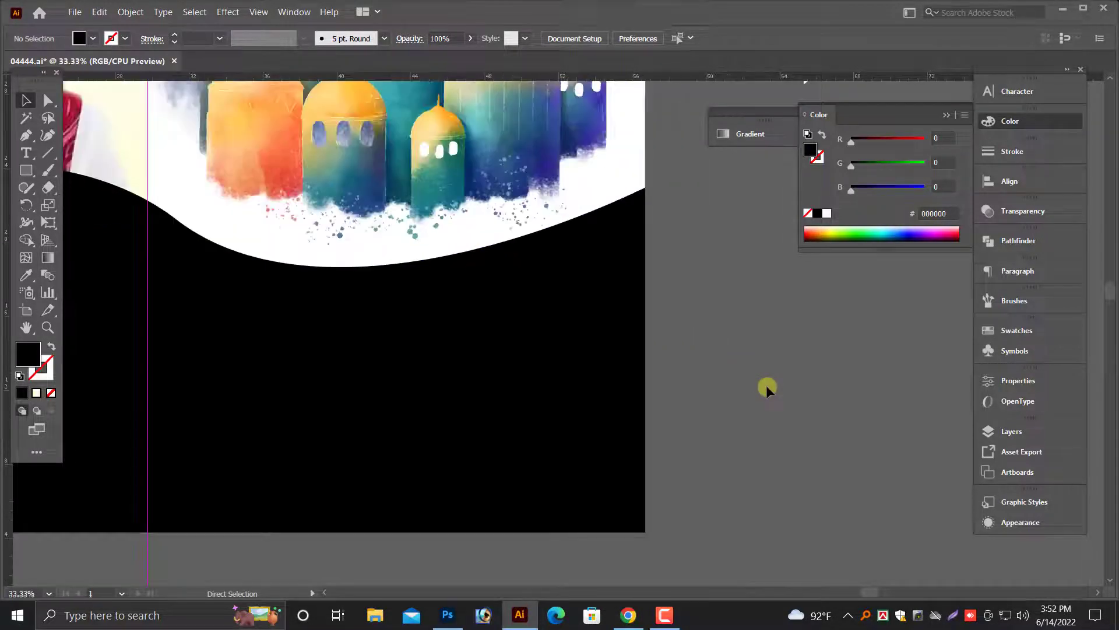
Step: Move the man's portrait up slightly above the black wave and deselect it
scroll(807, 429, "up", 5)
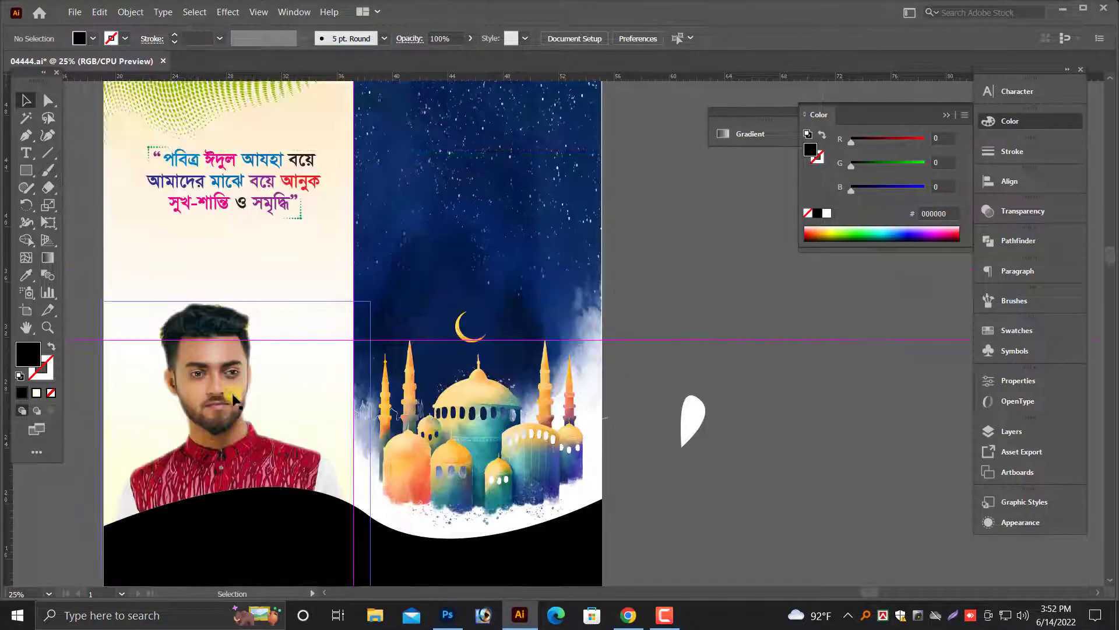
left_click(227, 448)
left_click_drag(227, 447, 223, 431)
key("ctrl+minus")
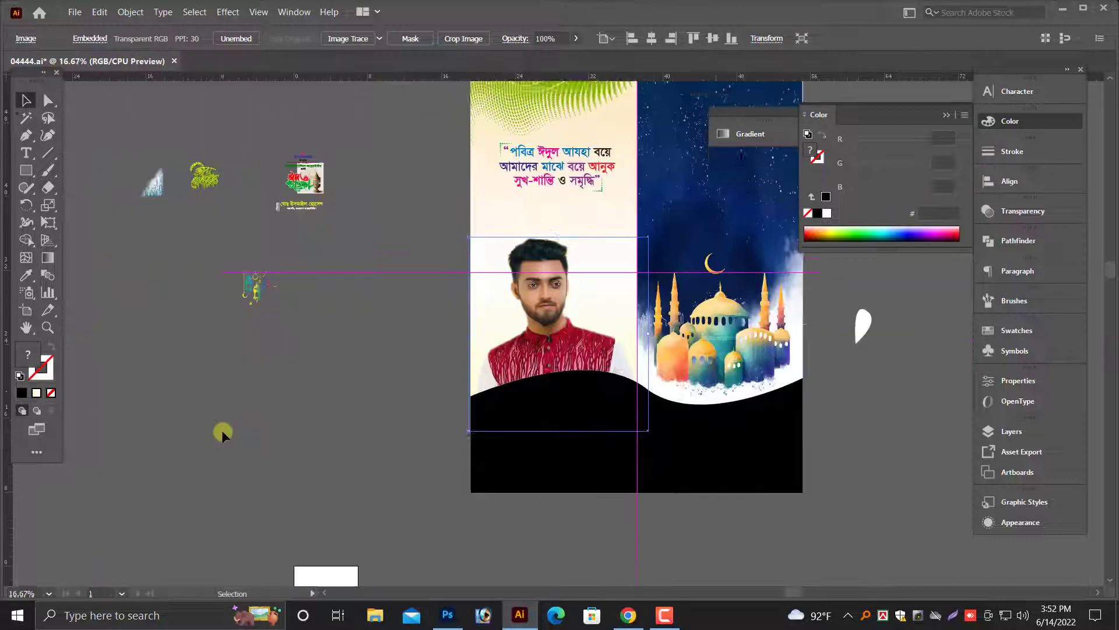
left_click(255, 432)
Step: Lower the tops of the black wave and the white wave behind it, leaving a narrow white band above the black
left_click_drag(693, 424, 611, 501)
key("alt+space")
left_click(611, 500)
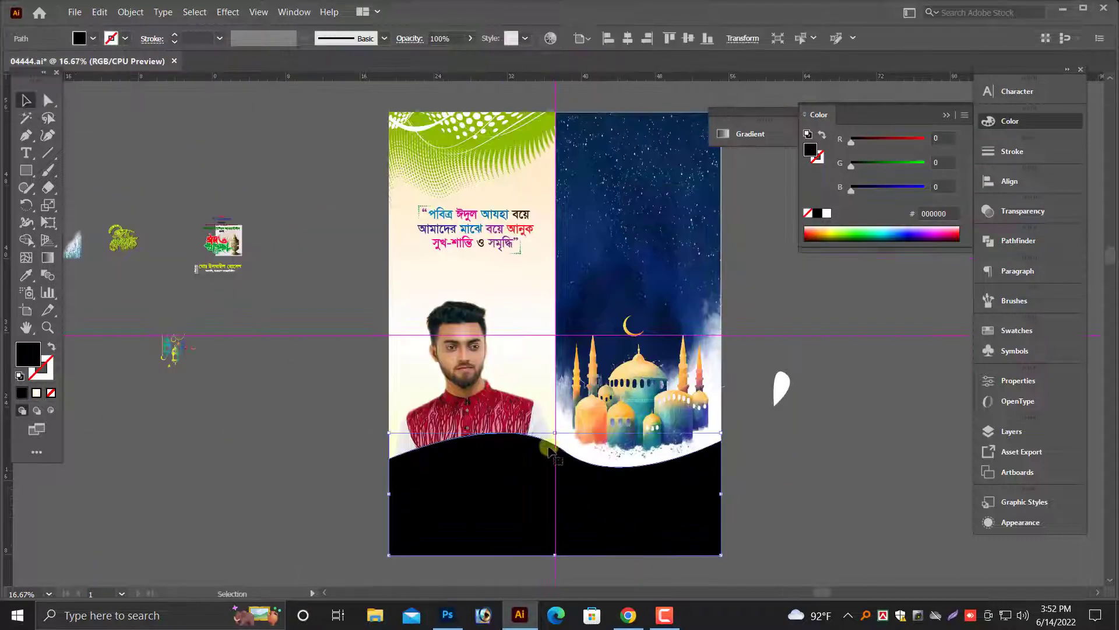
left_click_drag(557, 436, 554, 449)
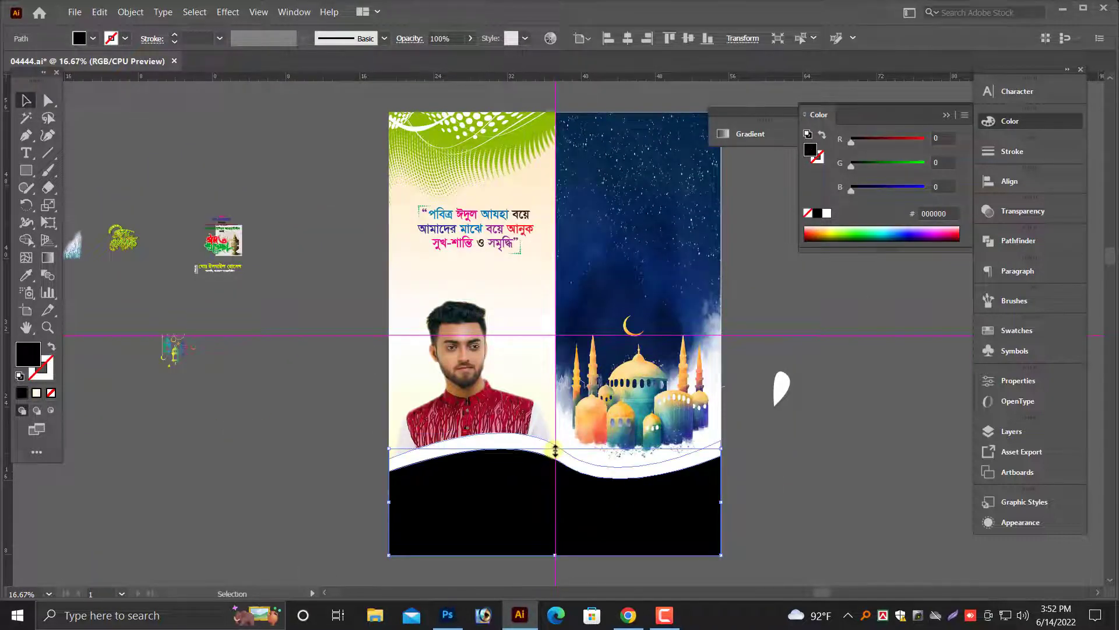
left_click(525, 442)
key("ctrl+plus")
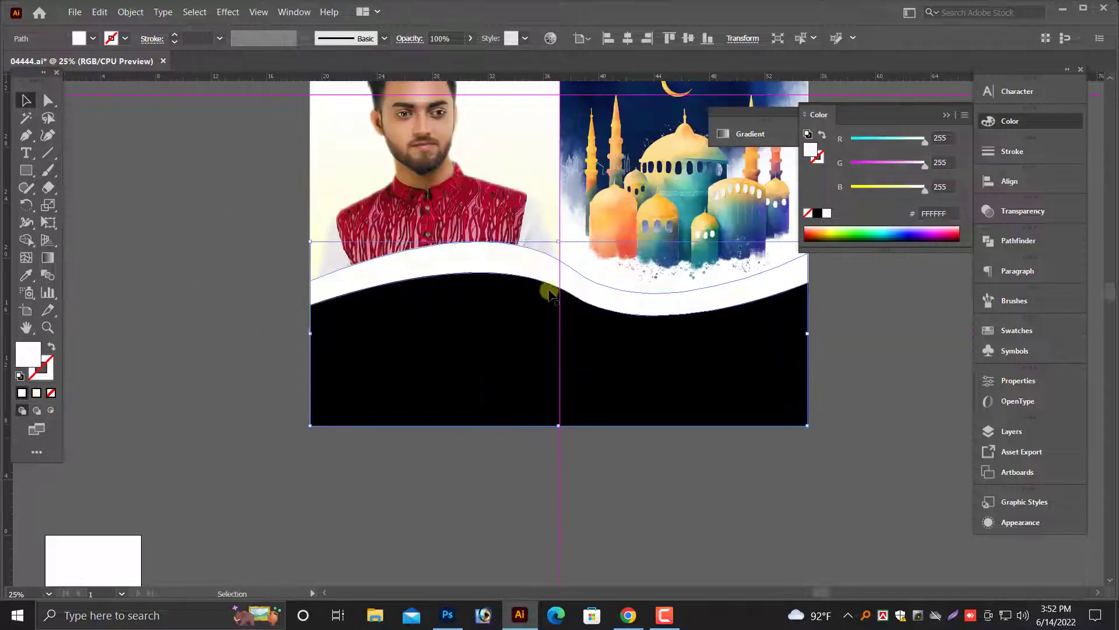
left_click_drag(559, 242, 561, 261)
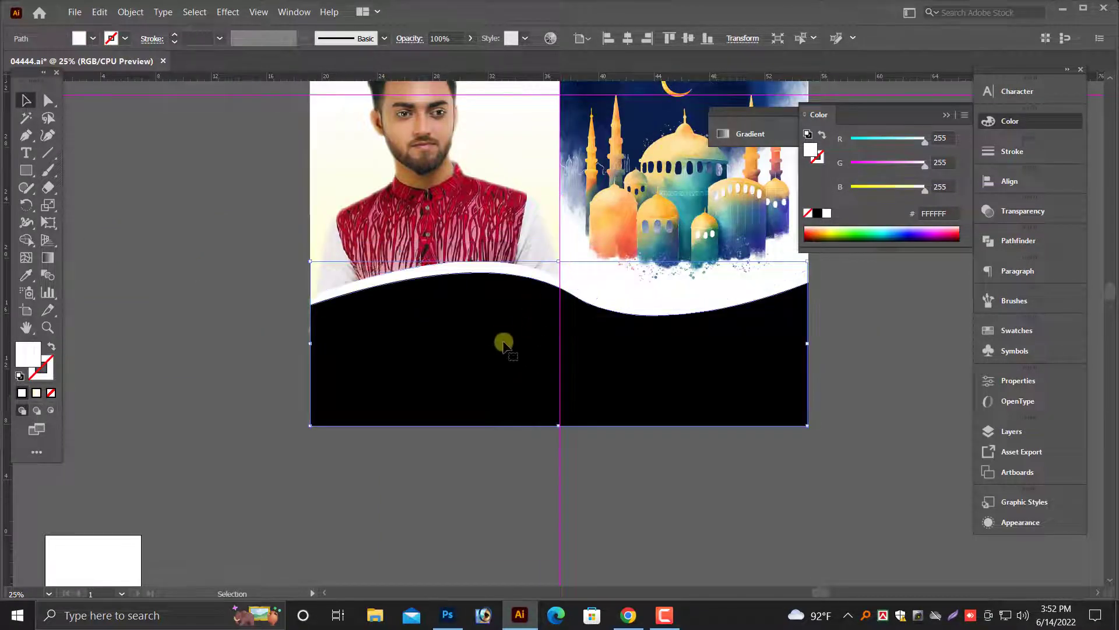
Step: Fill the black wave with dark navy, RGB 0, 0, 84
left_click(503, 344)
scroll(504, 345, "up", 5)
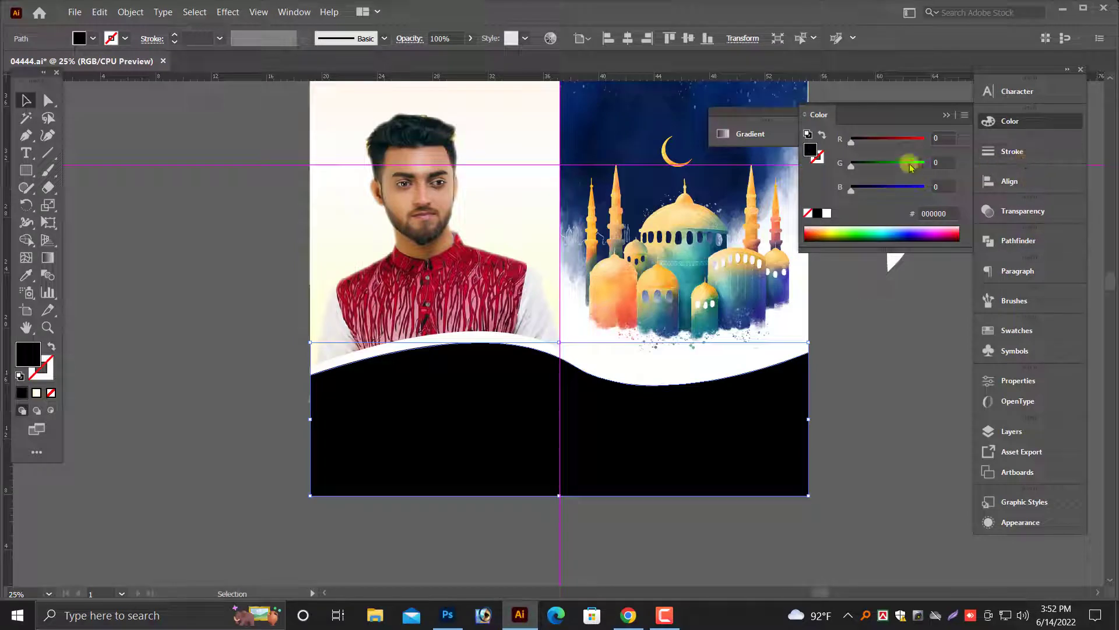
left_click_drag(878, 189, 876, 188)
left_click(857, 408)
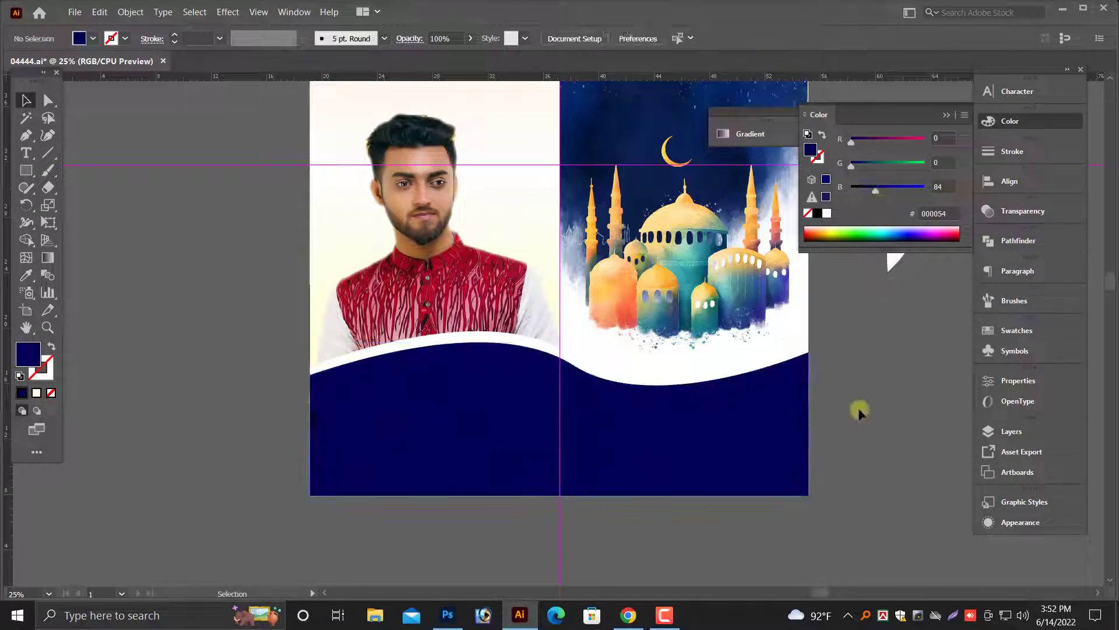
Step: Recolour the white wave behind the navy one to a brighter blue, RGB 0, 0, 154
scroll(557, 358, "up", 1)
left_click(561, 358)
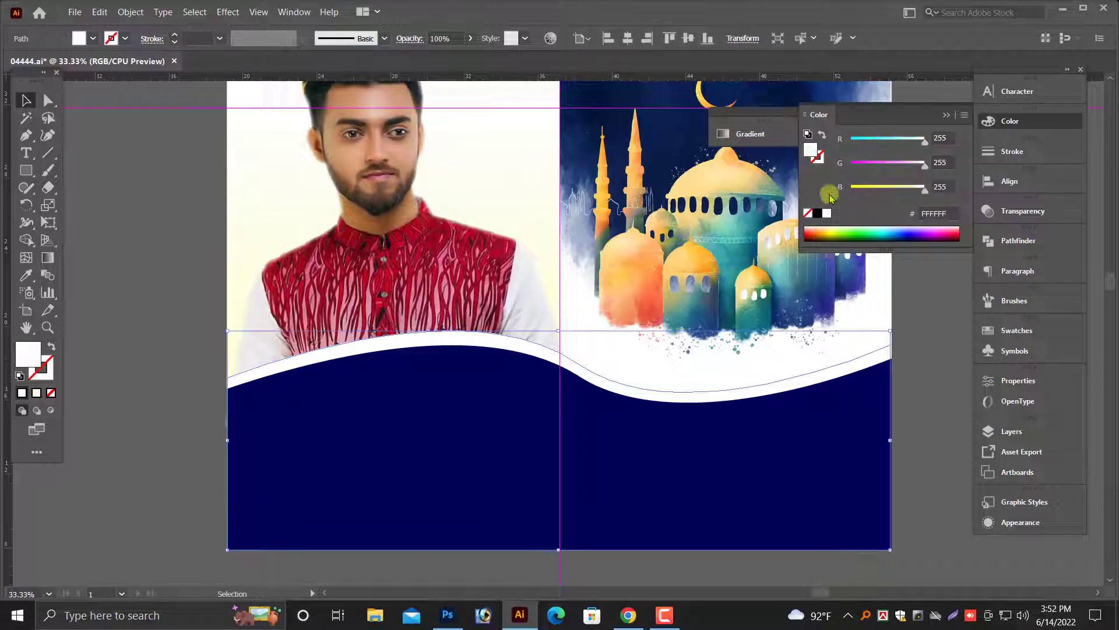
left_click(864, 188)
left_click_drag(896, 146, 819, 161)
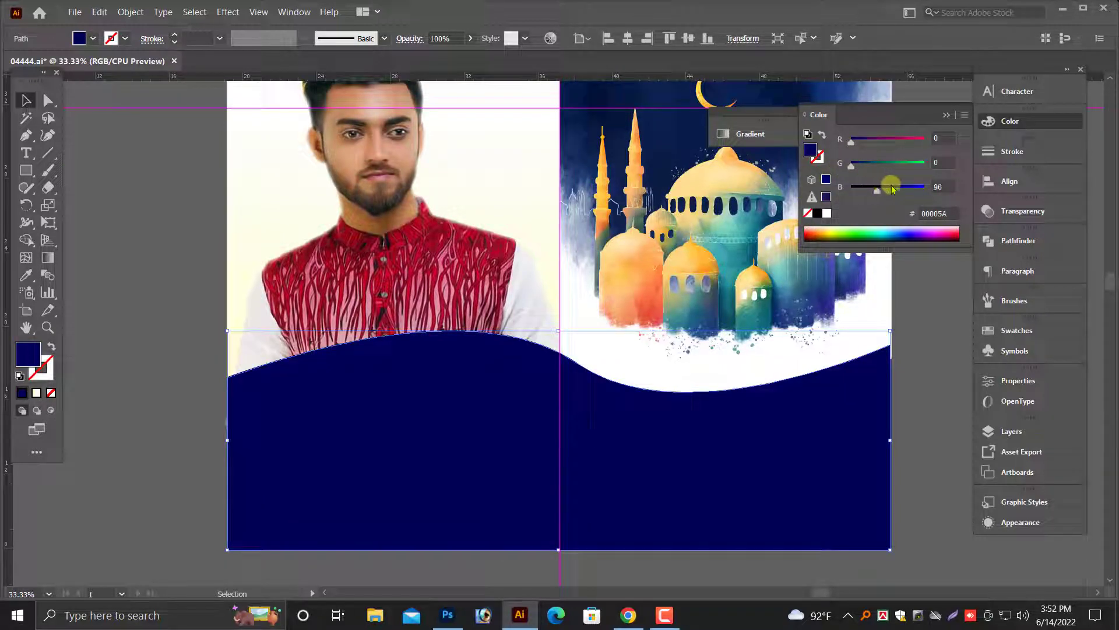
left_click(895, 188)
left_click(169, 400)
Step: Widen the bright blue wave to about 36 in so that it meets the poster's right edge
key("ctrl+plus")
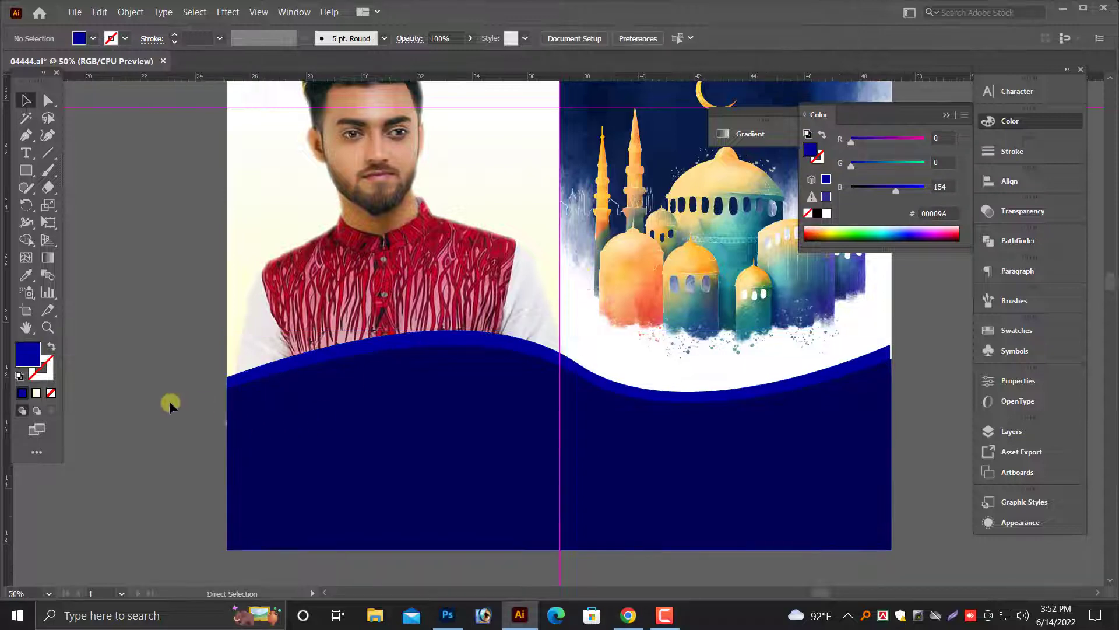
left_click_drag(675, 426, 330, 417)
left_click_drag(594, 293, 829, 374)
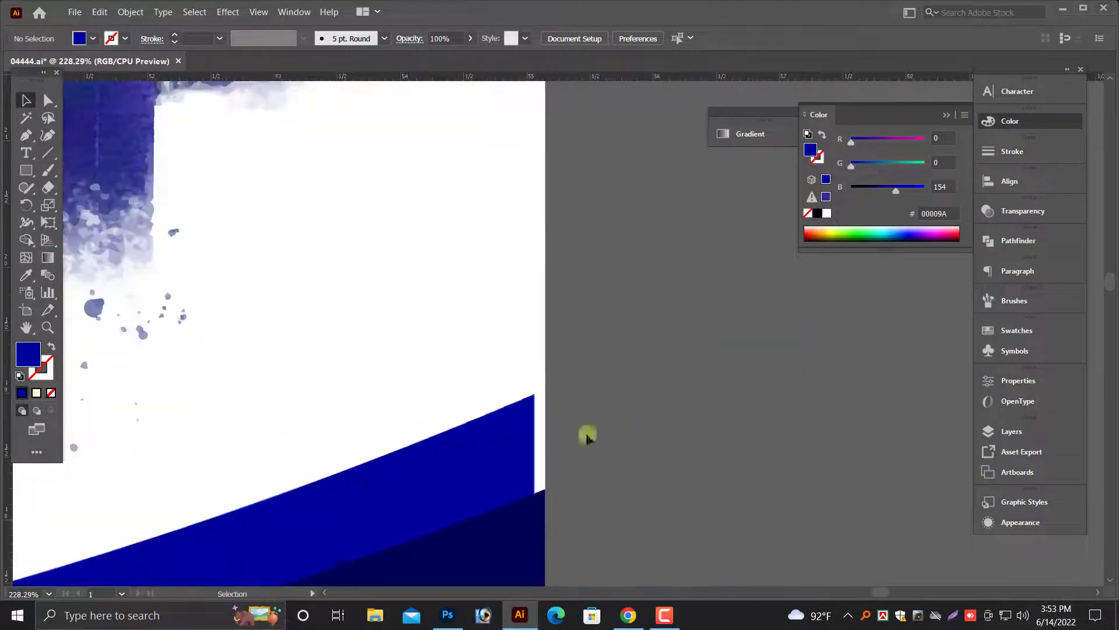
left_click(495, 442)
left_click_drag(531, 296, 545, 296)
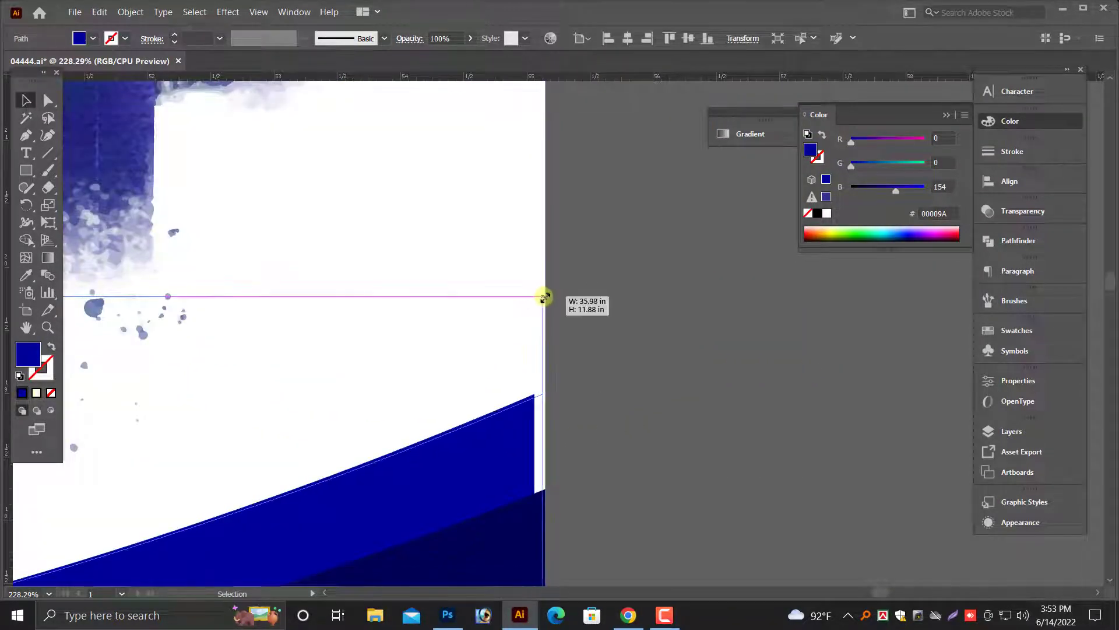
left_click(652, 343)
key("ctrl+minus")
key("ctrl+minus")
key("ctrl+minus")
key("ctrl+minus")
key("ctrl+minus")
key("ctrl+minus")
key("ctrl+minus")
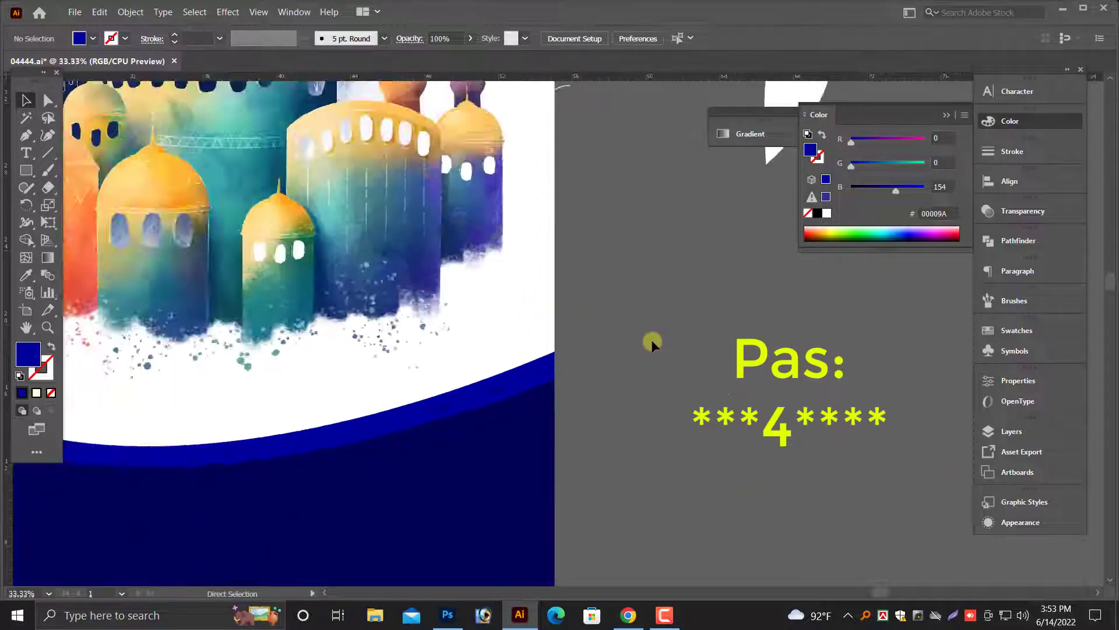
Step: Paste a copy of the navy wave in front, lower the copy's top edge, and select the original wave behind it
left_click_drag(407, 373, 598, 392)
key("alt+space")
left_click_drag(258, 232, 755, 375)
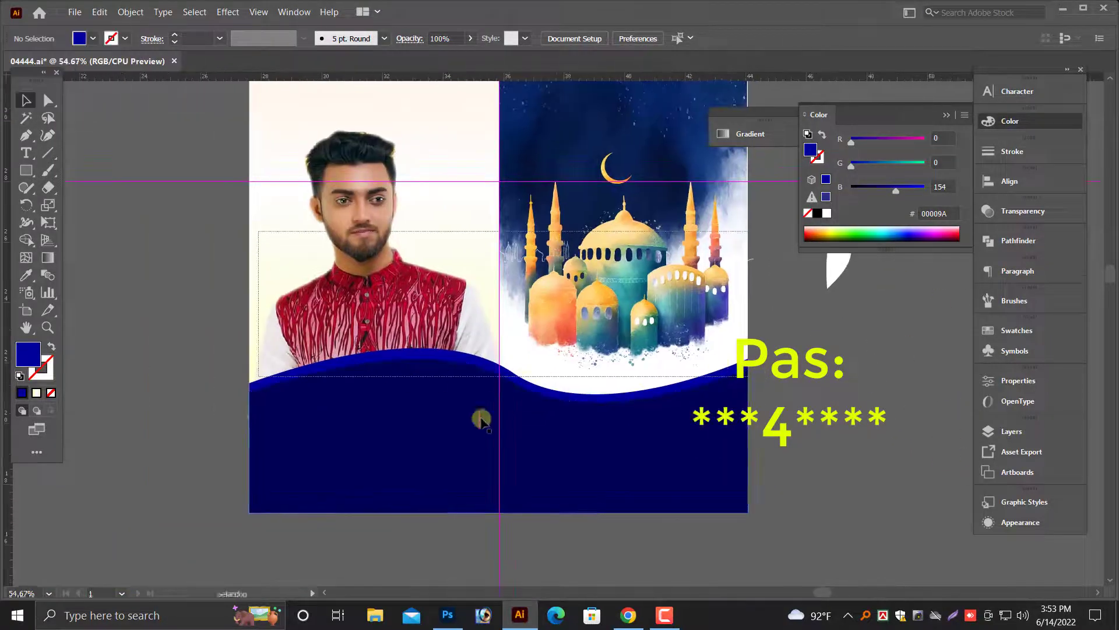
left_click(431, 470)
left_click_drag(441, 493, 444, 356)
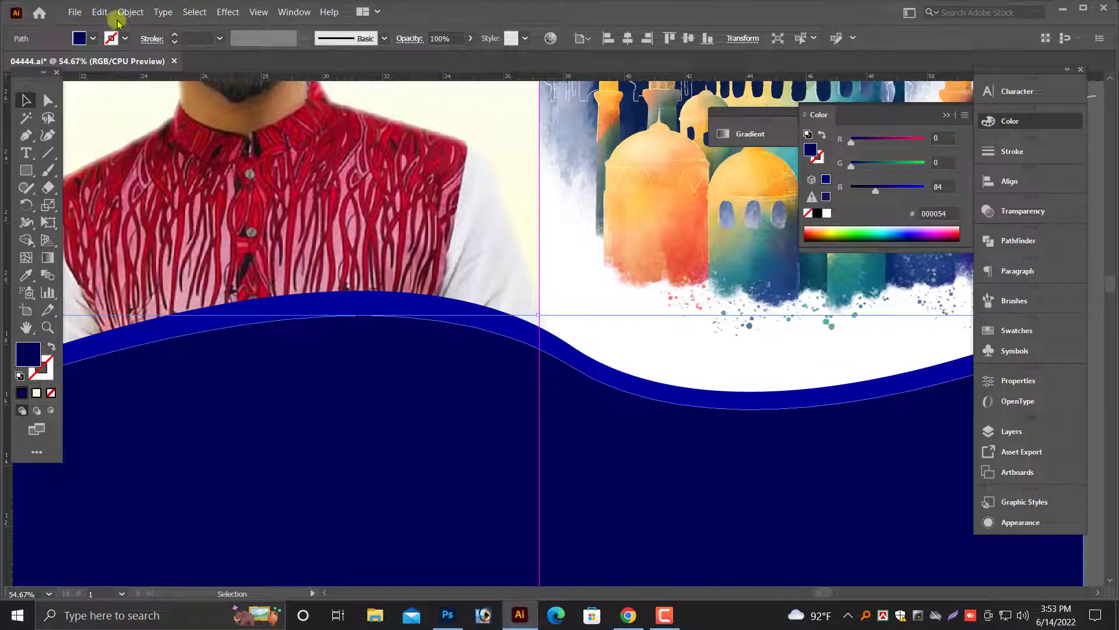
left_click(100, 12)
left_click(114, 74)
left_click(100, 12)
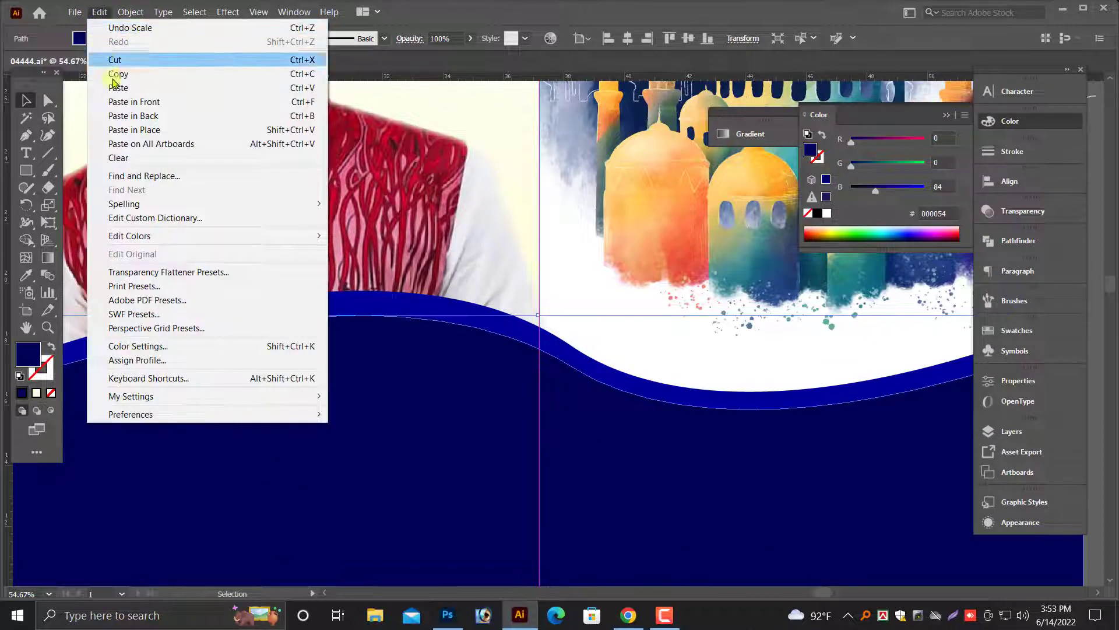
left_click(137, 102)
left_click_drag(536, 318, 545, 344)
left_click_drag(444, 343, 412, 316)
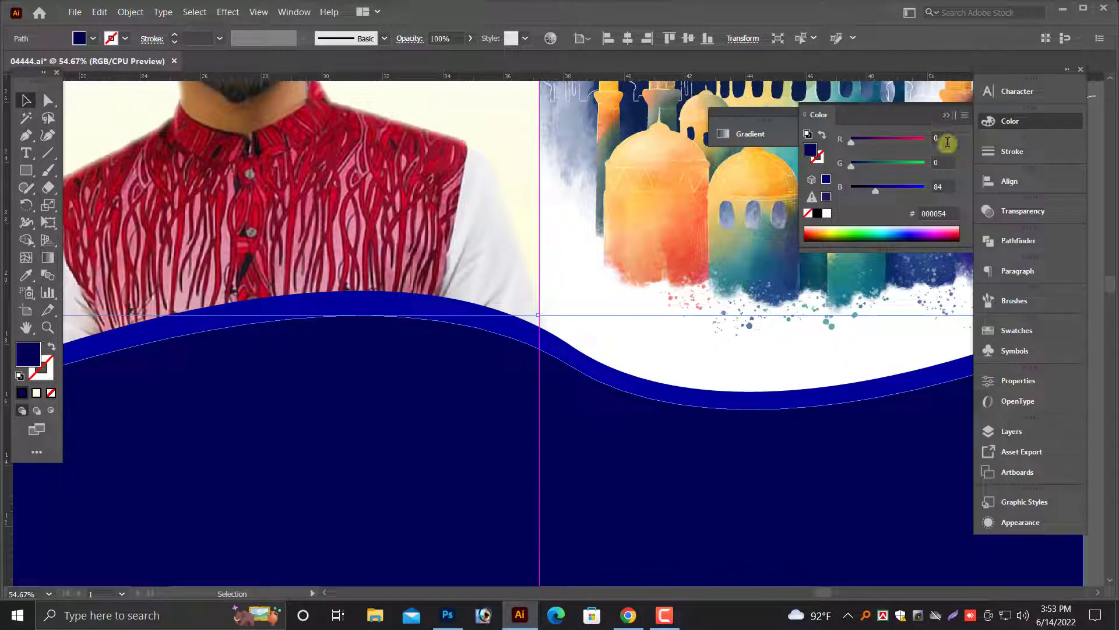
Step: Apply a linear gradient from pale yellow FFFFB2 at about 35.3% to yellow FFE612 to the middle wave, removing the white stop
left_click(750, 134)
left_click(612, 234)
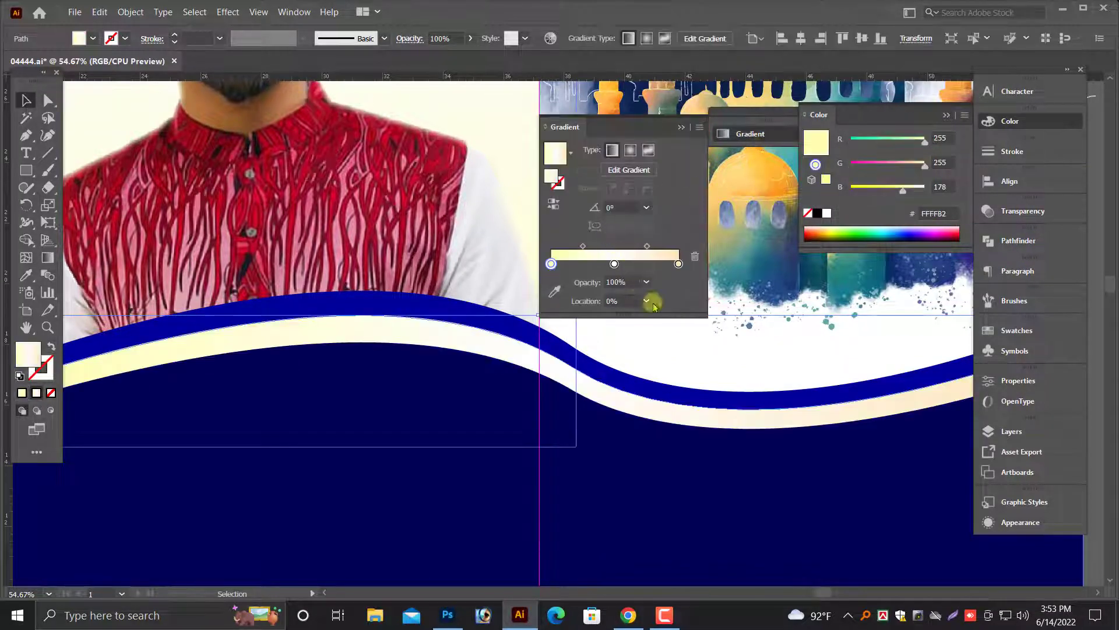
left_click(679, 264)
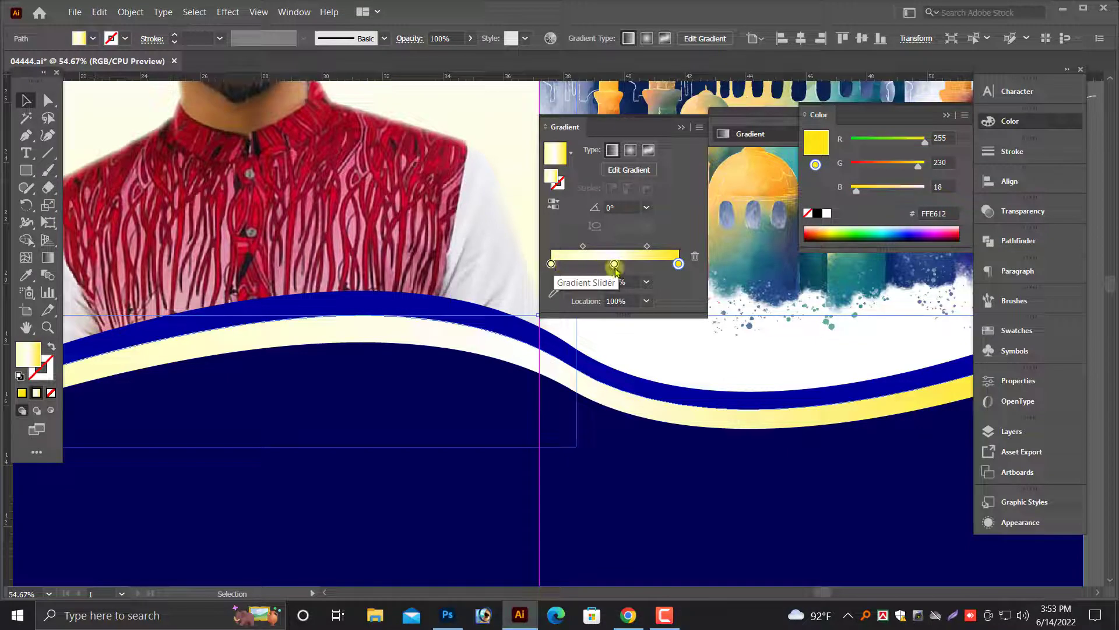
left_click_drag(615, 266, 555, 266)
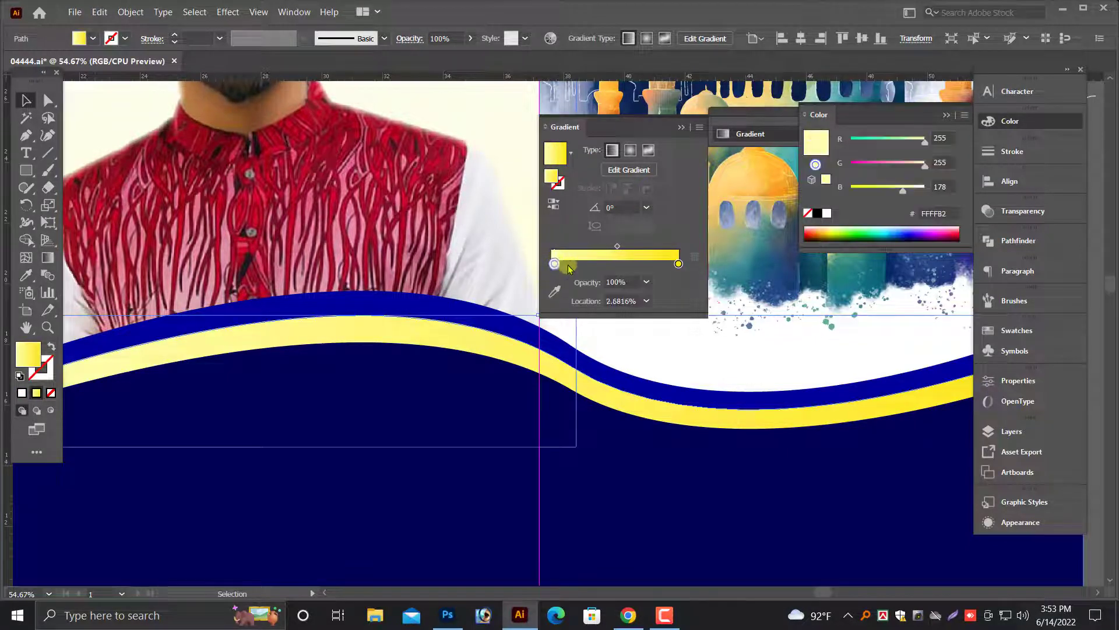
scroll(554, 317, "down", 3)
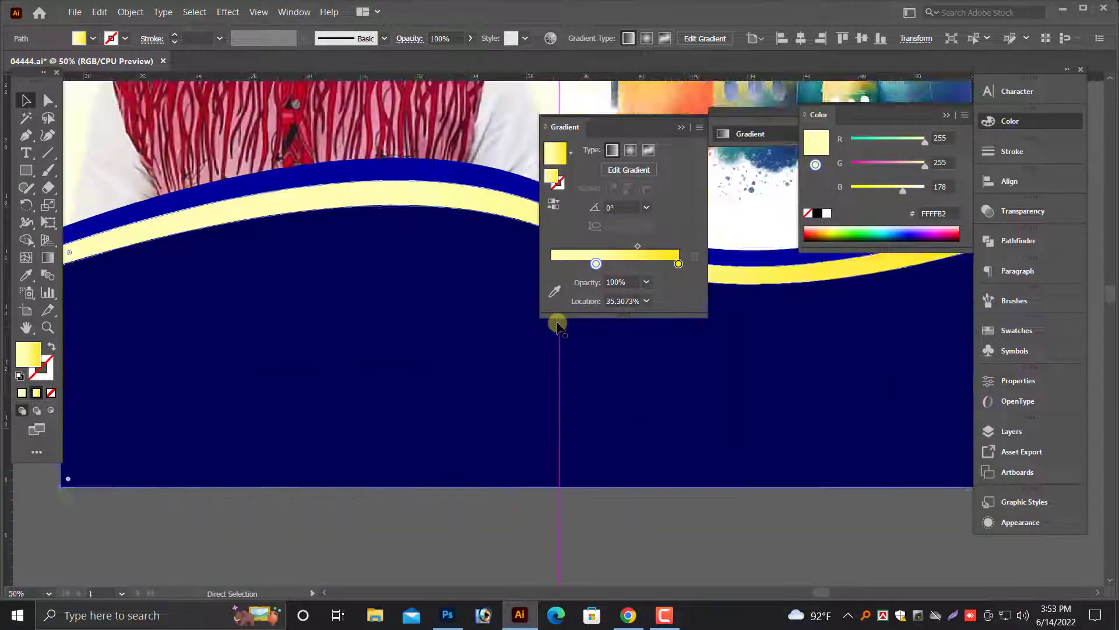
left_click(460, 507)
key("alt+space")
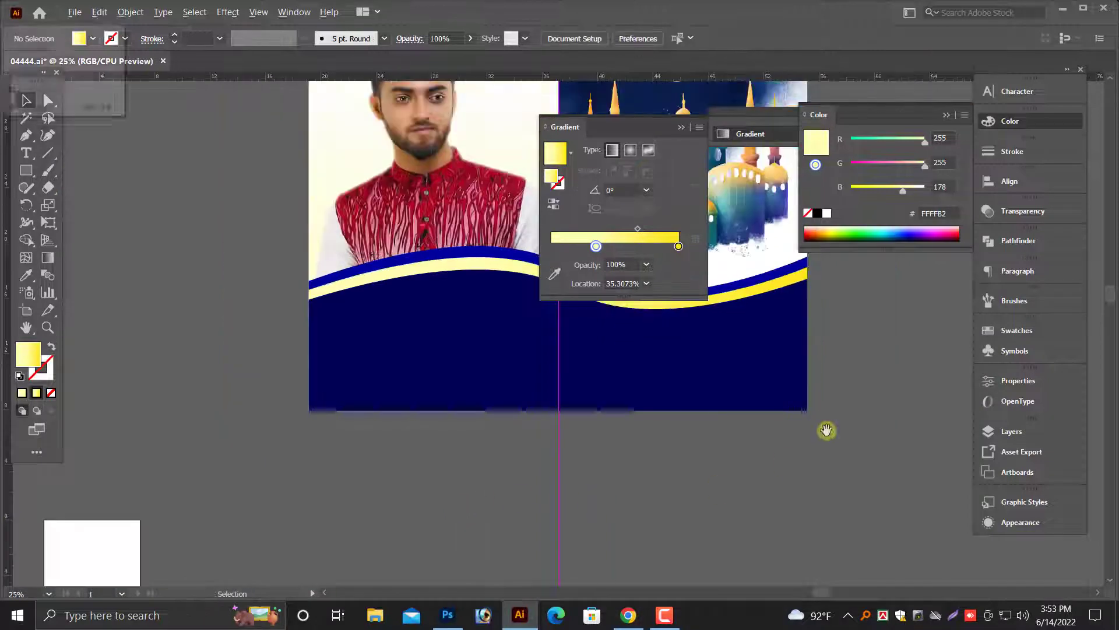
left_click_drag(826, 430, 677, 560)
key("alt+space")
Step: Collapse the Color panel and move the floating Gradient and Transform panel group, leaving the Gradient panel expanded
left_click(681, 127)
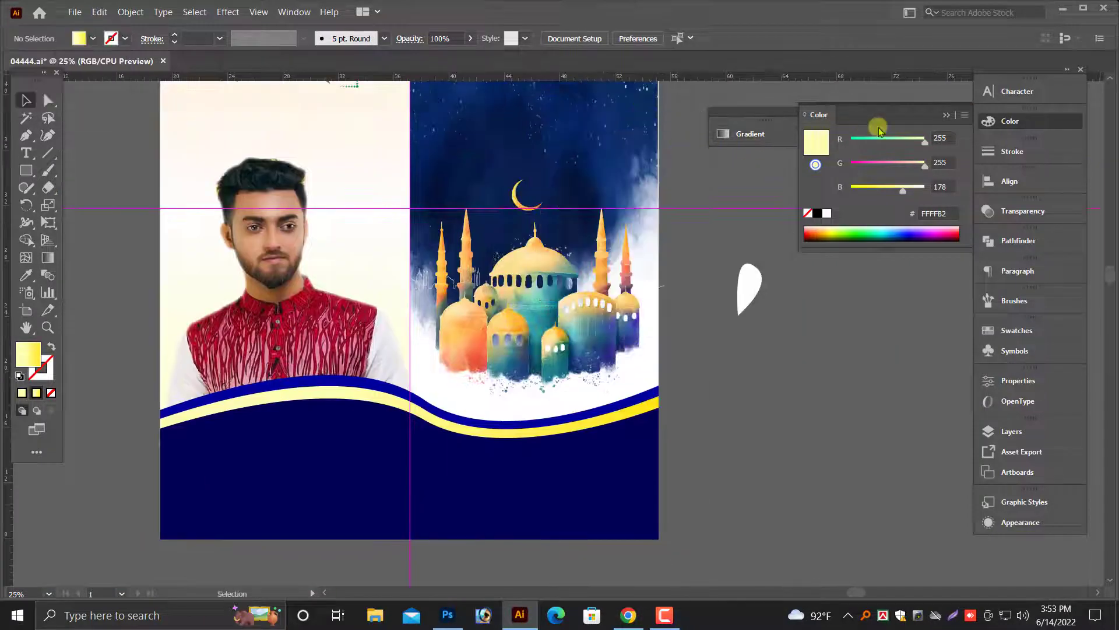
left_click(943, 115)
left_click_drag(857, 113, 827, 134)
double_click(839, 151)
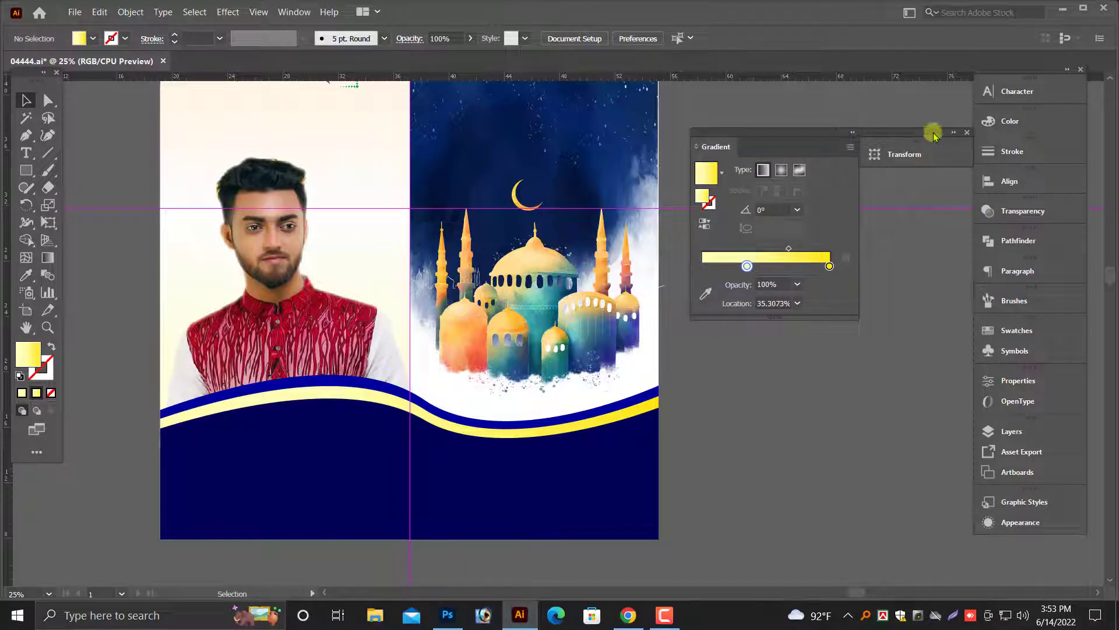
Step: Dock the Gradient panel above Character in the collapsed panel column and move the remaining floating Transform panel clear of the poster
left_click(956, 133)
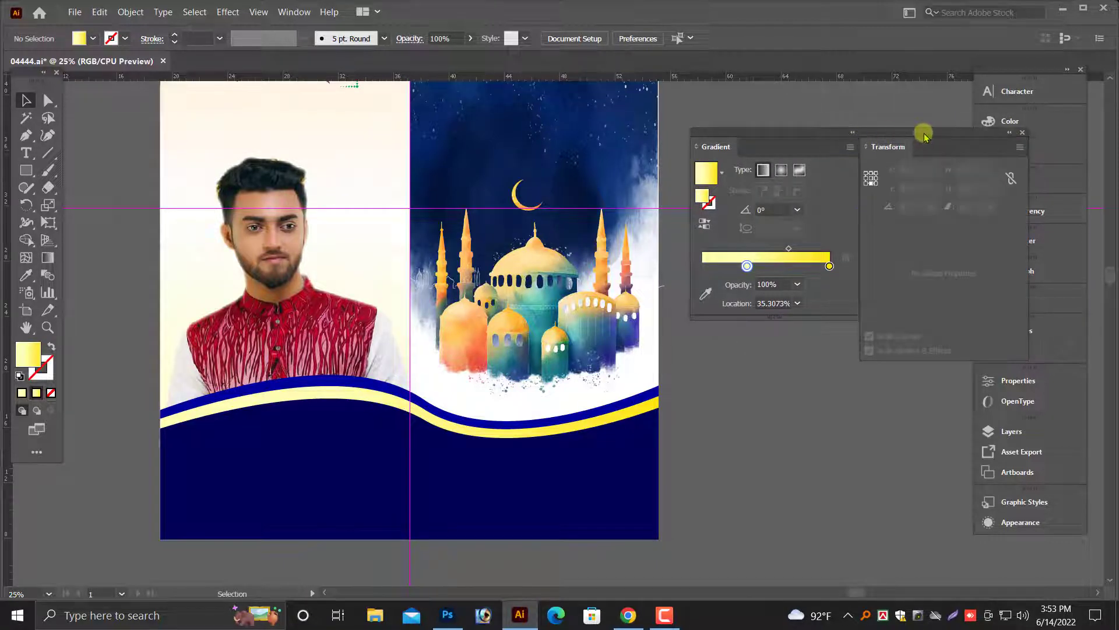
left_click(1007, 133)
left_click_drag(828, 143, 1028, 88)
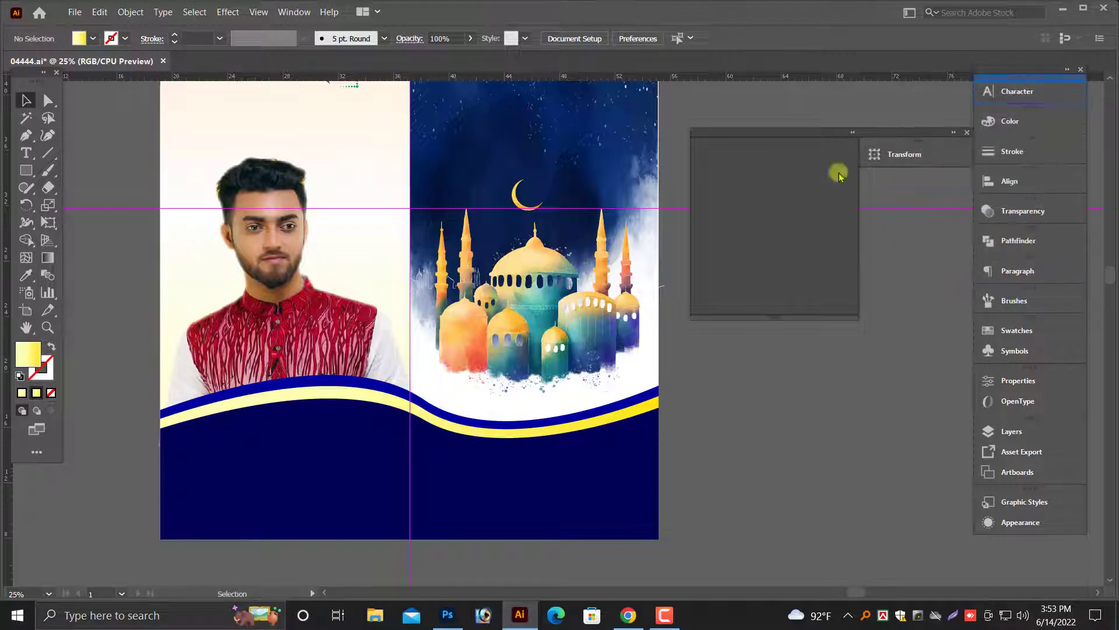
left_click_drag(769, 138, 896, 141)
Step: Delete the leftover white leaf-shaped piece lying on the pasteboard beside the poster's night scene
key("ctrl+minus")
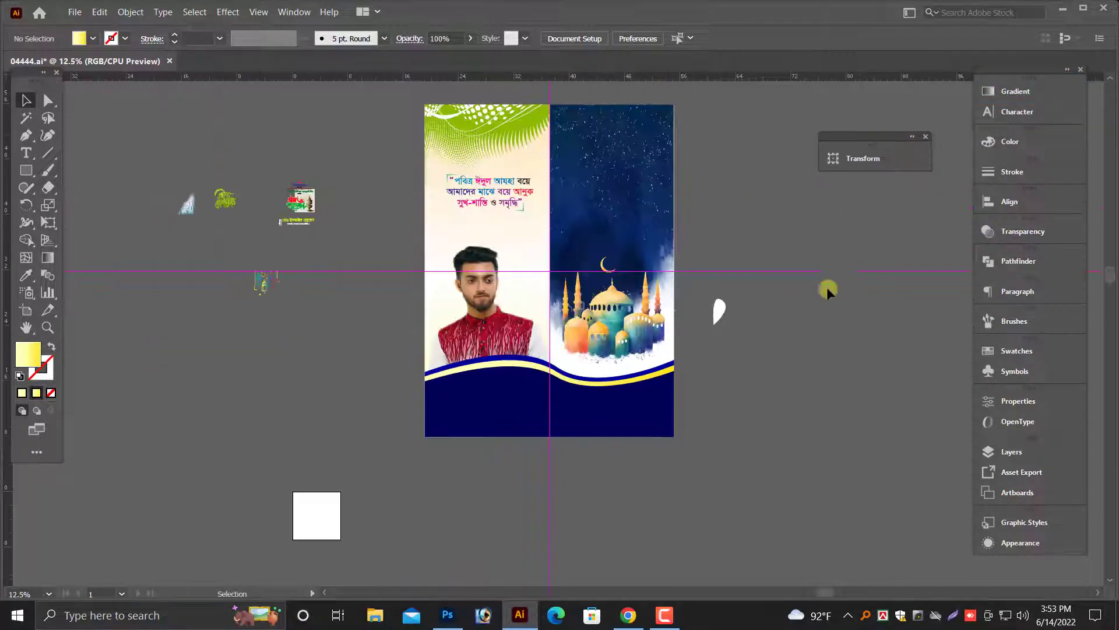
left_click(719, 310)
key("Delete")
Step: Move the decorative green and yellow Bengali Eid lettering from the pasteboard onto the poster's starry night sky
scroll(803, 336, "up", 2)
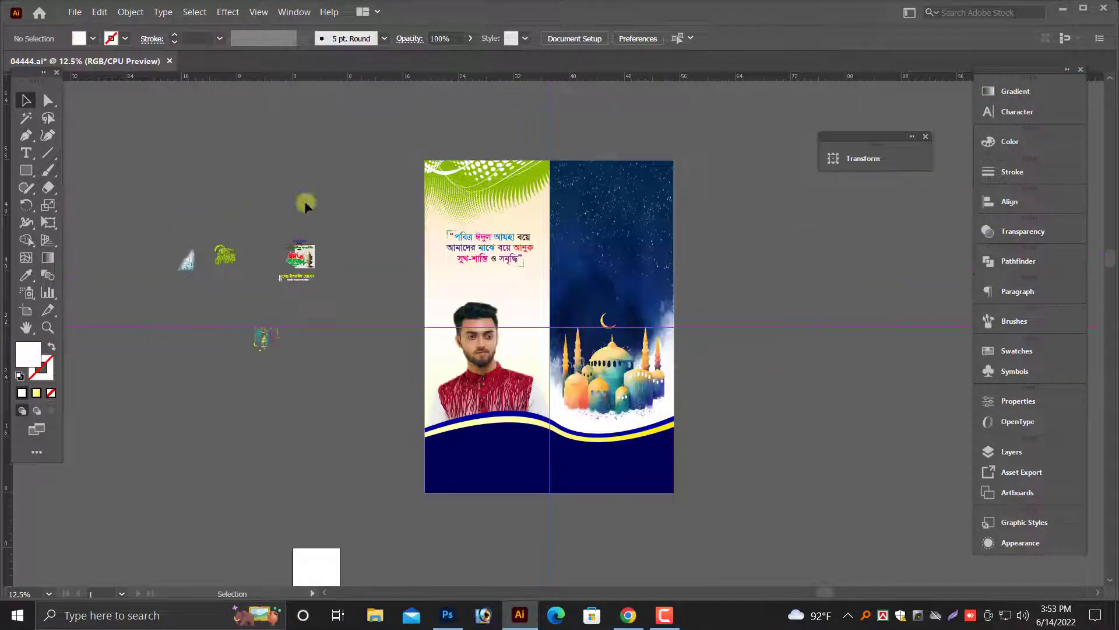
scroll(280, 246, "down", 1)
scroll(281, 246, "down", 3)
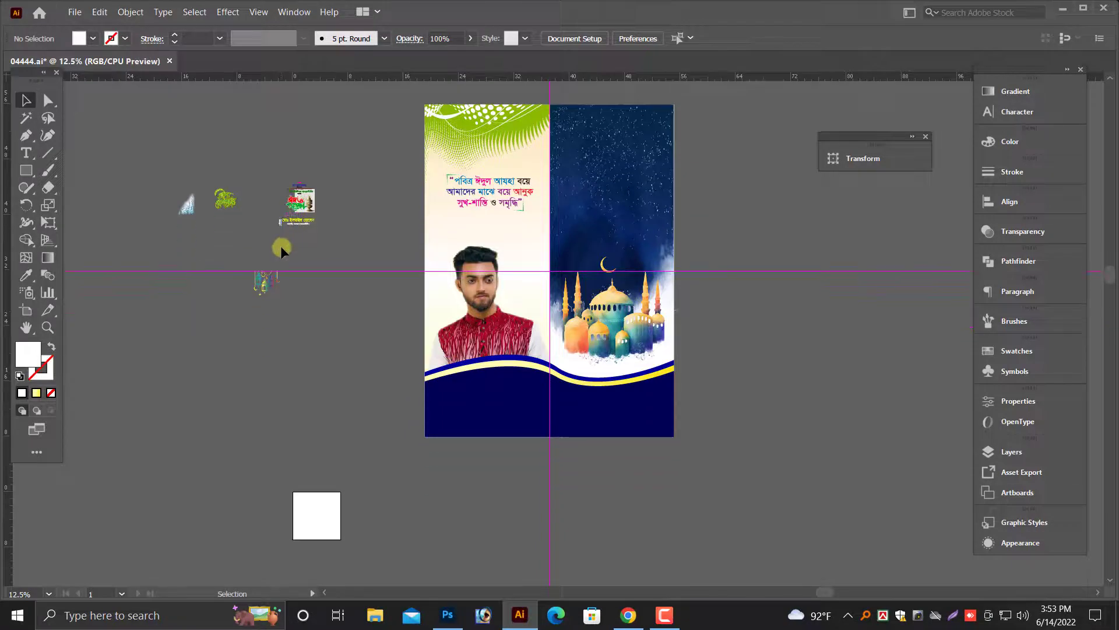
scroll(281, 246, "up", 2)
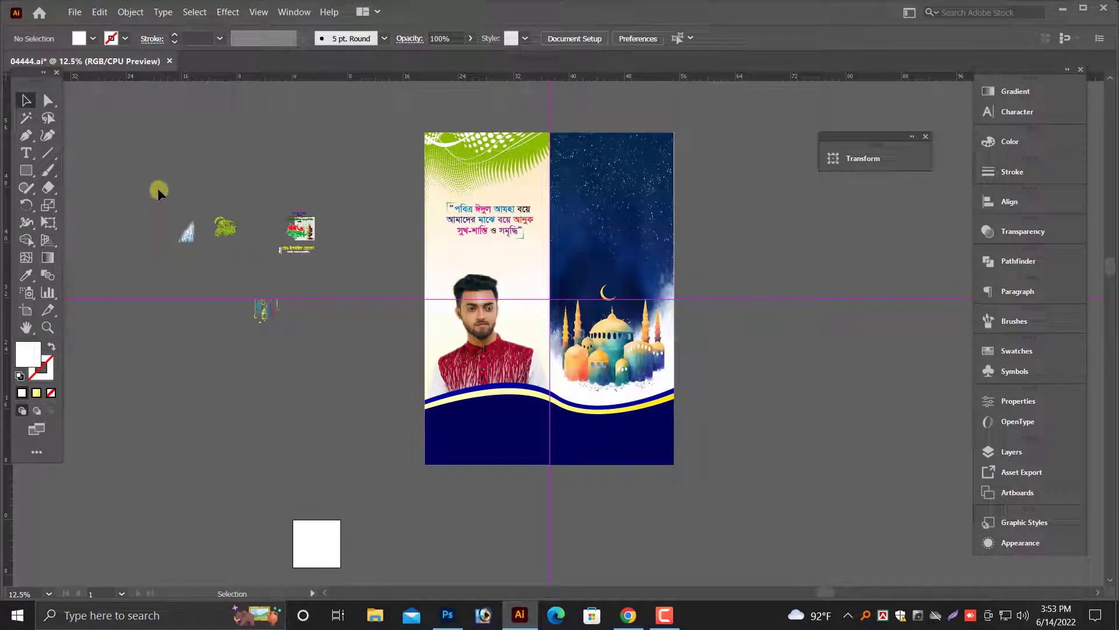
left_click_drag(160, 187, 243, 272)
left_click_drag(204, 205, 675, 236)
Step: Enlarge the Bengali Eid lettering to about 12.1 by 10.9 in and position it above the crescent moon
key("ctrl+equal")
key("ctrl+equal")
key("ctrl+equal")
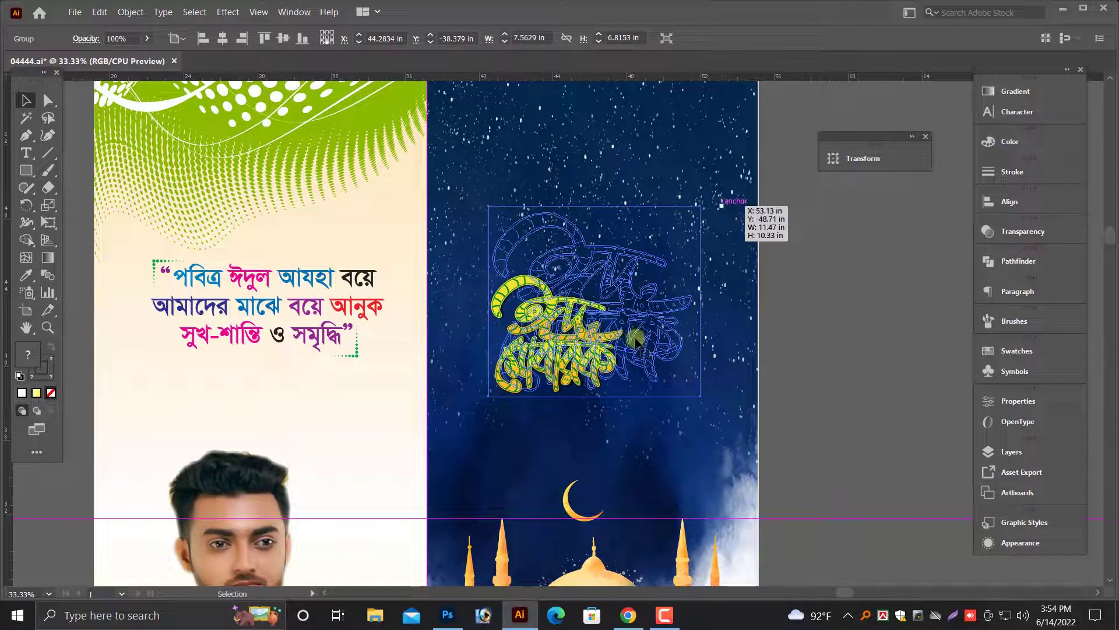
left_click_drag(623, 321, 635, 383)
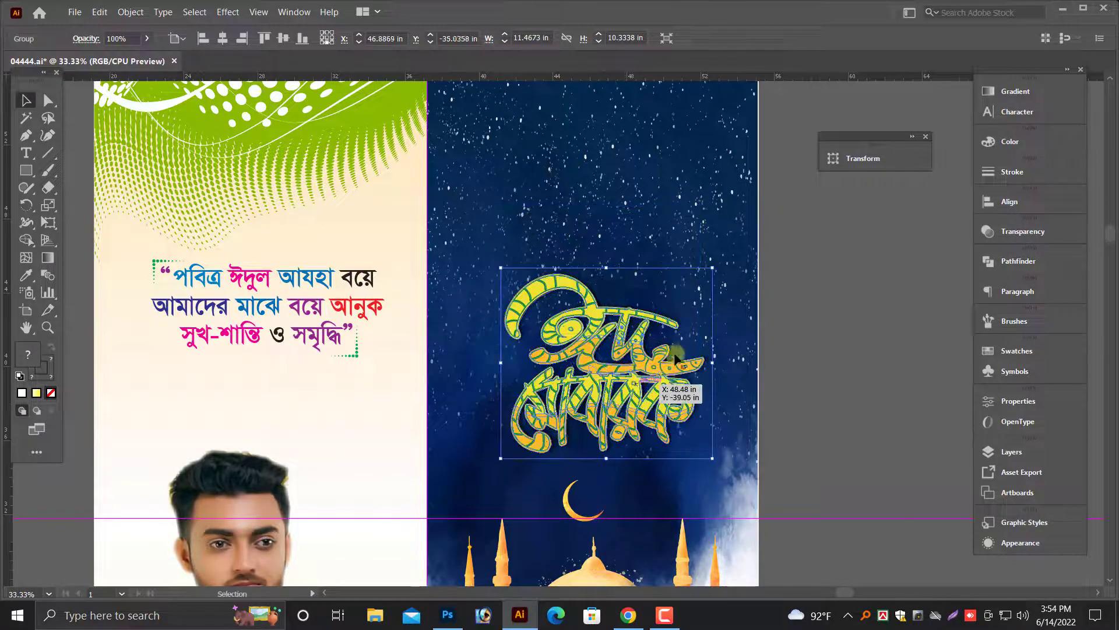
scroll(699, 332, "up", 2)
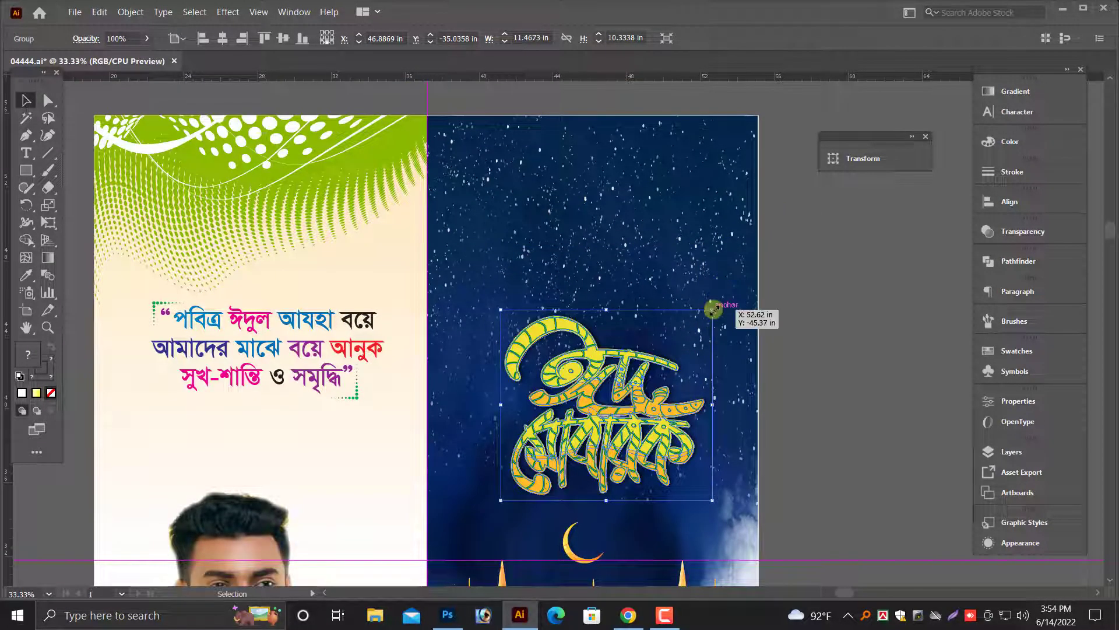
left_click_drag(714, 309, 724, 299)
Step: Shift the Bengali Eid lettering about 0.42 in left and 0.63 in down, closer to the crescent
scroll(765, 330, "down", 6)
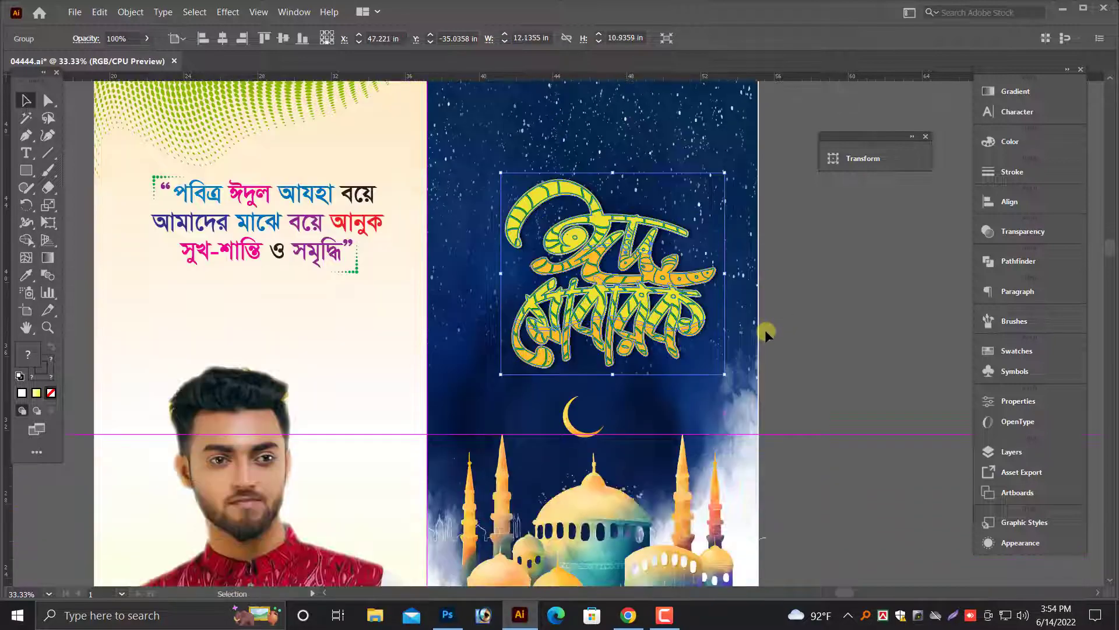
scroll(765, 330, "down", 3)
left_click(813, 351)
scroll(812, 351, "up", 6)
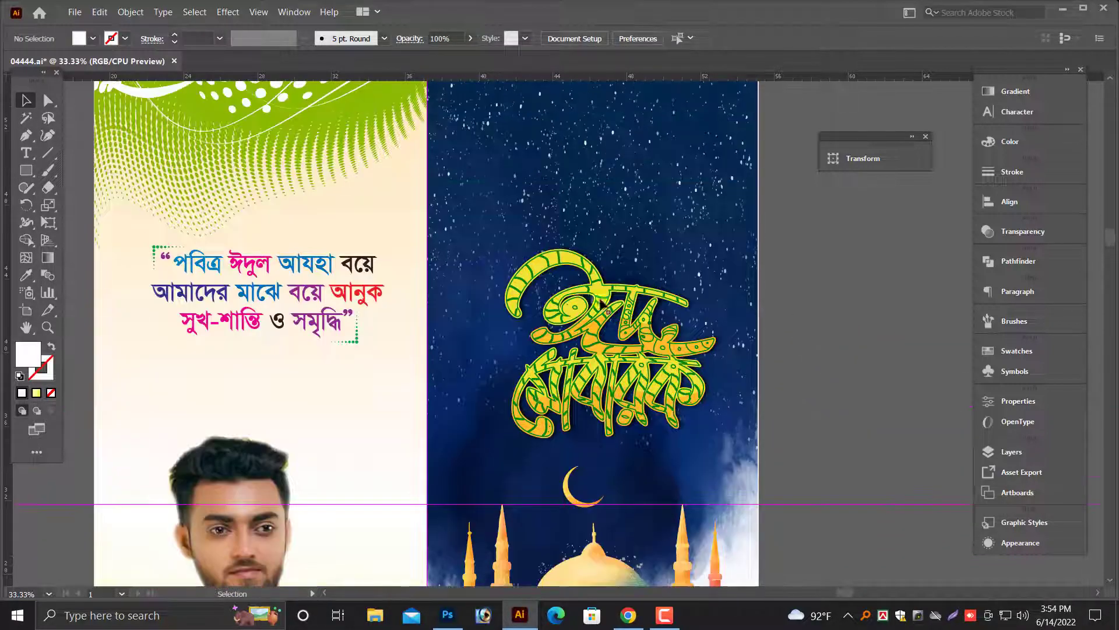
left_click(590, 373)
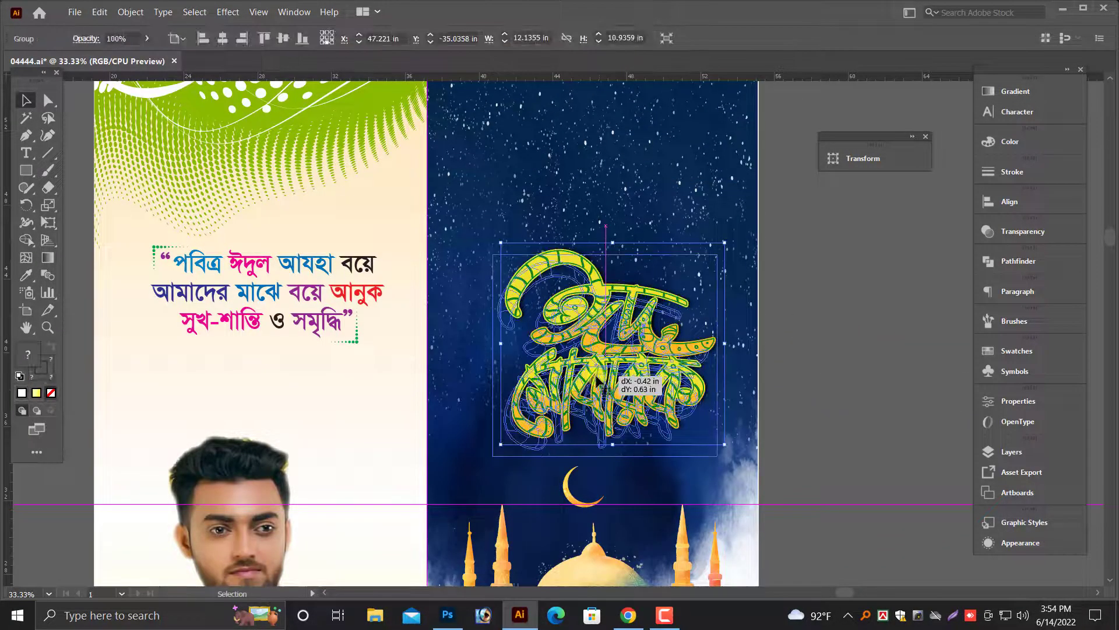
scroll(612, 373, "up", 2)
scroll(612, 373, "up", 1)
Step: Move the multicoloured Bengali greeting with its dotted corners from the cream half to the starry sky above the Eid lettering
key("ctrl+minus")
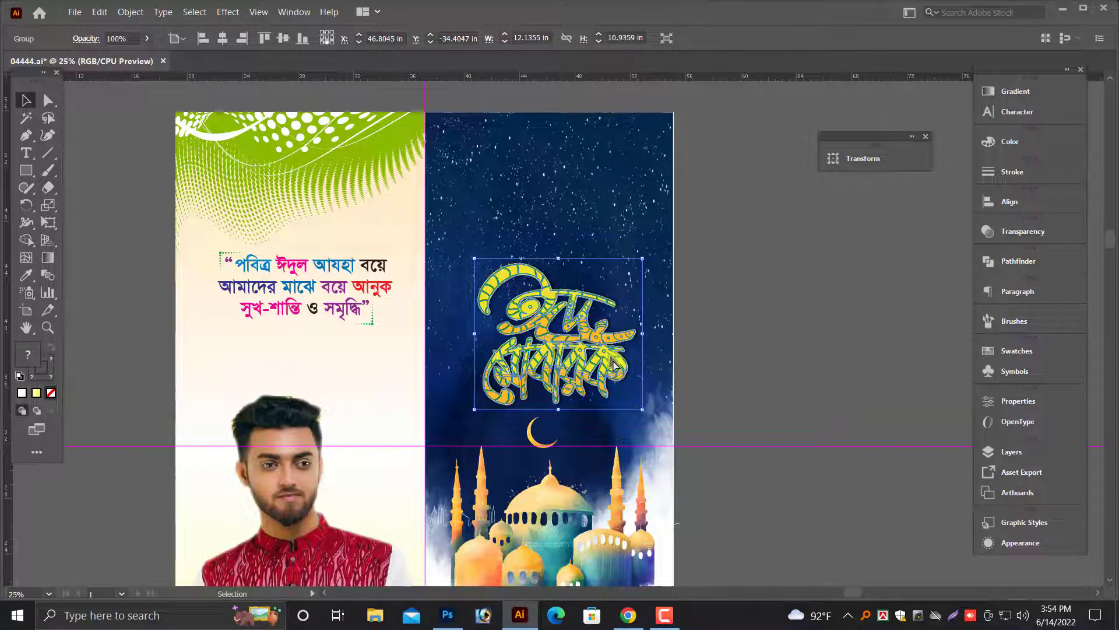
key("ctrl+minus")
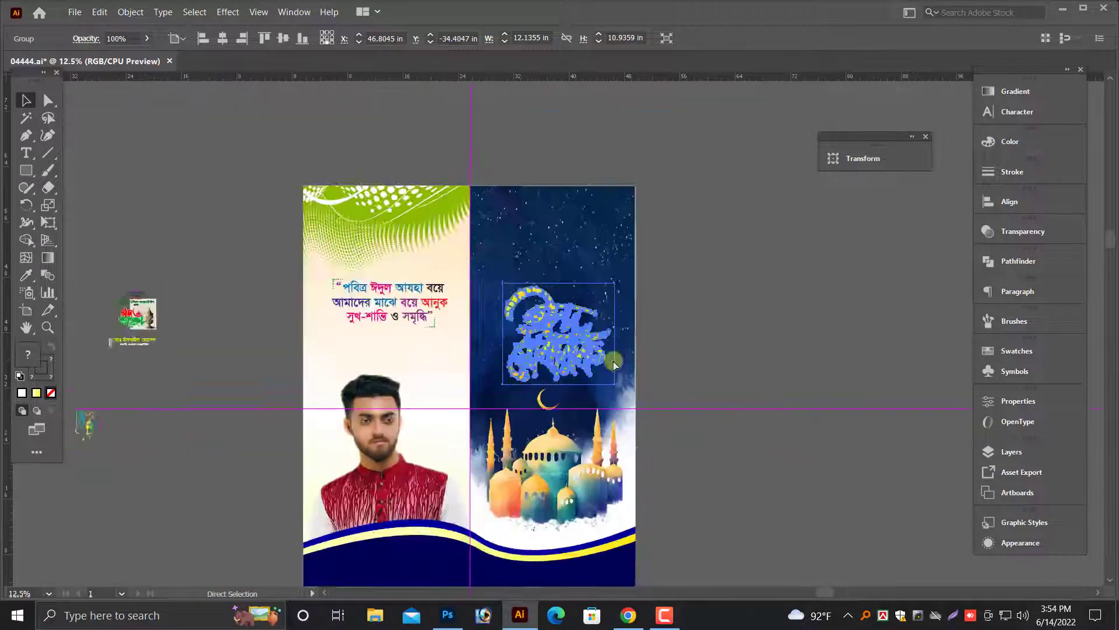
key("ctrl+minus")
left_click(330, 300)
scroll(314, 289, "down", 1)
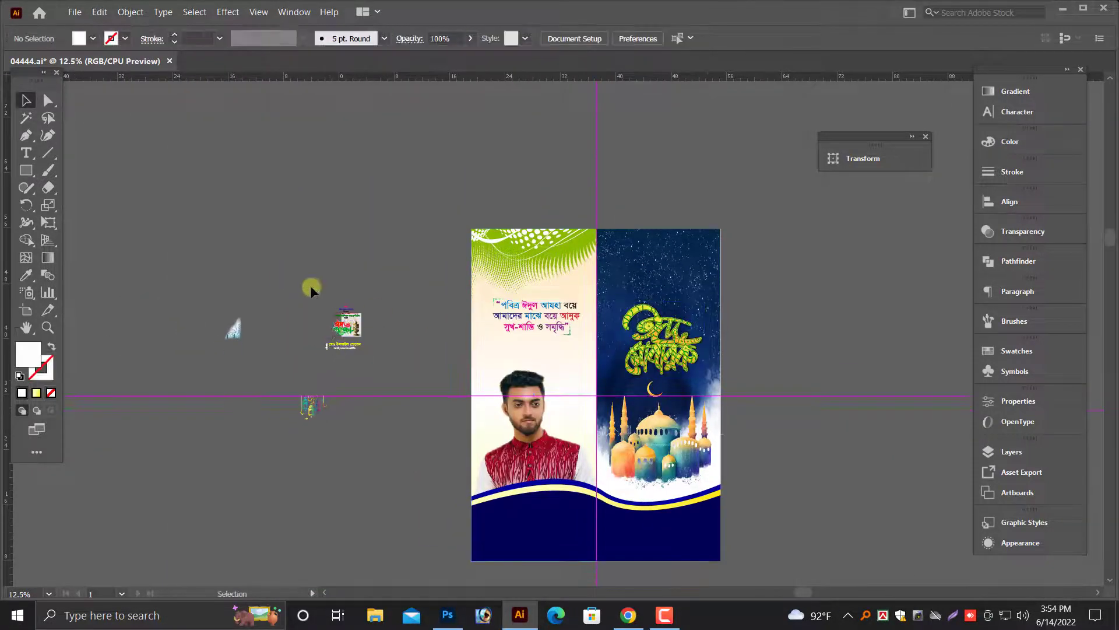
scroll(350, 344, "down", 2)
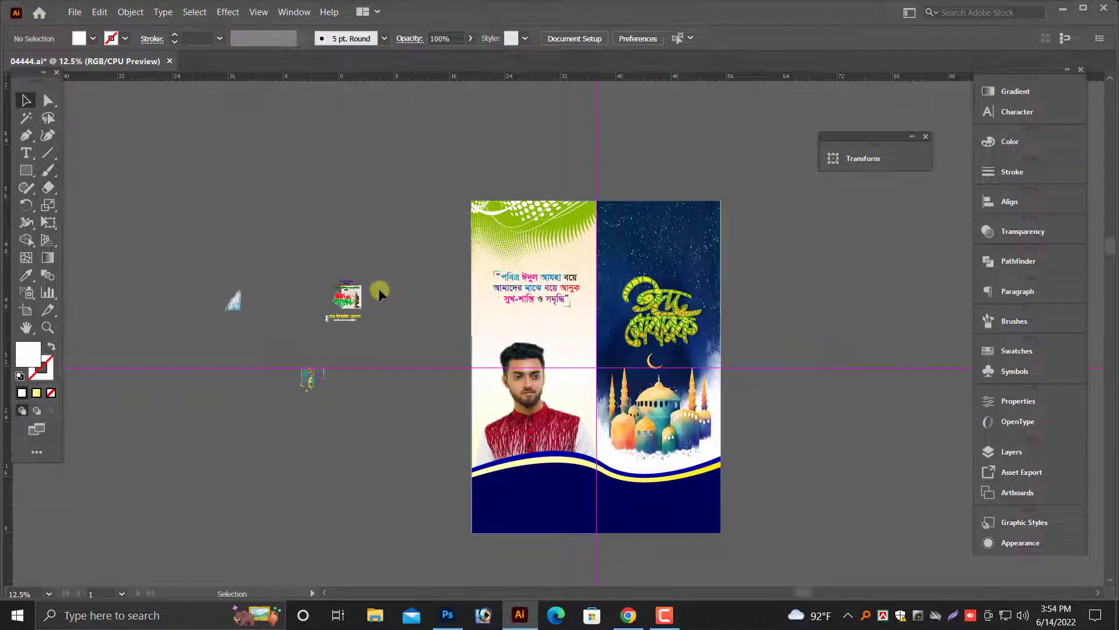
left_click_drag(525, 224, 872, 289)
left_click(193, 415)
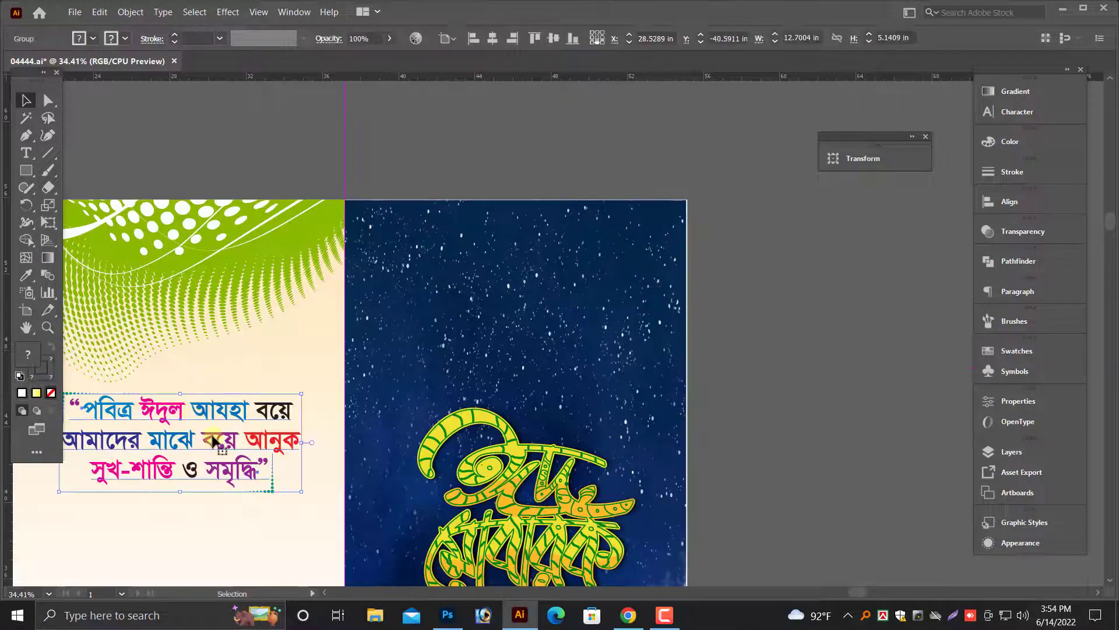
left_click_drag(193, 430, 523, 293)
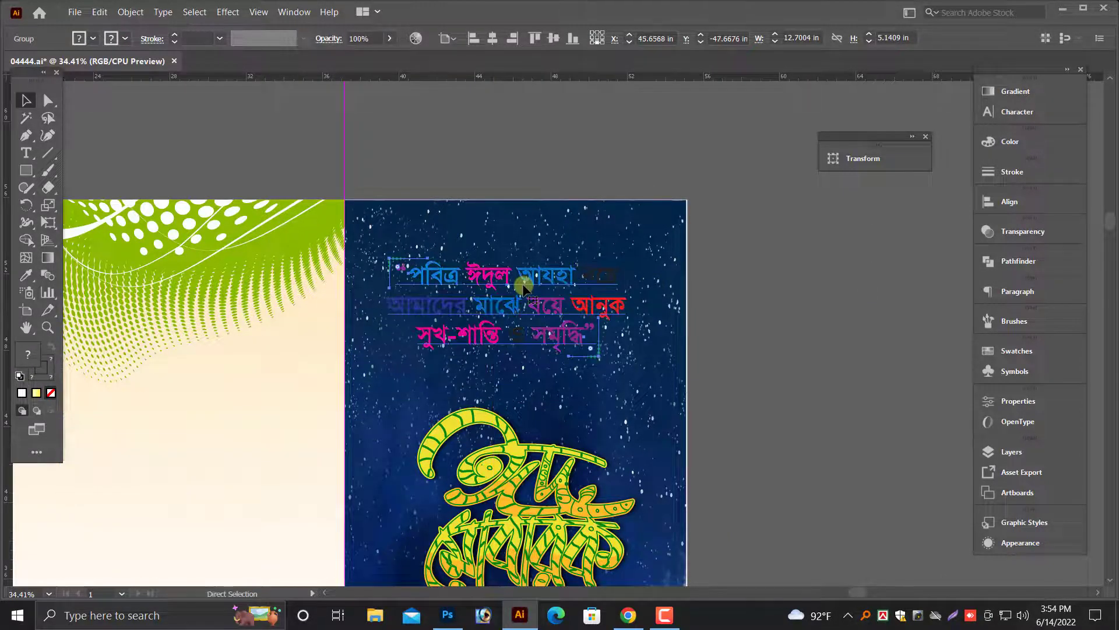
key("ctrl+equal")
scroll(524, 291, "up", 1)
left_click_drag(549, 352, 551, 371)
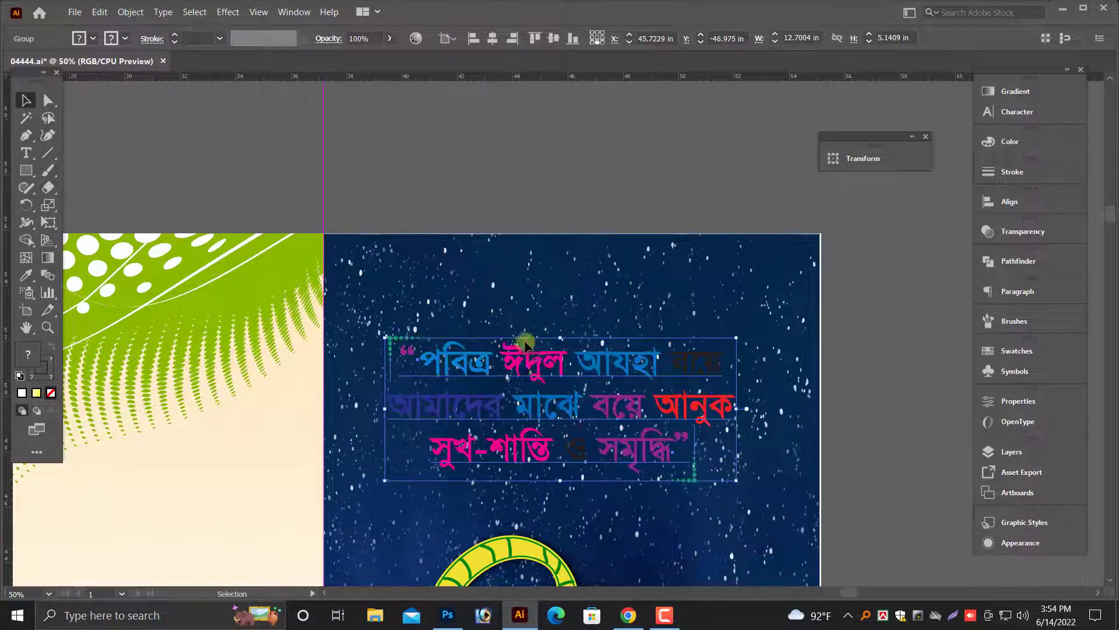
Step: Ungroup the Bengali greeting and its dotted corners, and clear the selection
key("ctrl+space")
left_click_drag(331, 238, 835, 434)
right_click(544, 195)
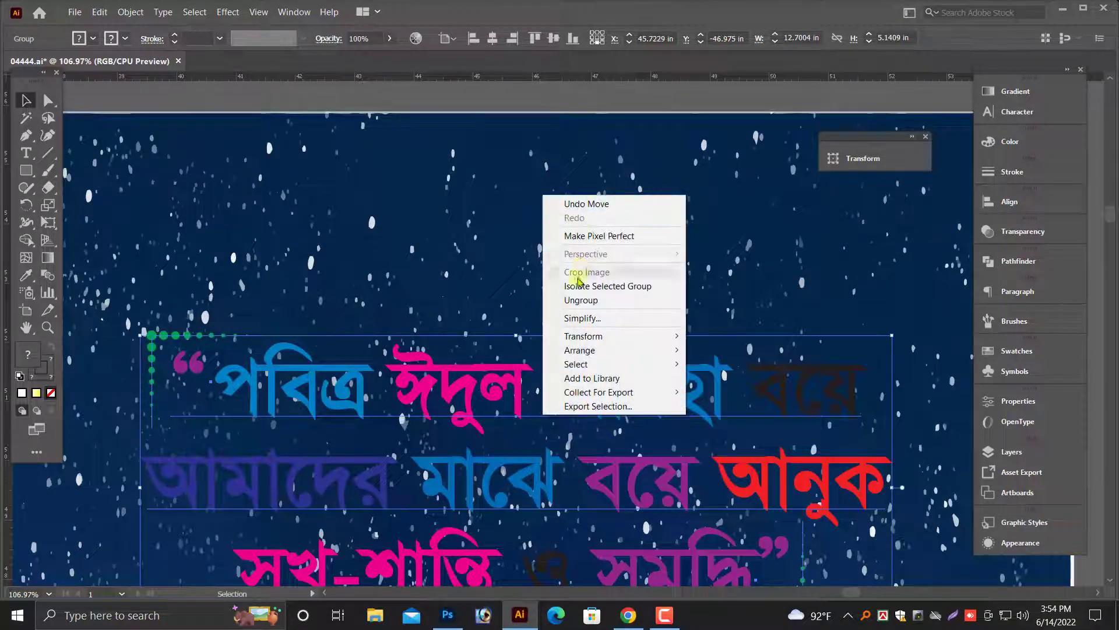
left_click(581, 299)
left_click(358, 284)
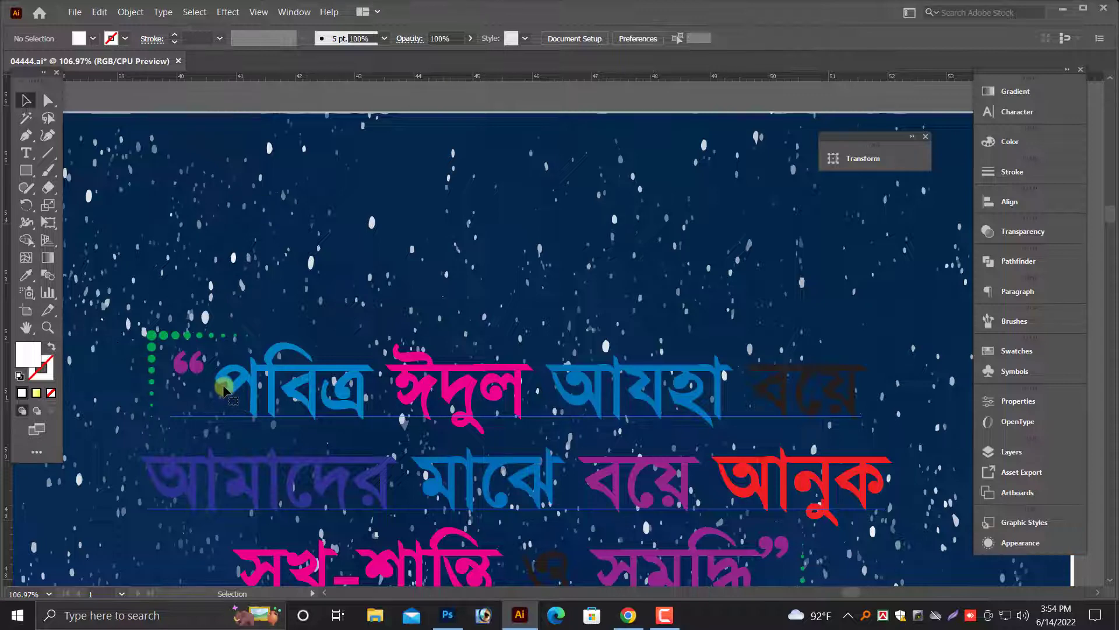
Step: Fill the greeting's first word, পবিত্র, with white FFFFFF
double_click(231, 394)
double_click(231, 395)
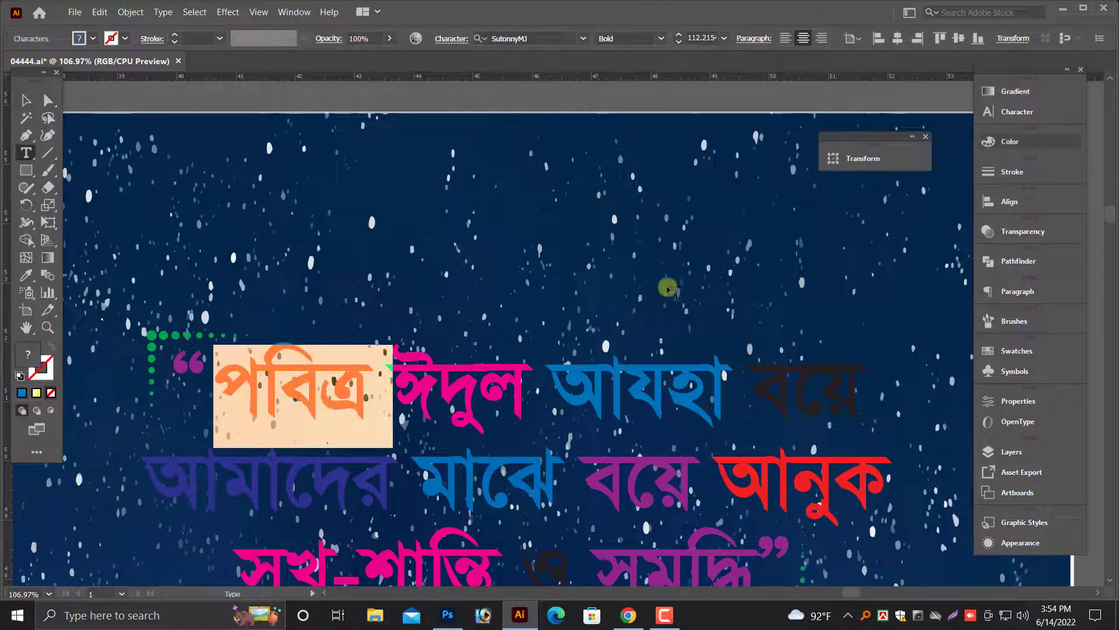
left_click(1010, 141)
left_click(826, 233)
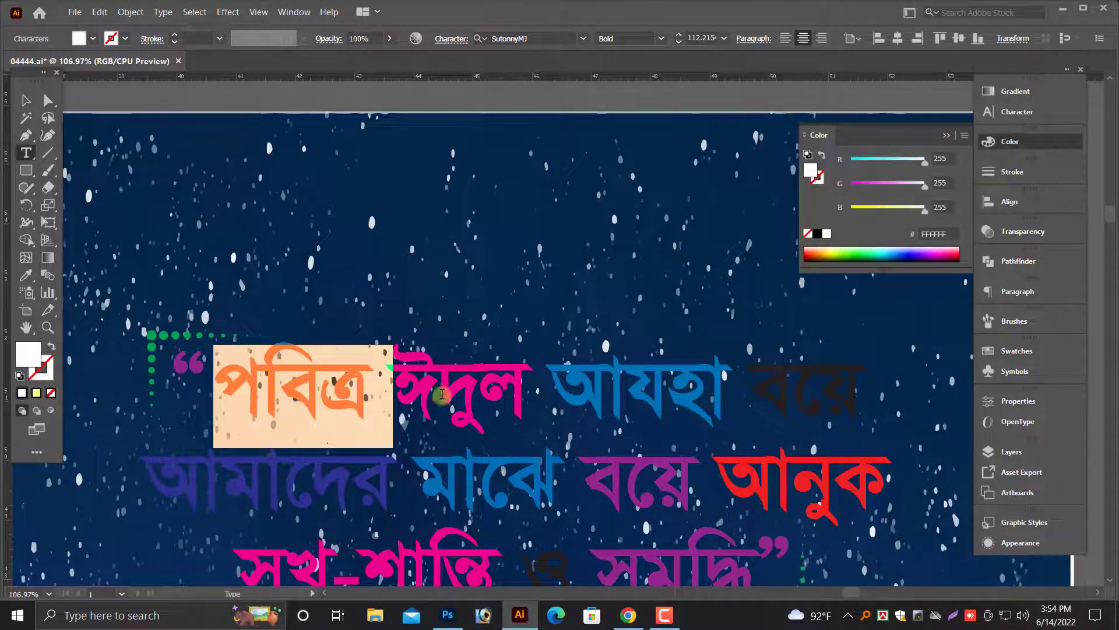
Step: Fill the greeting's second word, ঈদুল, with light yellow FFFC8C
left_click_drag(400, 400, 533, 405)
mouse_move(919, 162)
left_mouse_down()
mouse_move(848, 164)
mouse_move(922, 184)
left_mouse_up()
left_click_drag(852, 163, 926, 163)
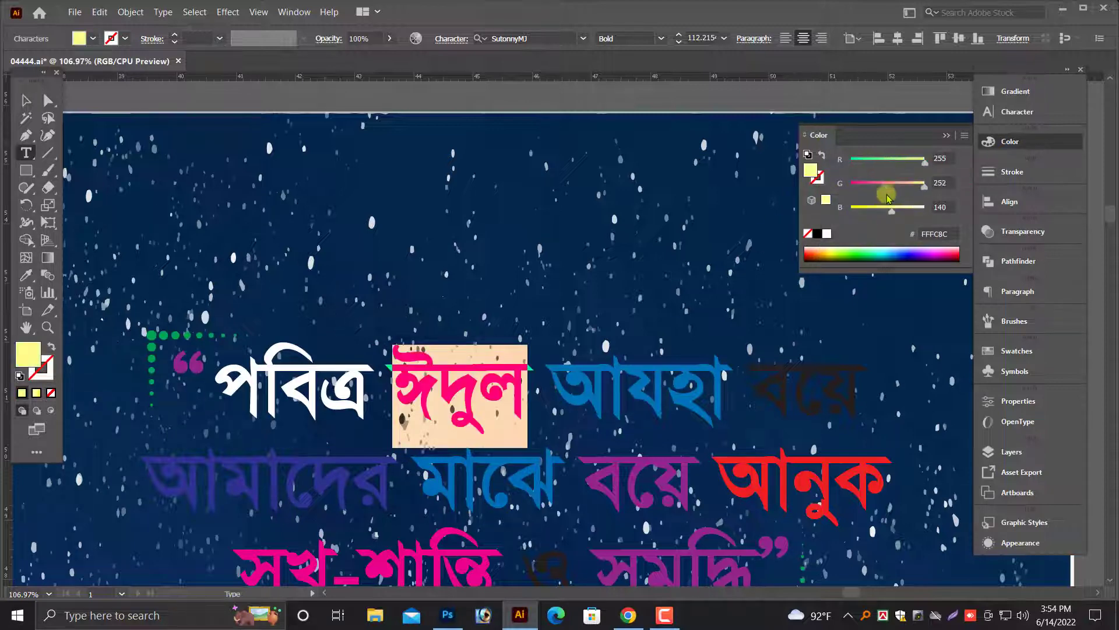
Step: Try a pink FF7CB9 fill on the greeting's third word, আযহা
left_click(578, 396)
left_click_drag(554, 396, 729, 398)
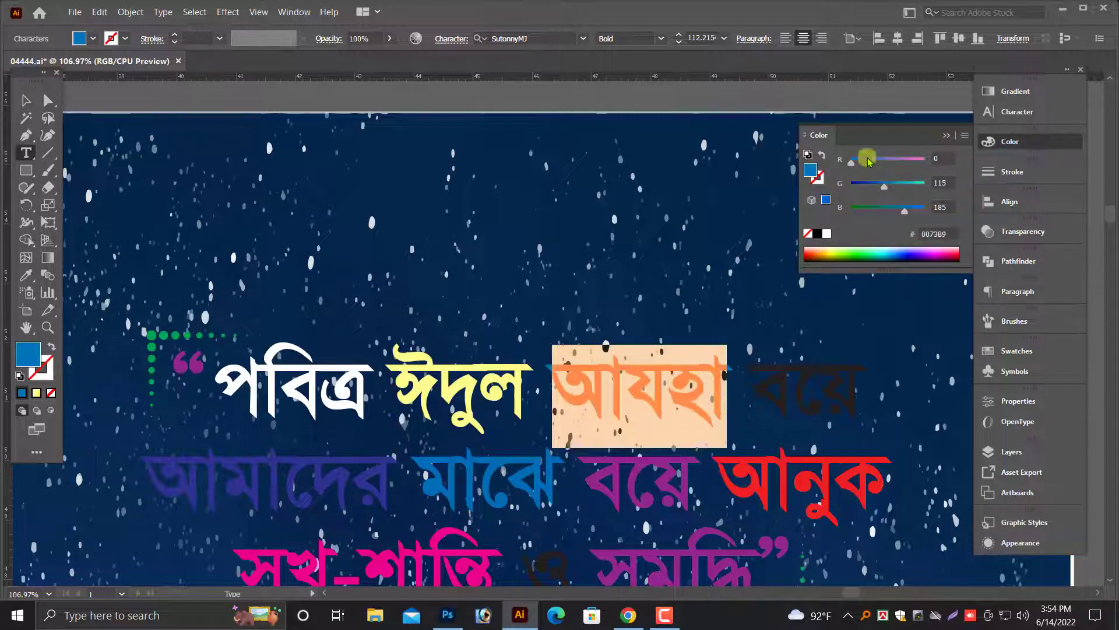
left_click_drag(868, 160, 926, 184)
left_click(904, 193)
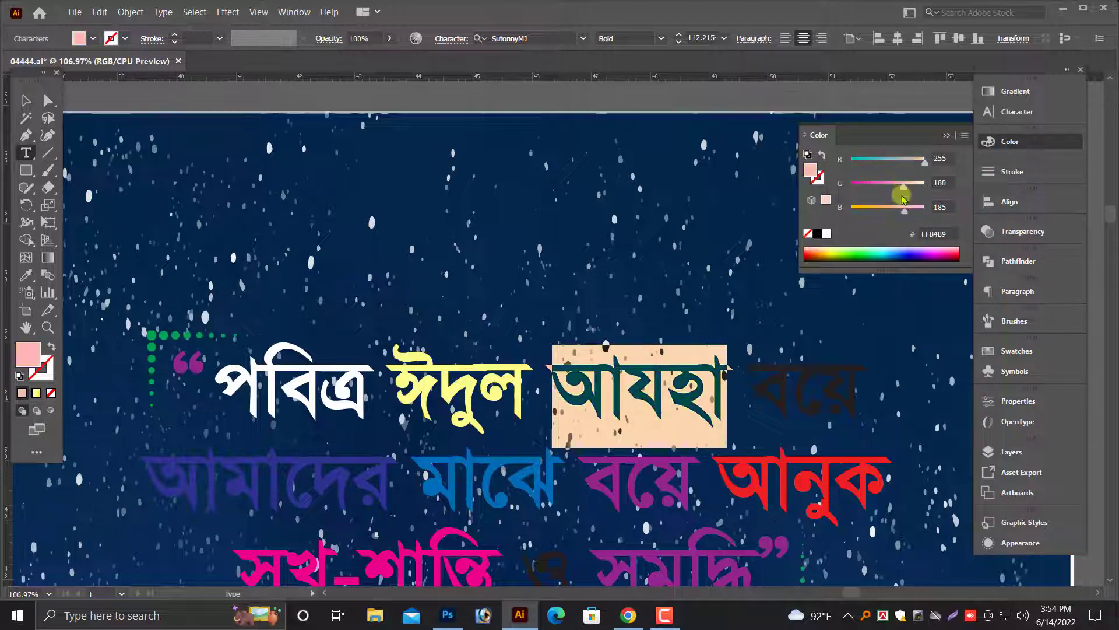
left_click(888, 188)
left_click(669, 409)
scroll(669, 405, "down", 3)
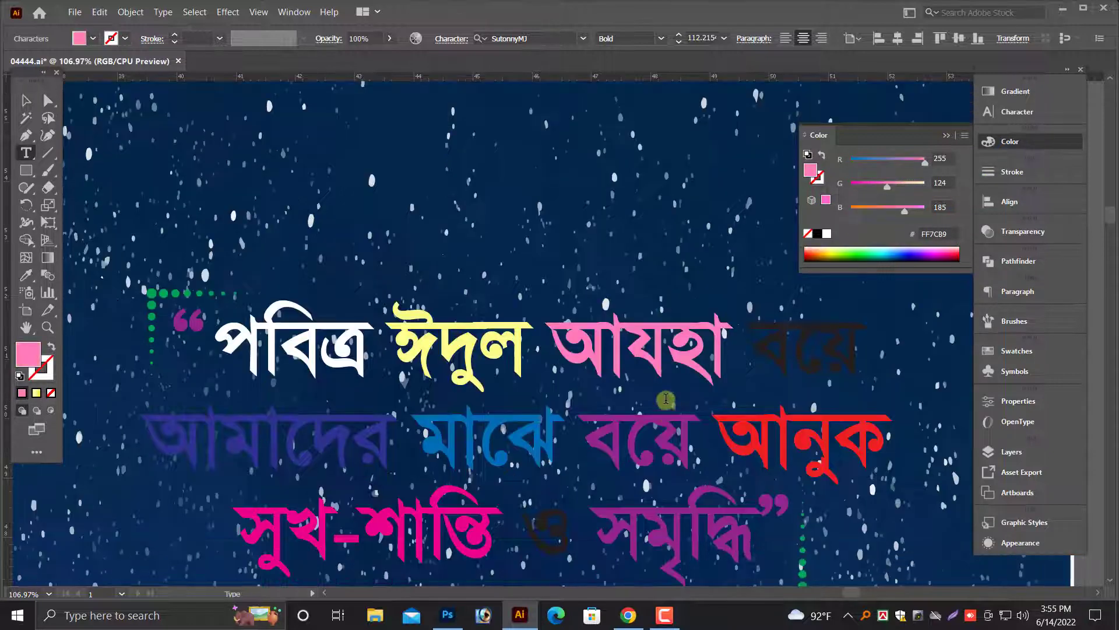
Step: Try a light yellow fill on the third word, আযহা, raising its green value to 255
double_click(574, 336)
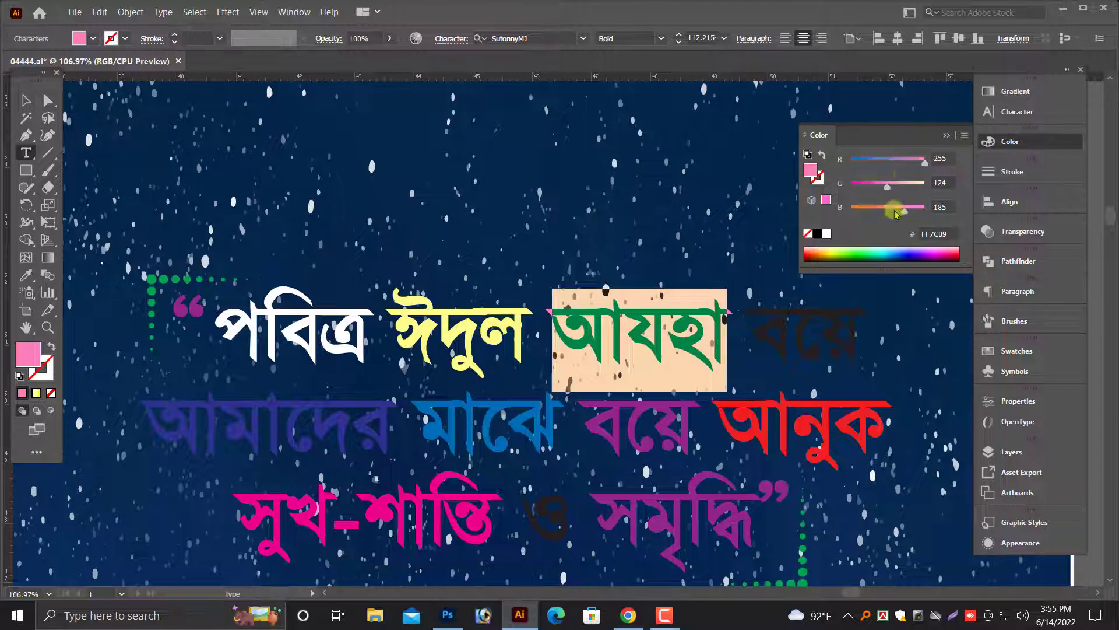
left_click_drag(892, 185, 944, 180)
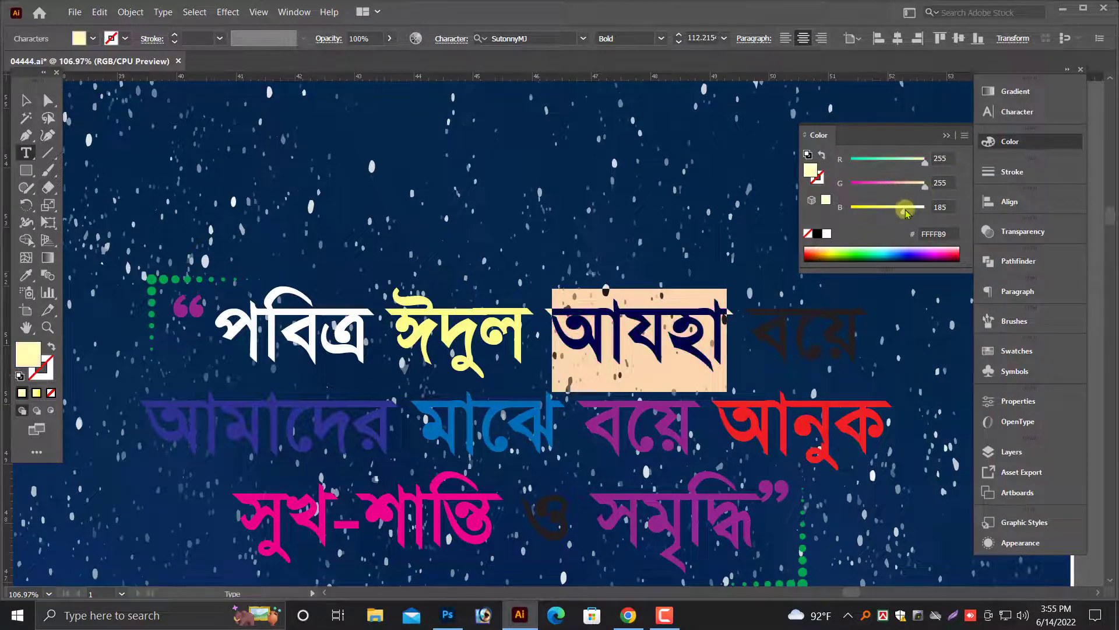
left_click(669, 345)
left_click_drag(560, 334, 735, 337)
left_click(729, 357)
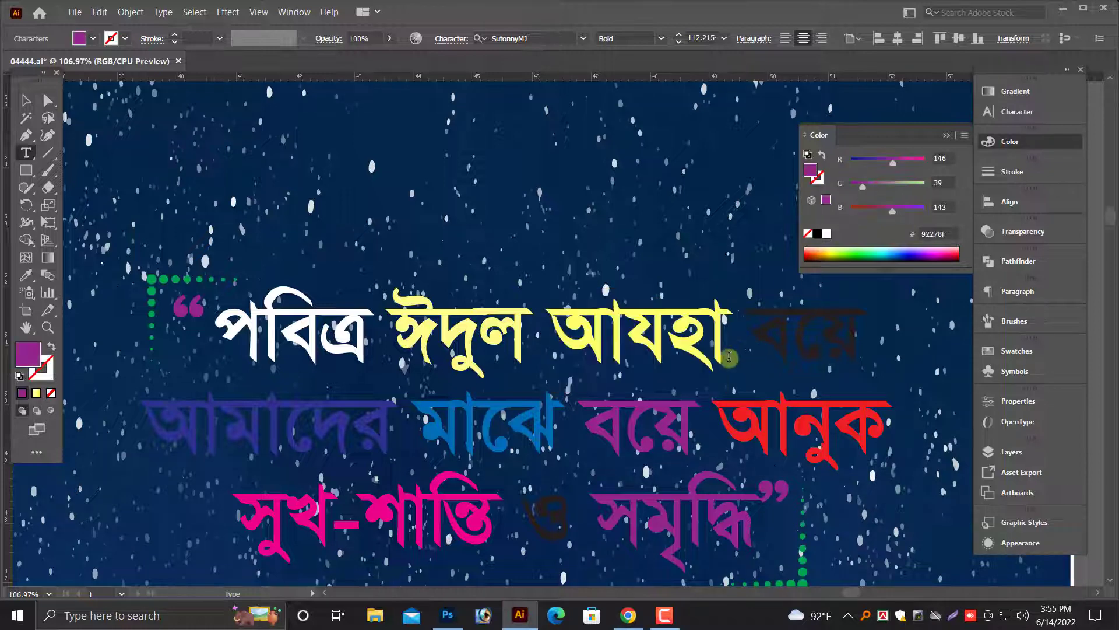
Step: Fill the greeting's third word, আযহা, with orange FFAE00
double_click(631, 348)
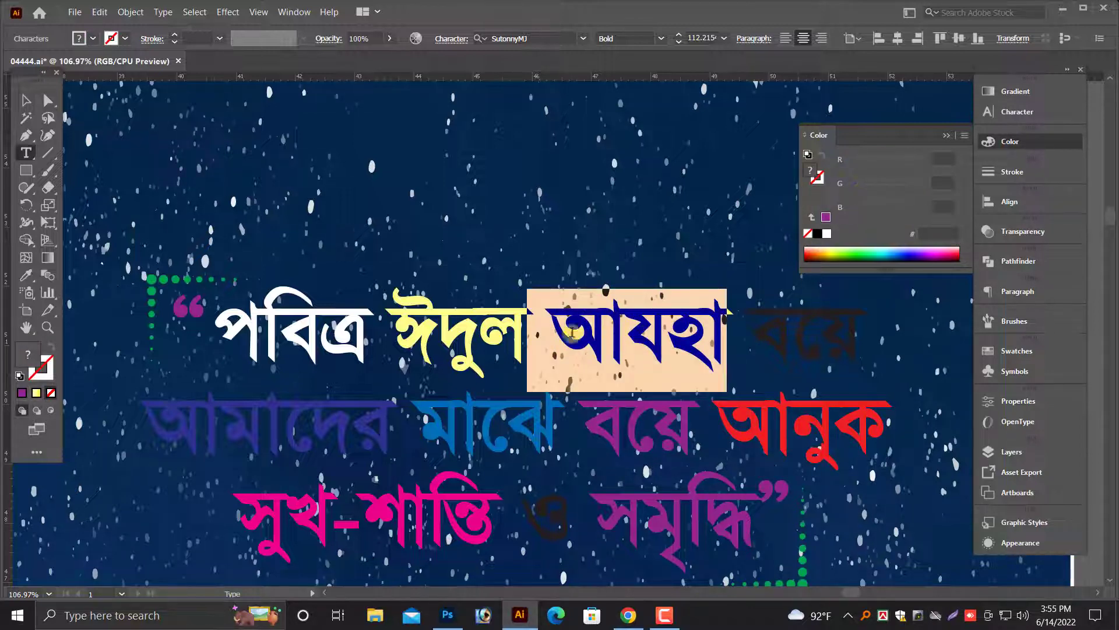
left_click_drag(552, 335, 728, 342)
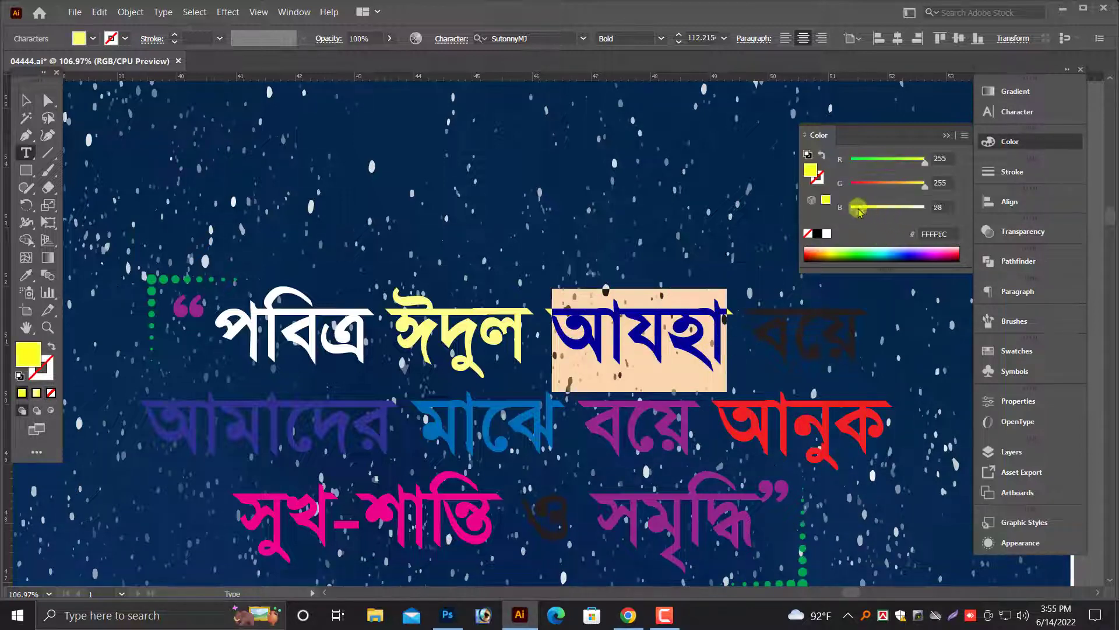
left_click_drag(859, 211, 850, 210)
left_click_drag(924, 185, 902, 185)
left_click(726, 350)
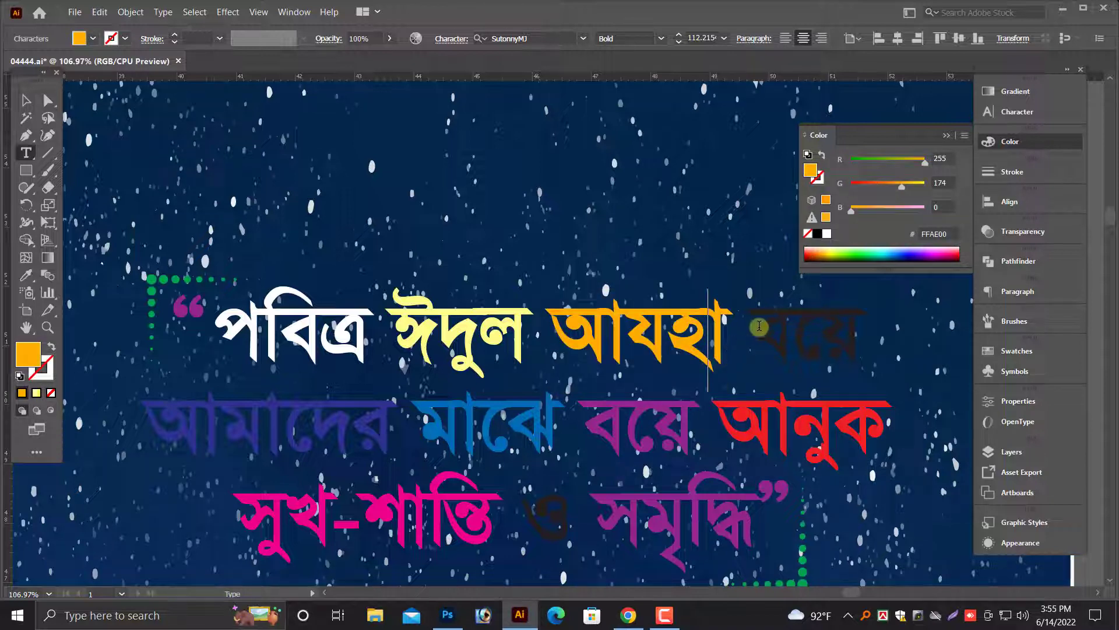
Step: Fill the last word of the greeting's first line, বয়ে, with white FFFFFF
left_click_drag(759, 326, 868, 403)
left_click_drag(798, 339, 845, 226)
left_click(826, 234)
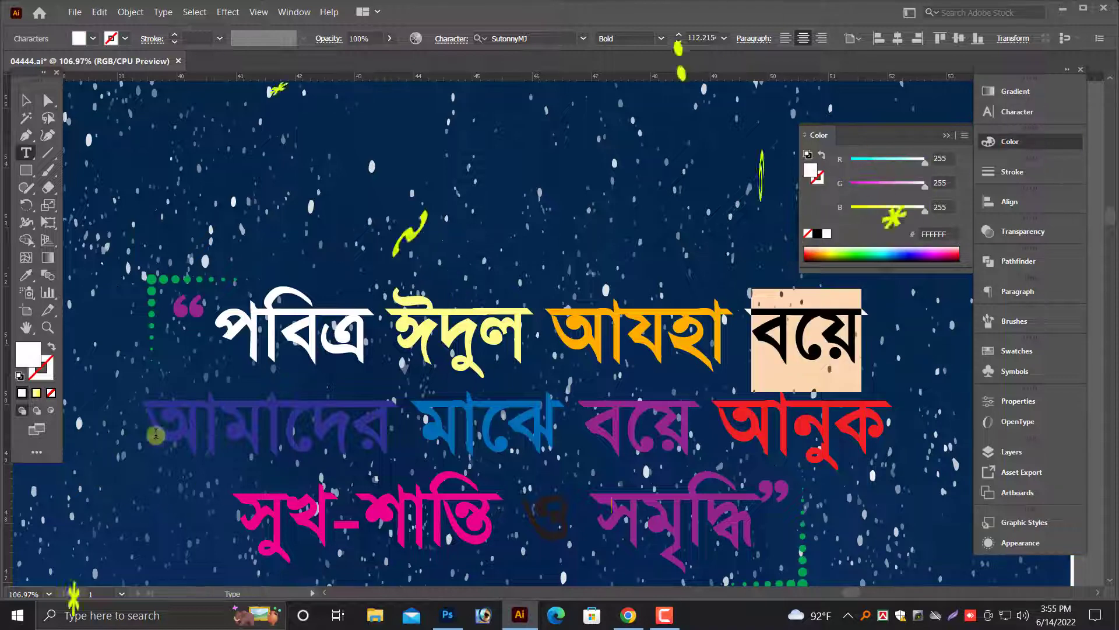
Step: Fill the first two words of the greeting's second line, আমাদের মাঝে, with light yellow FFFF80
left_click_drag(150, 429, 557, 449)
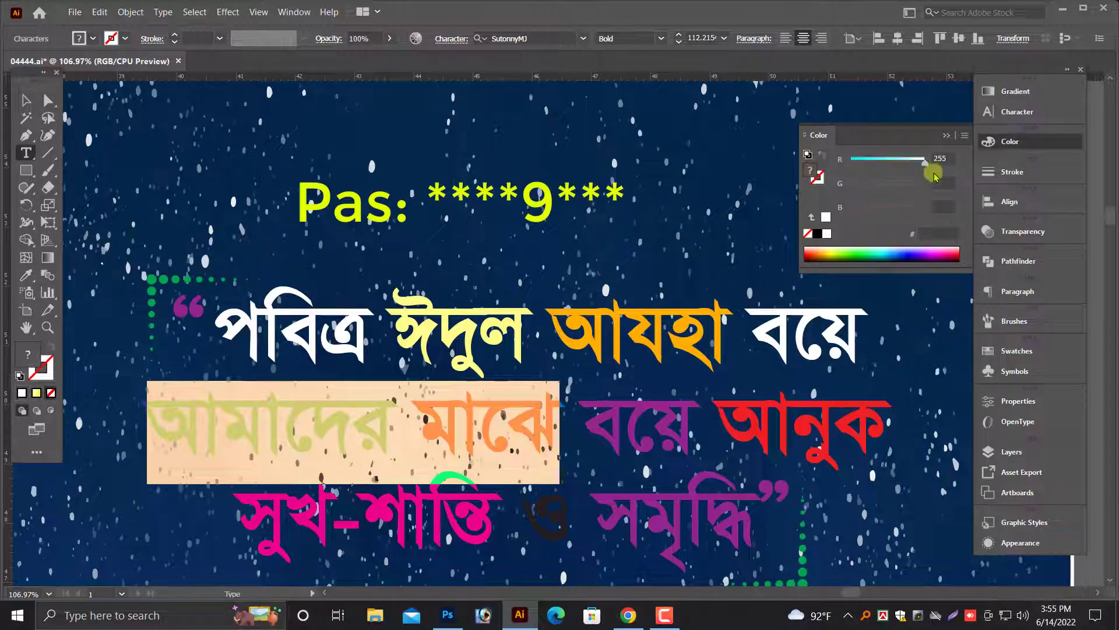
left_click_drag(934, 177, 933, 178)
left_click(420, 450)
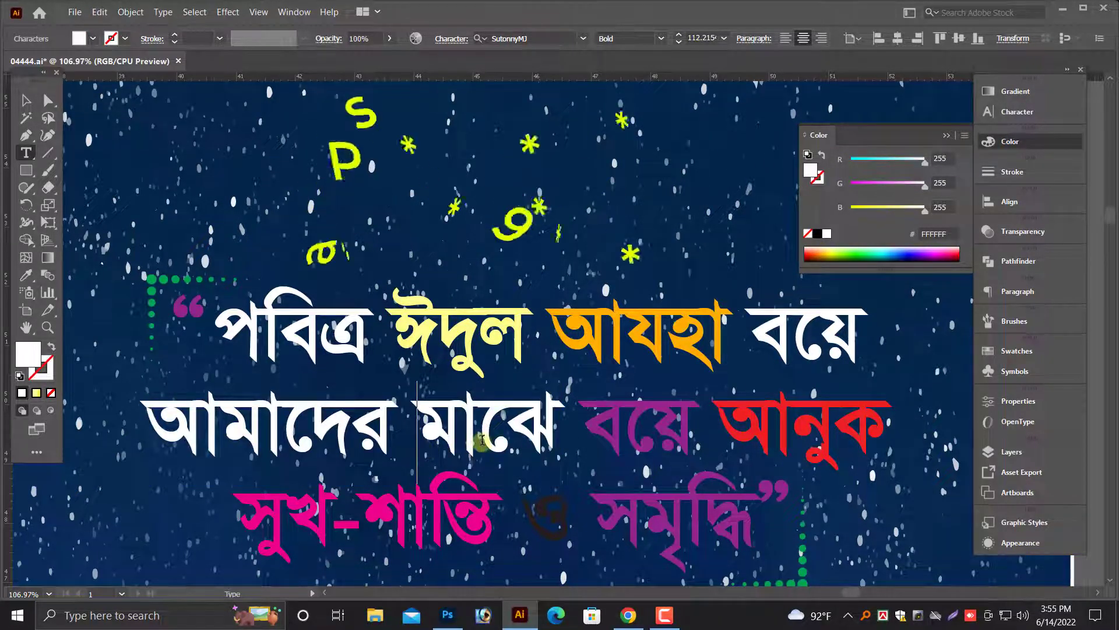
left_click_drag(549, 432, 75, 415)
left_click_drag(903, 212, 888, 210)
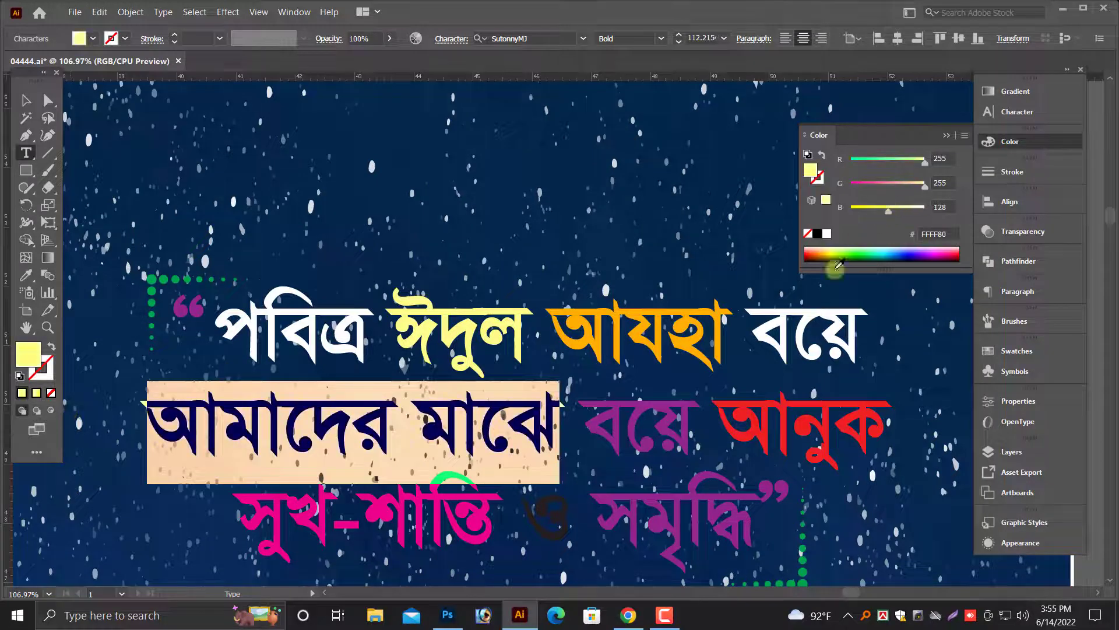
Step: Fill the second line's last two words, বয়ে আনুক, with white FFFFFF and the third line's সুখ-শান্তি with orange FF9868
left_click_drag(604, 415, 893, 446)
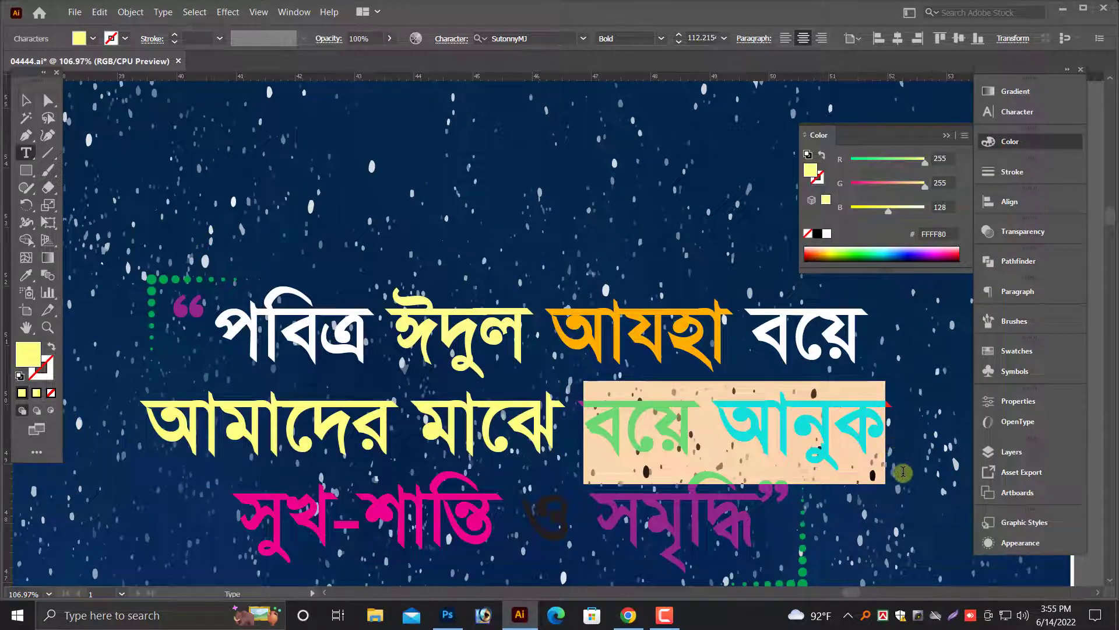
left_click(827, 233)
scroll(501, 408, "down", 2)
left_click_drag(499, 466, 174, 464)
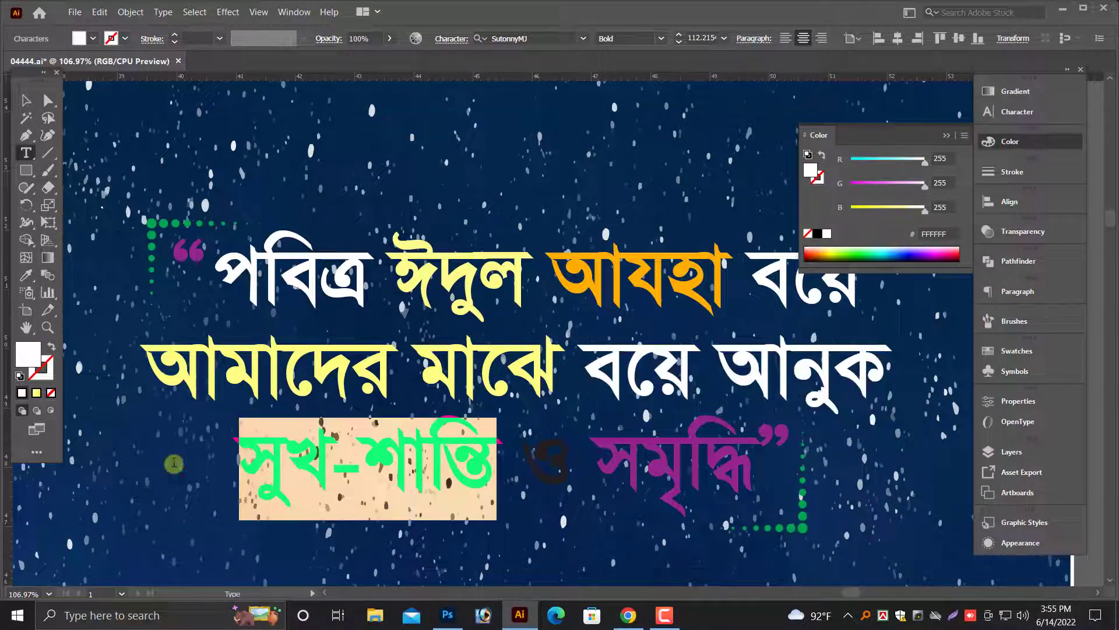
left_click_drag(862, 186, 891, 188)
left_click(603, 462)
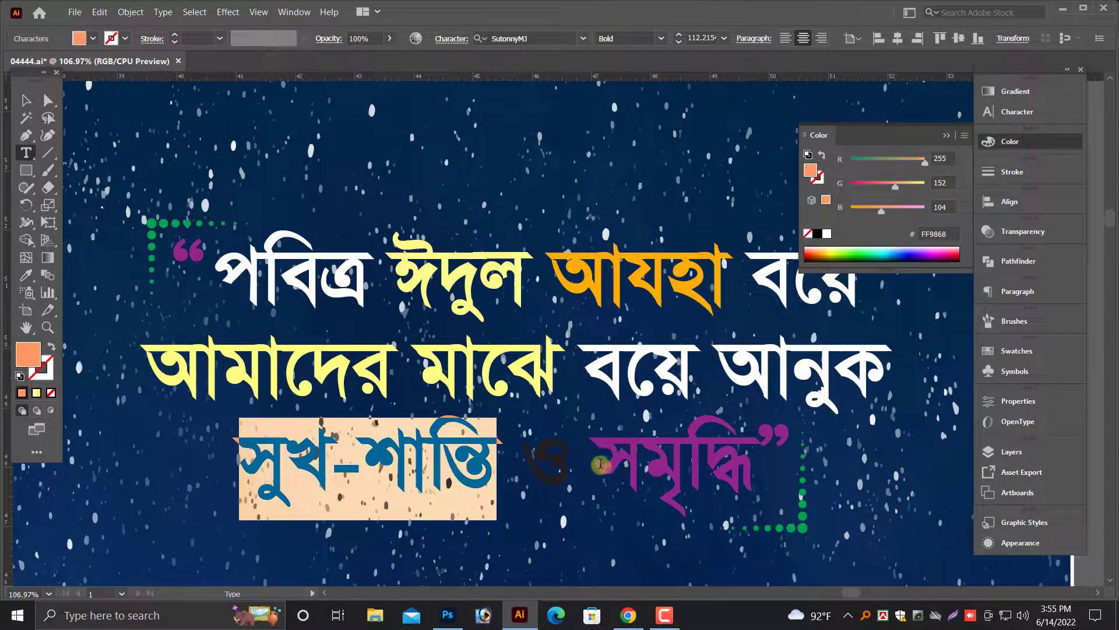
Step: Fill the rest of the greeting's third line, ও সমৃদ্ধি and the closing quote mark, with light orange FFD26C
left_click_drag(515, 466, 791, 467)
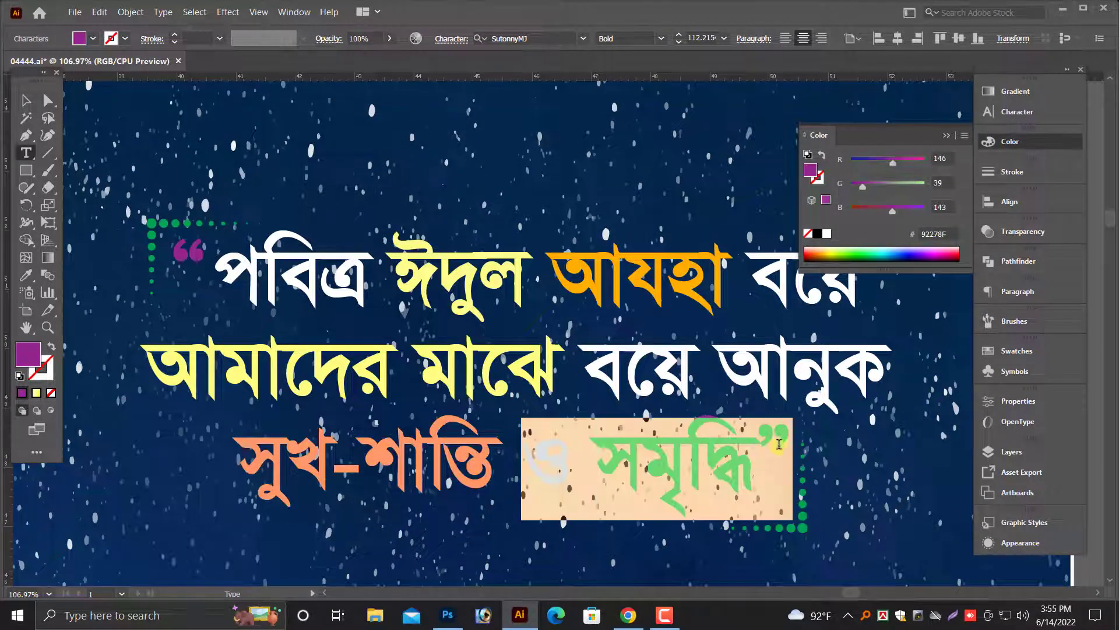
left_click(827, 233)
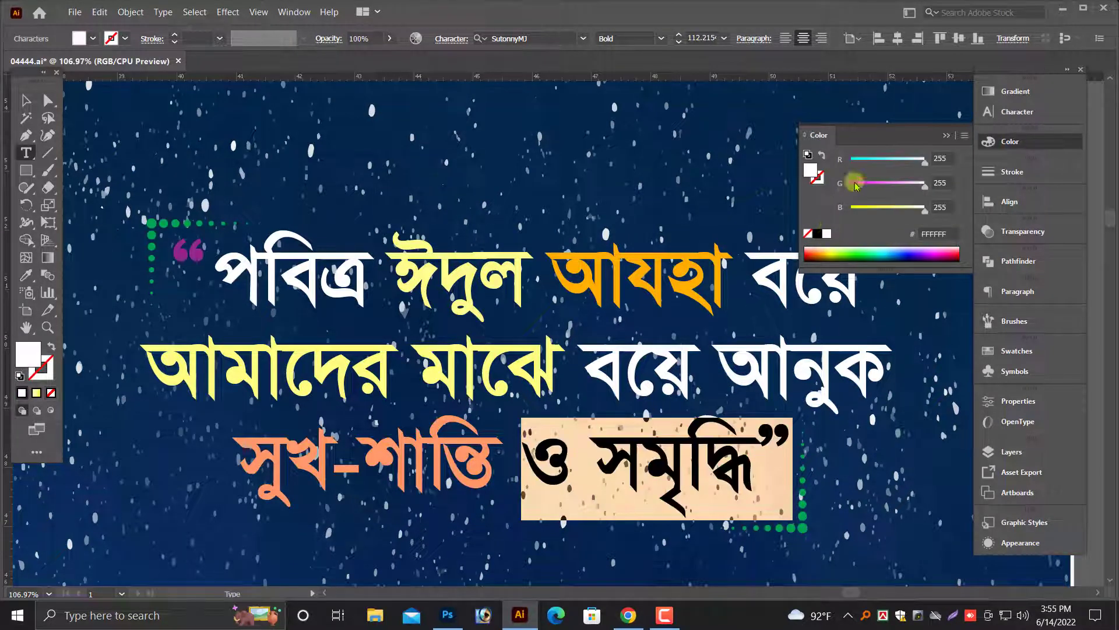
left_click(892, 207)
left_click(714, 441)
scroll(785, 423, "down", 1)
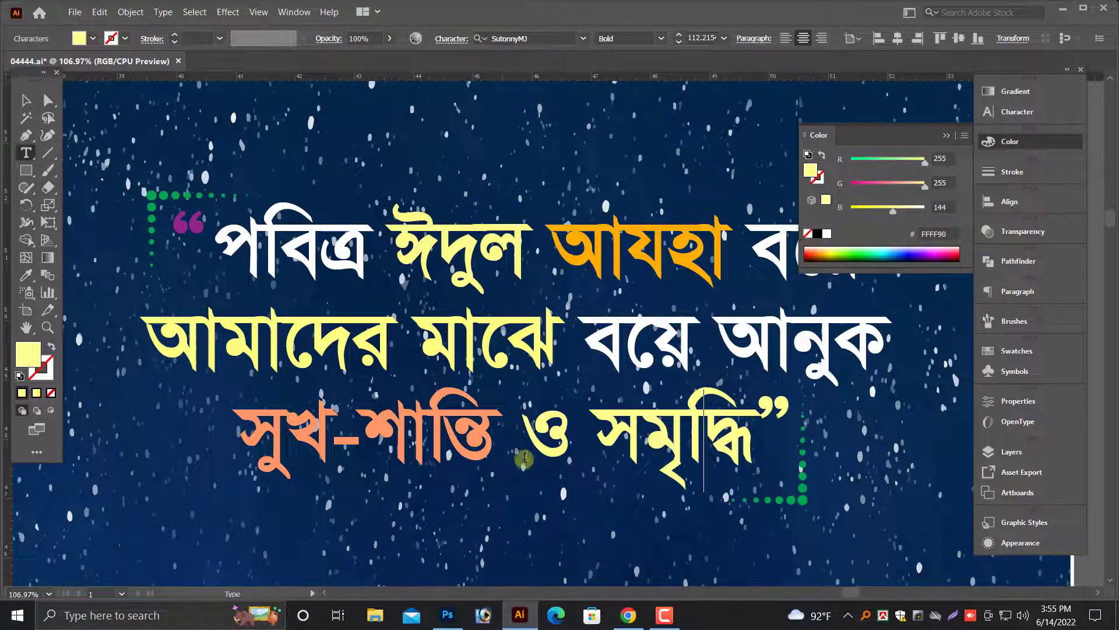
left_click_drag(524, 458, 795, 440)
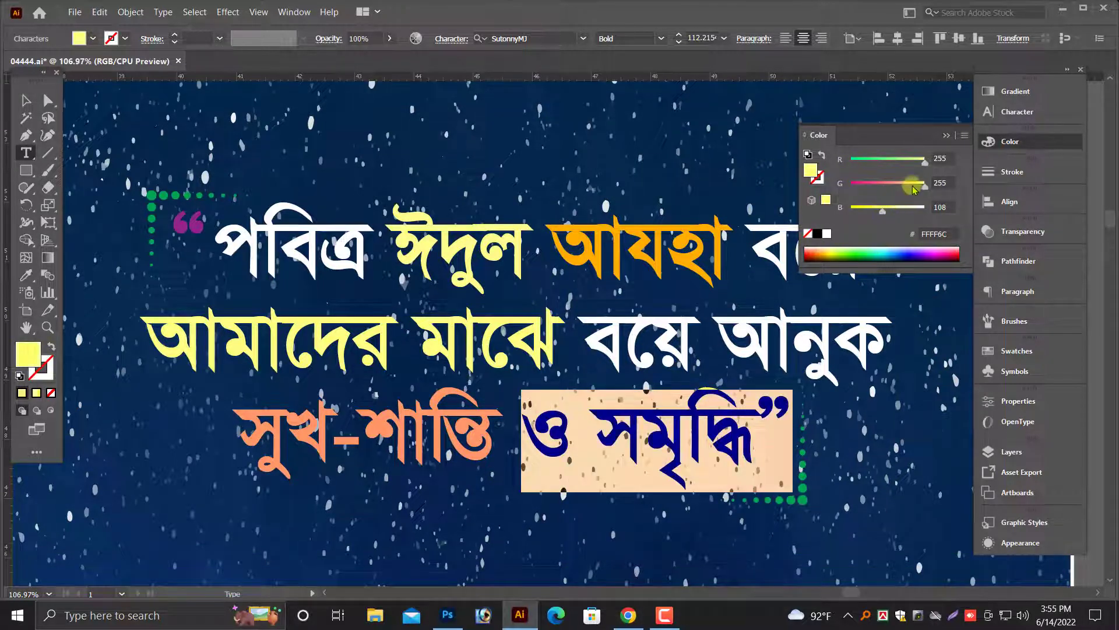
left_click(913, 186)
left_click(690, 441)
Step: Colour the strokes of both dotted corner brackets around the greeting white FFFFFF
left_click(26, 100)
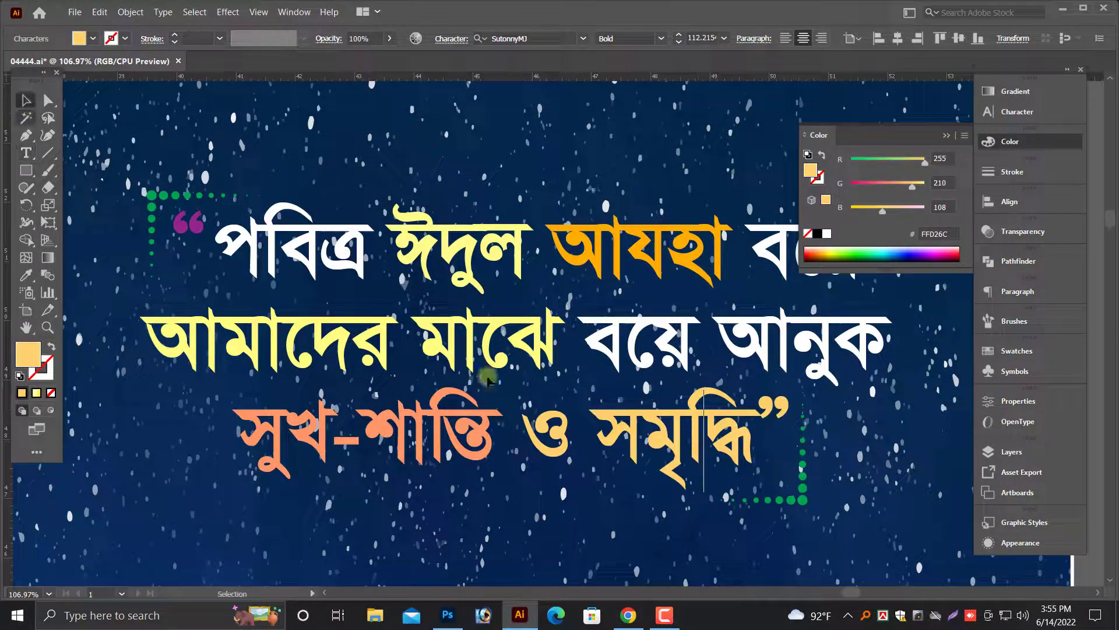
left_click(796, 501)
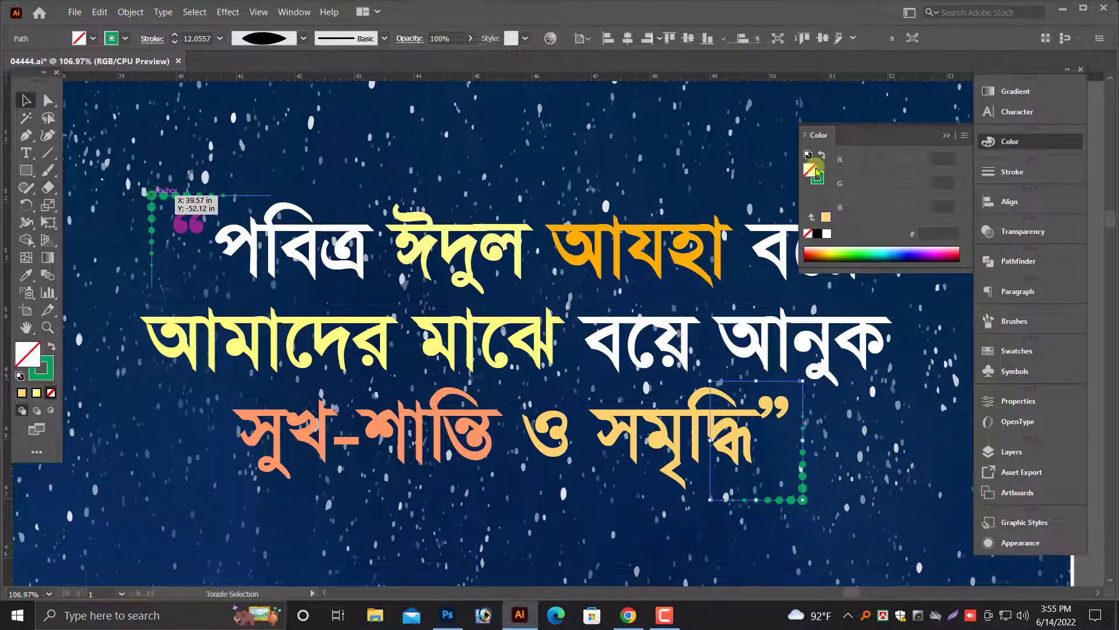
left_click(817, 175)
left_click(827, 233)
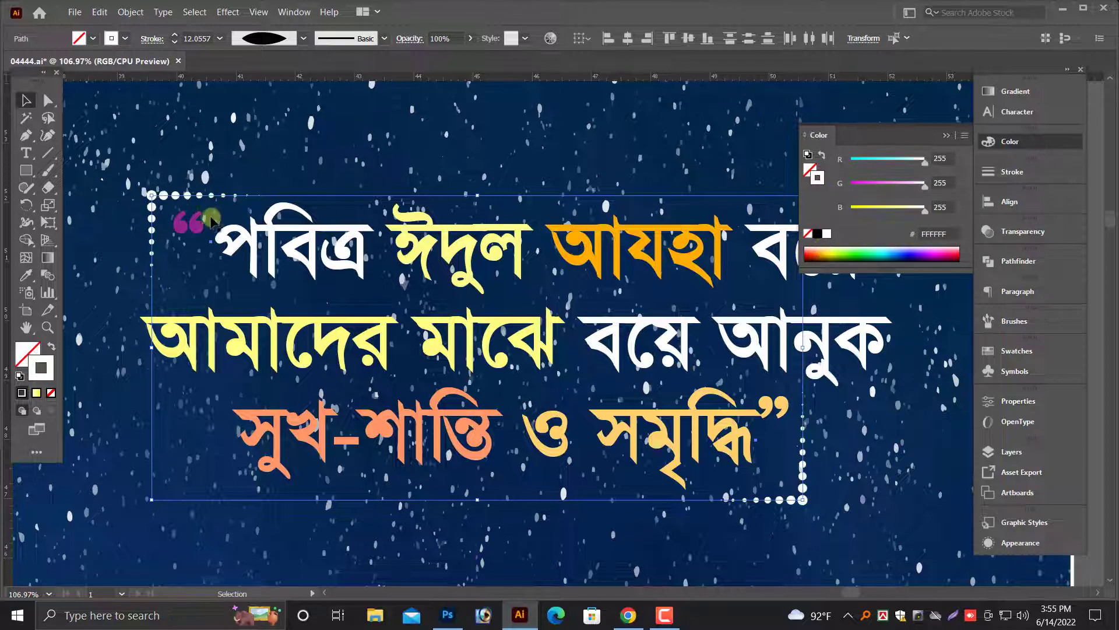
Step: Move the Eid lettering up slightly, closer to the Bengali greeting above it
key("ctrl+minus")
key("ctrl+minus")
key("ctrl+minus")
key("ctrl+minus")
key("ctrl+minus")
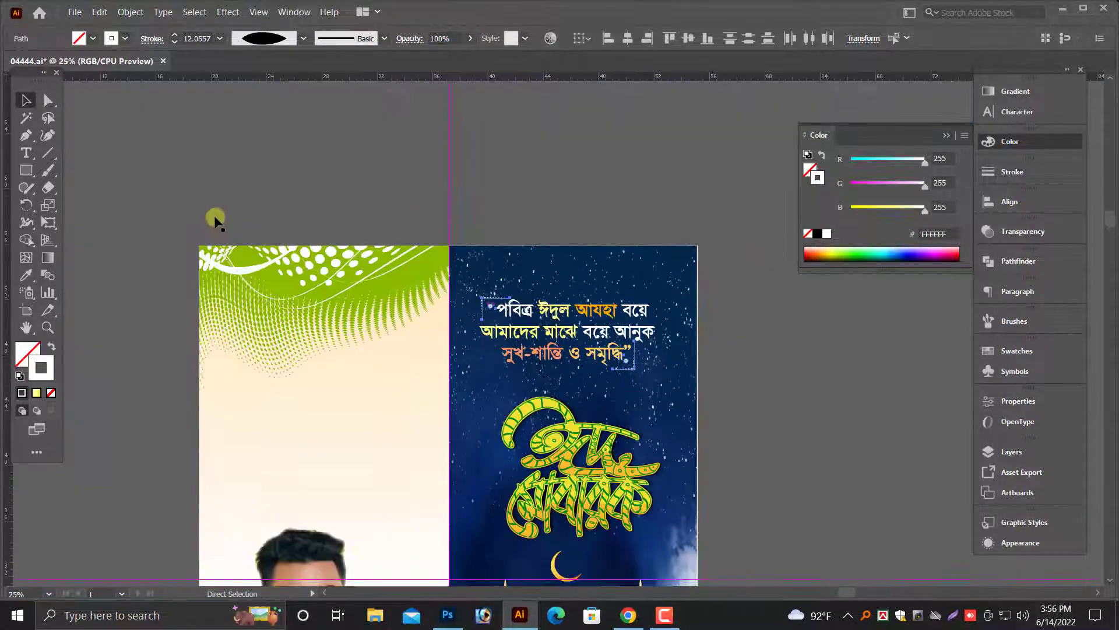
key("v")
scroll(596, 410, "down", 5)
left_click(610, 286)
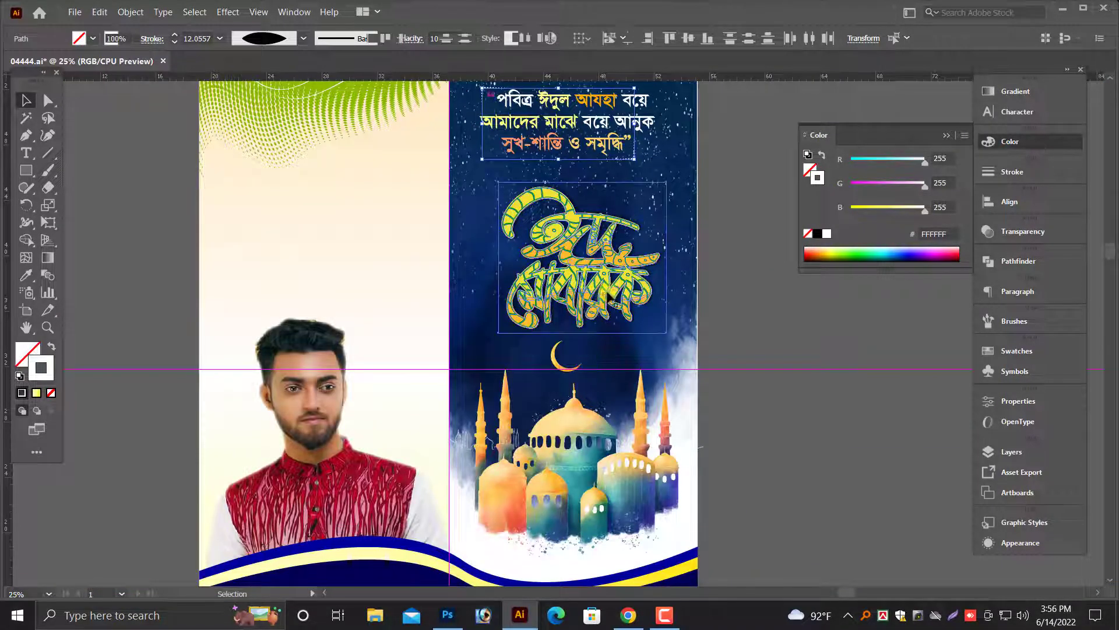
left_click_drag(618, 285, 617, 273)
left_click(750, 317)
Step: Enlarge the mosque sketch image from the pasteboard and place it on the poster's cream half, above the man's portrait
key("ctrl+minus")
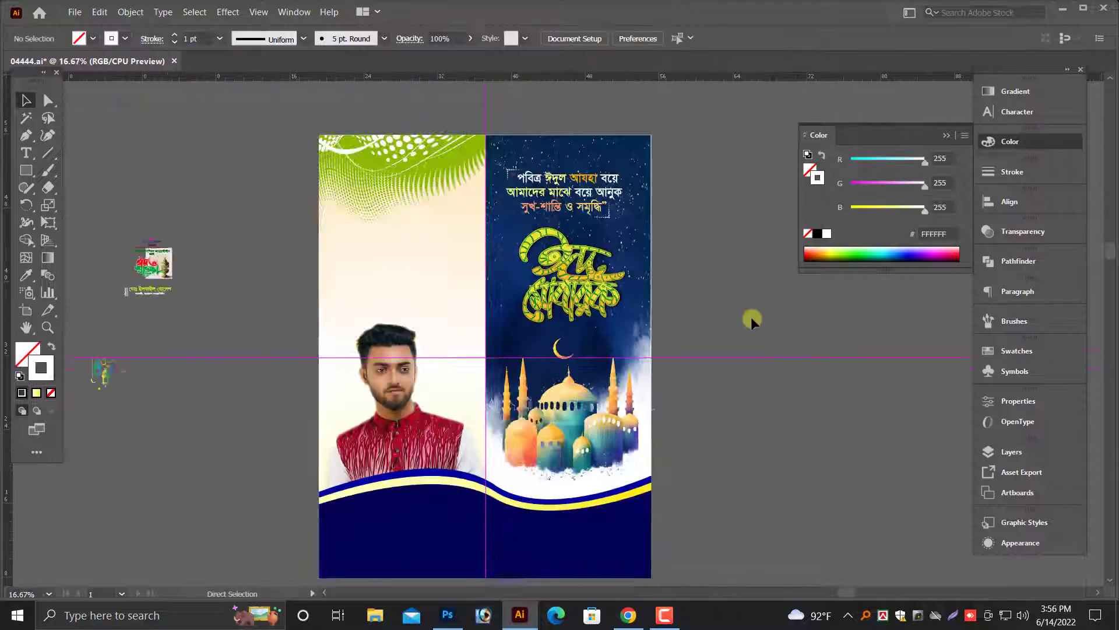
key("alt+space")
left_click_drag(237, 307, 335, 319)
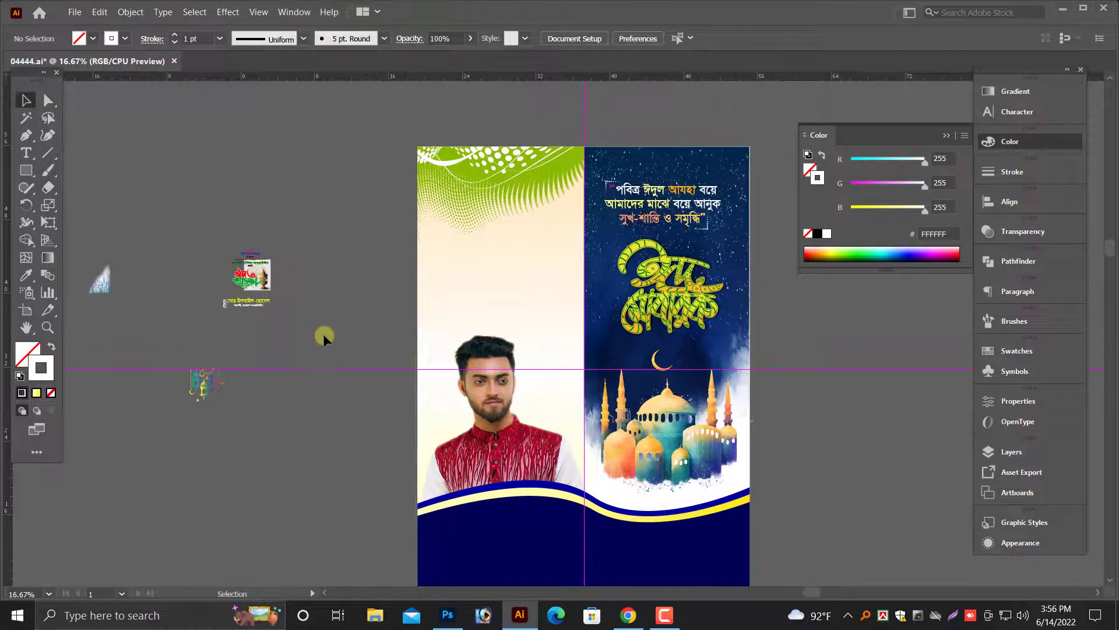
scroll(317, 343, "up", 1)
left_click(111, 331)
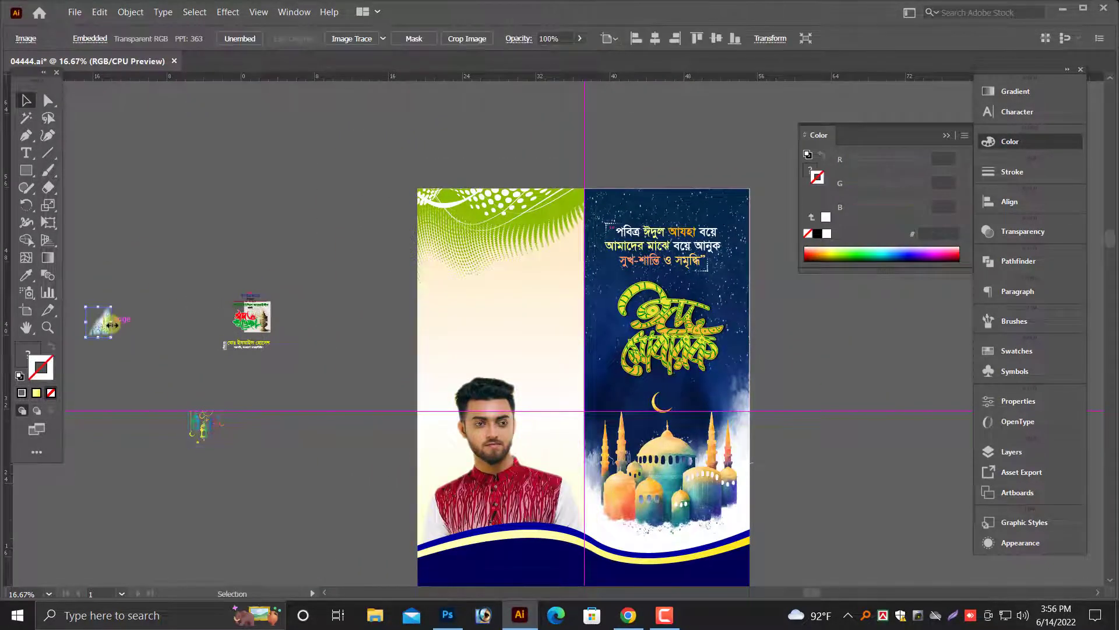
left_click_drag(112, 324, 256, 358)
left_click_drag(180, 353, 509, 319)
Step: Set the mosque sketch's blending mode to Multiply
key("ctrl+plus")
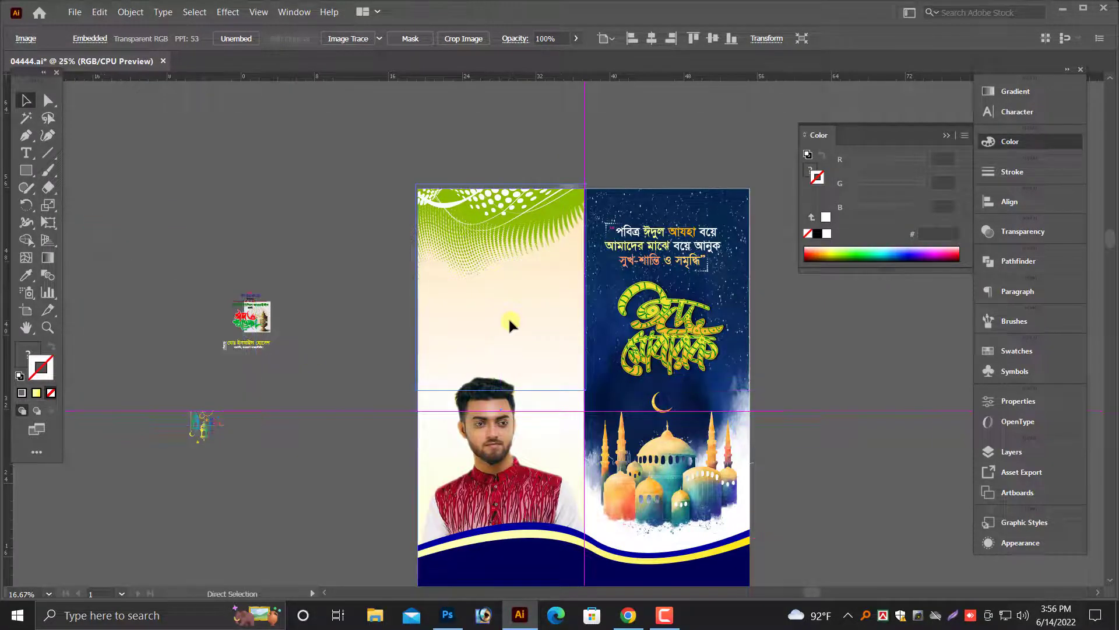
key("ctrl+plus")
scroll(524, 322, "down", 4)
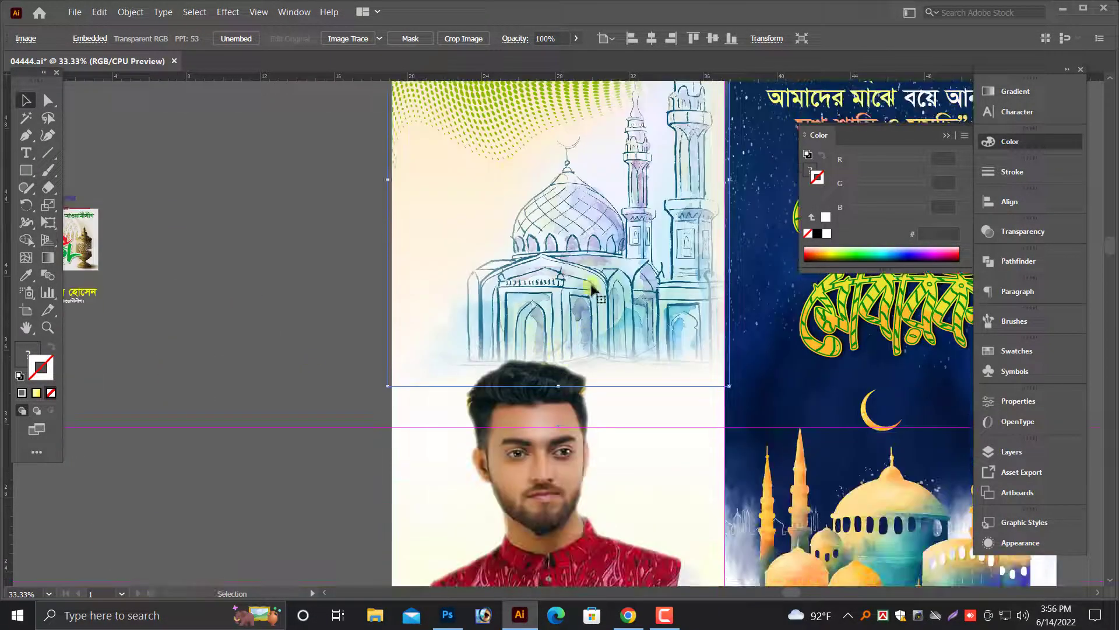
scroll(679, 347, "up", 1)
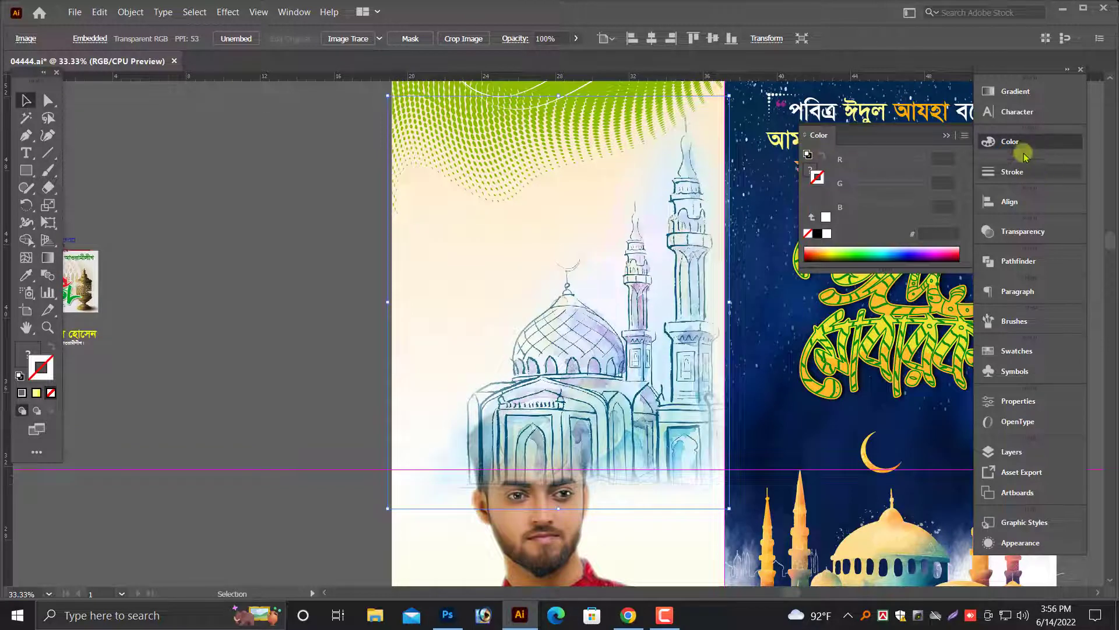
left_click(1054, 232)
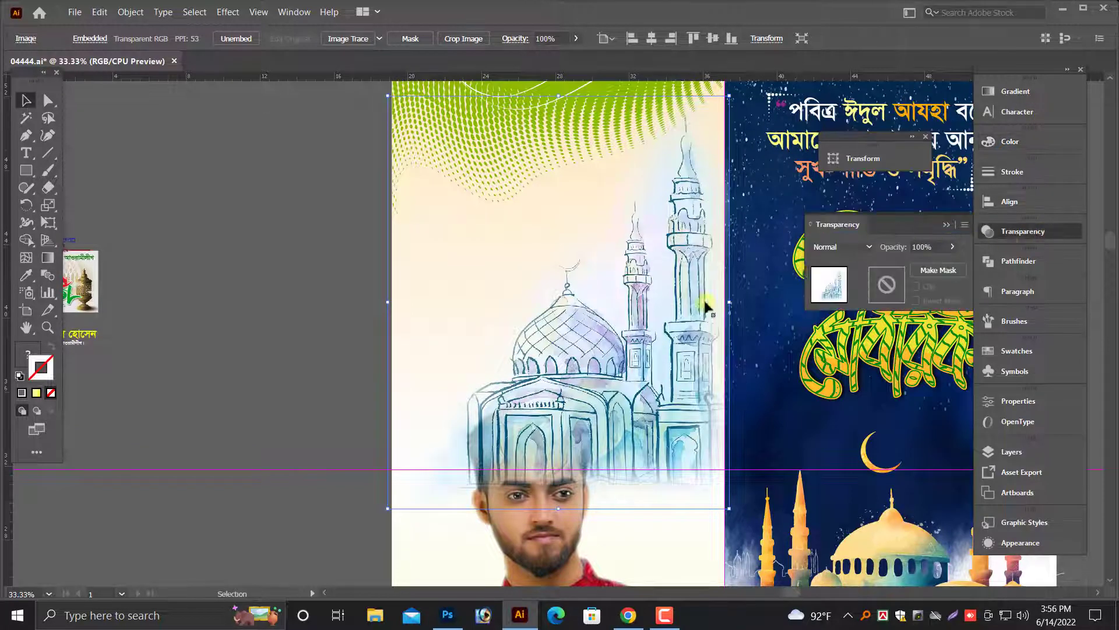
key("ctrl+minus")
left_click_drag(591, 342, 506, 296)
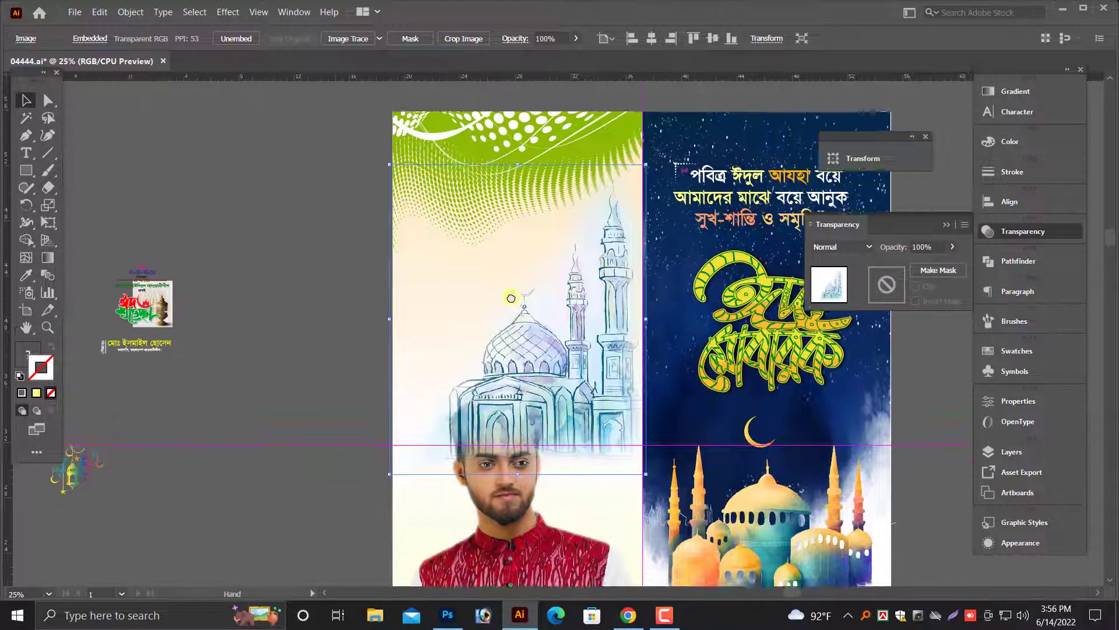
left_click(846, 247)
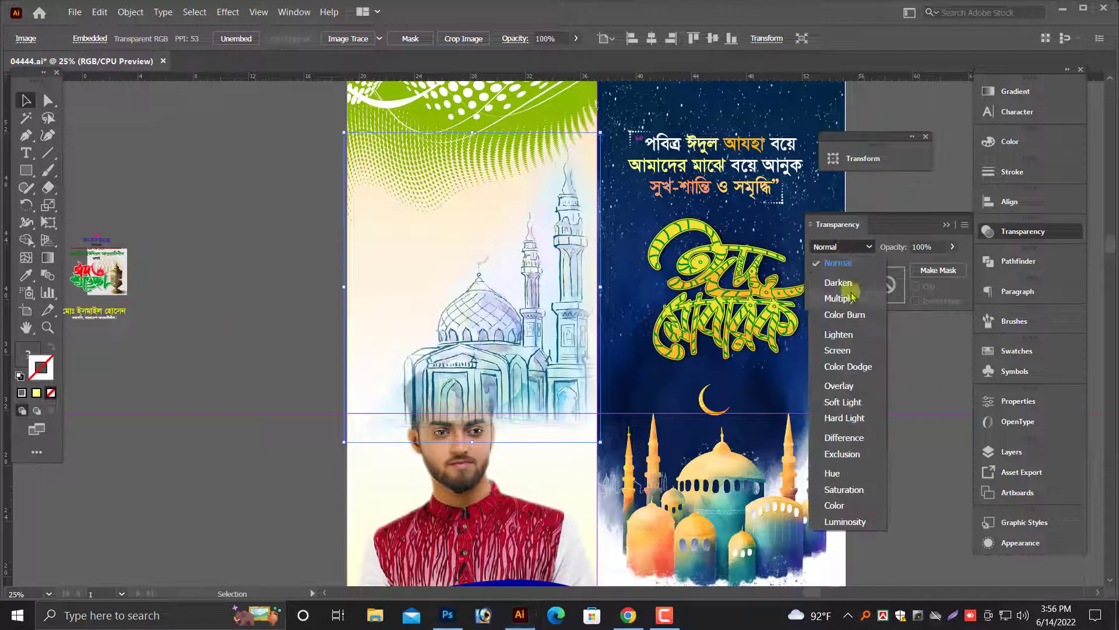
left_click(839, 298)
Step: Scale the mosque sketch down to about 17.93 by 21.67 in, nudge it slightly downward and deselect it
scroll(783, 287, "up", 2)
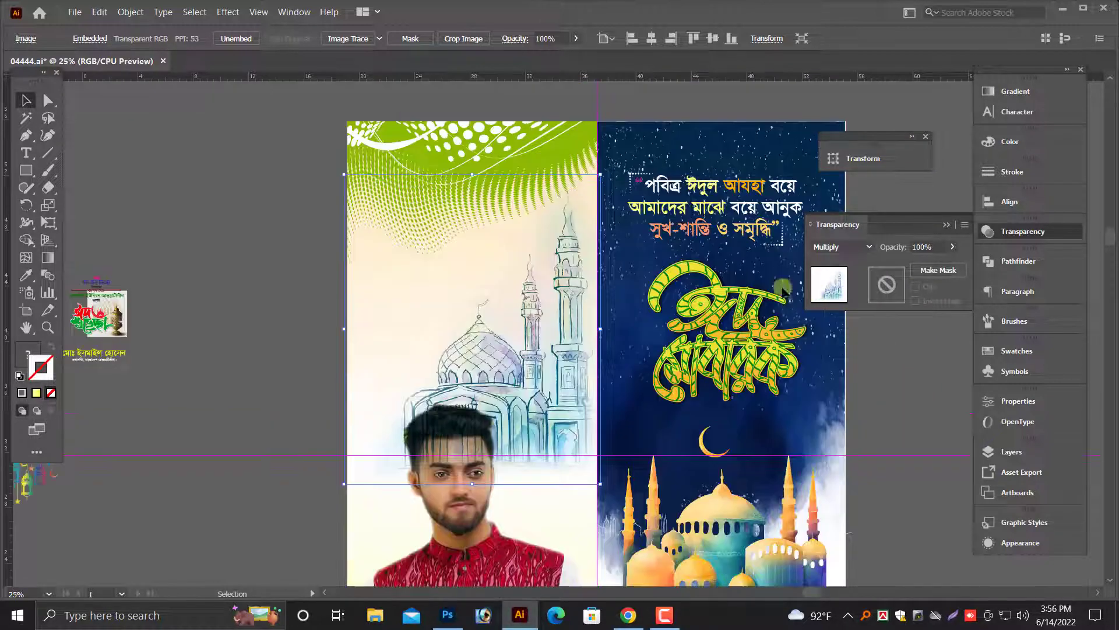
scroll(408, 261, "up", 1)
left_click_drag(344, 202, 351, 205)
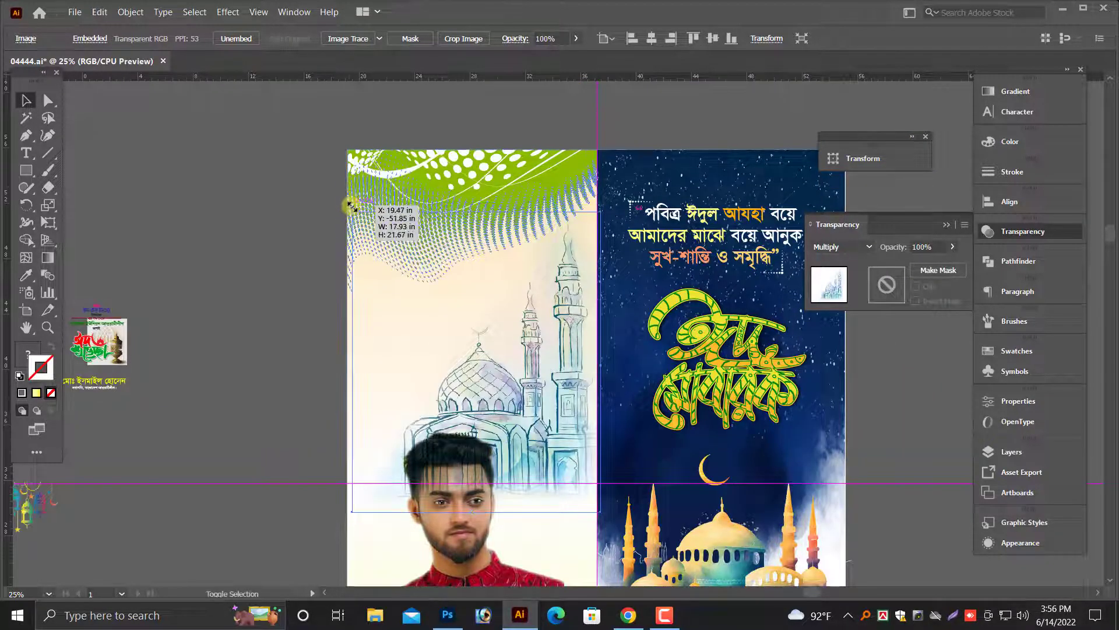
left_click_drag(356, 255, 361, 255)
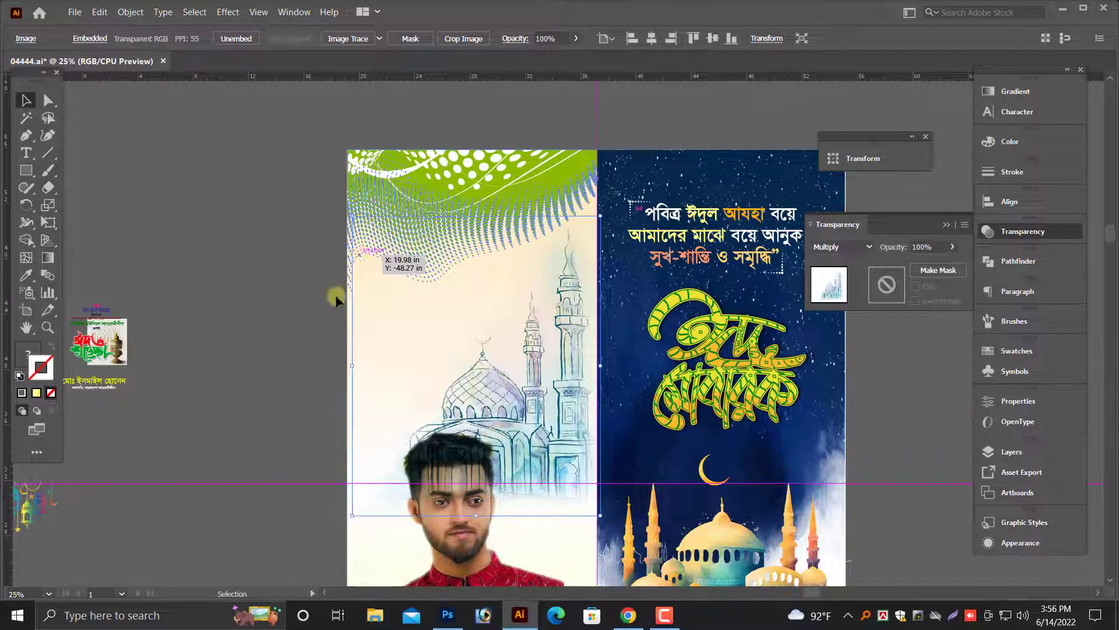
scroll(441, 487, "down", 4)
scroll(542, 317, "down", 1)
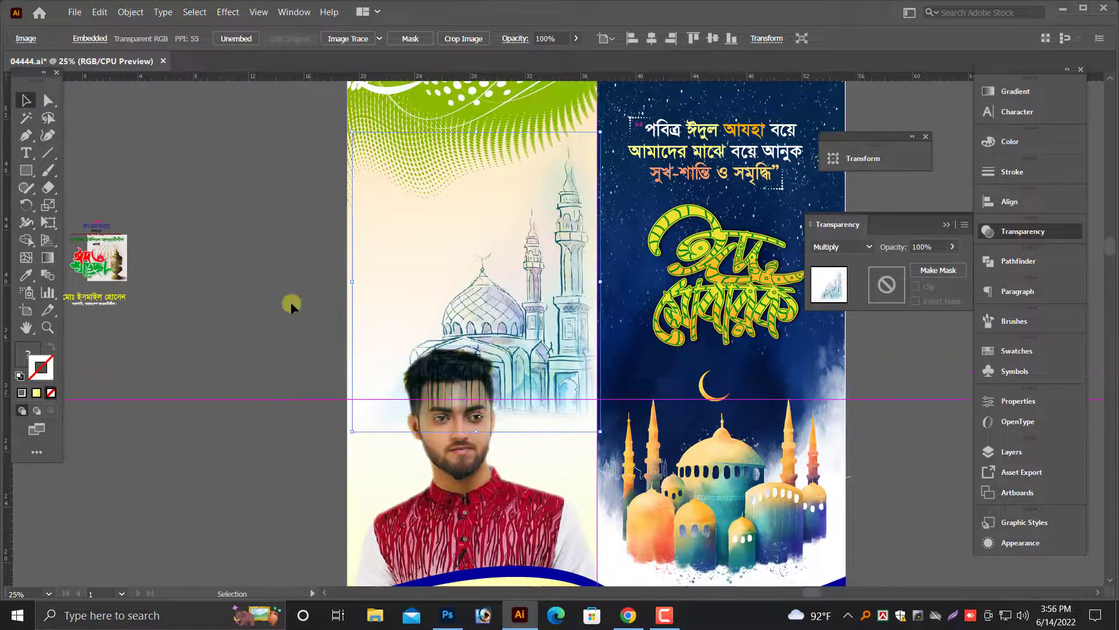
left_click(329, 343)
scroll(332, 342, "up", 2)
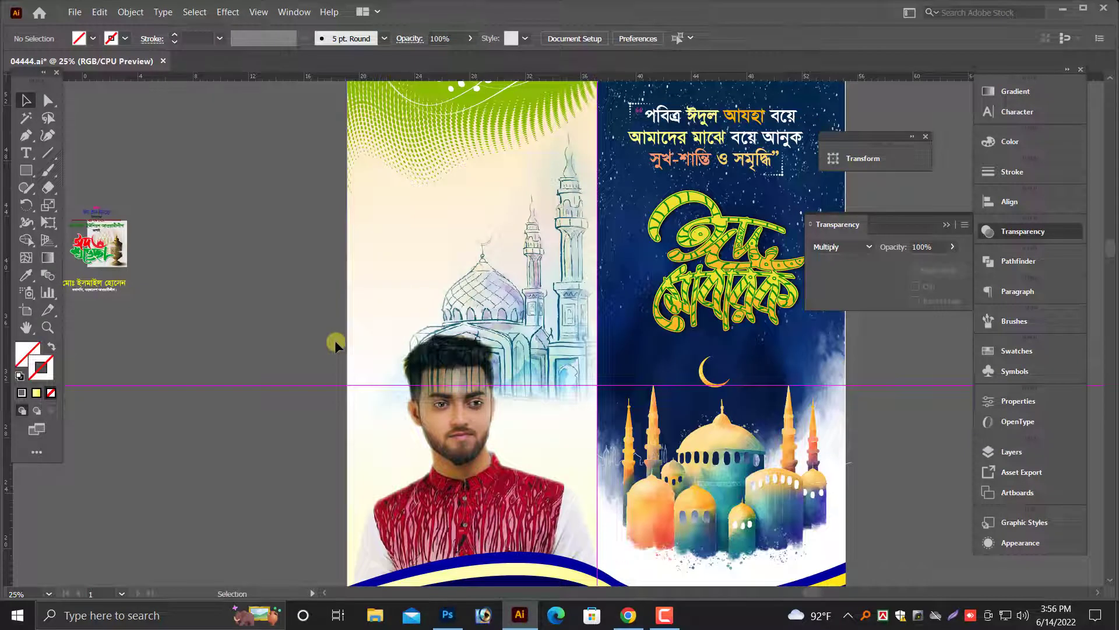
left_click(964, 609)
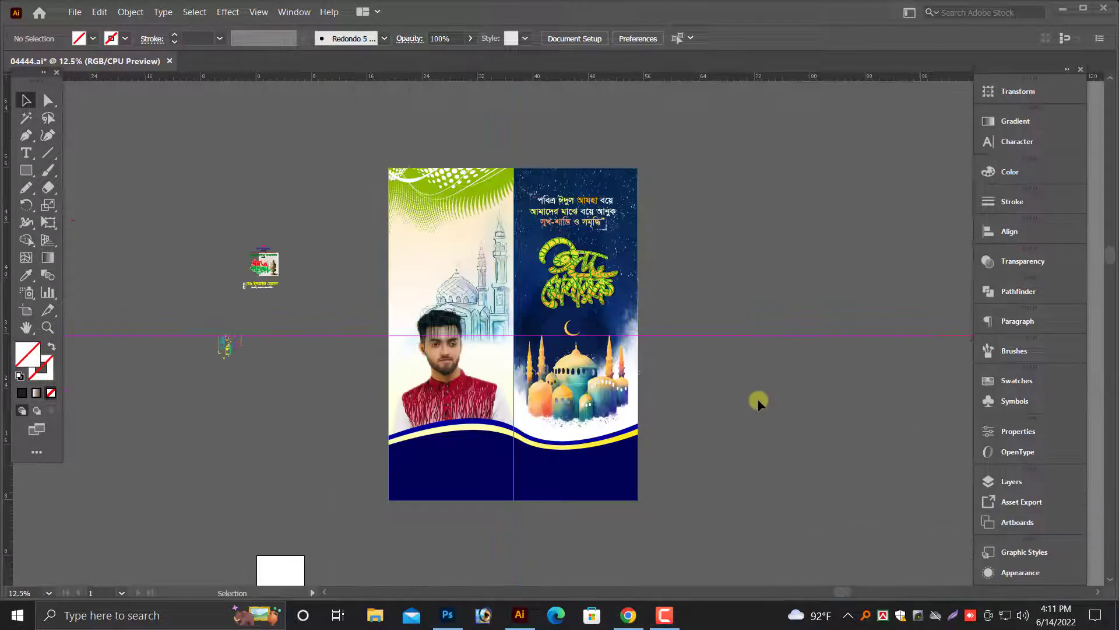
Step: Scale the mosque sketch down to about 17.27 by 20.88 in and send it to the back of the stack
scroll(757, 403, "up", 3)
left_click(460, 448)
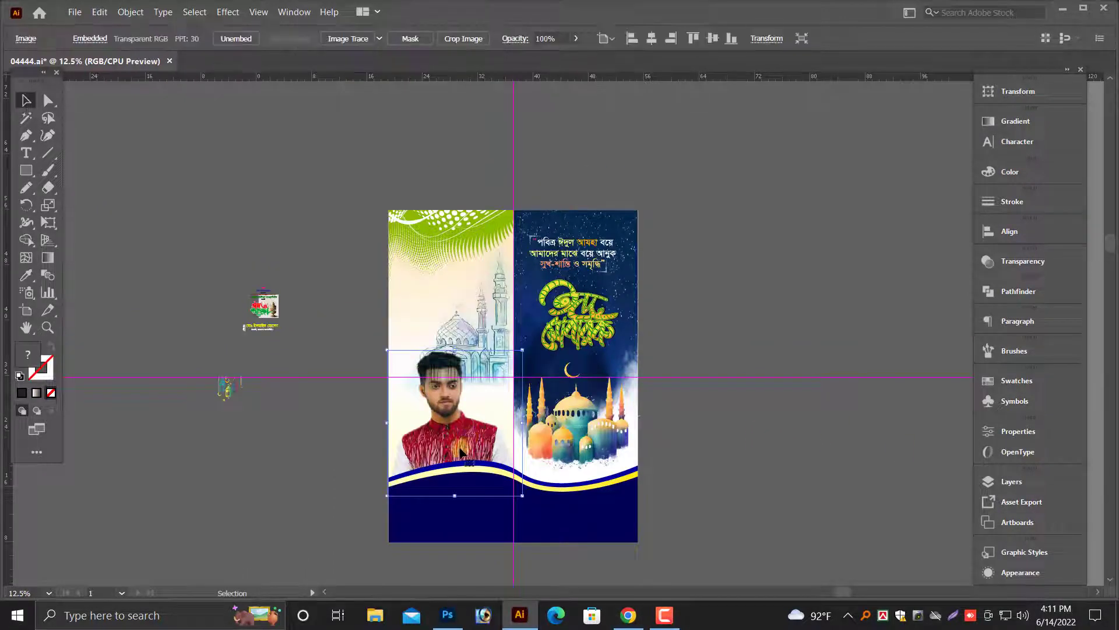
scroll(495, 392, "up", 5)
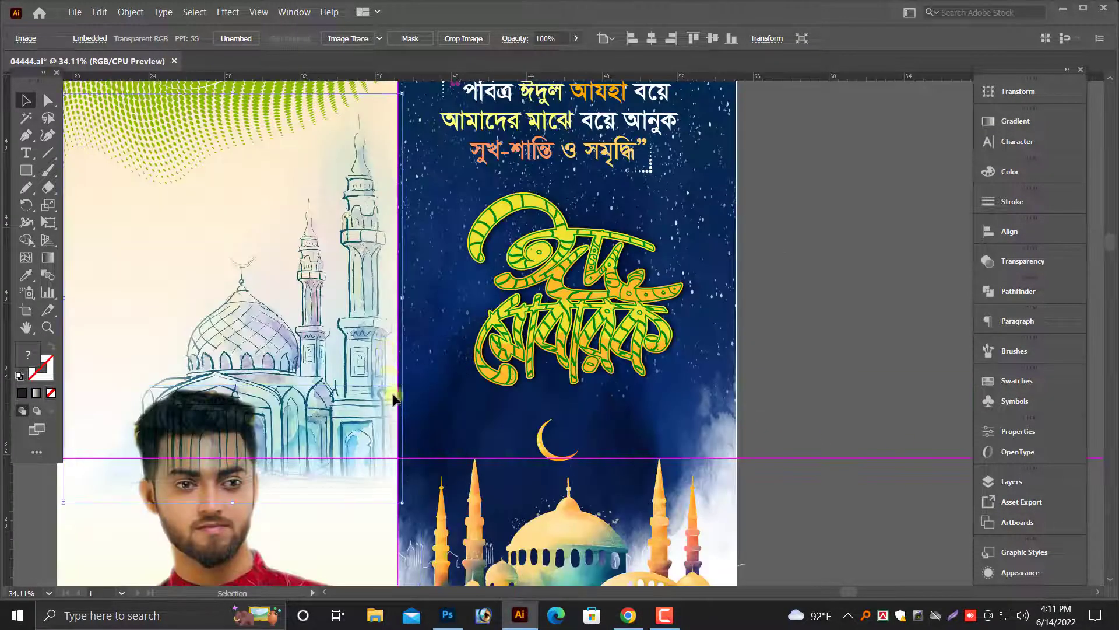
left_click_drag(401, 505, 392, 488)
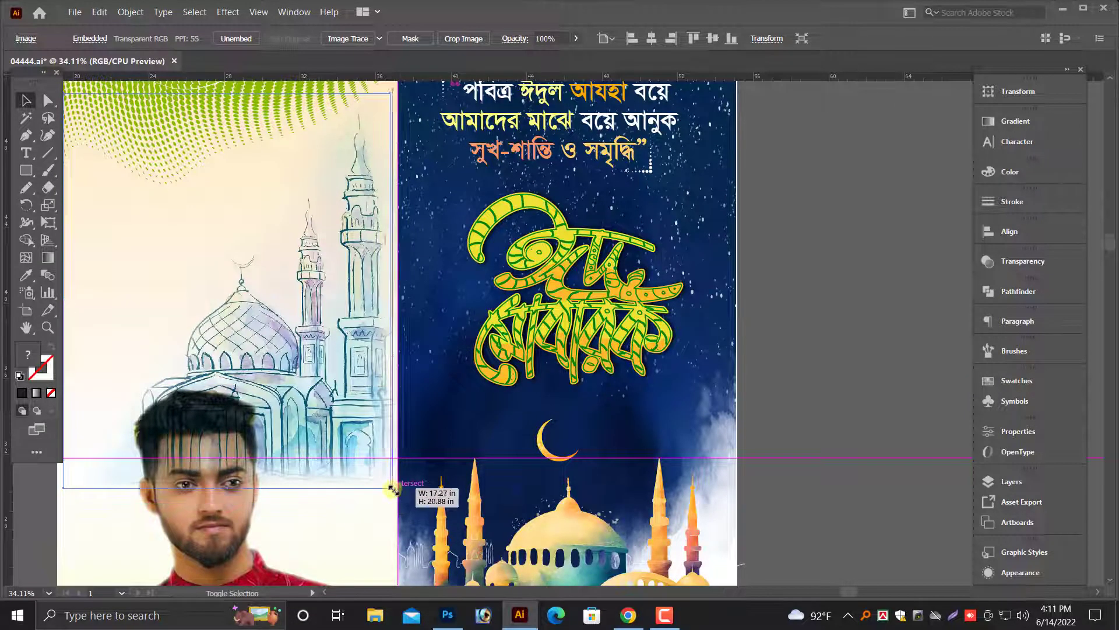
key("ctrl+minus")
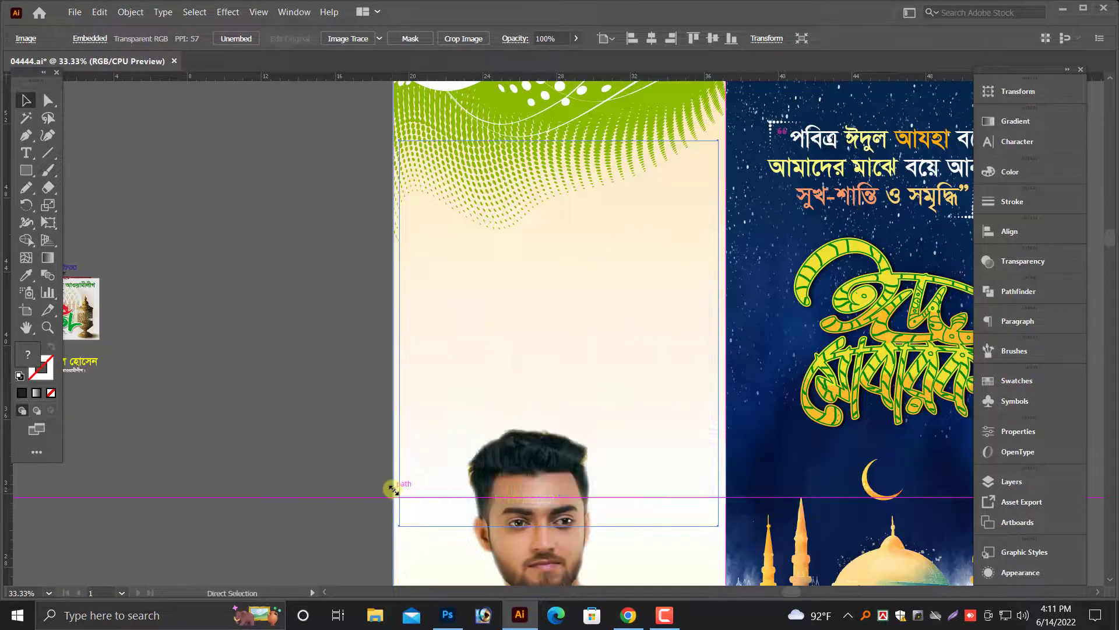
key("ctrl+minus")
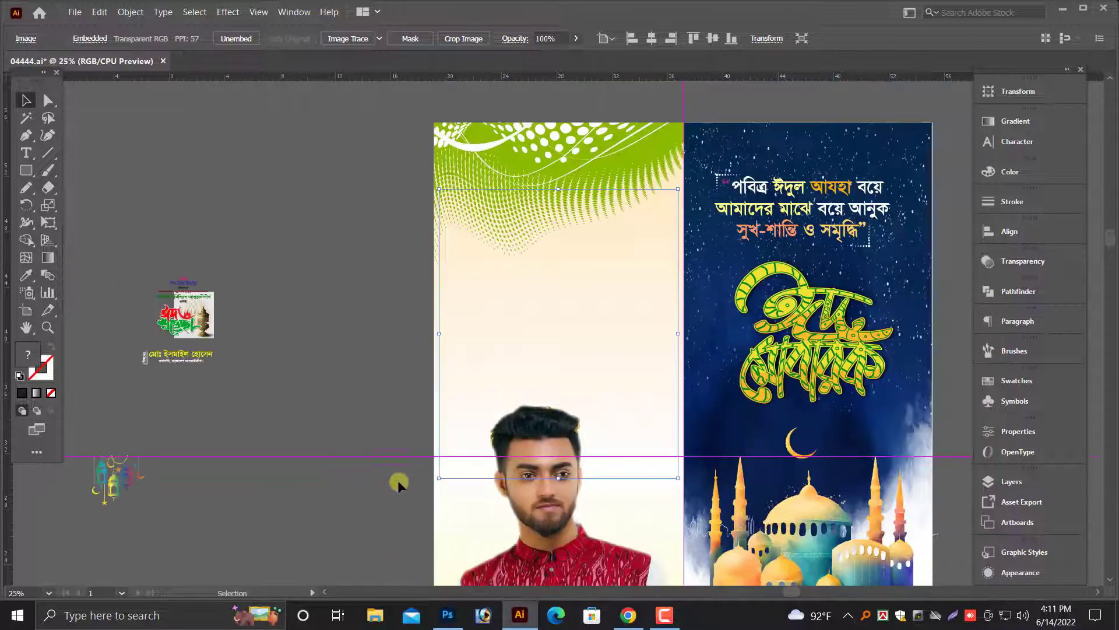
Step: Bring the man's portrait to the front of the stack and deselect it
left_click(371, 467)
scroll(371, 467, "down", 1)
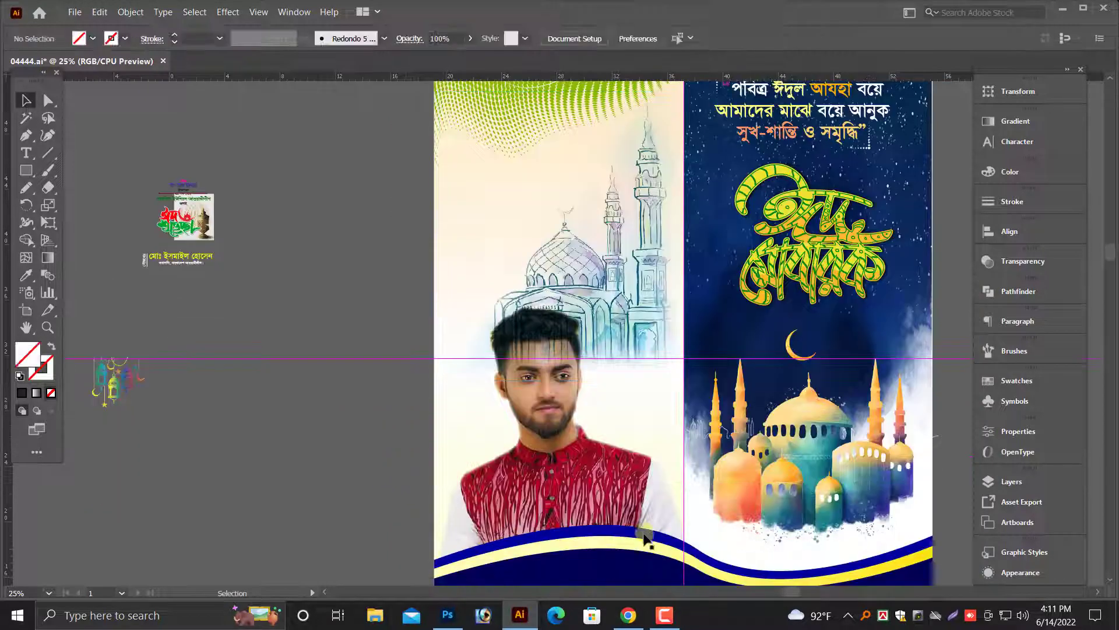
left_click(604, 485)
scroll(604, 485, "down", 2)
key("ctrl+shift+]")
scroll(583, 481, "down", 1)
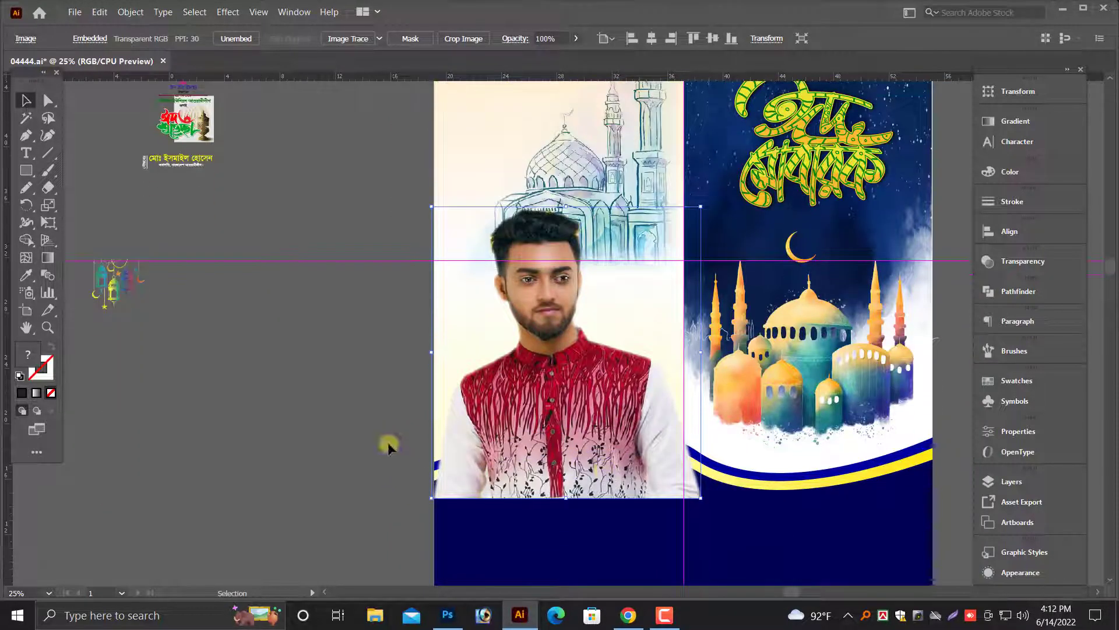
left_click(387, 445)
Step: Bring the navy area and its wave bands to the front so they overlap the portrait's lower edge
left_click(762, 534)
left_click(789, 485, "shift")
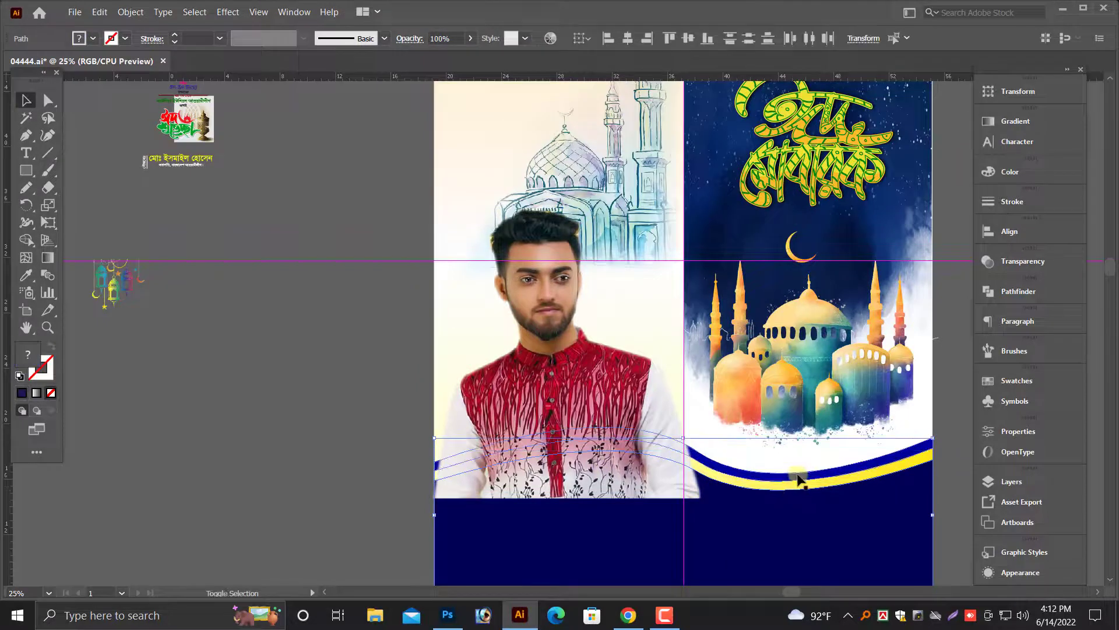
right_click(798, 479)
mouse_move(843, 410)
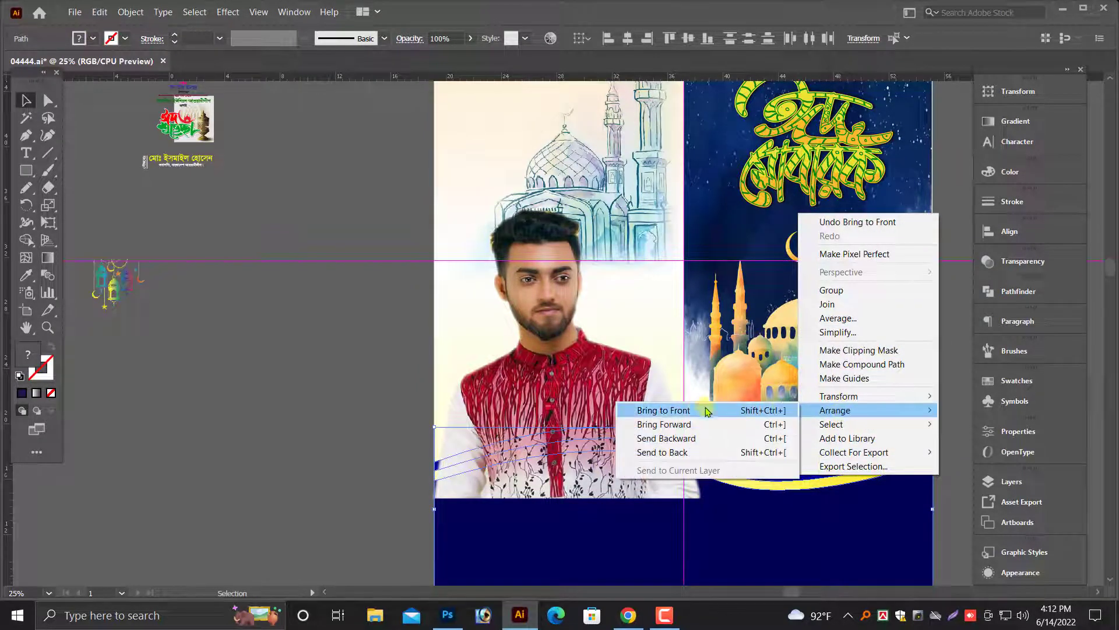
left_click(693, 412)
scroll(525, 450, "down", 1)
scroll(422, 392, "down", 1)
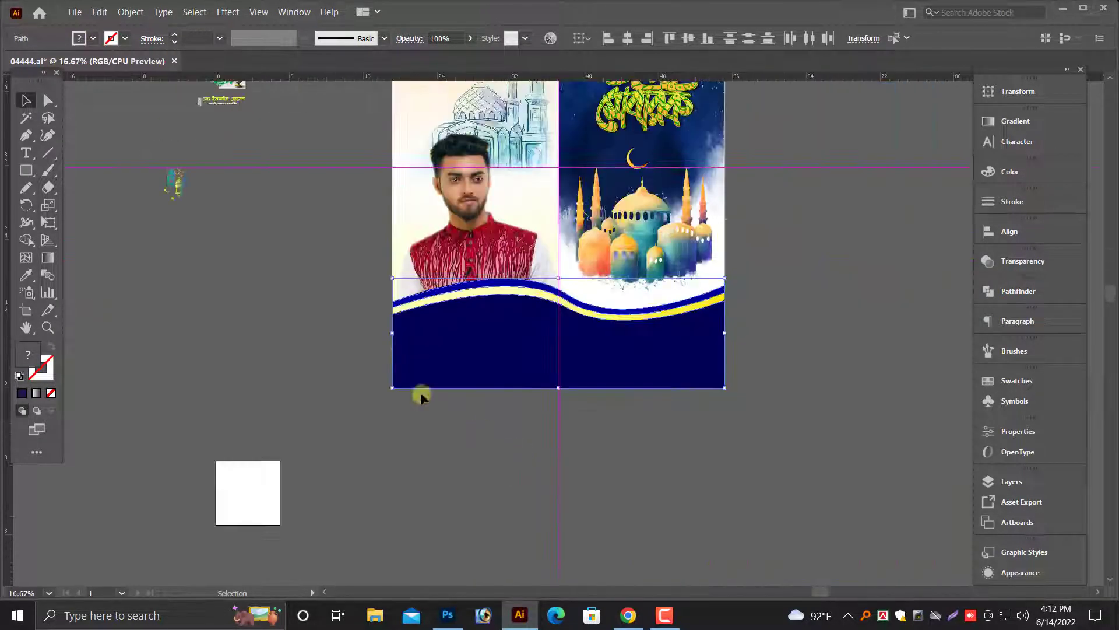
Step: Set the opacity of the mosque sketch on the cream half to 50%
left_click(454, 282)
key("ctrl+equal")
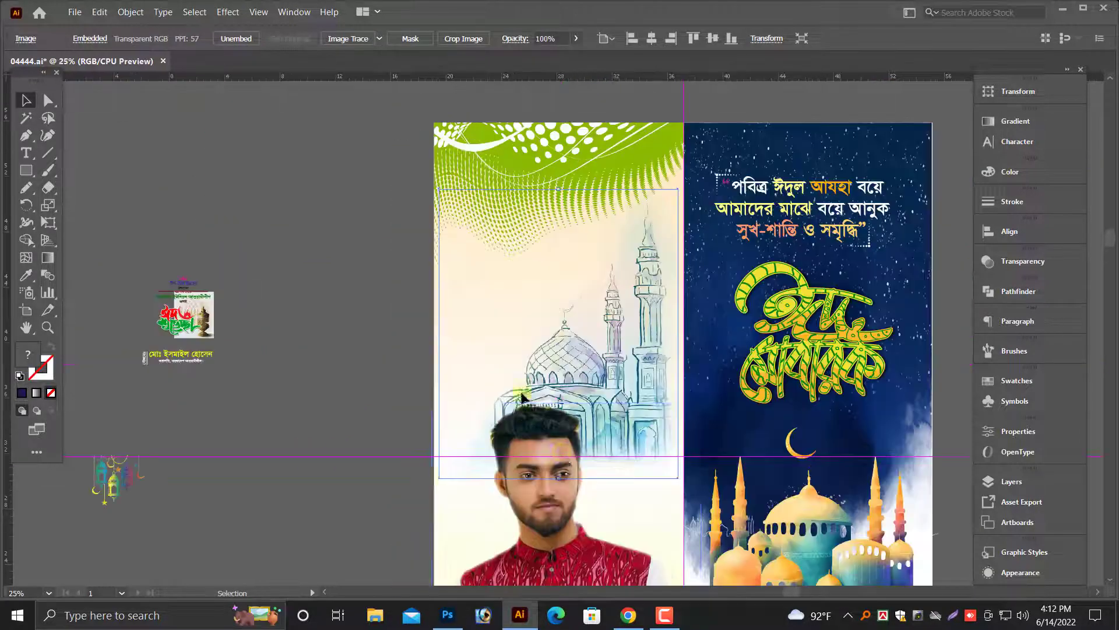
left_click(1044, 260)
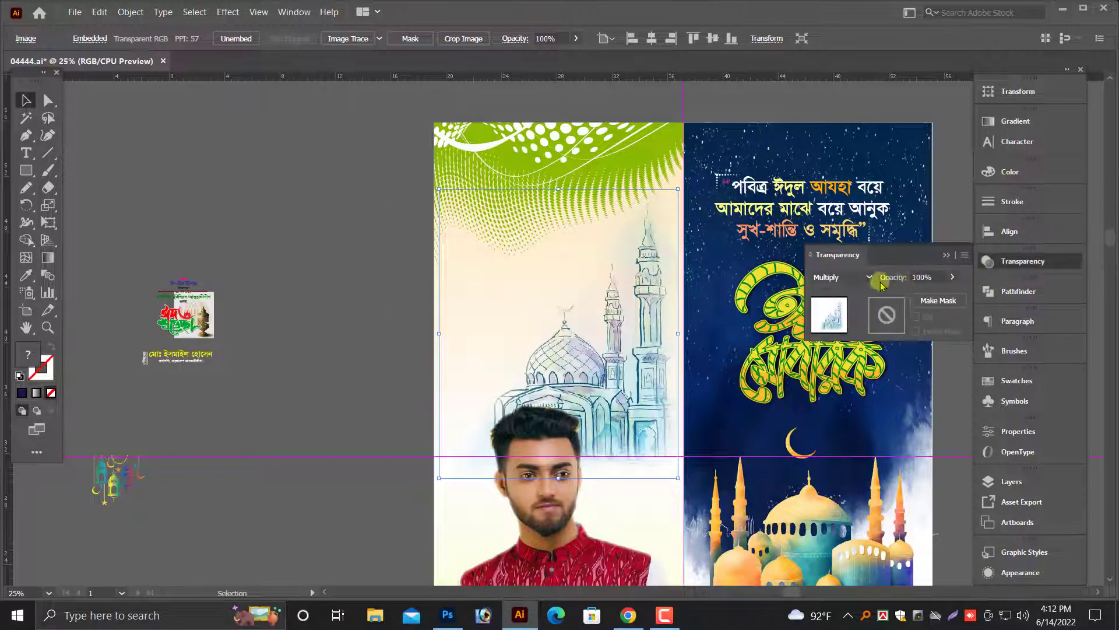
key("Return")
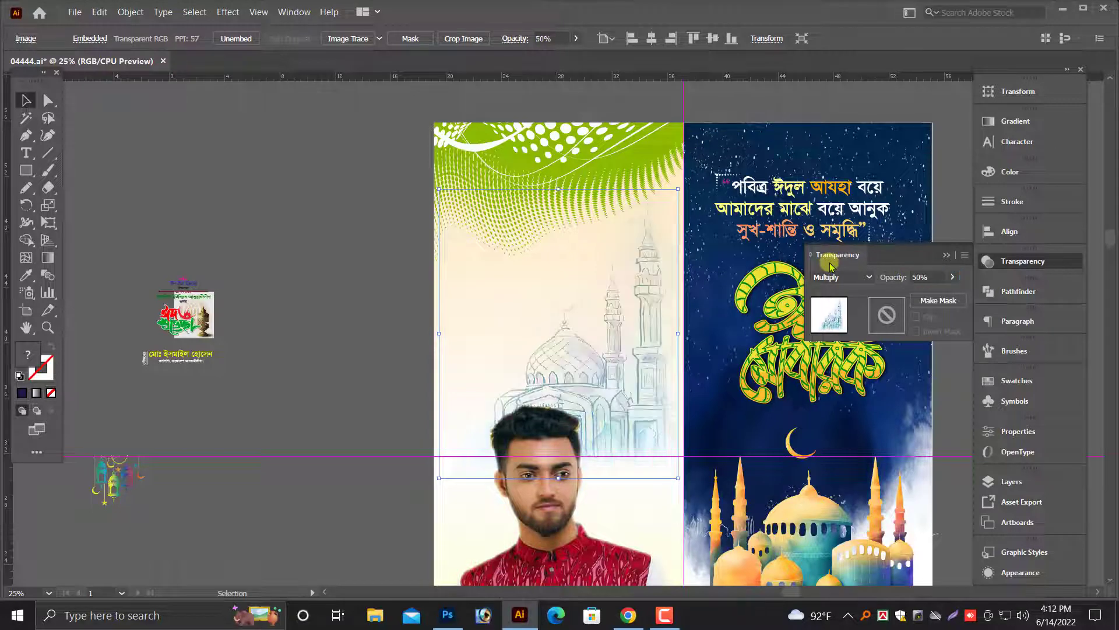
Step: Scale the mosque sketch down slightly, nudge it upward within the cream half and deselect it
scroll(330, 394, "down", 3)
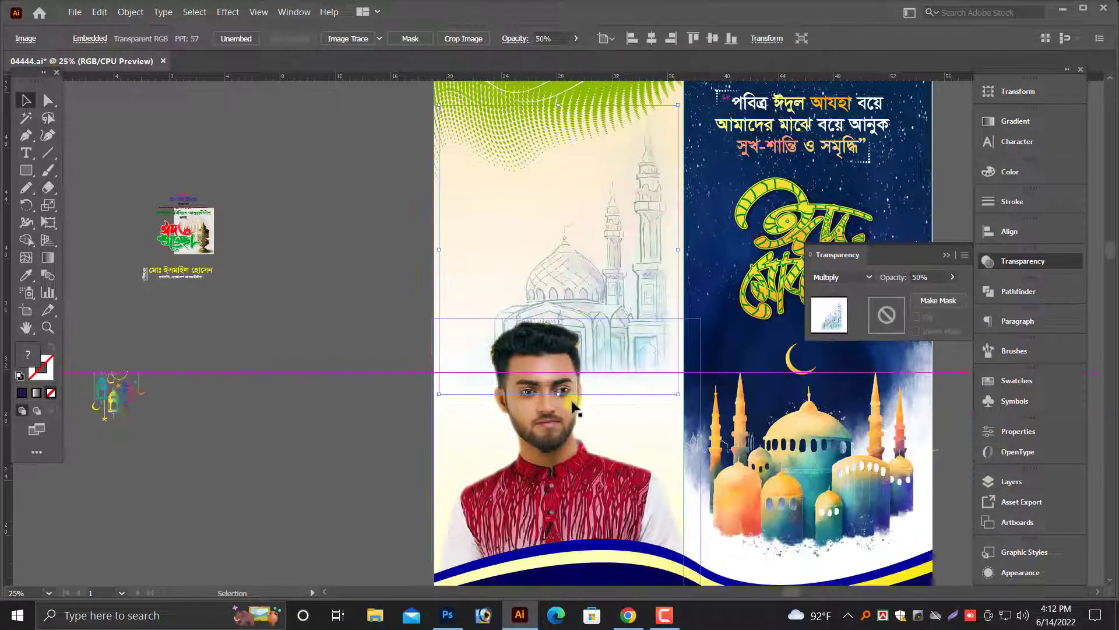
left_click_drag(560, 394, 576, 375)
scroll(578, 373, "up", 2)
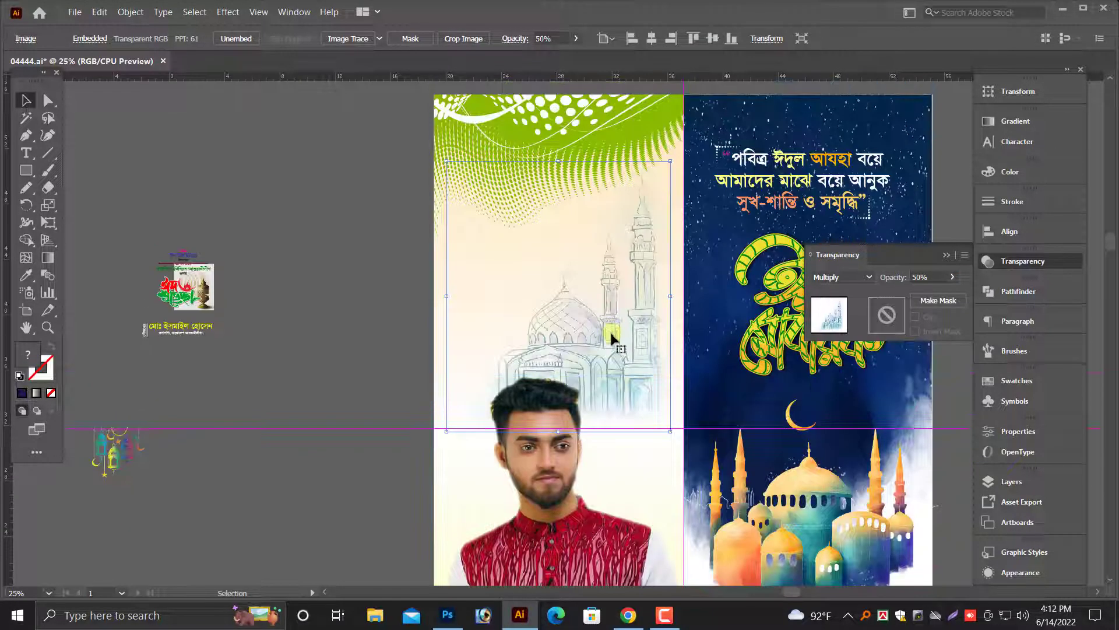
left_click_drag(609, 328, 617, 318)
key("ctrl+minus")
left_click(272, 392)
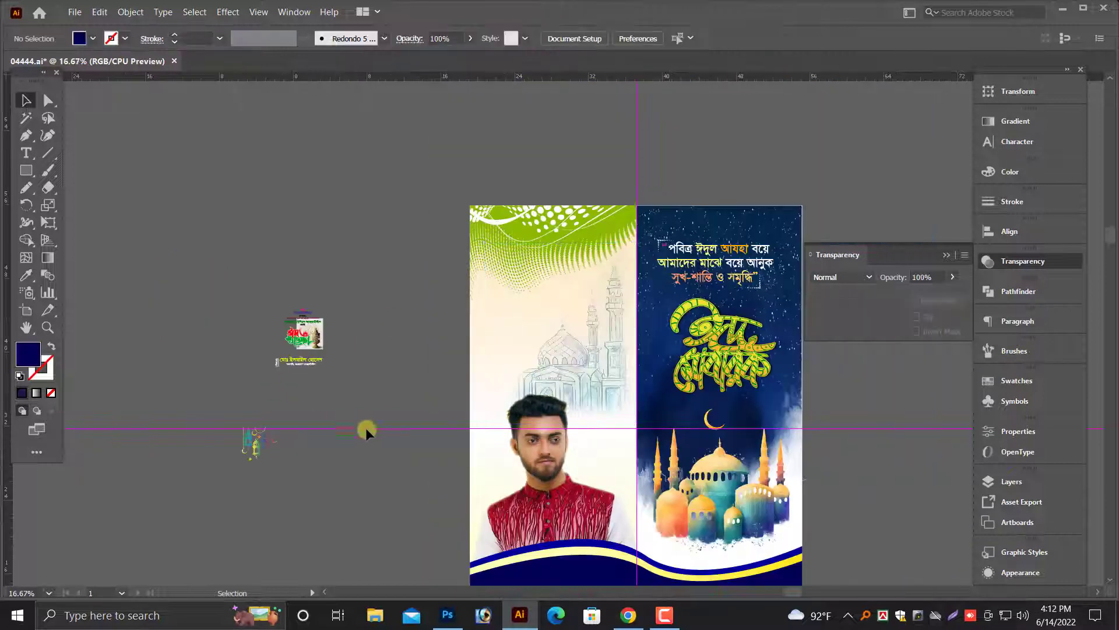
Step: Reflect the mosque sketch across the vertical axis
left_click_drag(398, 439, 259, 385)
left_click(429, 317)
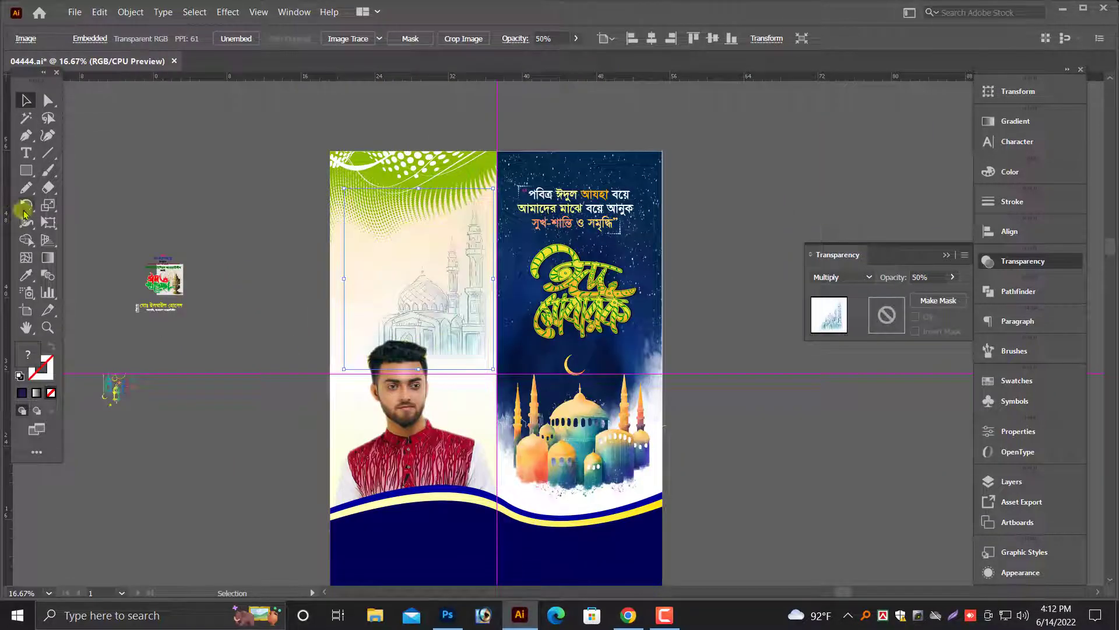
left_click_drag(25, 204, 87, 229)
left_click(438, 307, "alt")
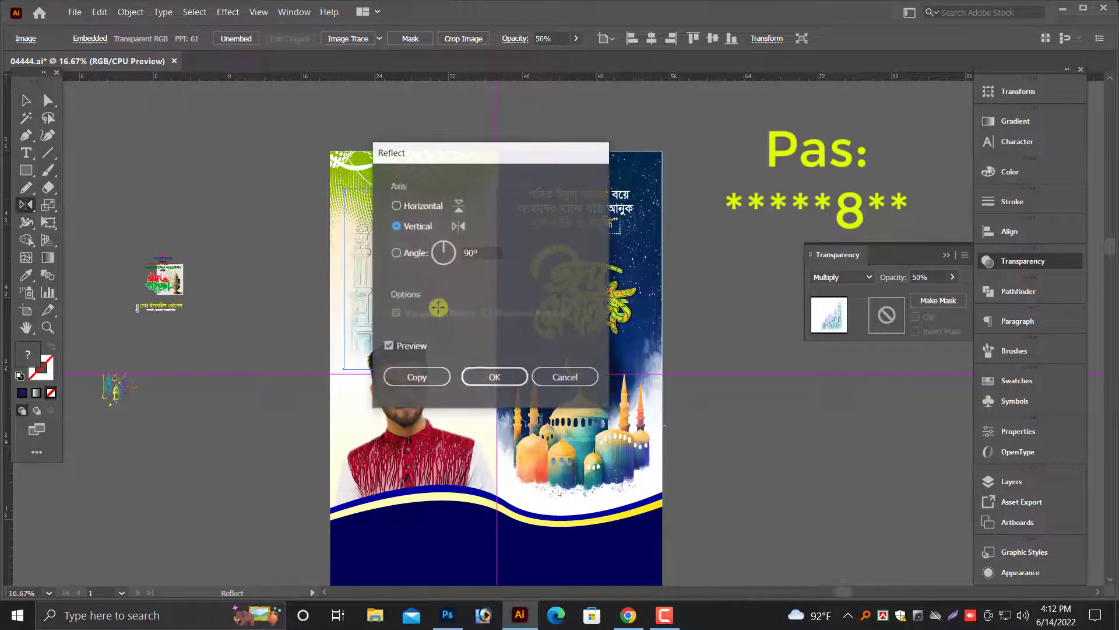
left_click(494, 377)
left_click(26, 100)
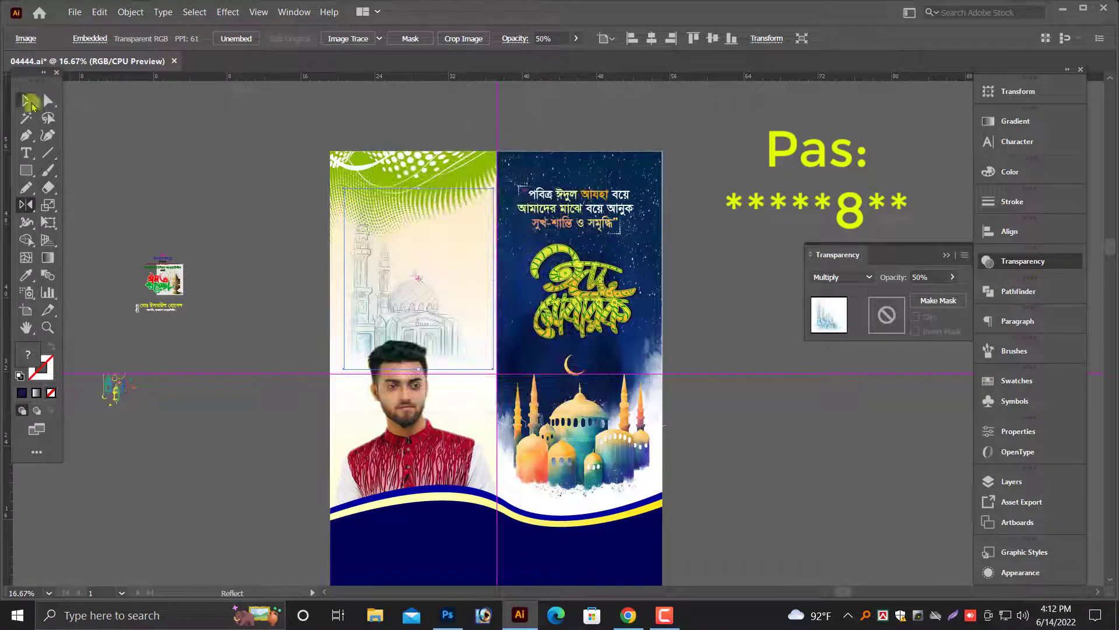
Step: Move the mirrored mosque sketch to the poster's left edge and scale it down to sit clear above the man's head
left_click_drag(615, 348, 616, 349)
left_click_drag(448, 373, 412, 368)
scroll(484, 376, "up", 2)
scroll(484, 376, "up", 3)
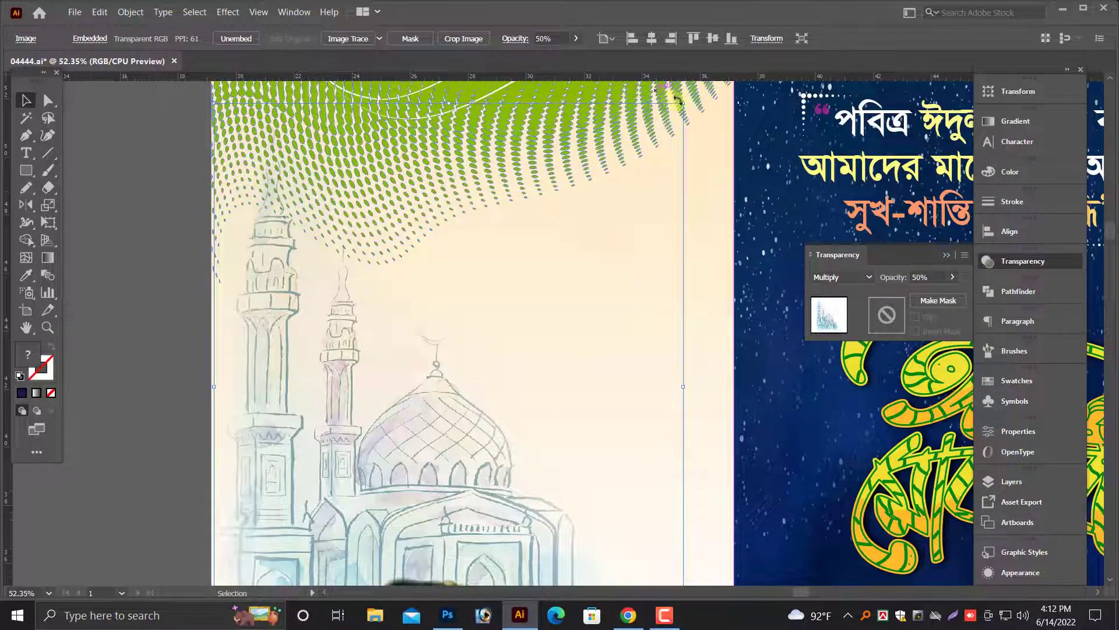
left_click_drag(678, 112, 622, 183)
key("ctrl+minus")
key("ctrl+minus")
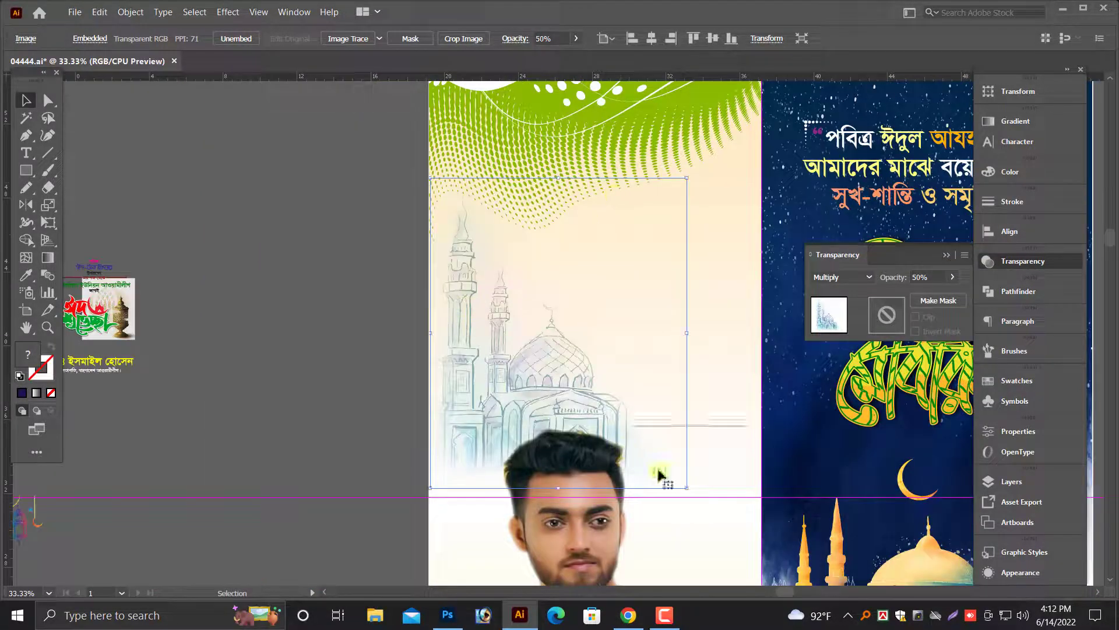
left_click_drag(689, 488, 649, 445)
left_click(307, 402)
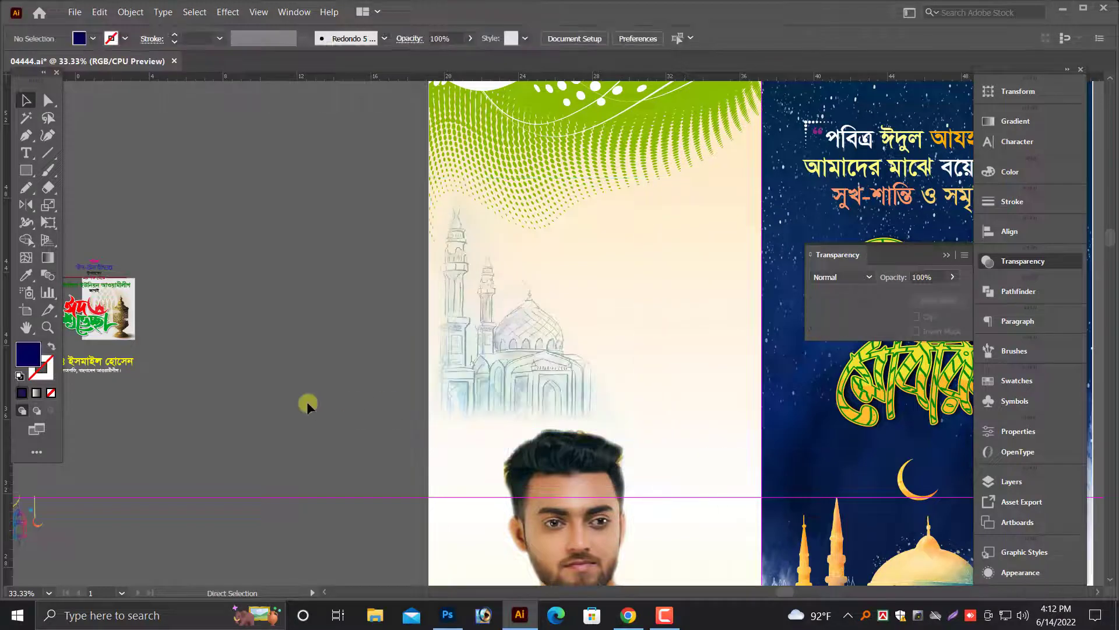
Step: Enlarge the sponsor's name and designation block from the pasteboard and place it on the navy area below the waves
key("ctrl+minus")
scroll(313, 408, "down", 1)
scroll(344, 436, "right", 2)
scroll(285, 437, "down", 1)
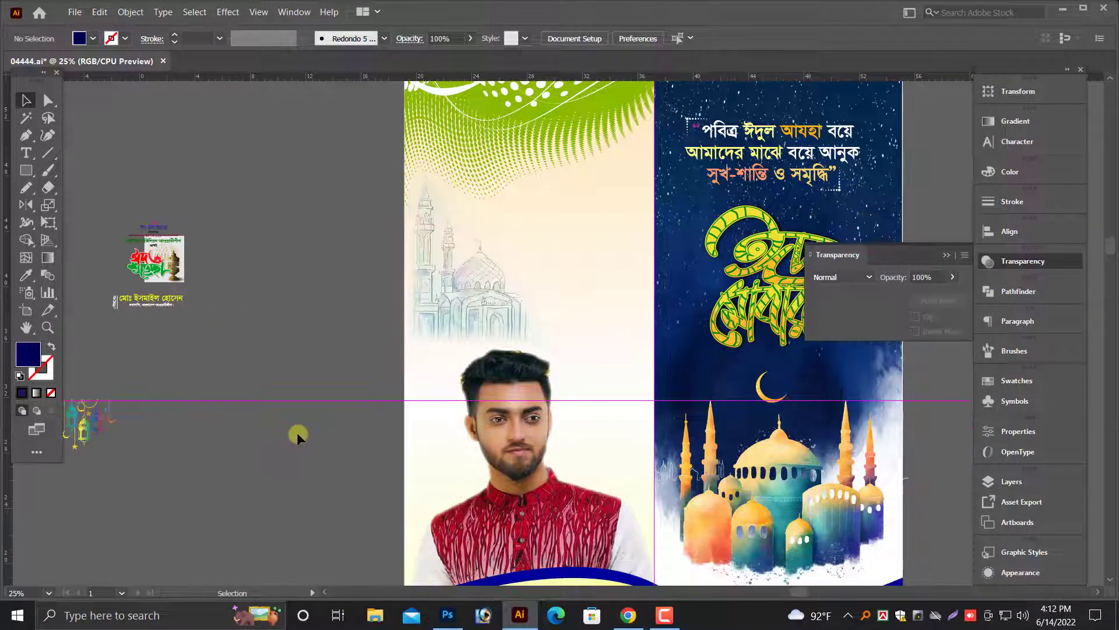
scroll(296, 432, "up", 1)
scroll(171, 411, "down", 4)
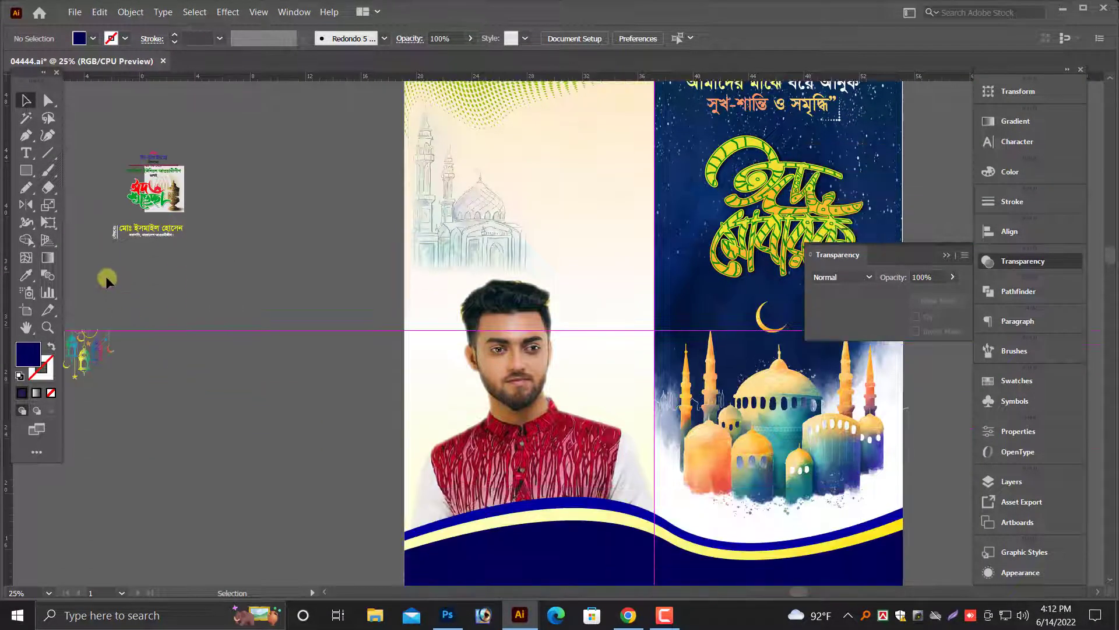
left_click(165, 245)
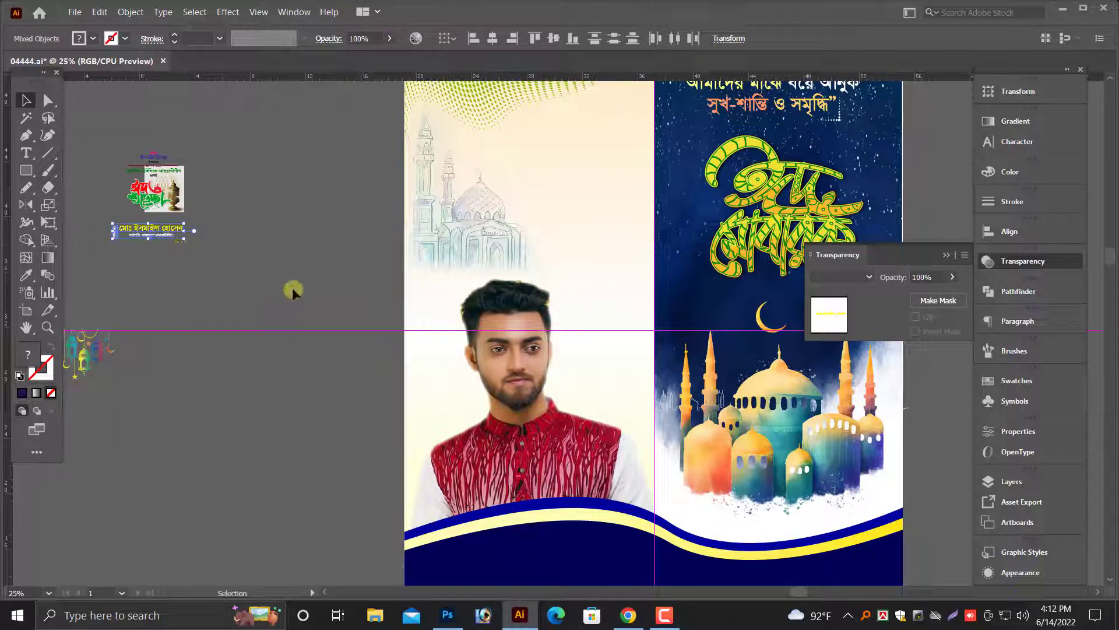
left_click_drag(314, 309, 318, 313)
scroll(274, 233, "down", 4)
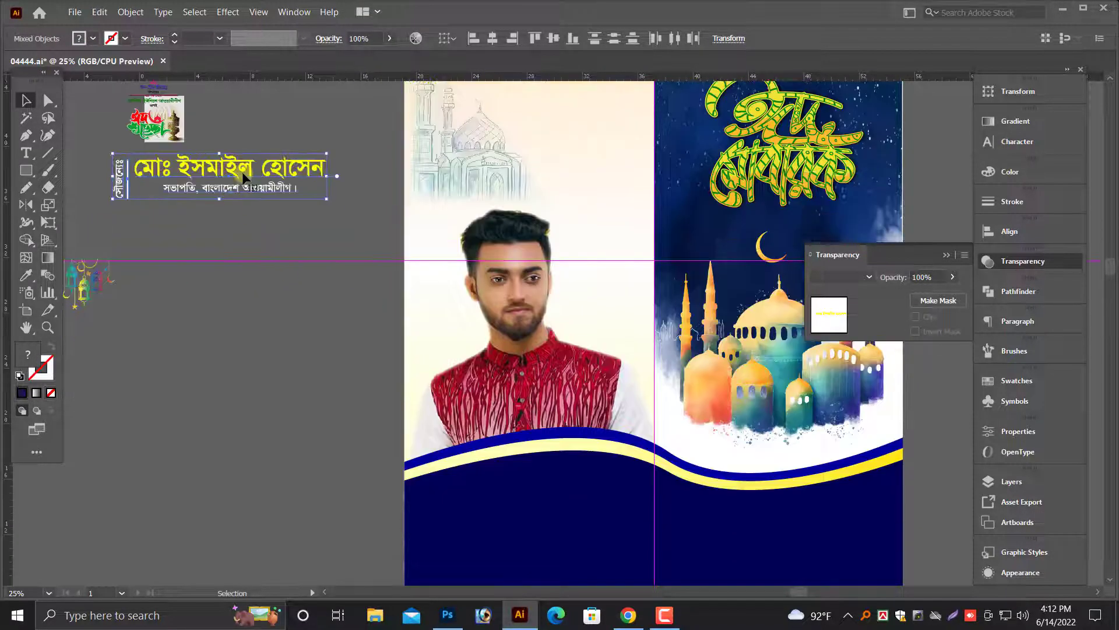
left_click_drag(243, 173, 621, 522)
scroll(633, 533, "down", 1)
scroll(634, 532, "down", 1)
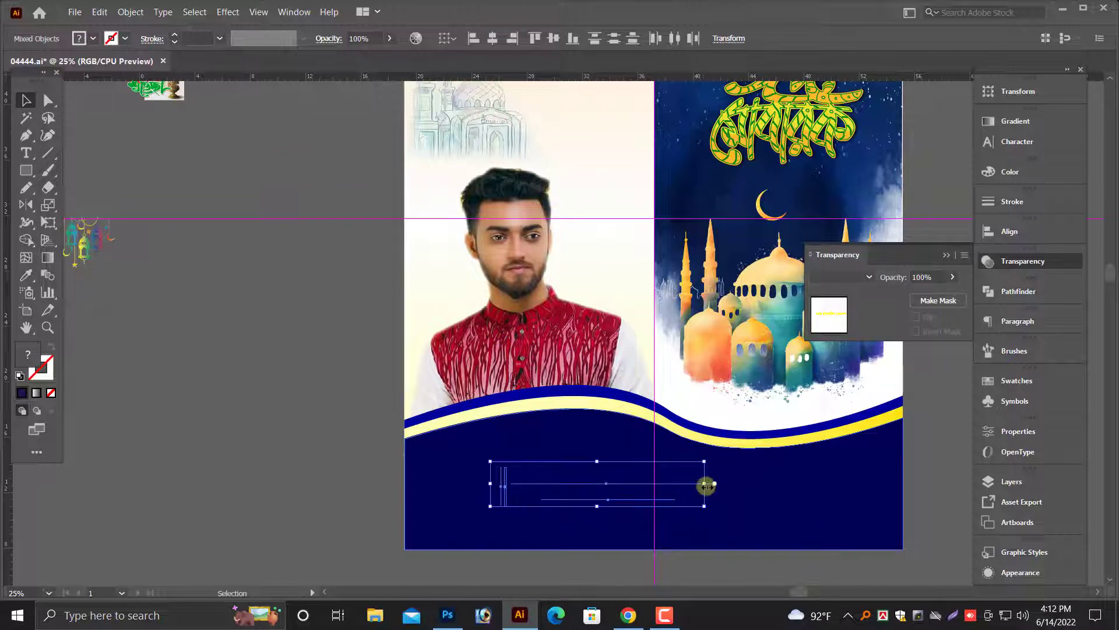
Step: Enlarge the name and designation block further and bring it to the front
left_click_drag(707, 484, 874, 483)
right_click(771, 477)
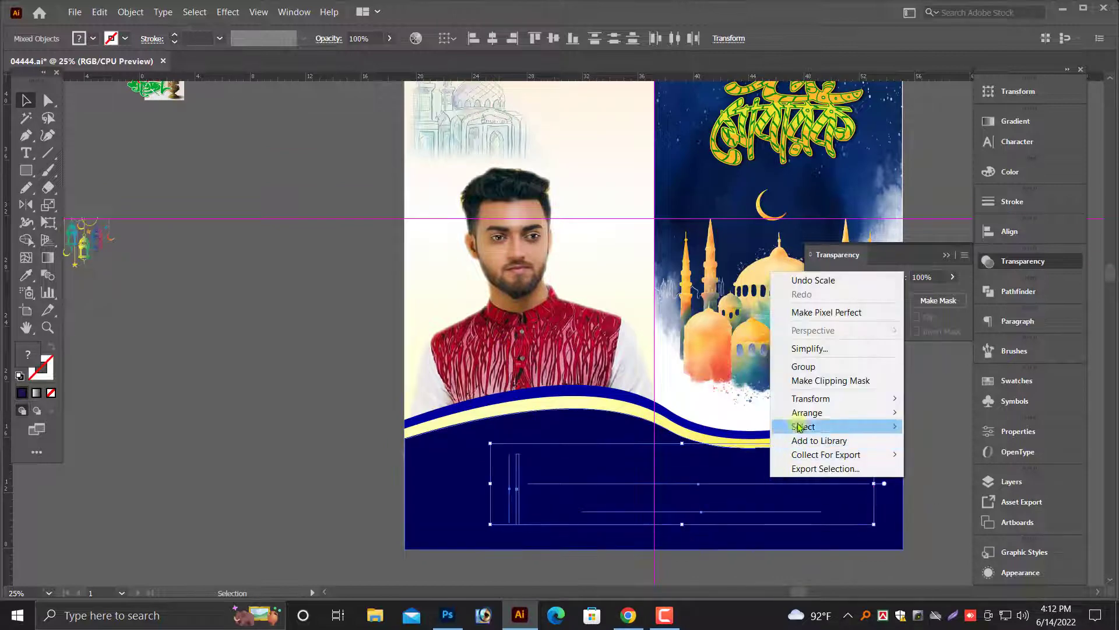
mouse_move(816, 412)
left_click(933, 412)
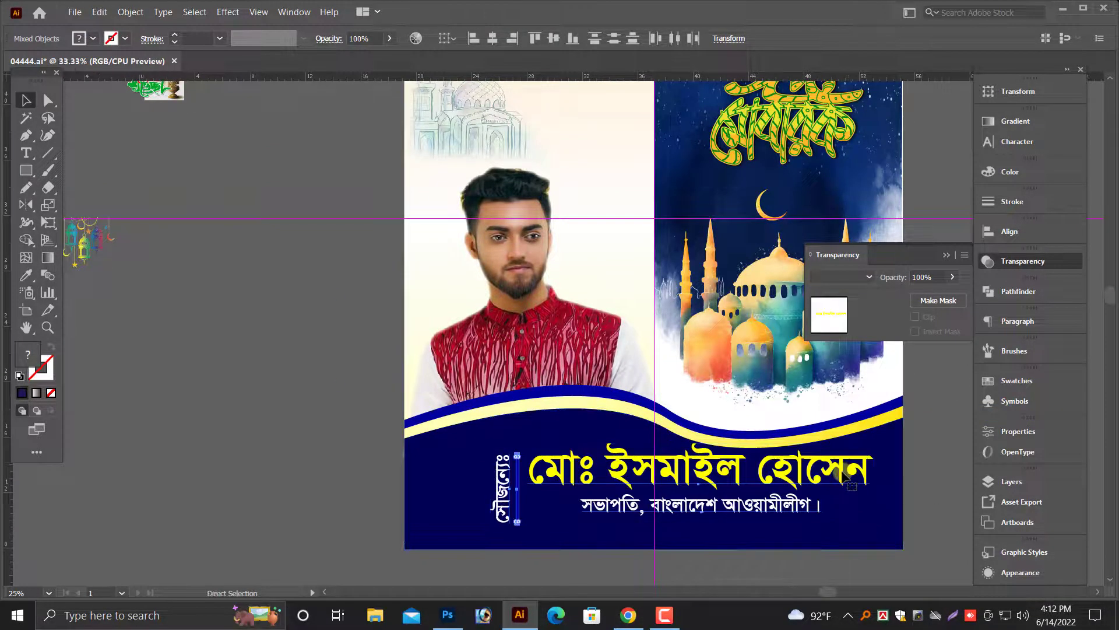
Step: Enlarge the name block to span most of the poster's width and centre it within the navy area
key("ctrl+equal")
left_click_drag(637, 341, 573, 343)
scroll(628, 453, "up", 4)
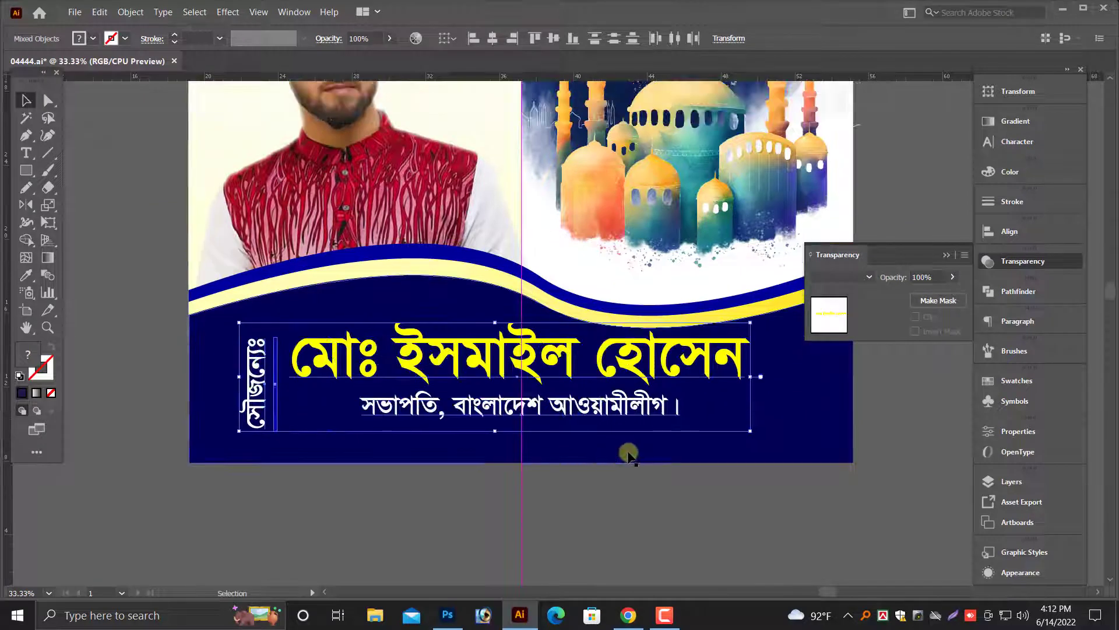
left_click_drag(750, 445, 846, 466)
left_click_drag(721, 396, 699, 399)
scroll(712, 443, "up", 1)
scroll(712, 442, "up", 4)
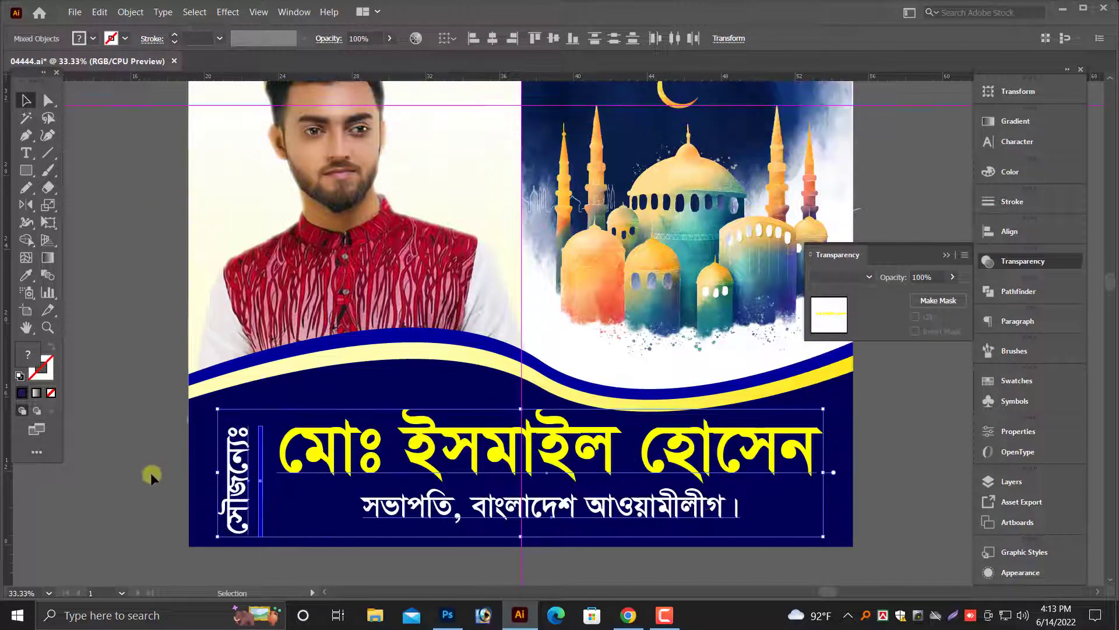
Step: Change the thin vertical bar beside the name to Normal blending mode with 60% opacity
left_click(151, 473)
left_click(261, 514)
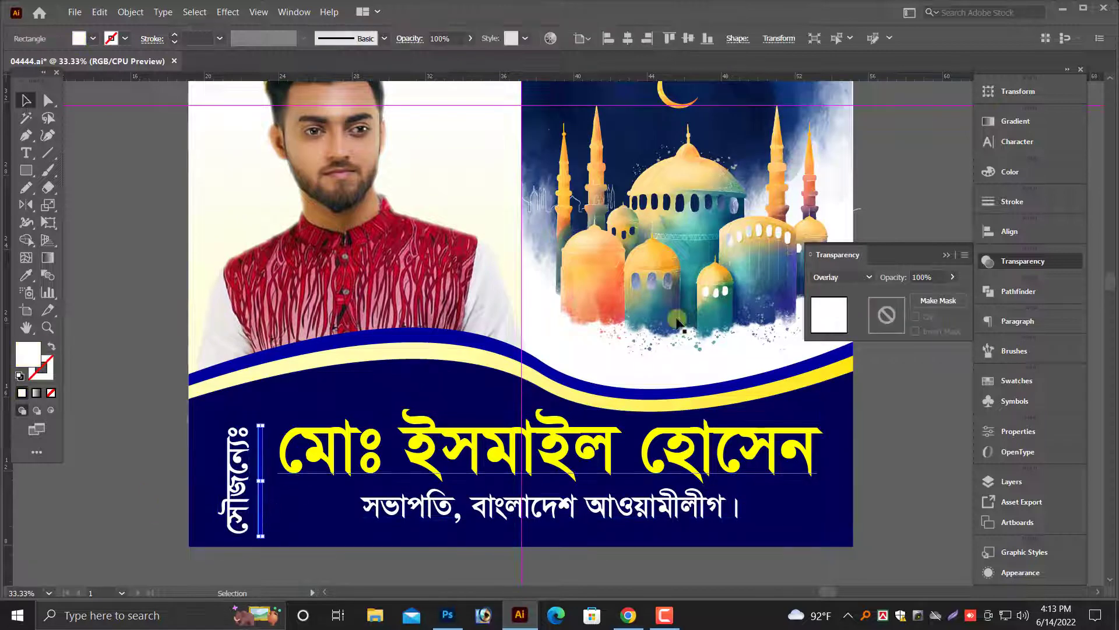
left_click(842, 277)
left_click(827, 290)
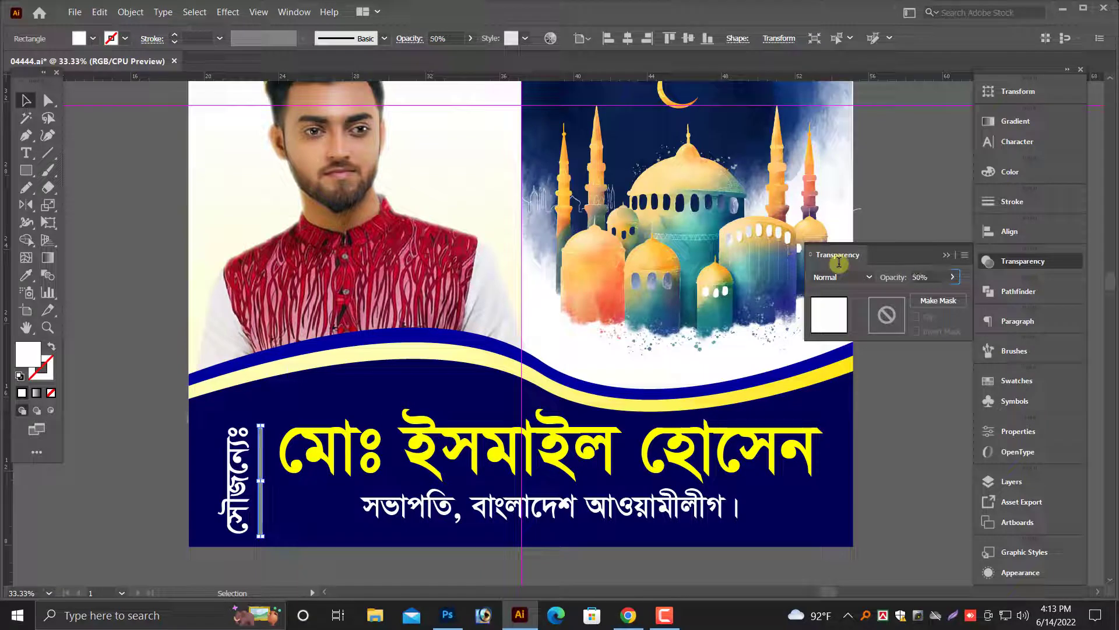
left_click(925, 277)
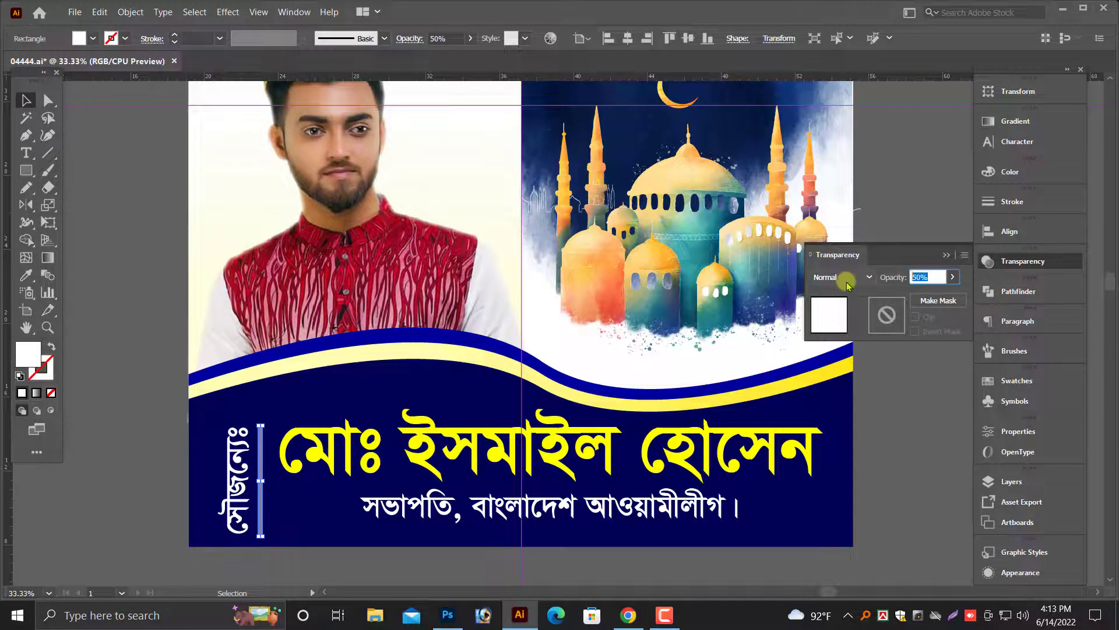
type("60")
key("Return")
left_click(116, 515)
scroll(117, 515, "up", 1)
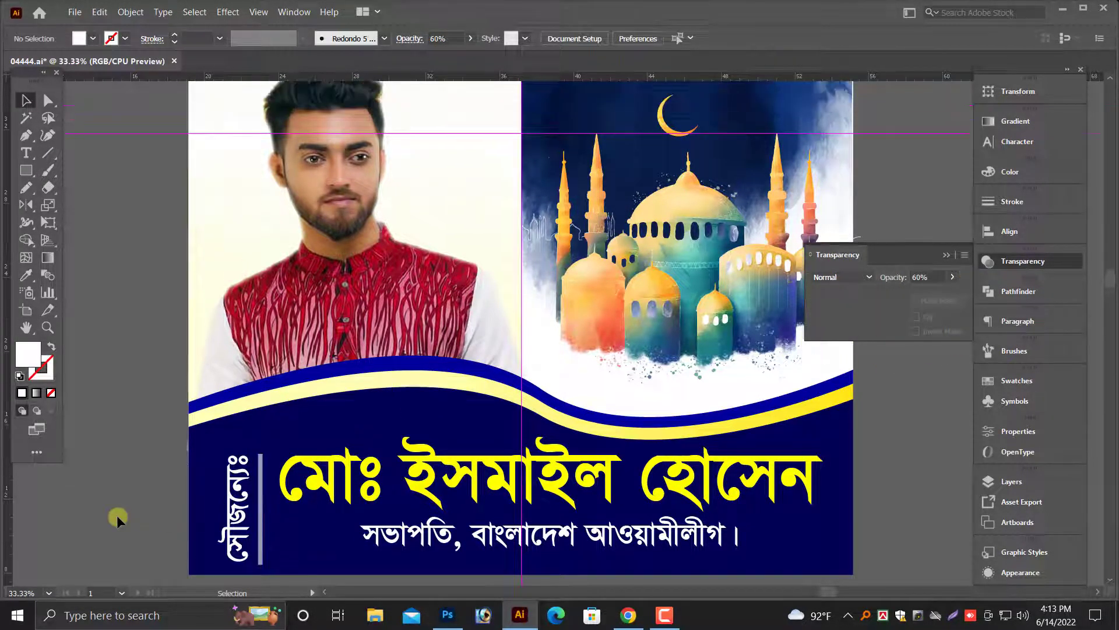
Step: Enlarge the night mosque illustration slightly within the right-hand navy panel
key("ctrl+minus")
key("ctrl+minus")
left_click_drag(452, 343, 434, 483)
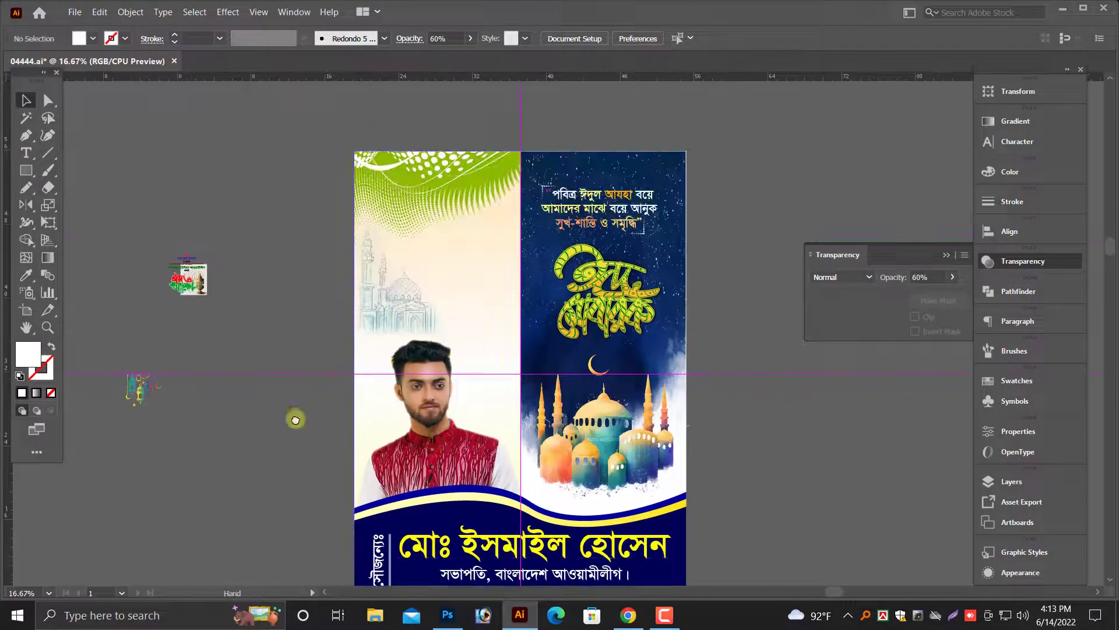
scroll(296, 421, "down", 2)
left_click(600, 433)
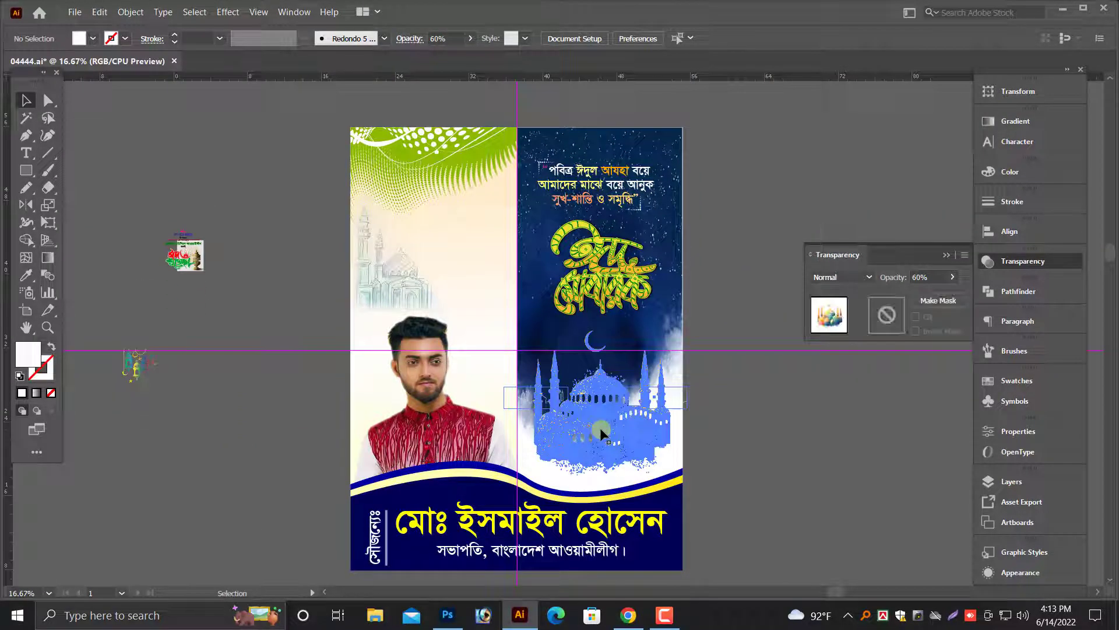
left_click(649, 473)
scroll(649, 473, "up", 2)
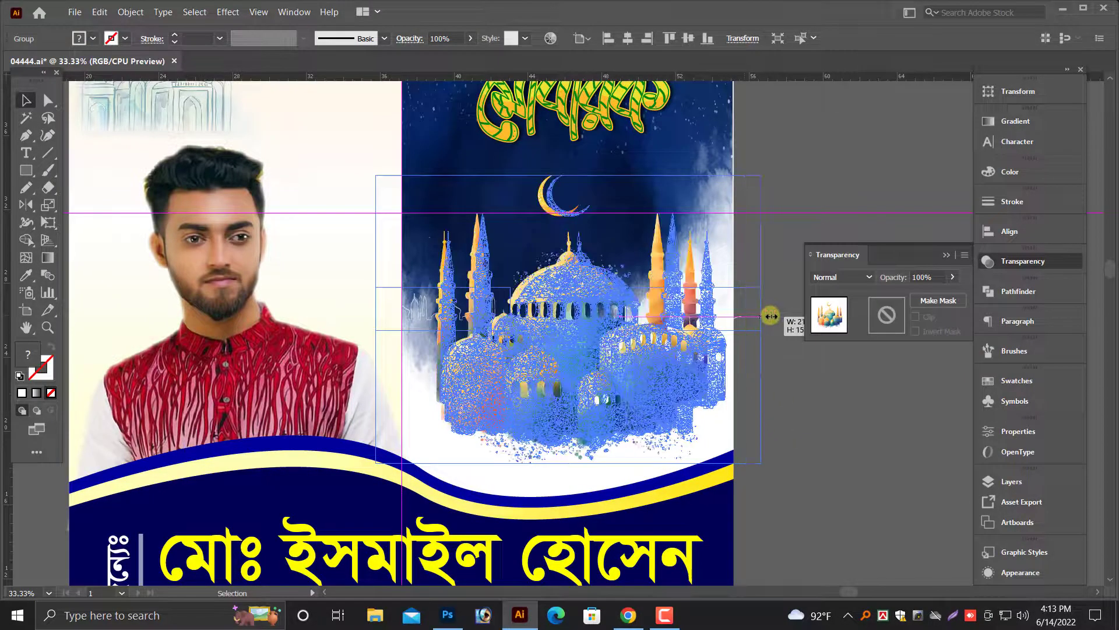
left_click(799, 454)
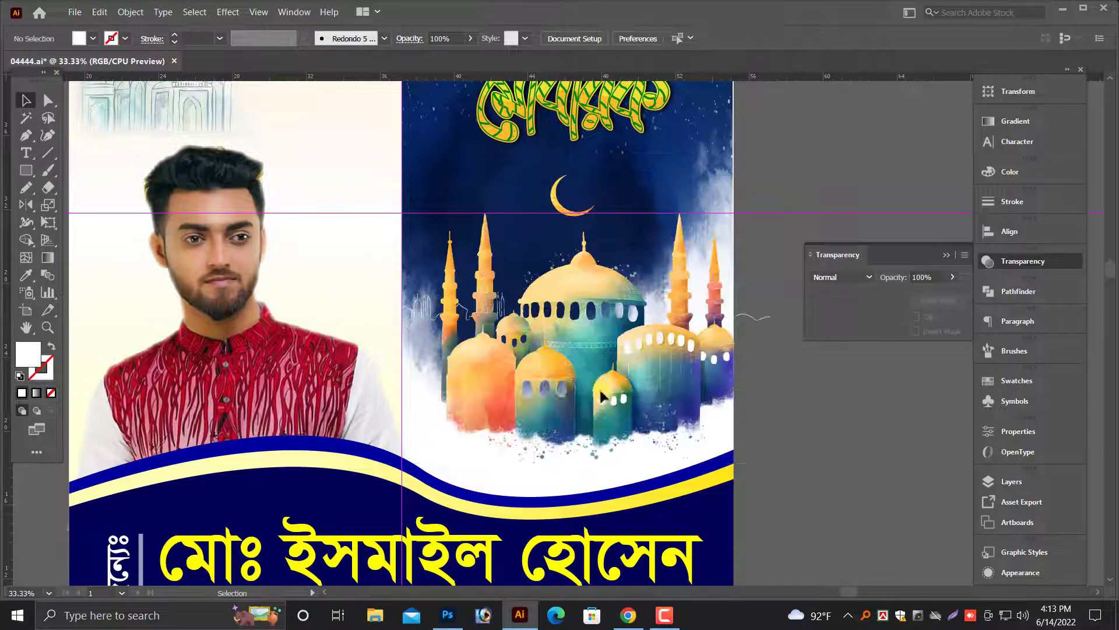
Step: Reposition the enlarged mosque illustration so it sits centred in the navy panel just above the wave
left_click_drag(602, 397, 656, 434)
left_click_drag(579, 496, 579, 495)
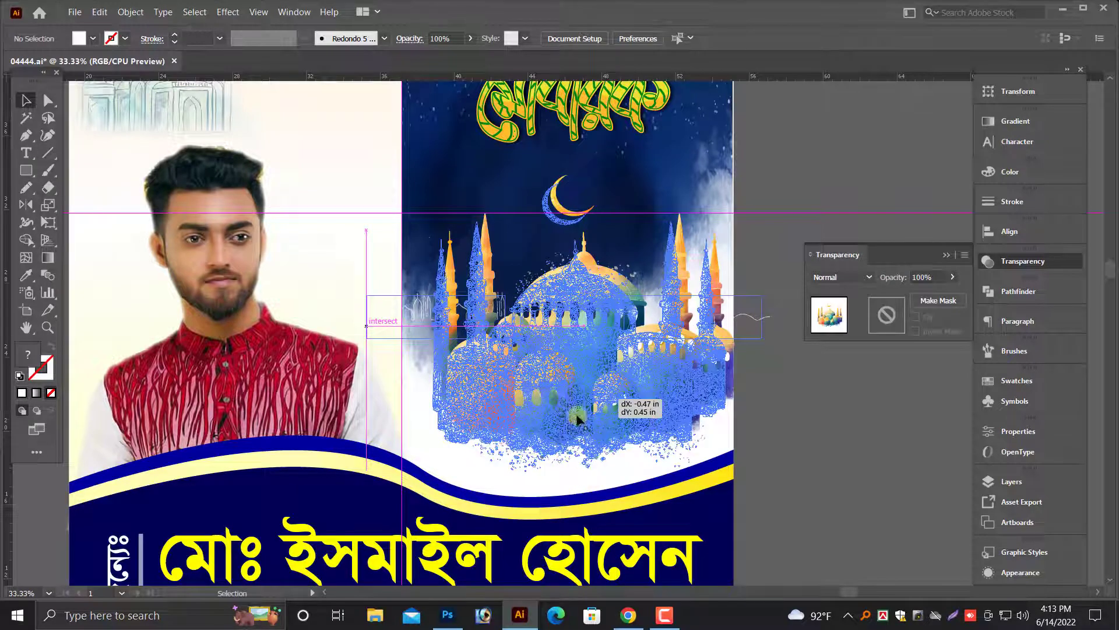
left_click(811, 451)
left_click_drag(589, 415, 850, 471)
left_click(636, 387)
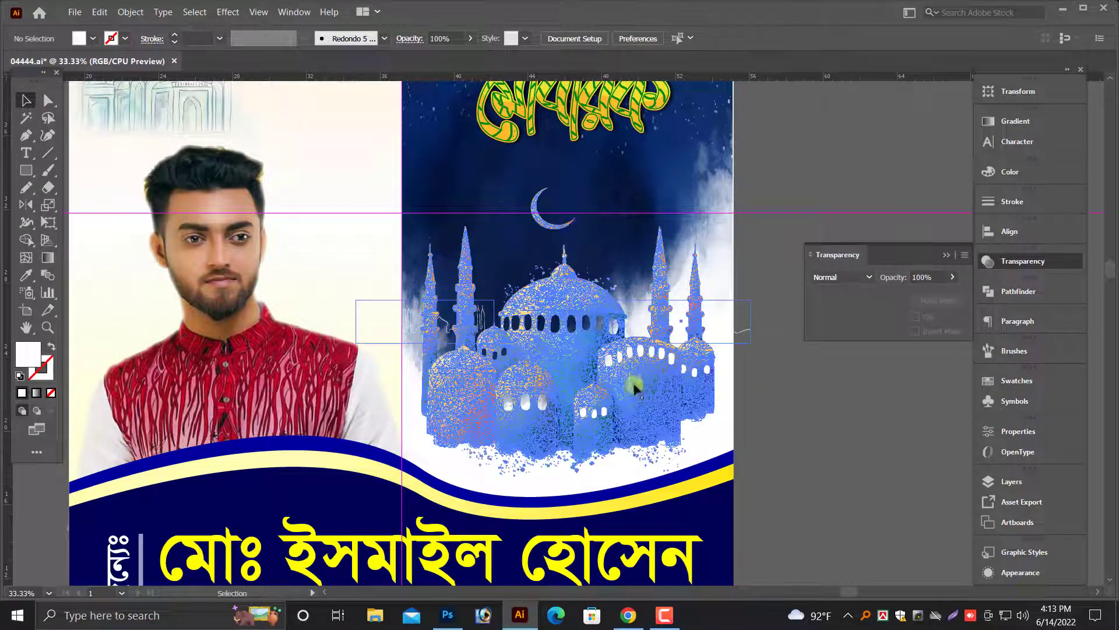
left_click(567, 203)
left_click_drag(554, 179, 556, 175)
left_click(812, 397)
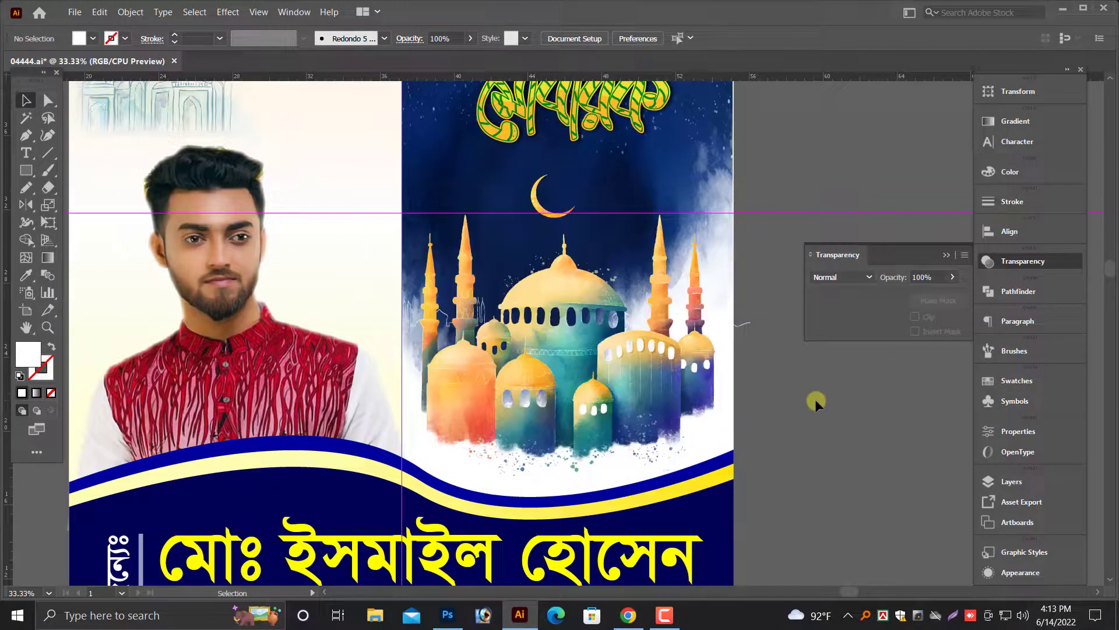
Step: Move the hanging lanterns image from the pasteboard to the top of the navy panel and enlarge it
scroll(815, 399, "up", 1)
key("ctrl+minus")
key("ctrl+minus")
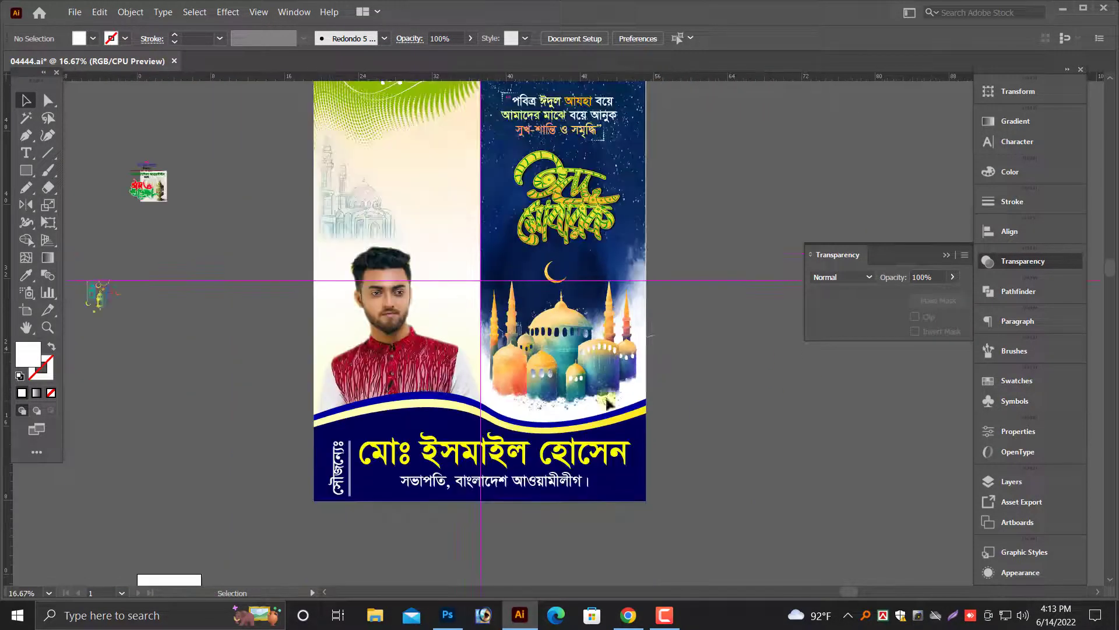
left_click_drag(332, 362, 416, 446)
scroll(211, 430, "up", 3)
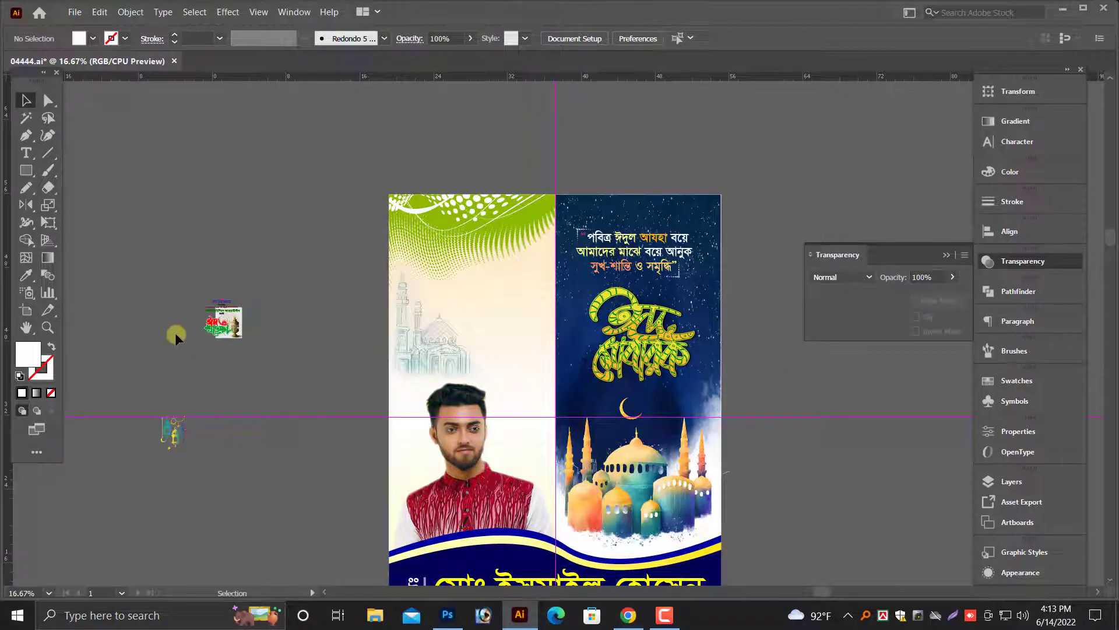
left_click(177, 440)
left_click_drag(194, 453, 617, 207)
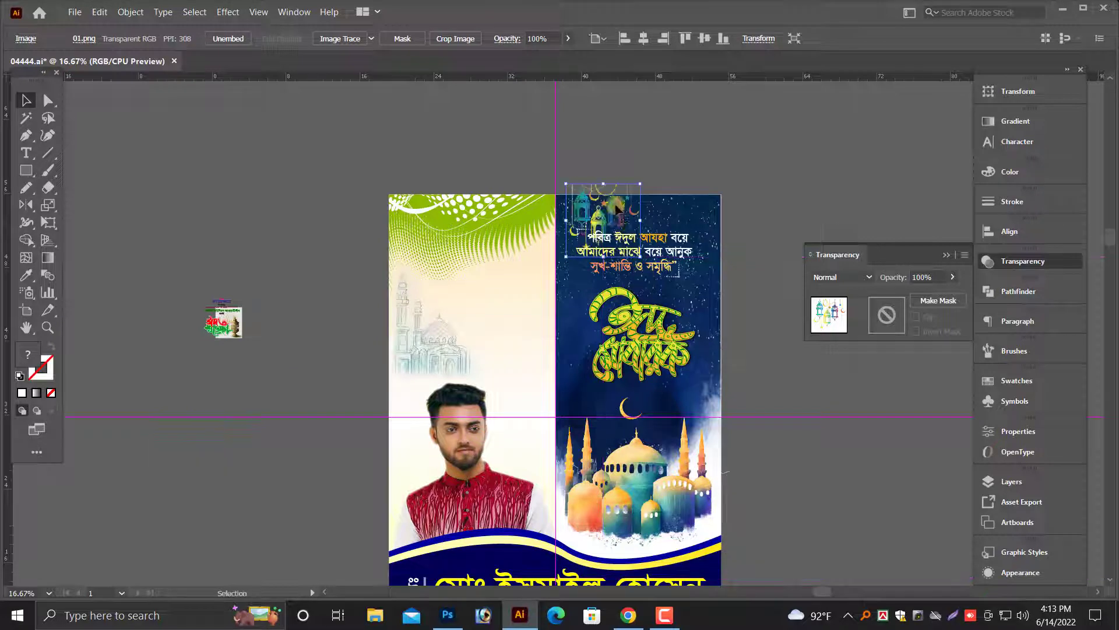
Step: Scale the lanterns image down and fit it into the upper-left corner of the navy panel
left_click_drag(545, 182, 679, 269)
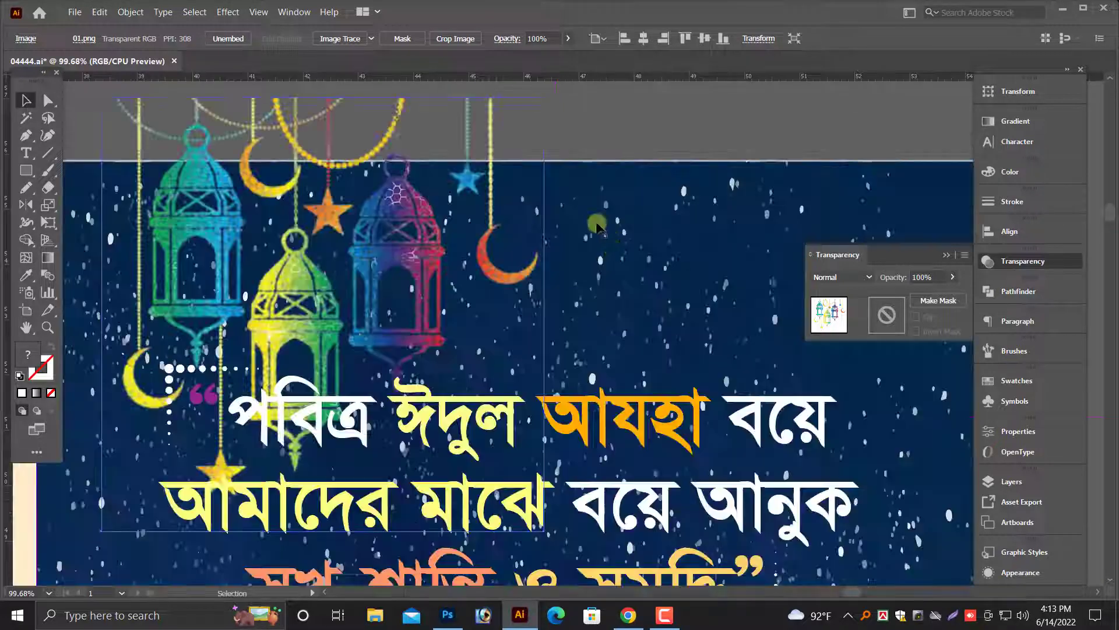
left_click_drag(545, 316, 436, 304)
left_click_drag(494, 257, 446, 276)
key("alt+space")
left_click_drag(558, 516, 415, 395)
key("ctrl+minus")
key("ctrl+minus")
key("ctrl+minus")
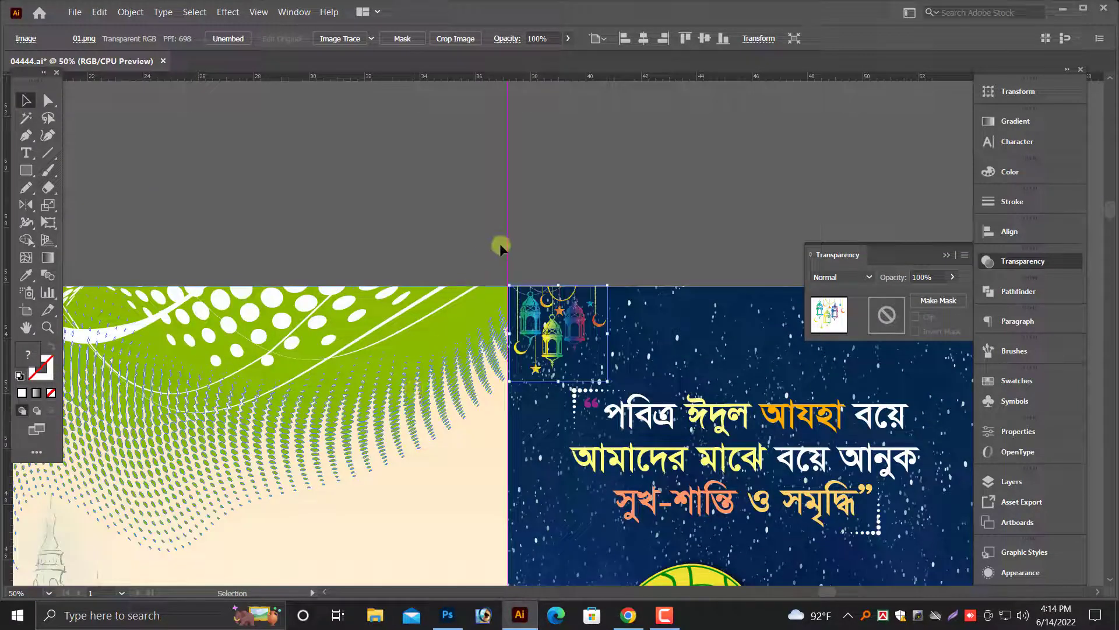
Step: Hide the three-line Bengali greeting text and its two dotted corner brackets
scroll(628, 415, "down", 1)
left_click(629, 415)
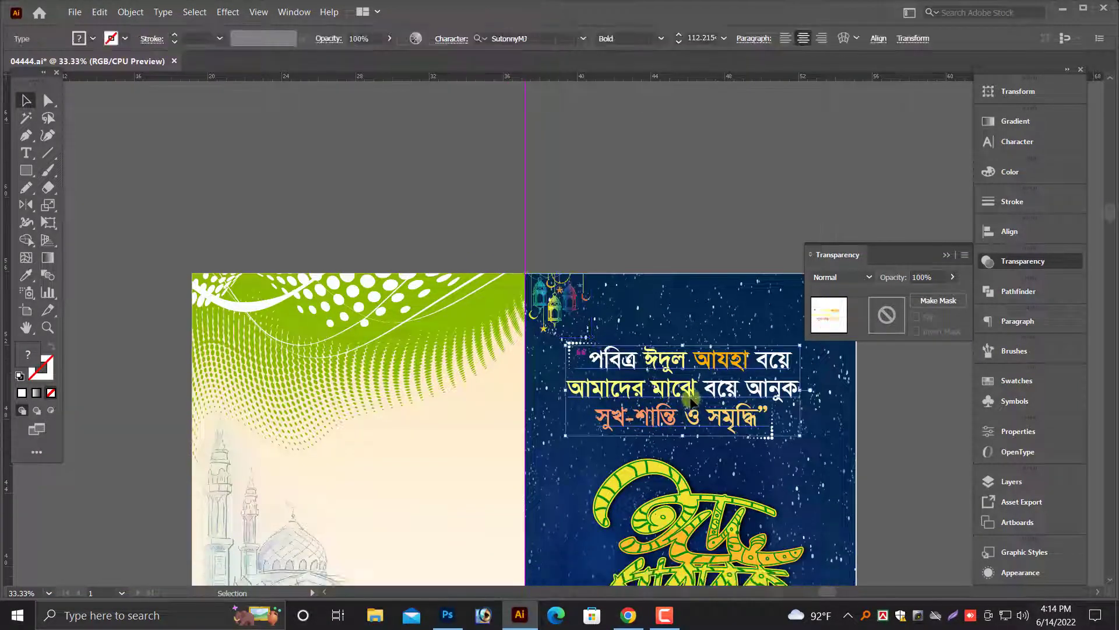
key("ctrl+plus")
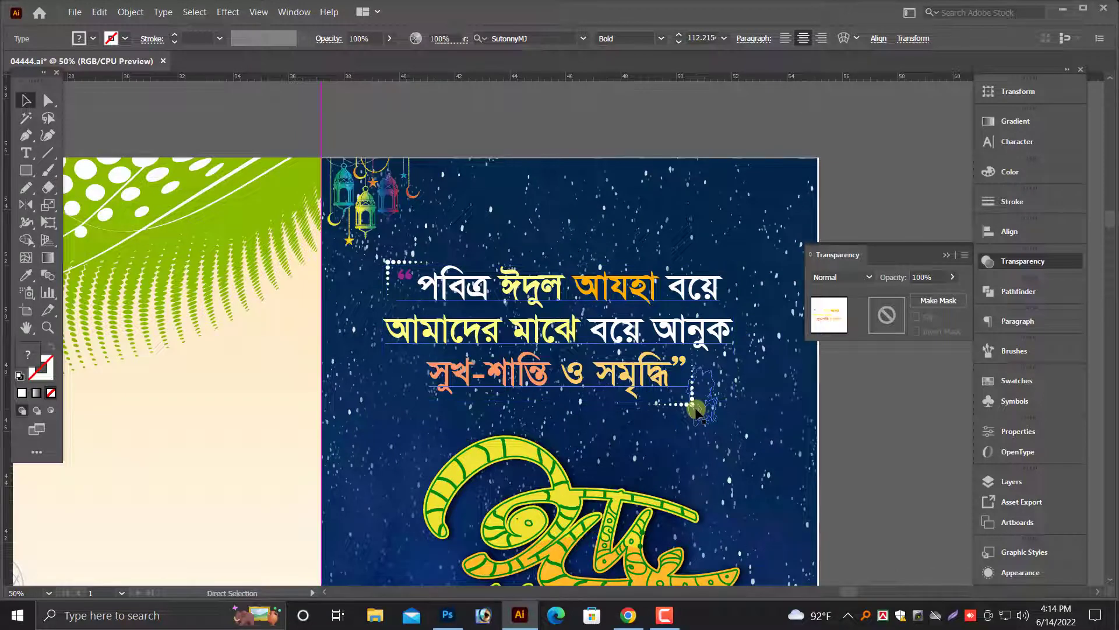
key("Delete")
left_click(692, 402)
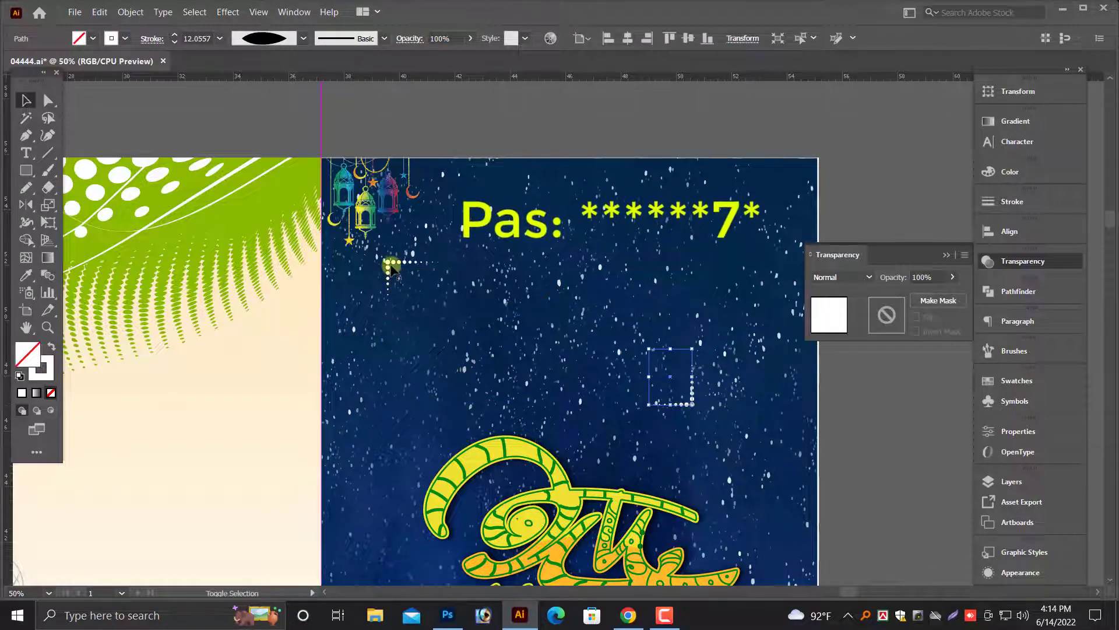
left_click(391, 269)
left_click(402, 262, "shift")
left_click(402, 262)
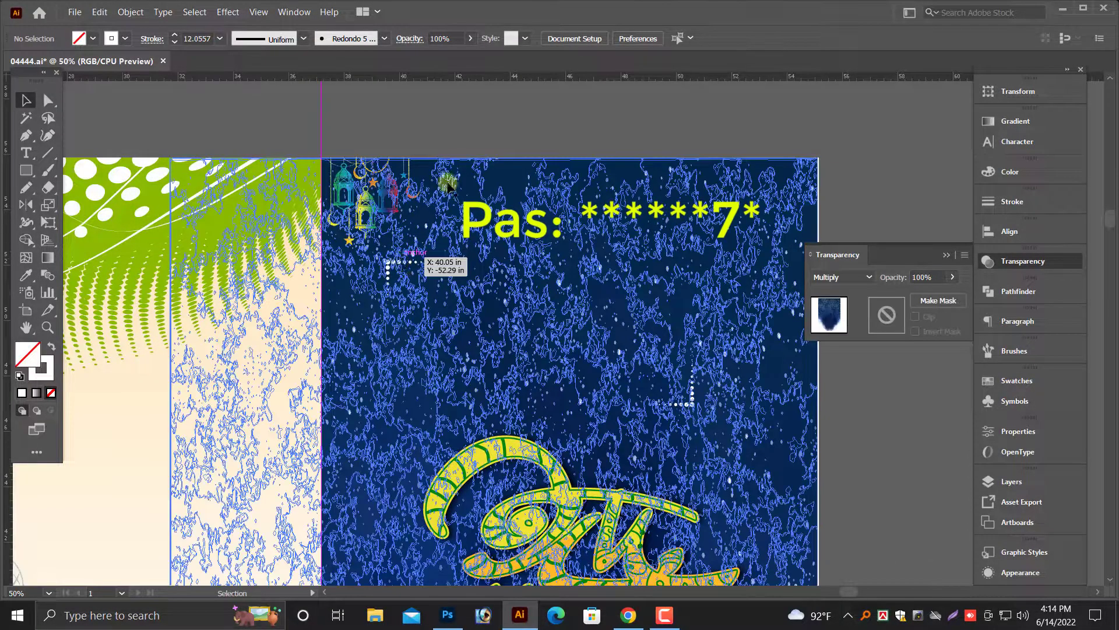
left_click(394, 257)
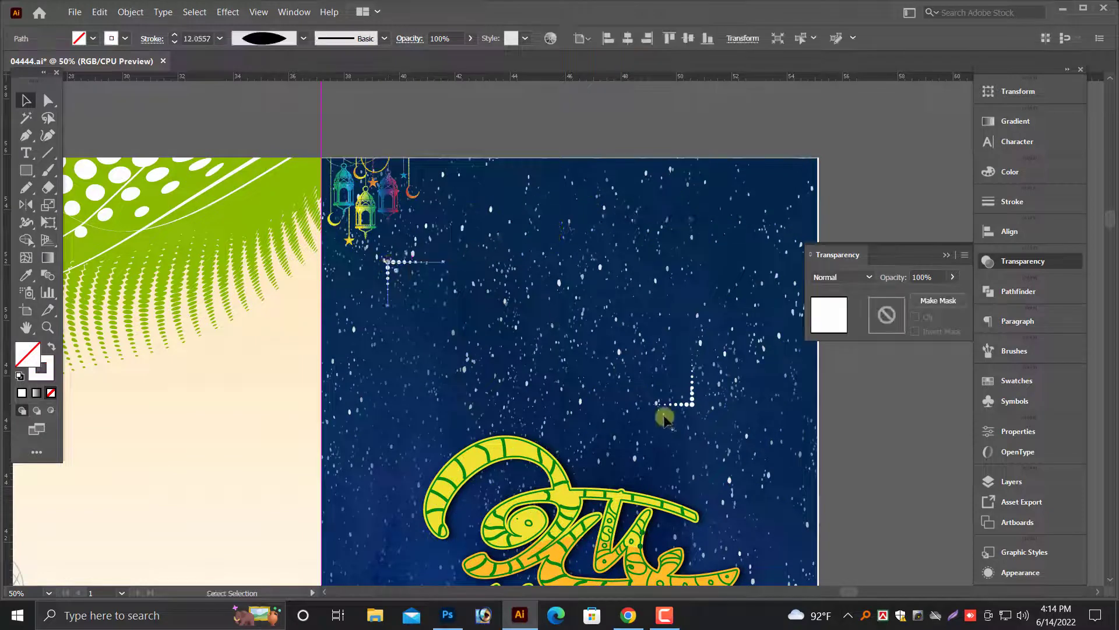
key("Delete")
left_click(692, 404)
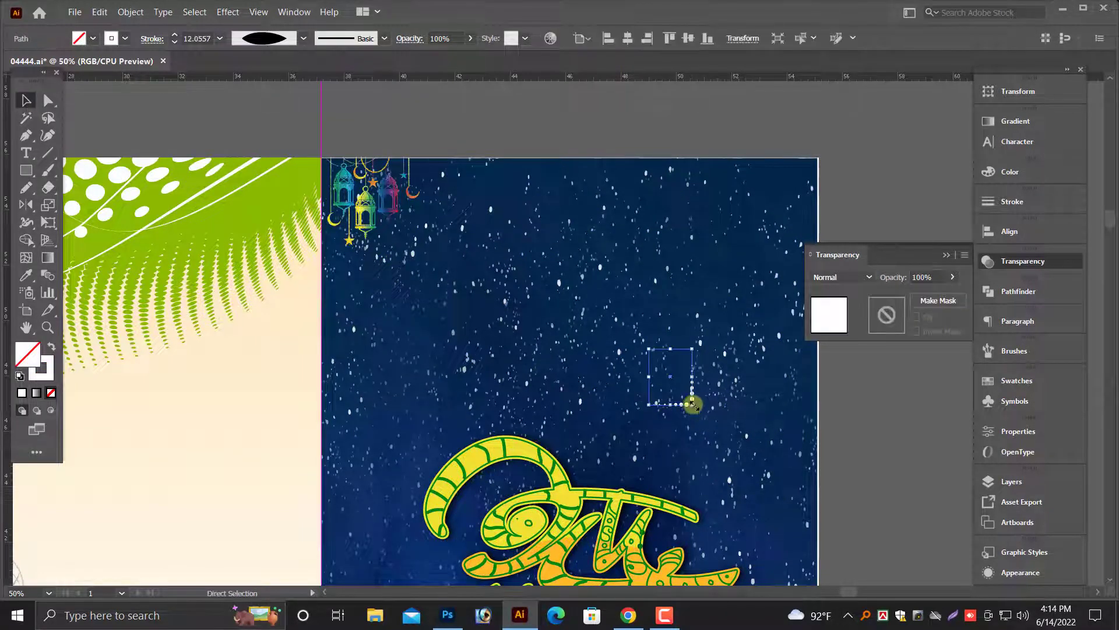
key("ctrl+3")
Step: Show the hidden greeting and brackets as one group, scale it to about 11.03 in wide and move it slightly down
key("ctrl+alt+3")
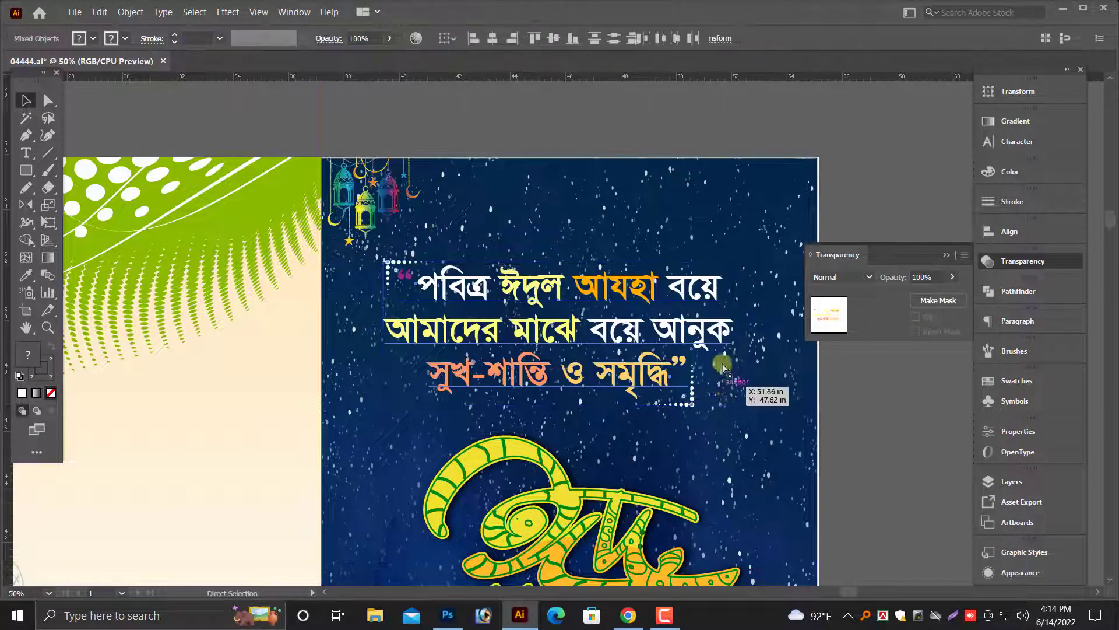
key("ctrl+g")
left_click_drag(733, 333, 711, 333)
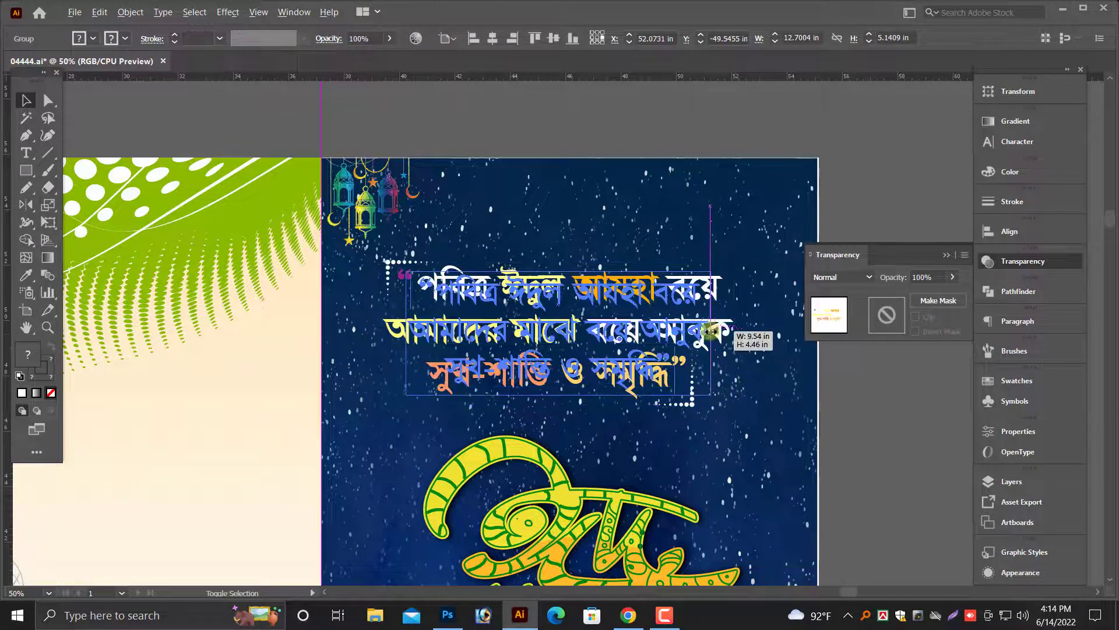
left_click_drag(635, 334, 641, 352)
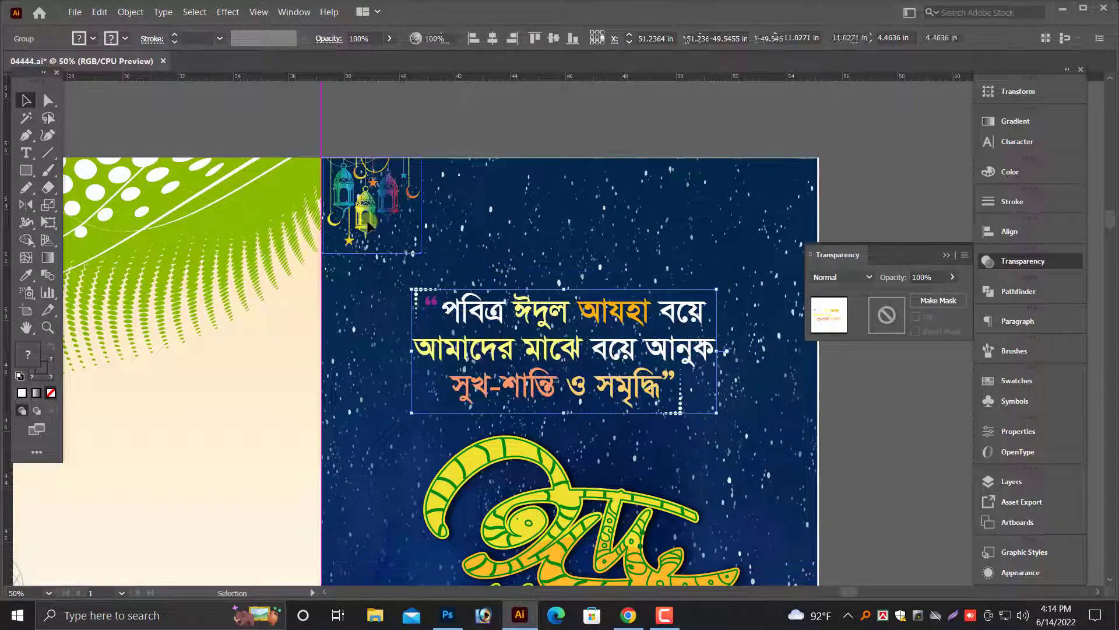
Step: Enlarge the lanterns image in the upper-left corner of the navy panel
left_click(417, 251)
left_click_drag(418, 251, 464, 296)
scroll(384, 318, "up", 3)
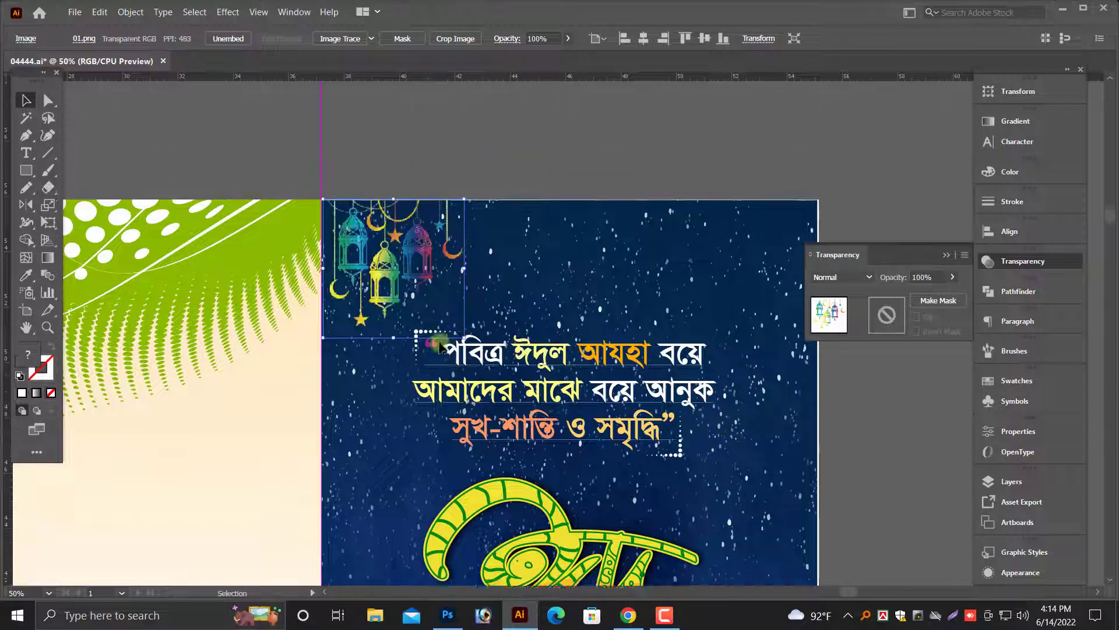
Step: Duplicate the lanterns across the navy panel, reflect the copy about the vertical axis and nudge it towards the right edge
left_click_drag(384, 318, 721, 318)
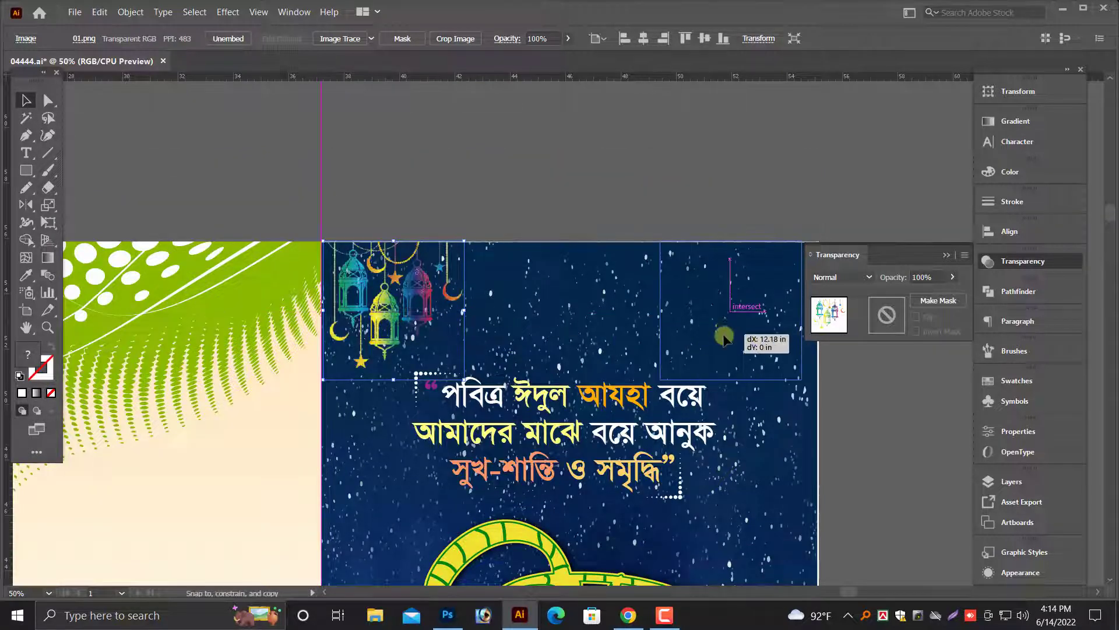
scroll(95, 250, "up", 2)
left_click_drag(37, 208, 81, 226)
left_click(692, 365)
key("Return")
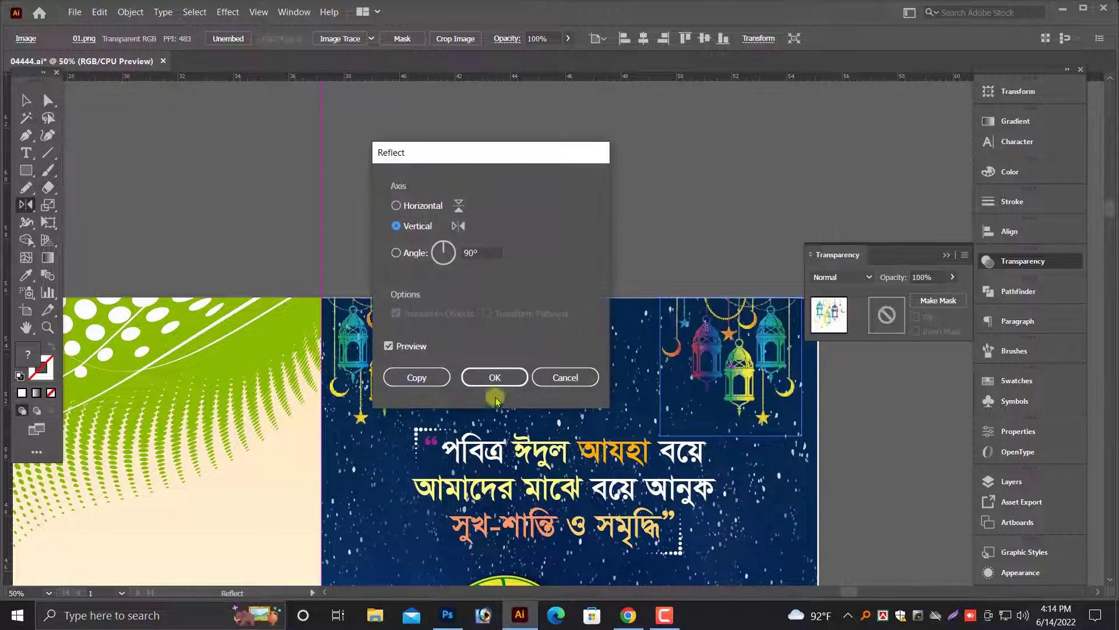
left_click(495, 379)
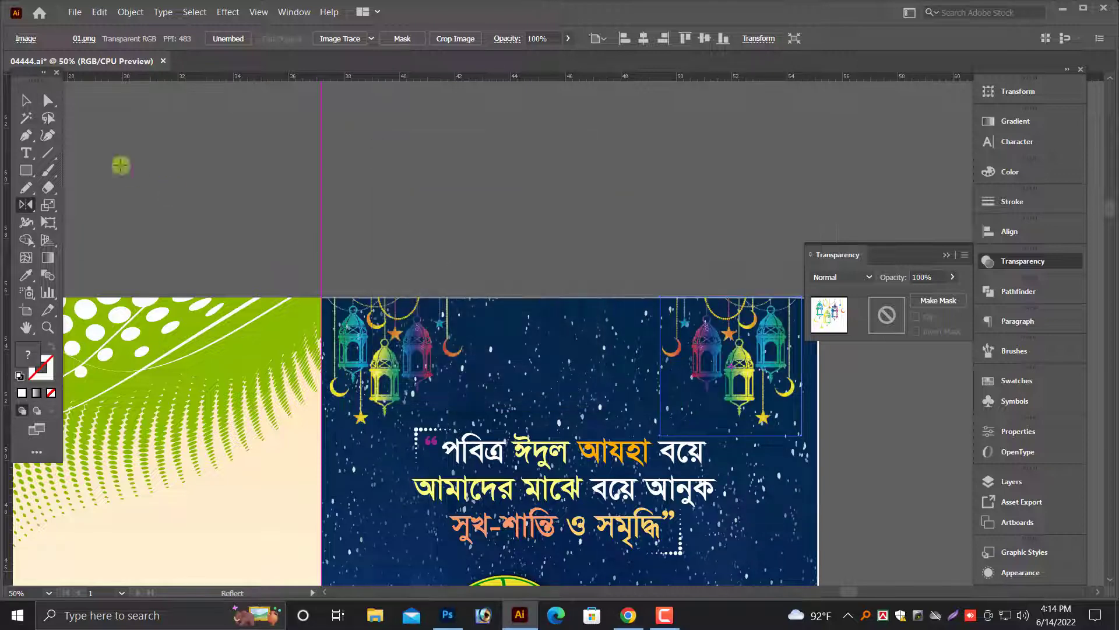
key("Right")
key("Right")
key("Right")
left_click(448, 264)
Step: Scale the yellow-green Eid lettering down slightly to leave more space below the greeting
key("ctrl+minus")
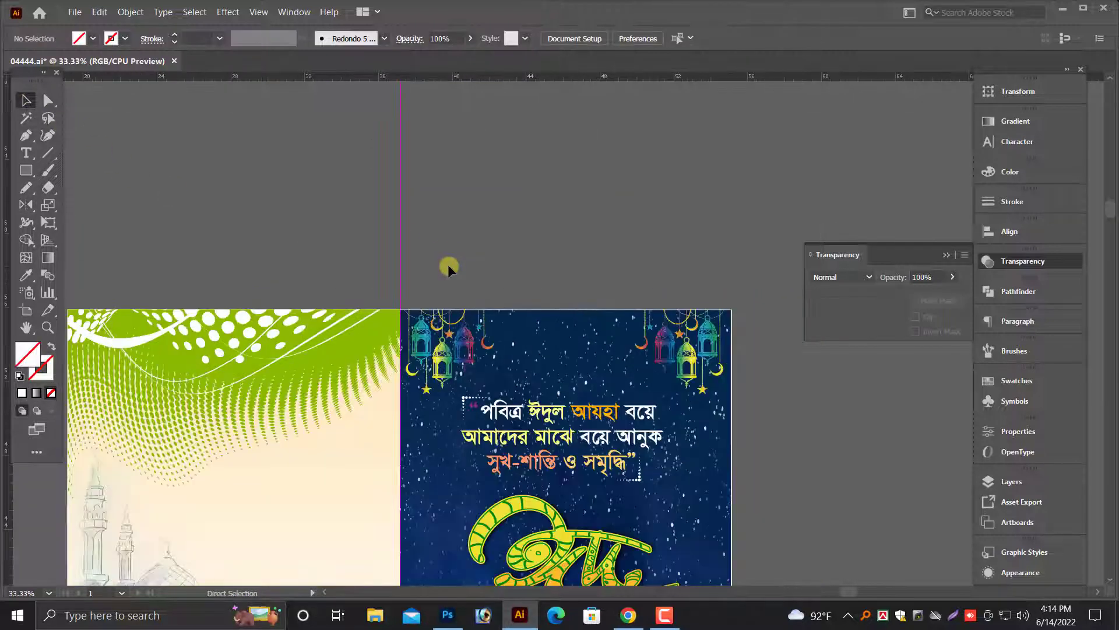
key("ctrl+minus")
left_click_drag(457, 257, 507, 190)
key("alt+space")
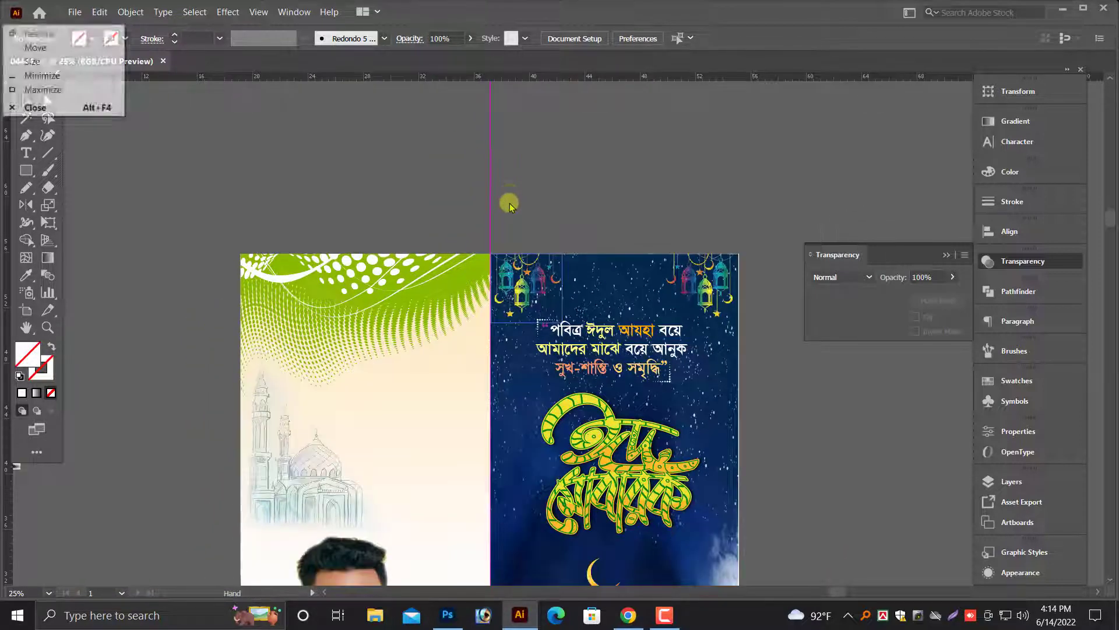
left_click_drag(546, 299, 599, 187)
key("alt+space")
left_click(654, 312)
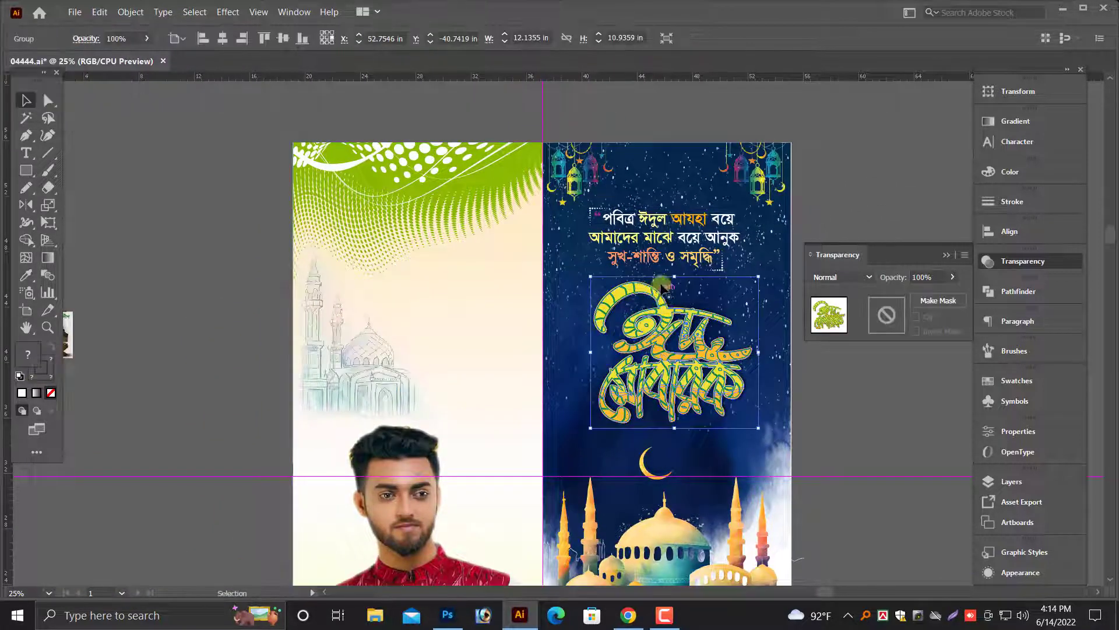
left_click_drag(675, 275, 674, 285)
left_click(131, 390)
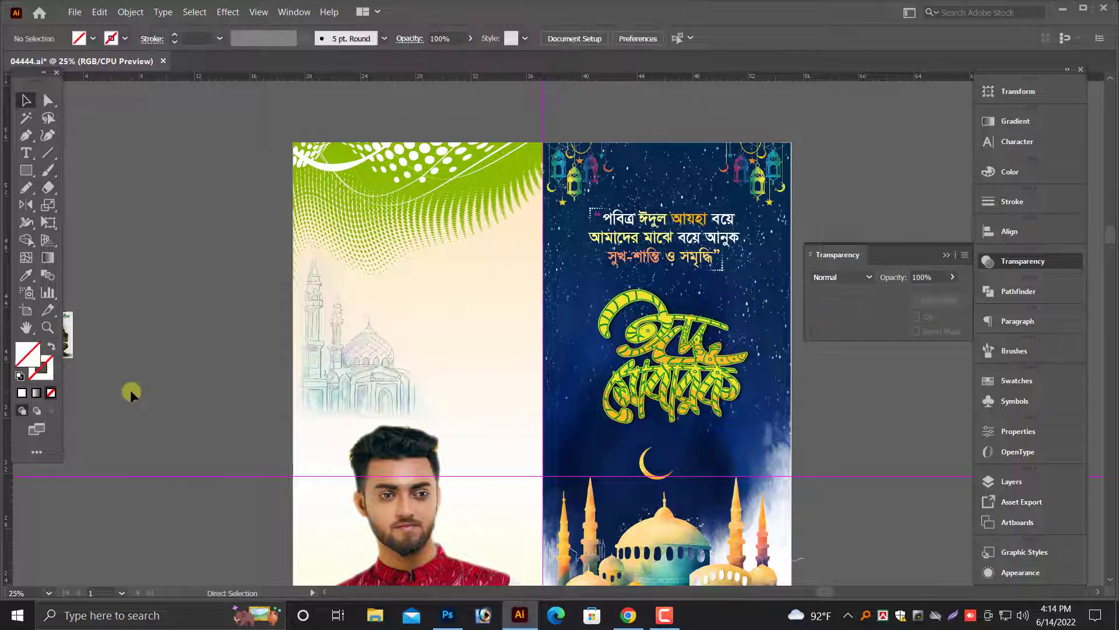
Step: Move the Eid greeting group with the lamp from the pasteboard above the portrait, enlarged to about 9.85 in wide
key("ctrl+minus")
left_click_drag(250, 361, 503, 341)
key("ctrl+plus")
key("ctrl+plus")
key("ctrl+plus")
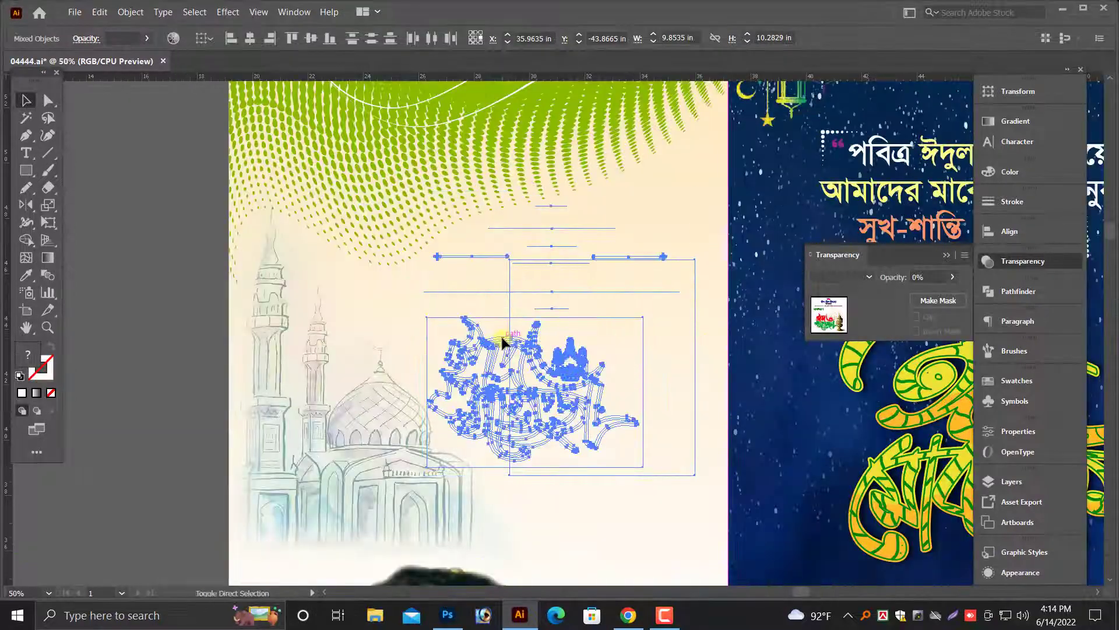
left_click_drag(543, 383, 524, 416)
Step: Enlarge the Eid greeting group above the portrait to about 11.41 in wide by 11.91 in high
scroll(654, 493, "down", 1)
scroll(658, 492, "down", 1)
left_click_drag(674, 466, 710, 503)
left_click_drag(404, 184, 395, 173)
scroll(396, 478, "down", 2)
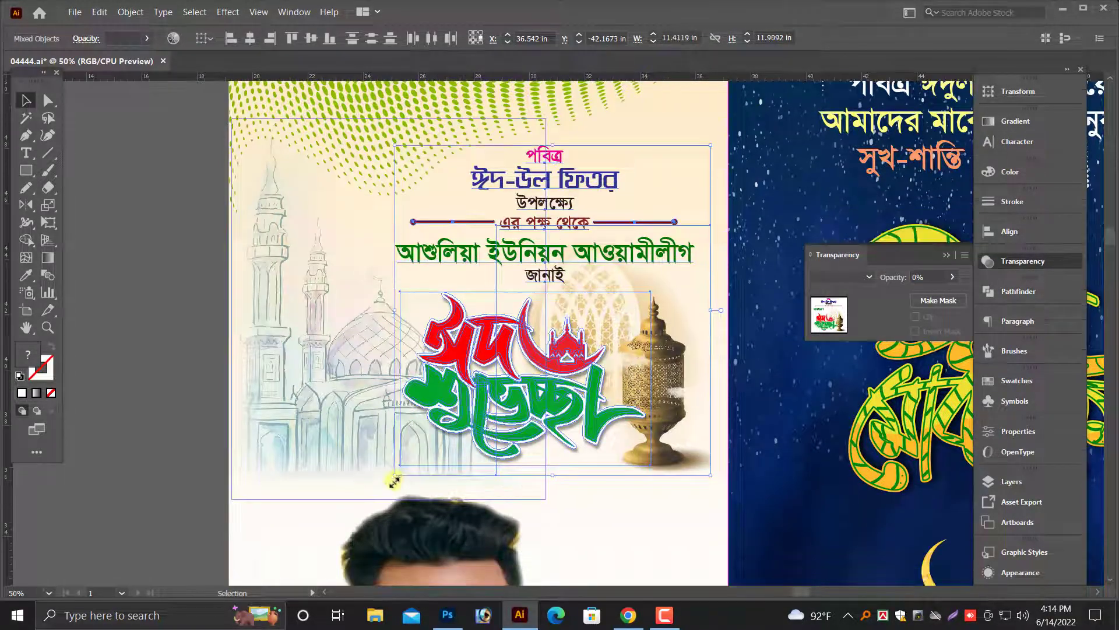
left_click(102, 475)
Step: Scale the faded mosque sketch behind the Eid greeting group down slightly
key("ctrl+minus")
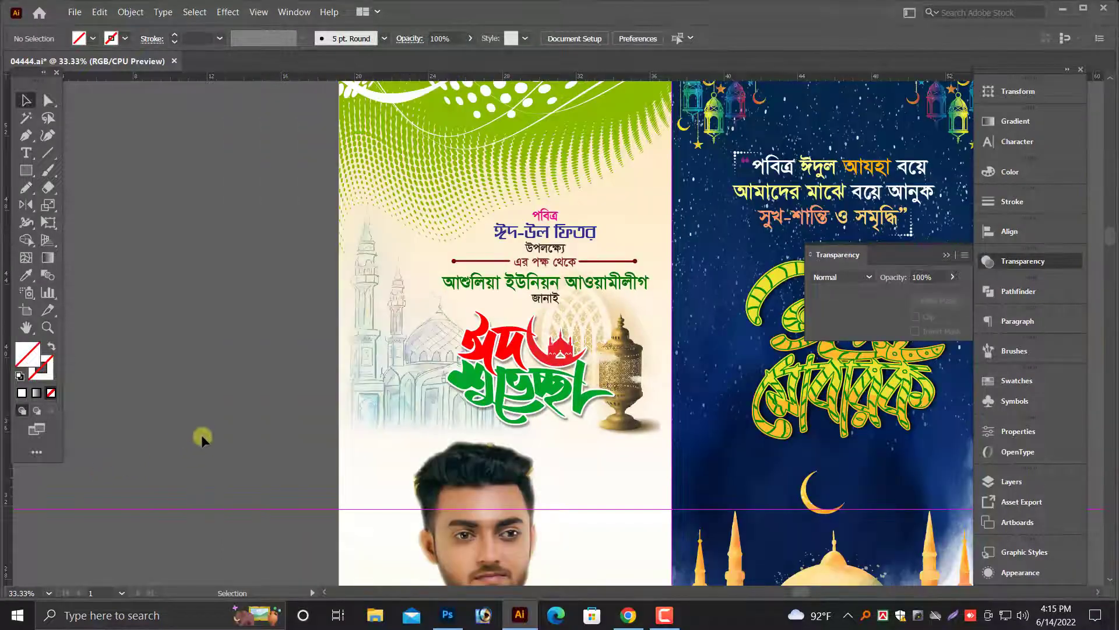
scroll(201, 436, "up", 1)
left_click(393, 397)
left_click_drag(550, 342, 532, 348)
left_click(260, 395)
scroll(260, 395, "down", 4)
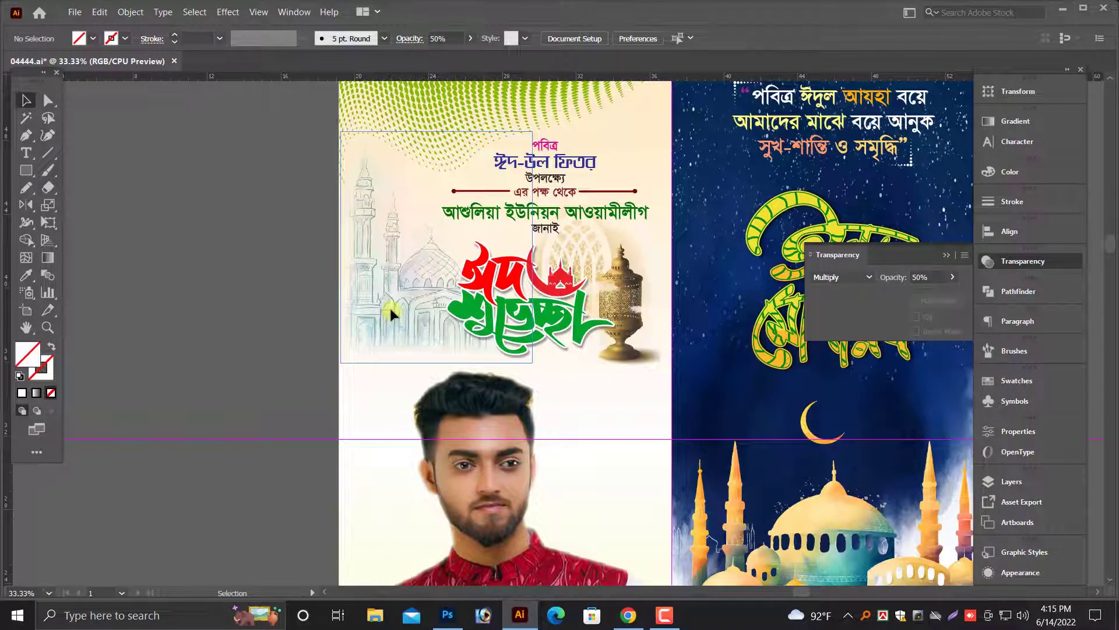
Step: Examine the whole poster's composition from the green wave down to the name block
left_click_drag(390, 306, 520, 450)
key("ctrl+minus")
key("ctrl+z")
scroll(391, 460, "down", 3)
left_click(375, 446)
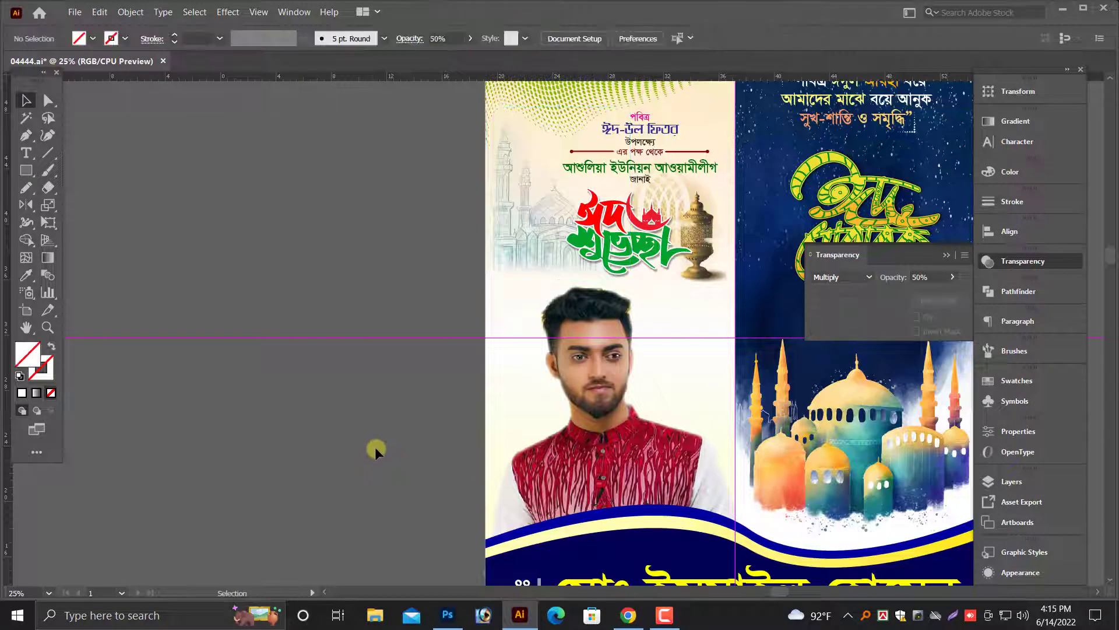
key("ctrl+minus")
left_click_drag(400, 404, 219, 405)
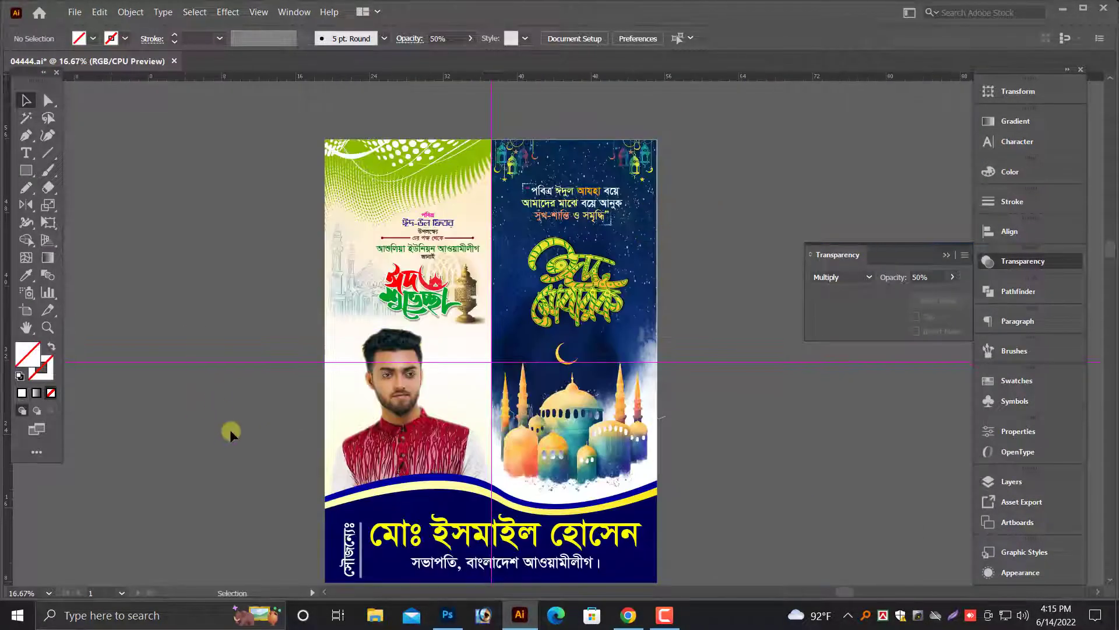
Step: Unlock the guides and delete the horizontal and vertical guides crossing the middle of the poster
right_click(715, 349)
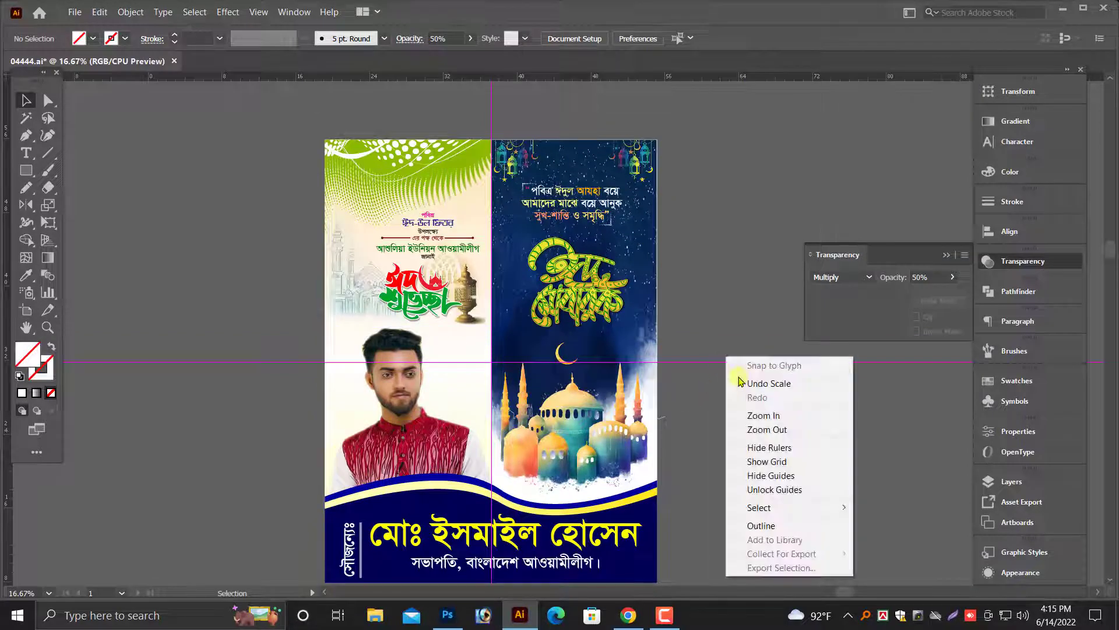
left_click(752, 484)
left_click(490, 240)
key("Delete")
left_click(492, 231)
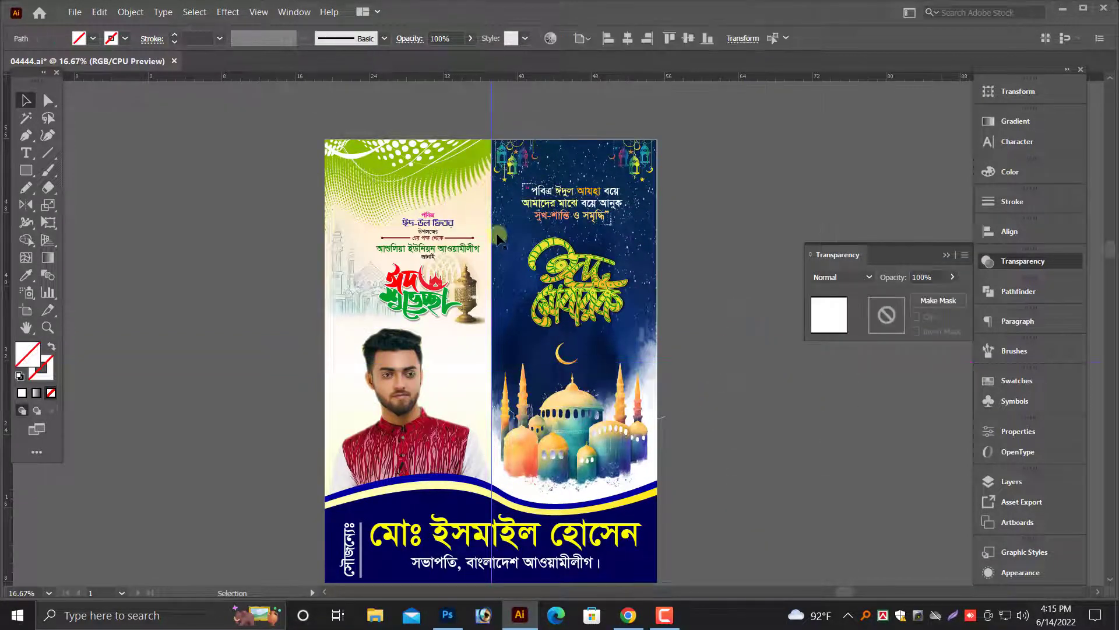
key("Delete")
Step: Recolour the middle gradient stop of the background rectangle behind the portrait to yellow FFFF6A
scroll(495, 267, "down", 2)
left_click(428, 335)
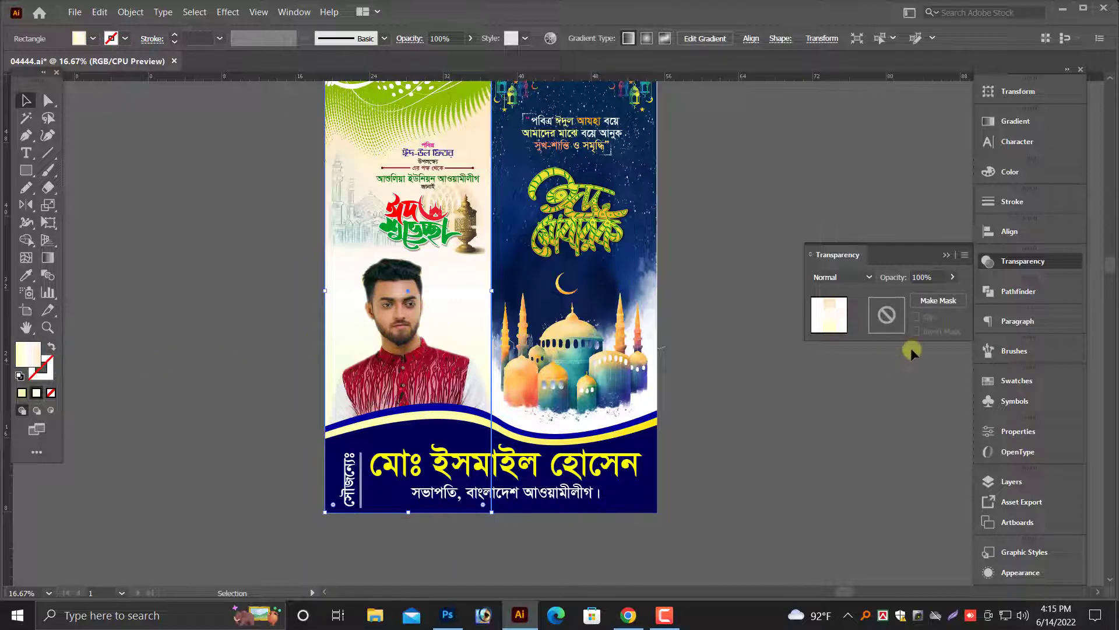
left_click(1014, 121)
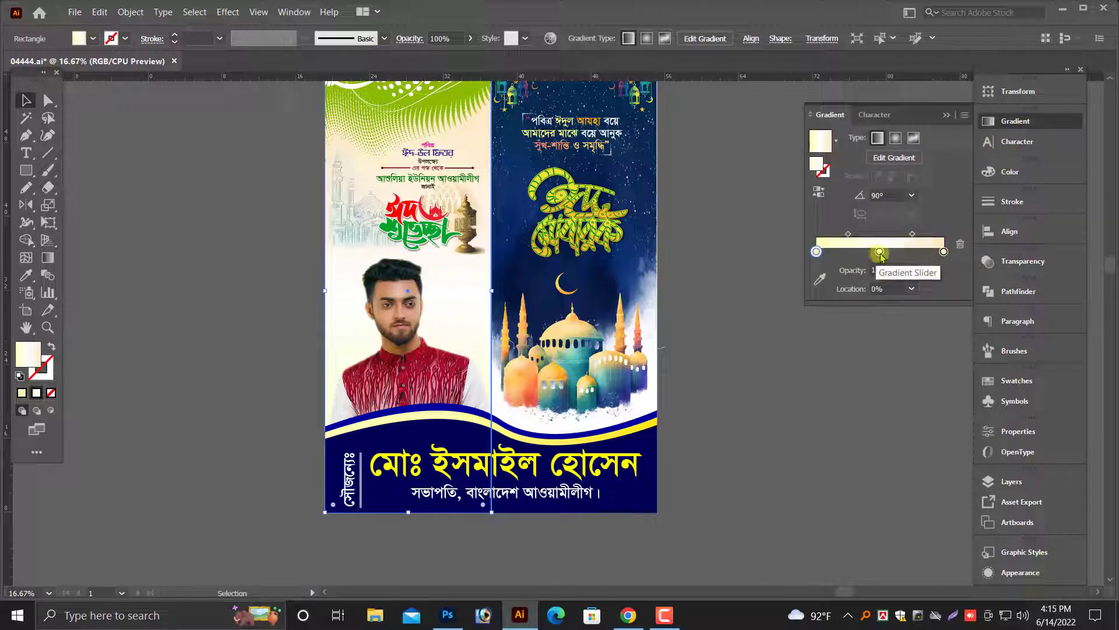
left_click(1008, 172)
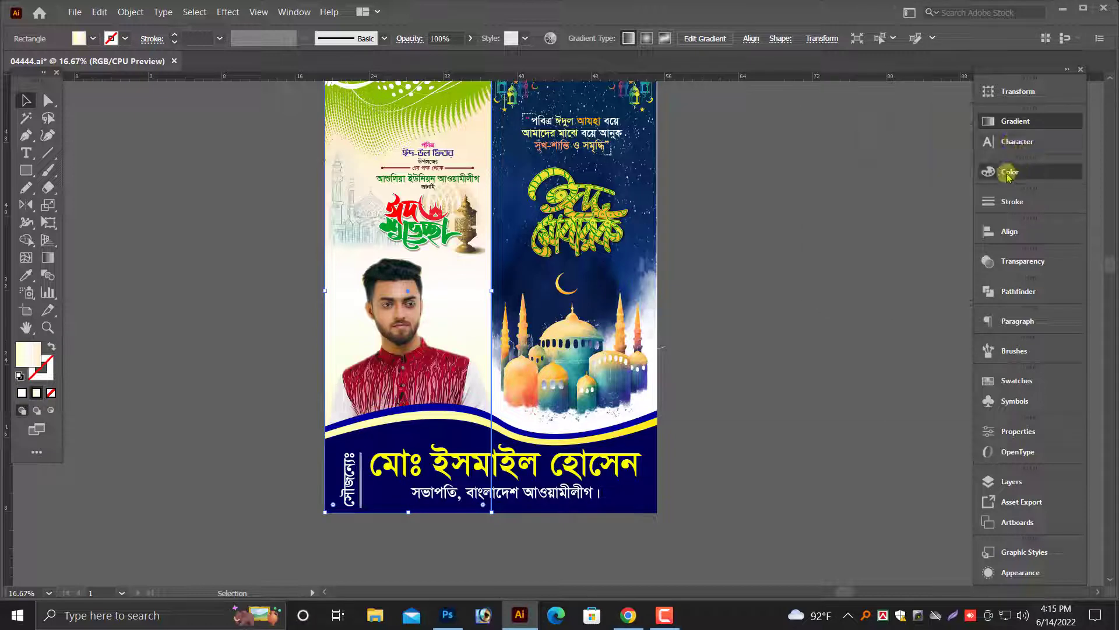
left_click(964, 165)
left_click(1001, 200)
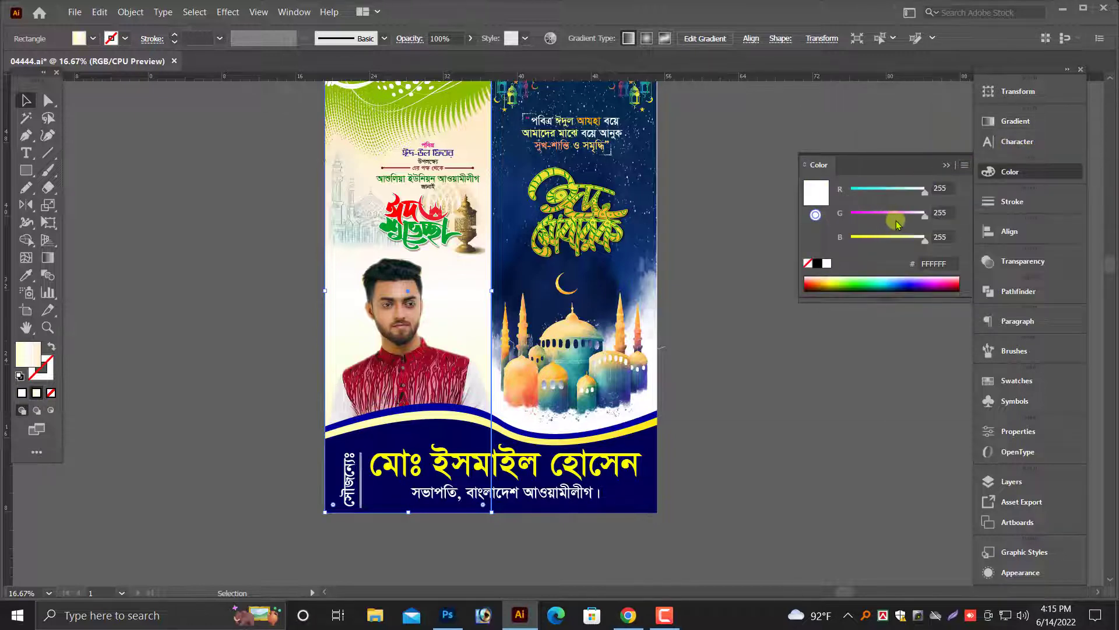
left_click(902, 237)
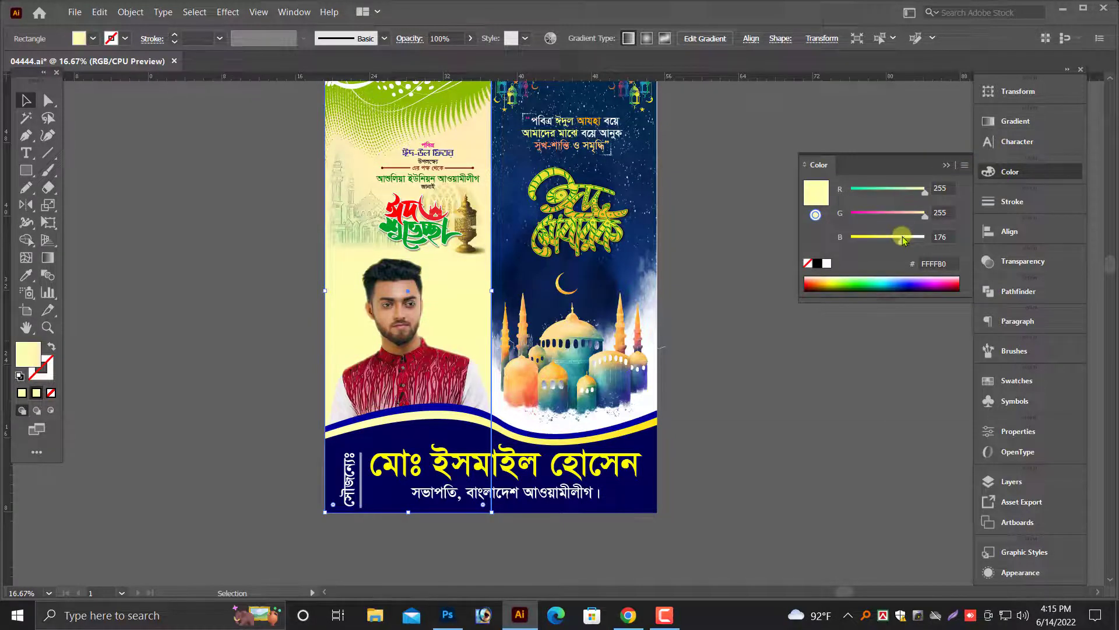
left_click(912, 215)
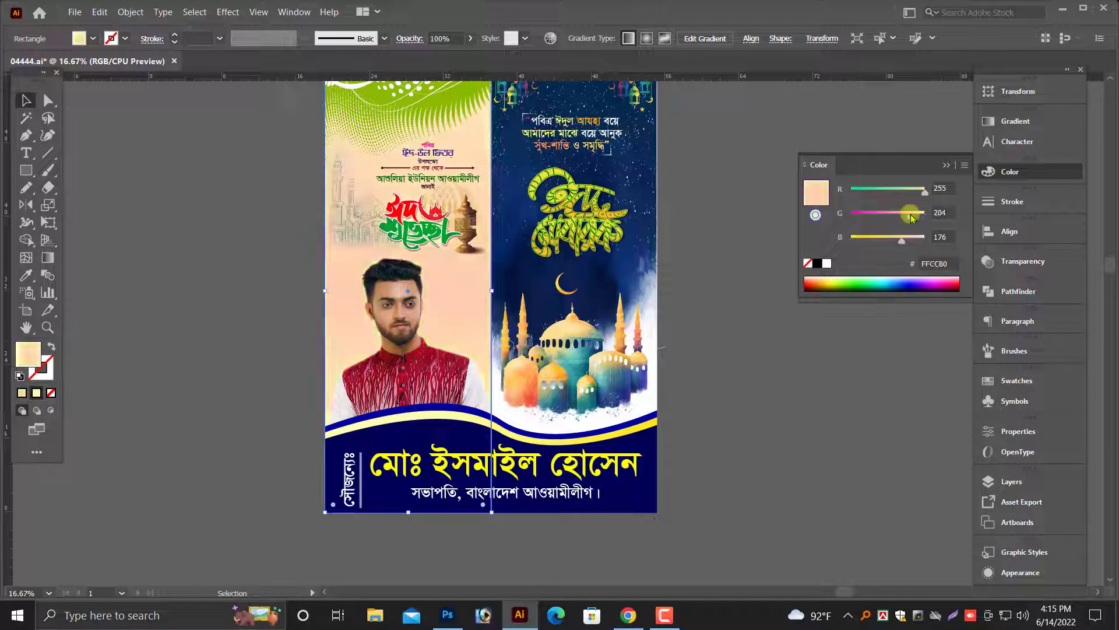
left_click(920, 214)
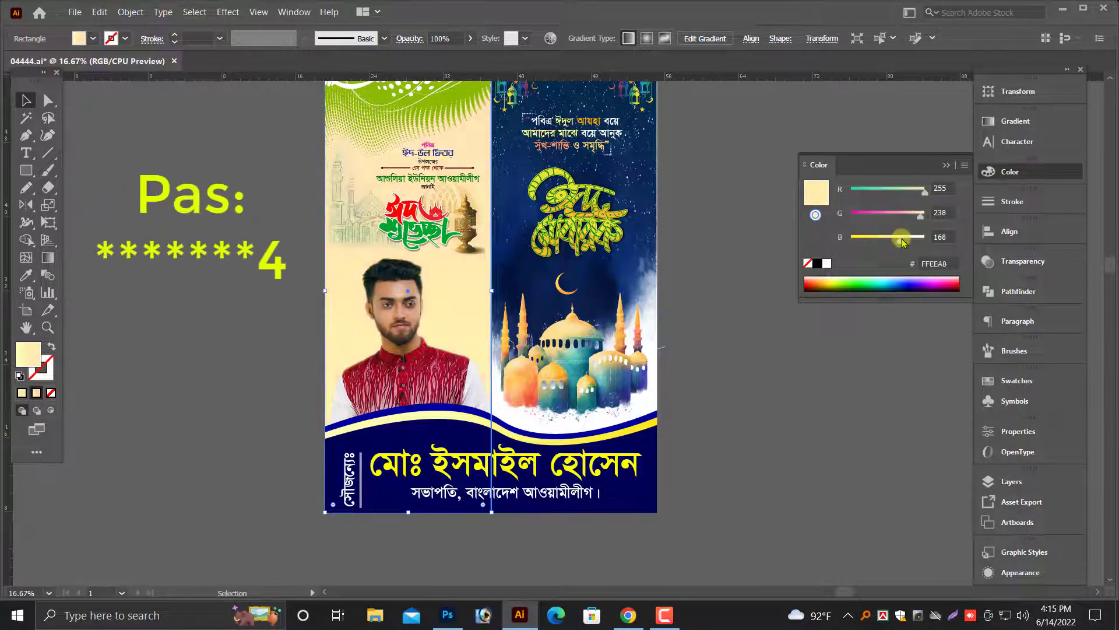
left_click(1015, 121)
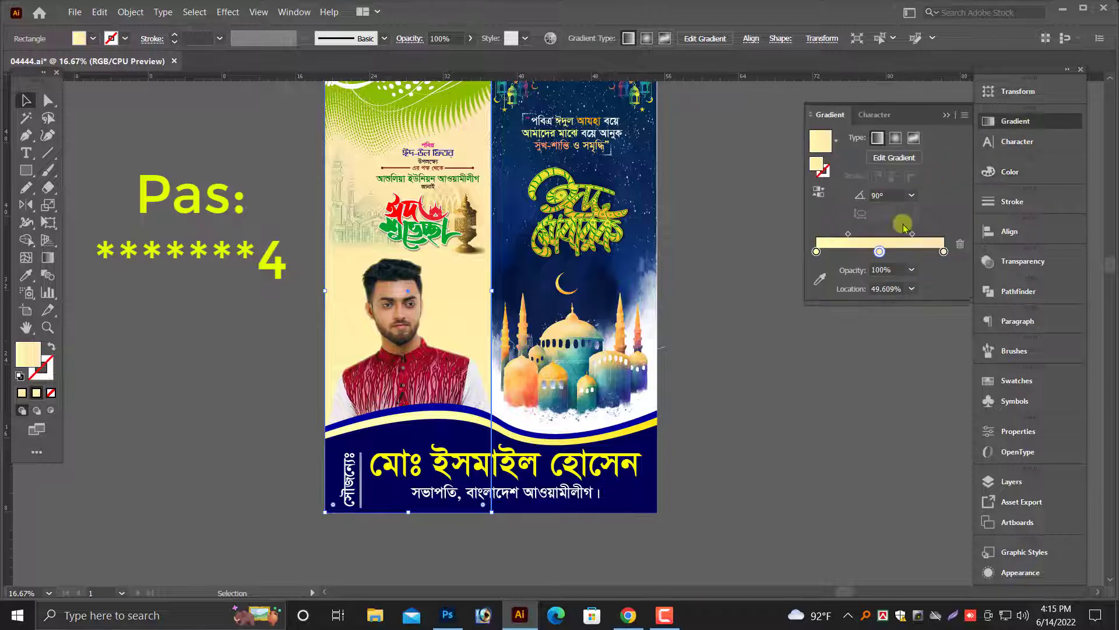
left_click(881, 250)
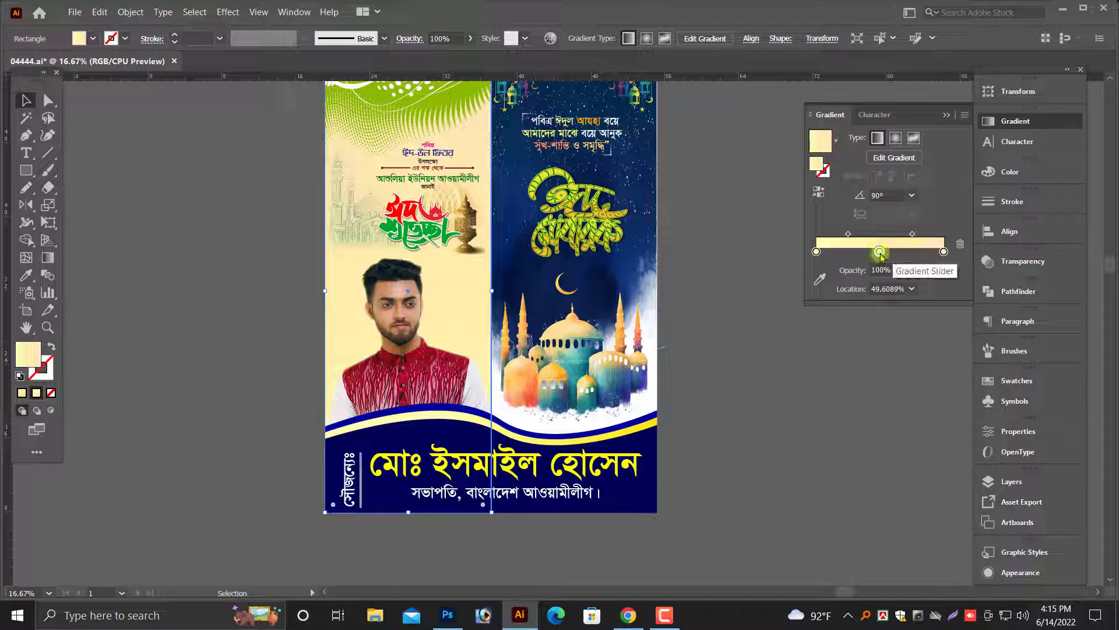
left_click(1002, 170)
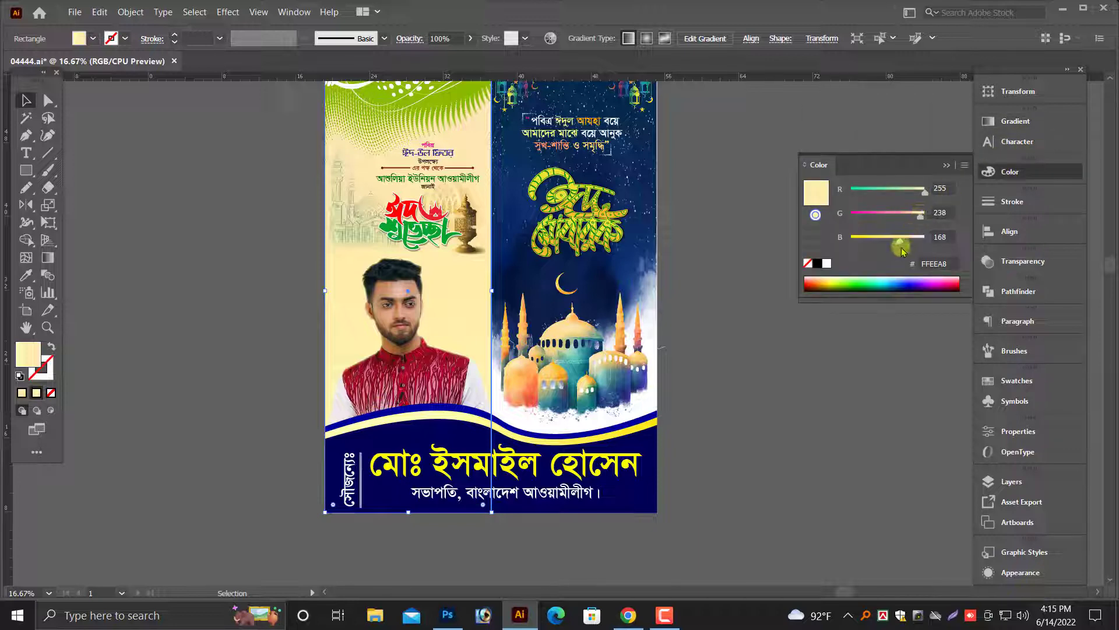
left_click_drag(927, 218, 932, 216)
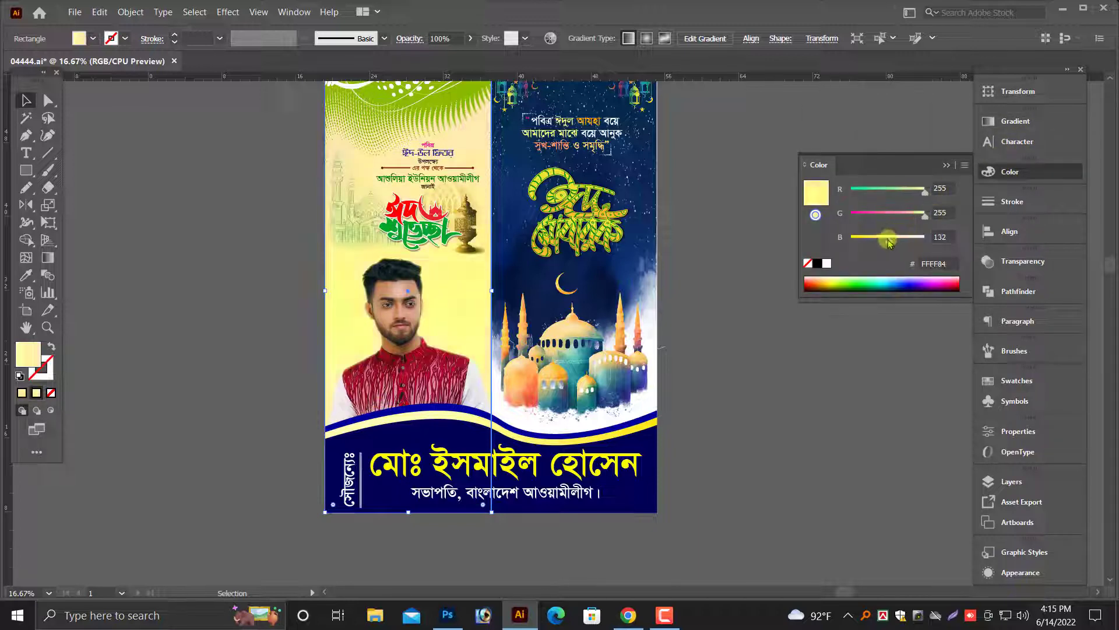
Step: Examine the recoloured background around the greeting text, lamp, mosque sketch and portrait up close and as a whole
scroll(812, 321, "up", 1)
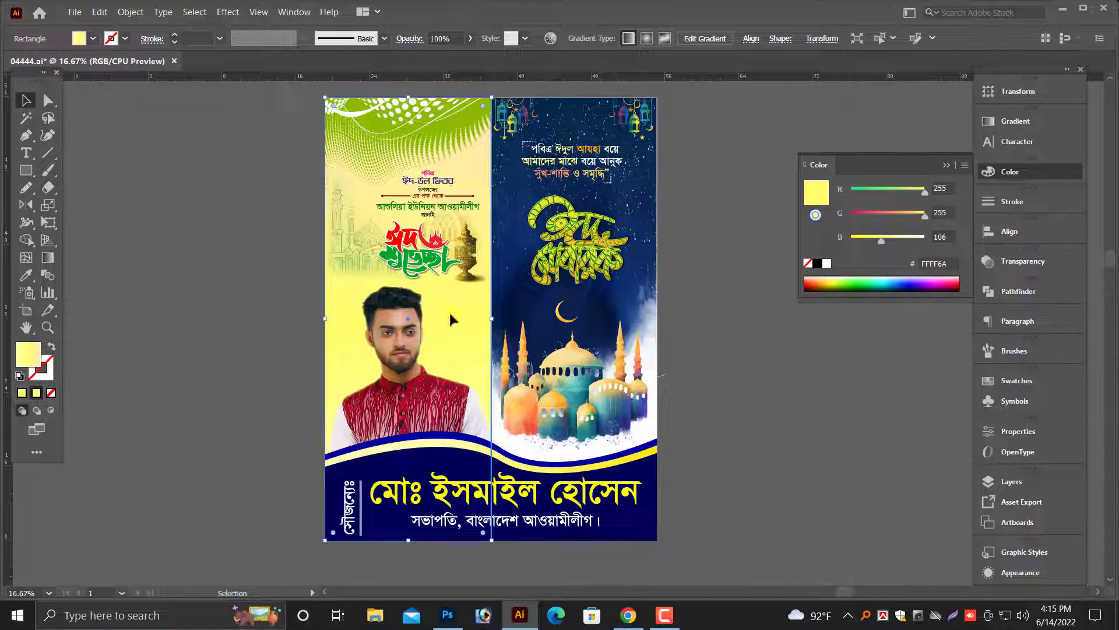
left_click_drag(290, 131, 719, 303)
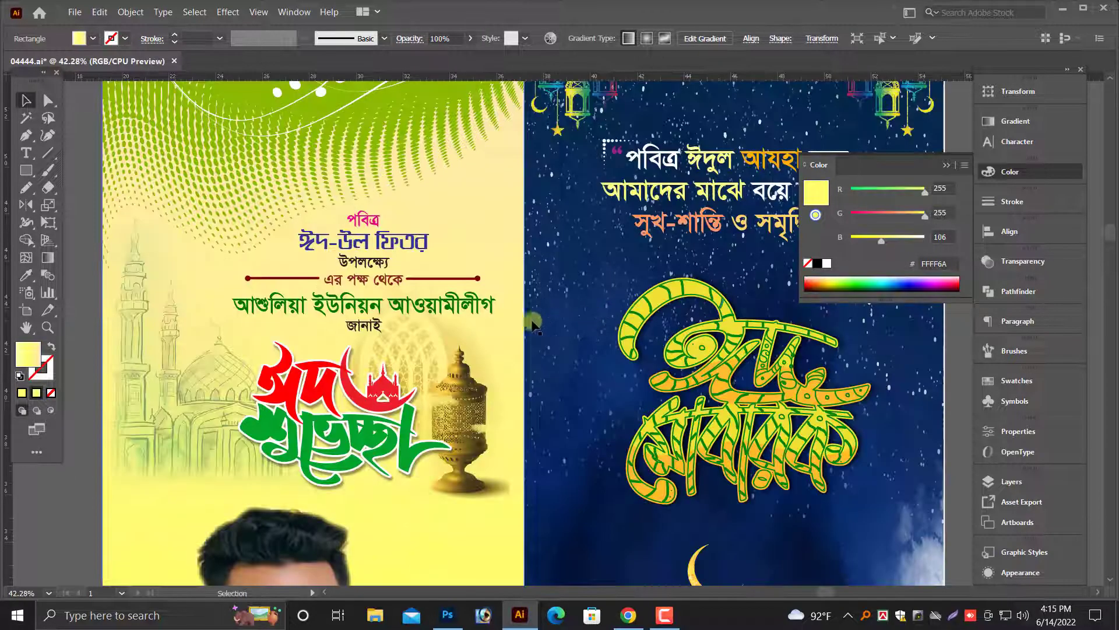
scroll(532, 324, "down", 6)
scroll(408, 327, "up", 4)
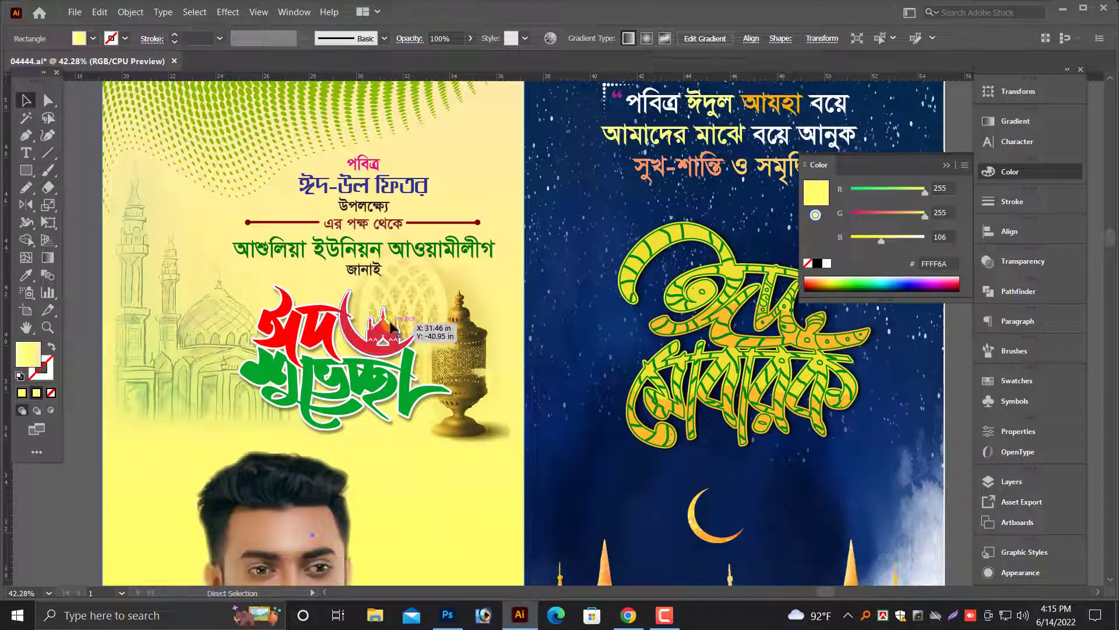
key("ctrl+minus")
scroll(400, 337, "down", 3)
key("ctrl+minus")
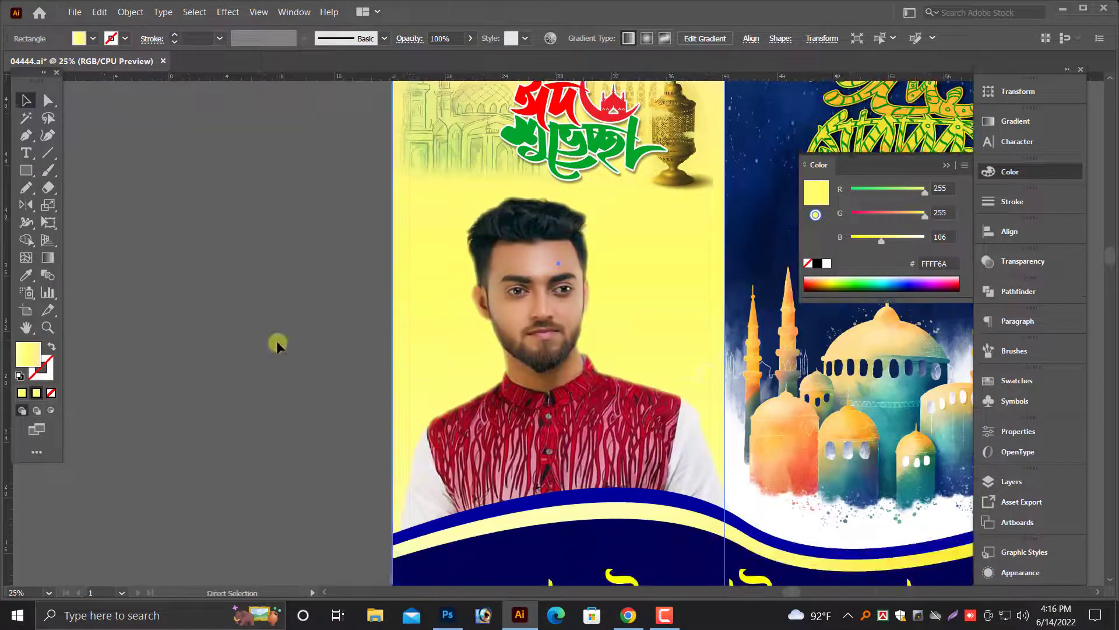
key("ctrl+minus")
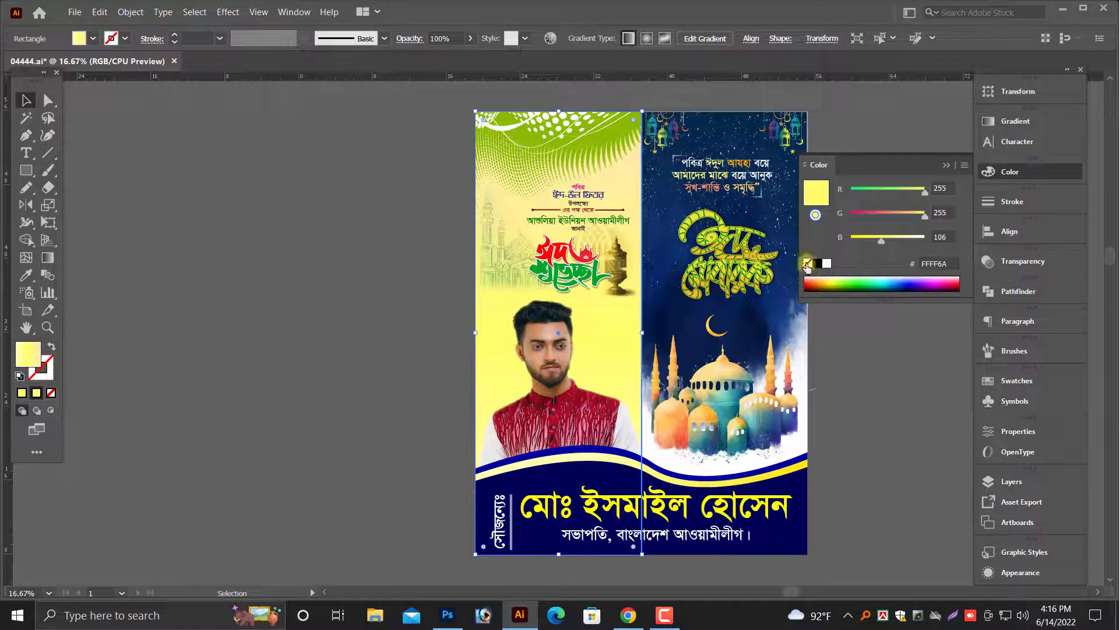
Step: Recolour the end gradient stop at the top of the portrait's background to pale yellow, about RGB 255, 255, 226, and deselect the rectangle
left_click(1016, 121)
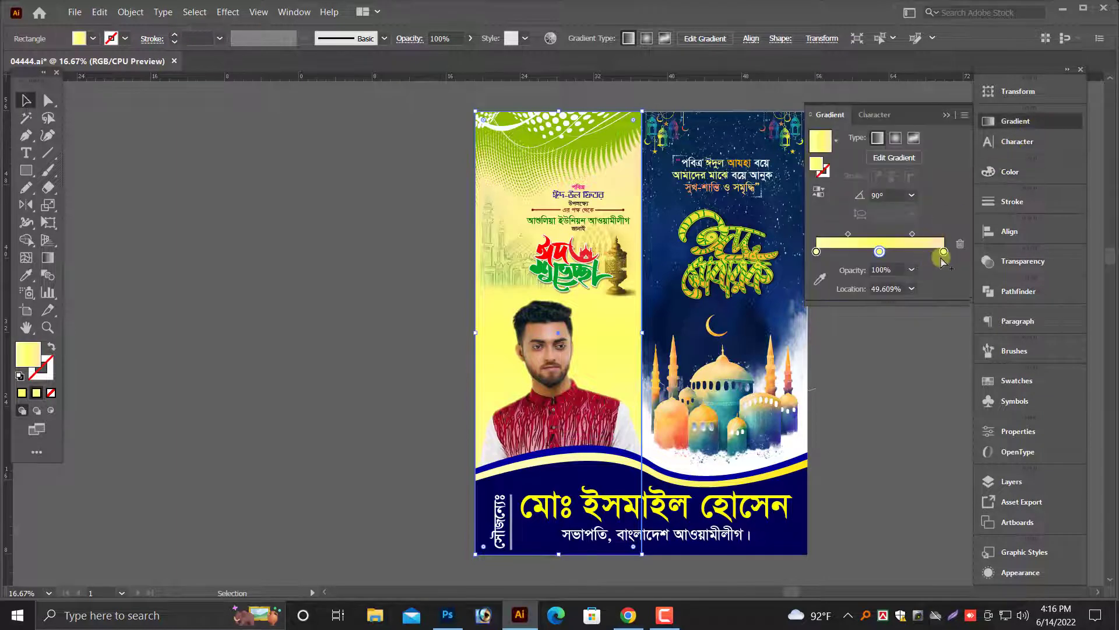
left_click(1010, 171)
left_click(923, 216)
mouse_move(914, 223)
left_mouse_down()
mouse_move(925, 215)
mouse_move(917, 242)
left_mouse_up()
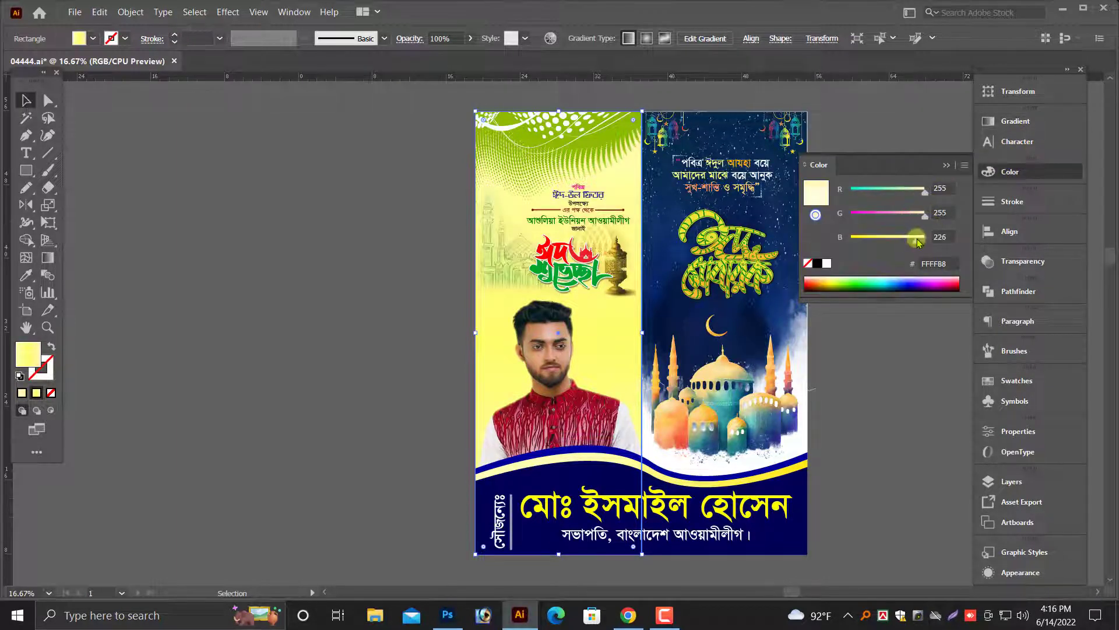
left_click(862, 433)
left_click_drag(863, 433, 643, 422)
left_click(946, 166)
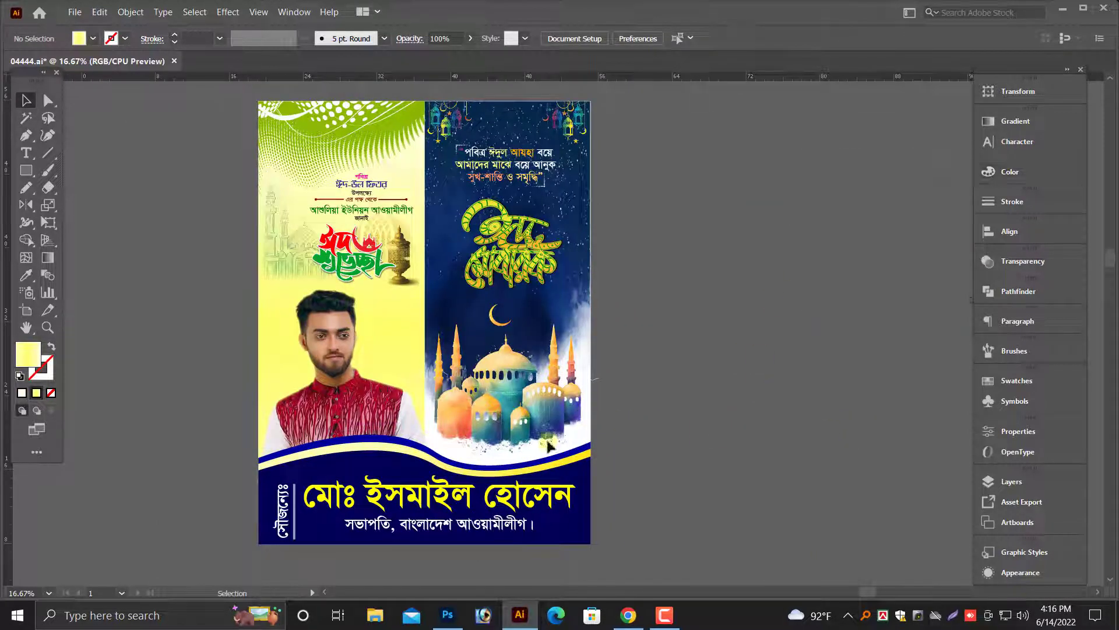
left_click(387, 498)
left_click(470, 527, "shift")
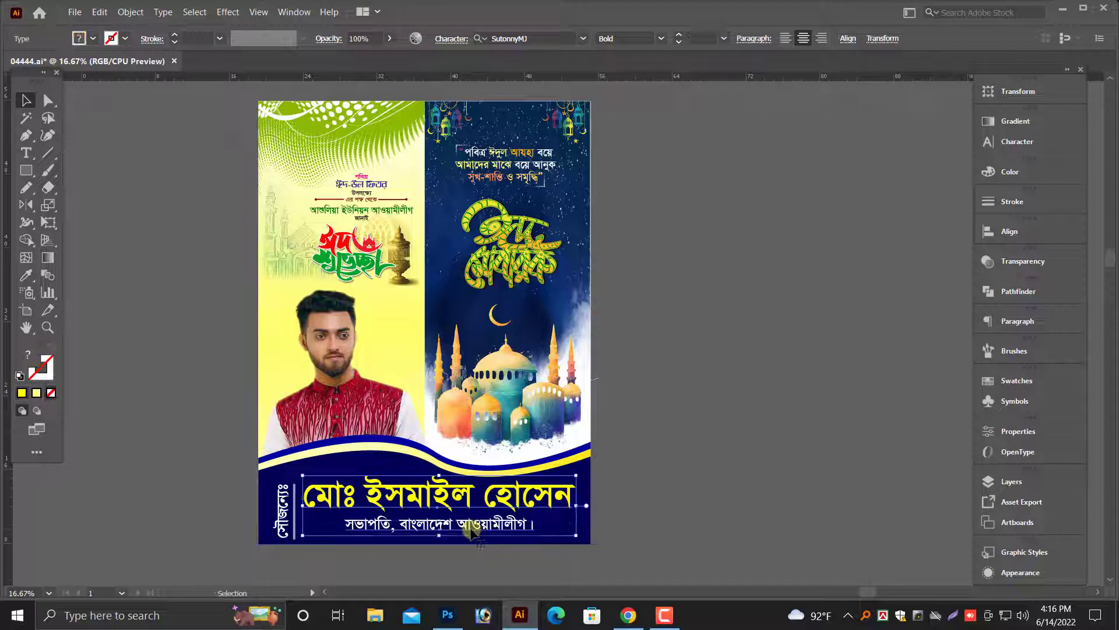
left_click(830, 395)
scroll(823, 412, "up", 1)
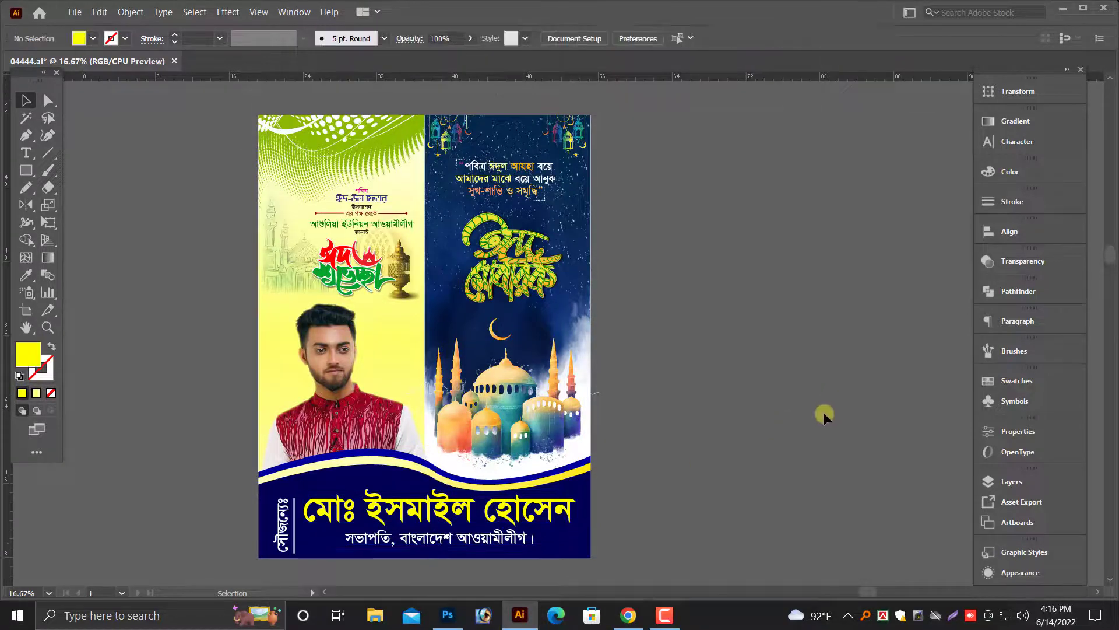